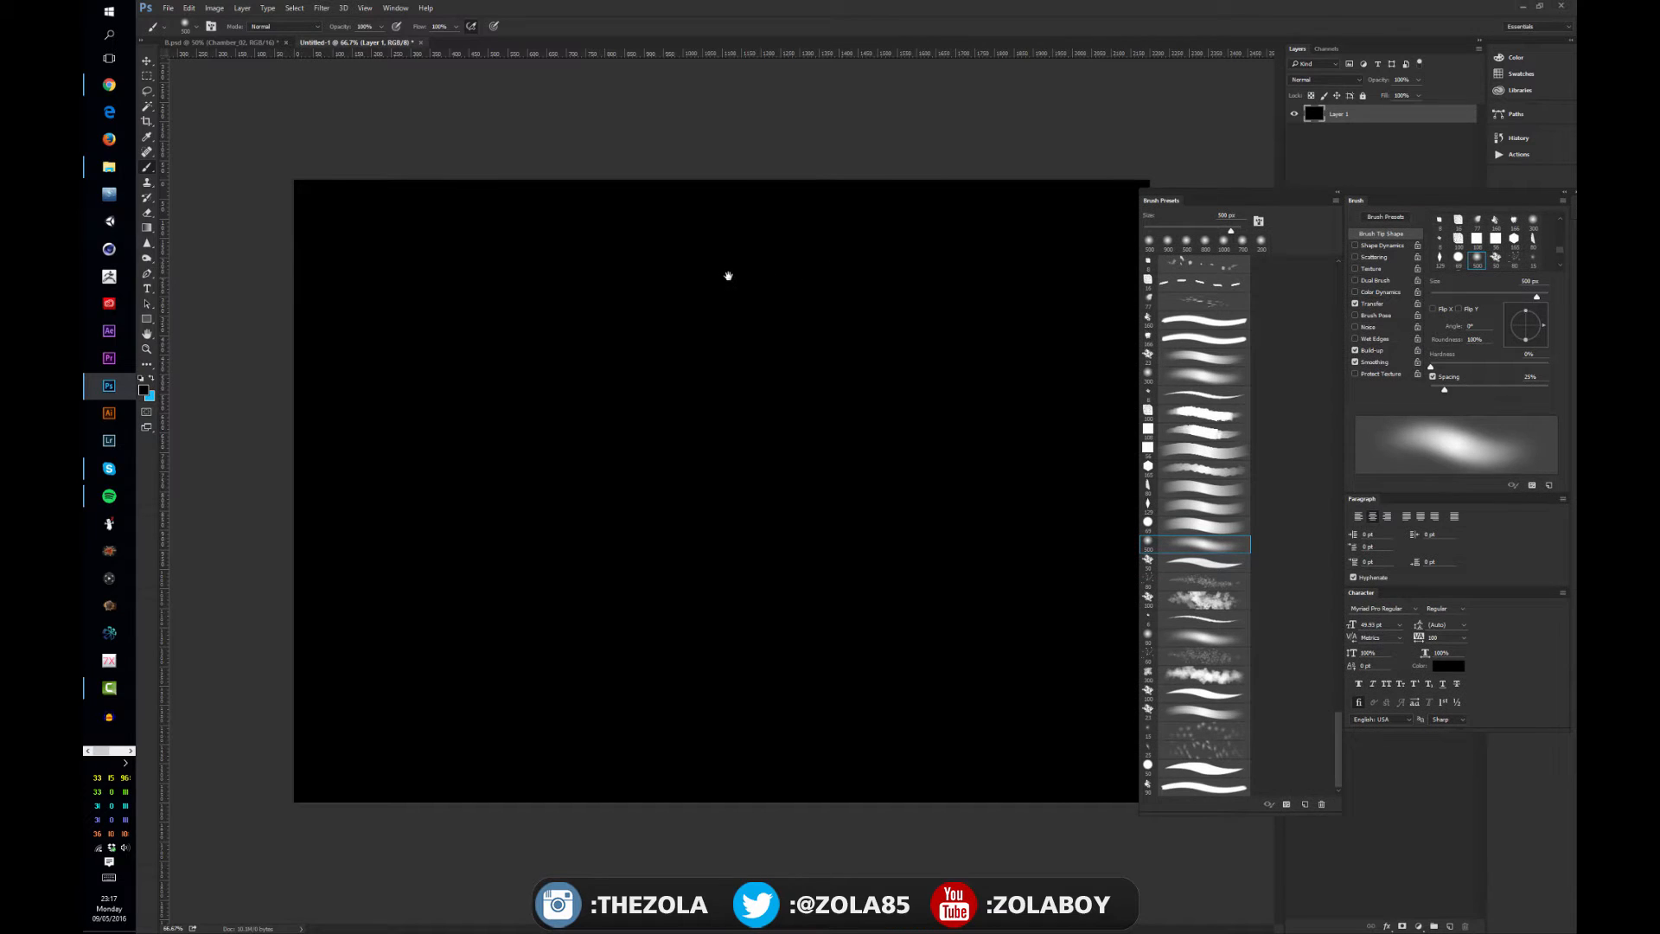
- Paste the glass sphere artwork onto a layer above the black background and scale it down around its centre
{"action": "mouse_move", "coordinate": [1223, 196]}
{"action": "left_mouse_down"}
{"action": "mouse_move", "coordinate": [1199, 156]}
{"action": "mouse_move", "coordinate": [1153, 169]}
{"action": "mouse_move", "coordinate": [1265, 193]}
{"action": "left_mouse_up"}
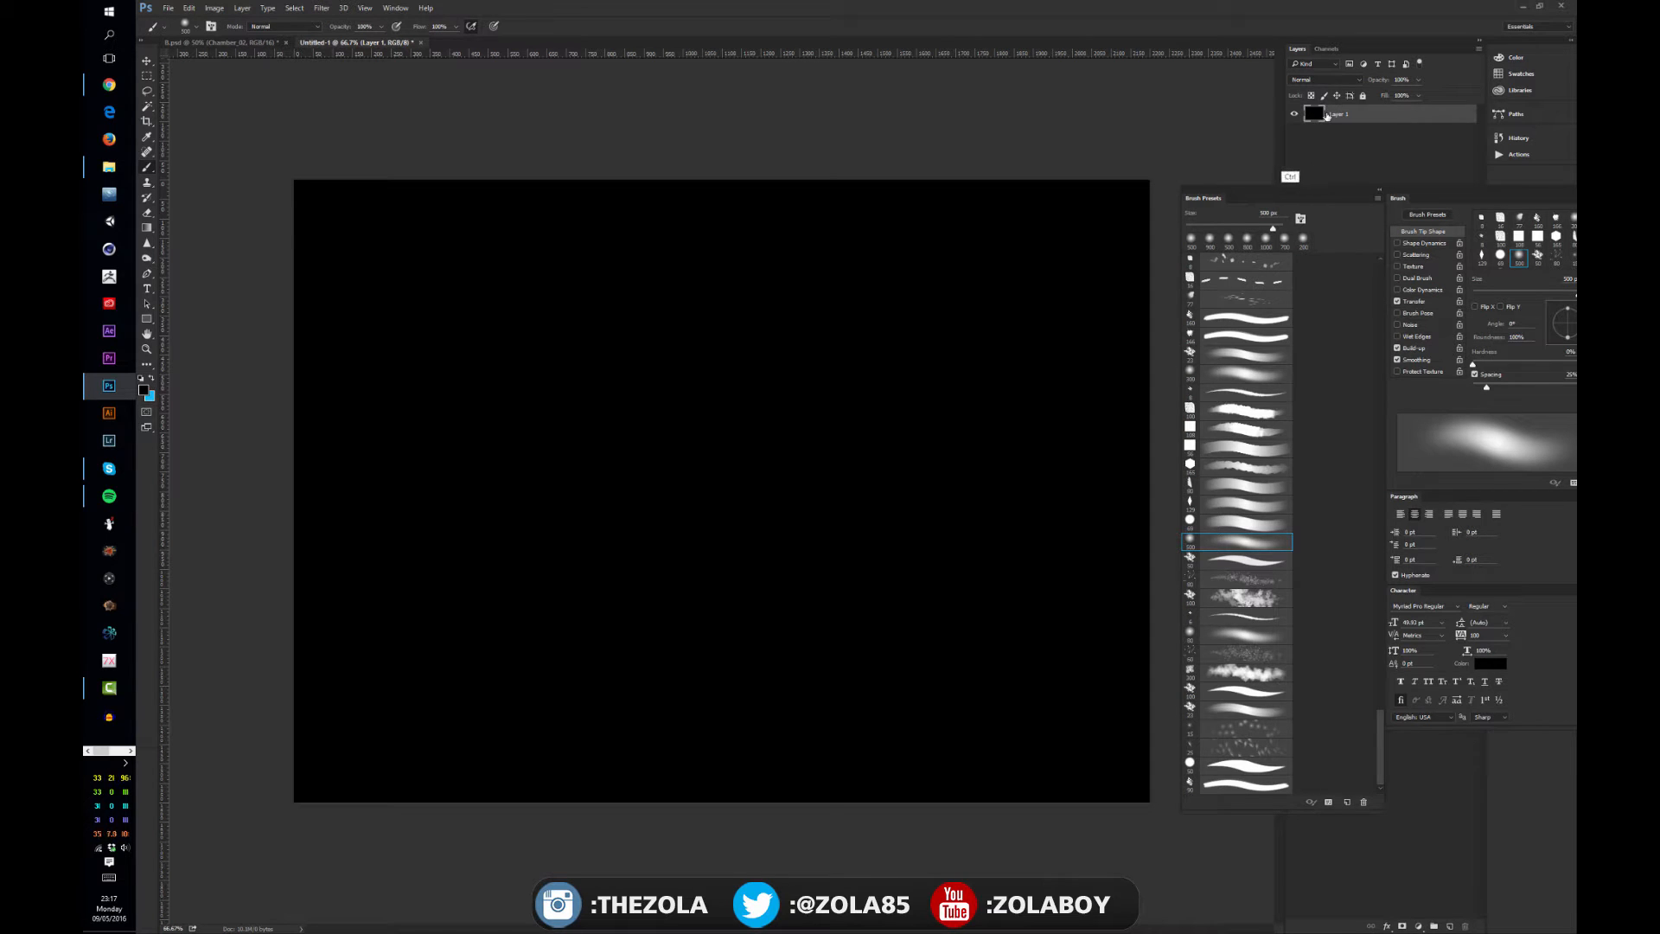
{"action": "key", "text": "ctrl+v"}
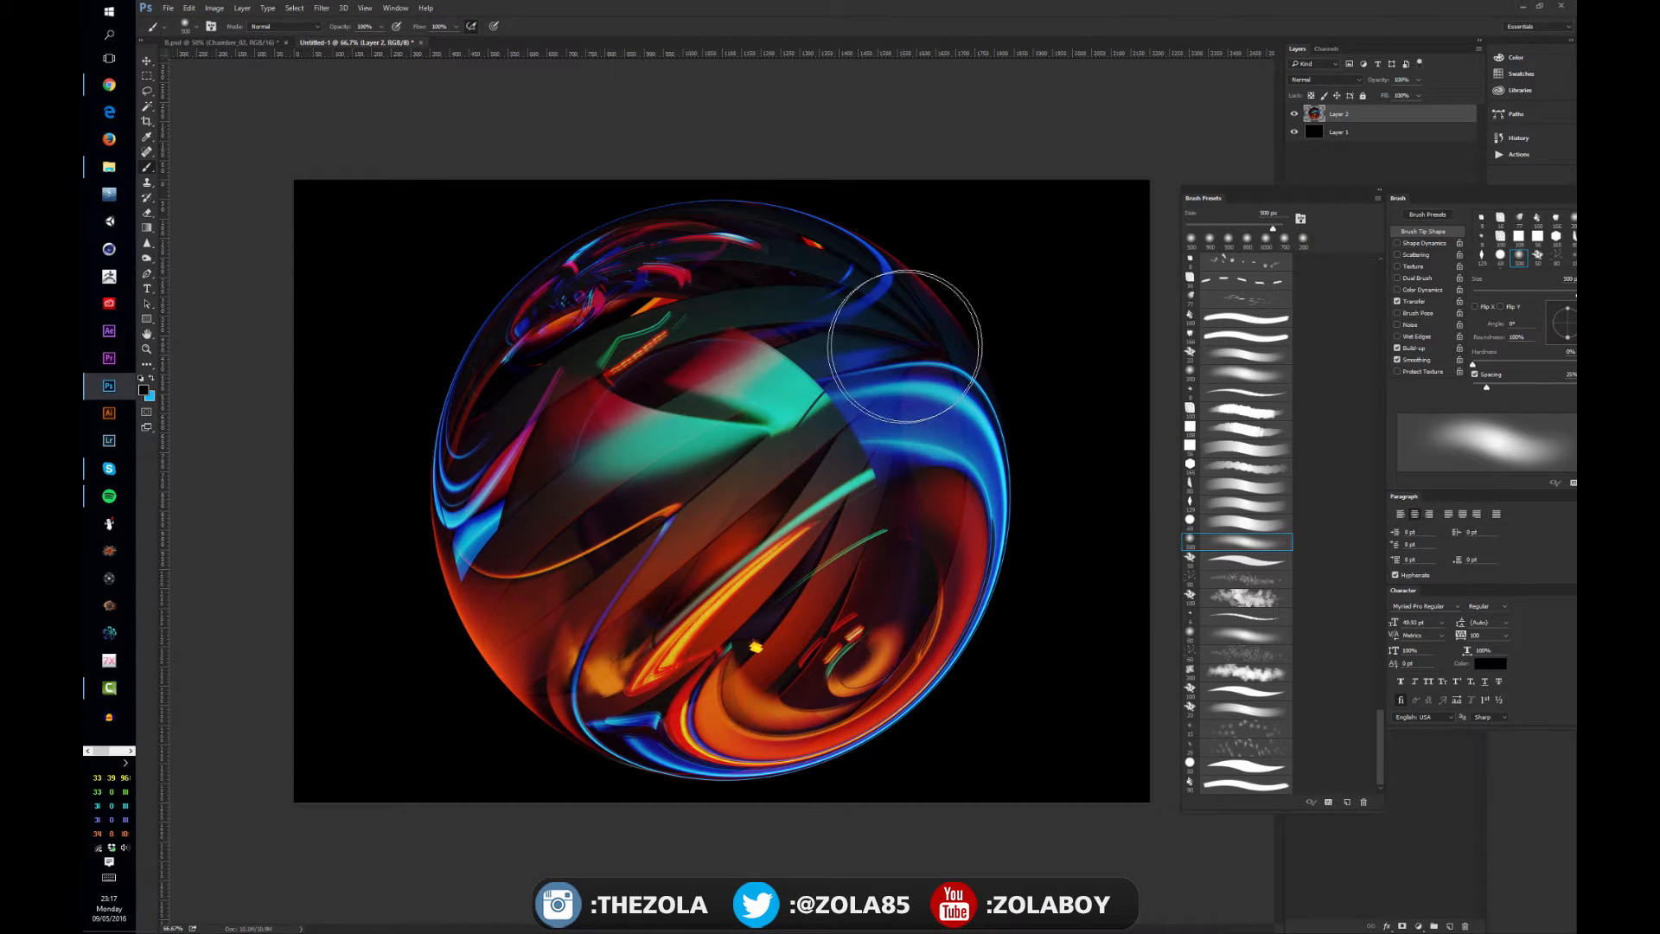
{"action": "key", "text": "ctrl+t"}
{"action": "left_click_drag", "start_coordinate": [1011, 199], "coordinate": [922, 252]}
{"action": "key", "text": "Return"}
{"action": "key", "text": "b"}
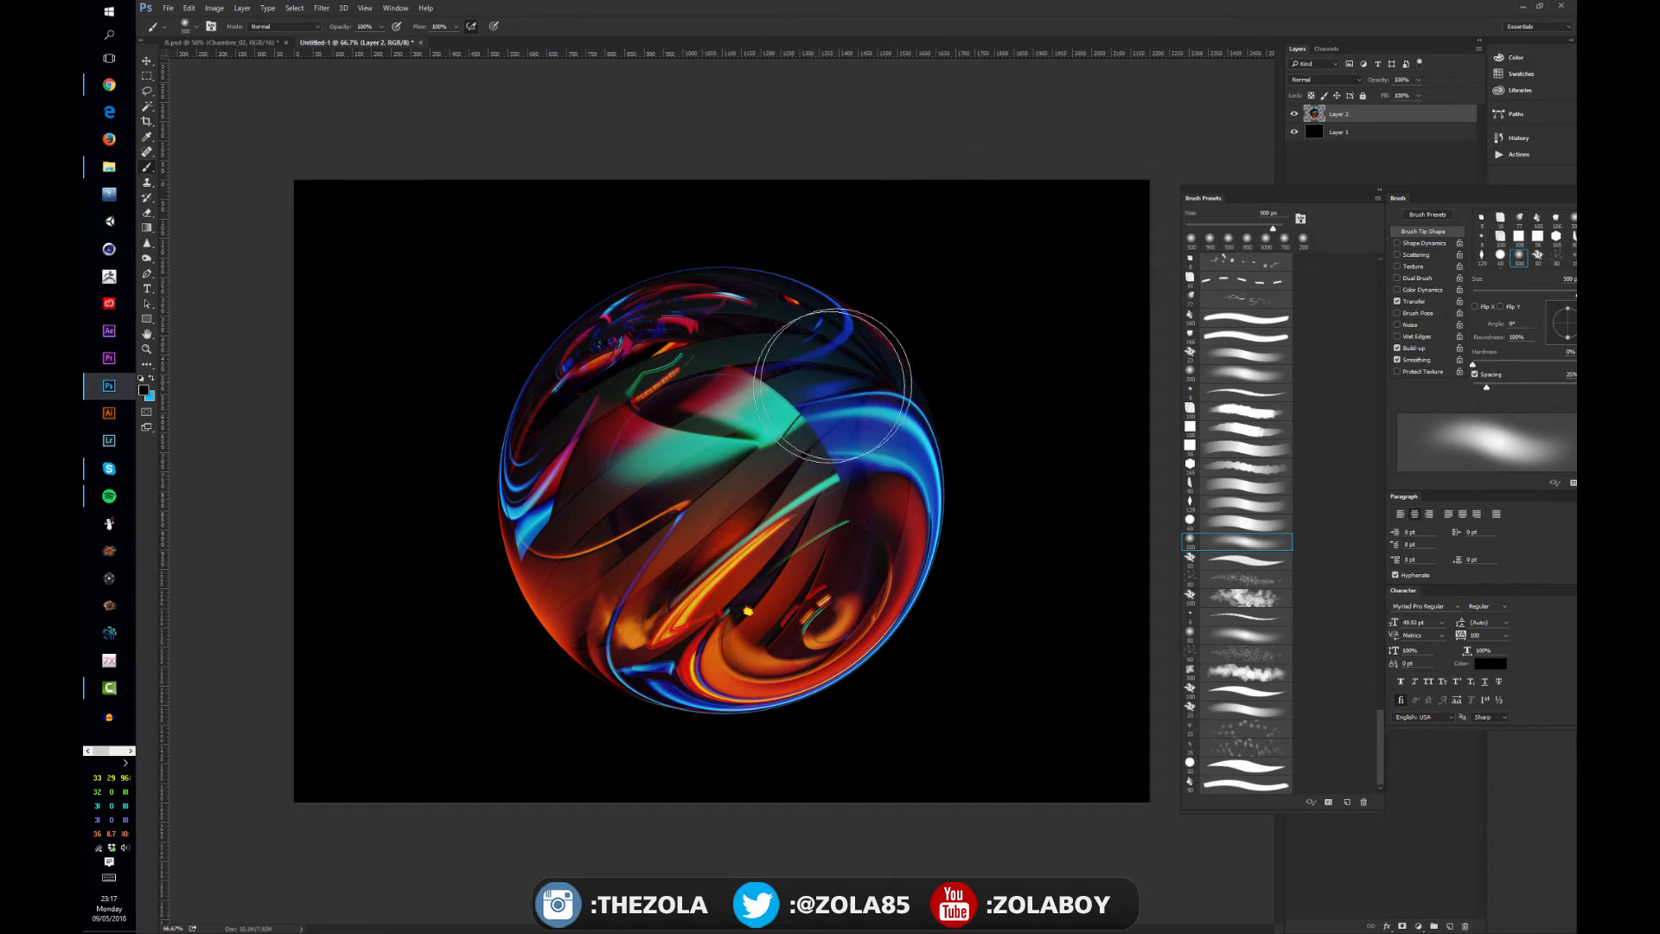
- Add a layer between the black background and the sphere, and prepare a Foreground to Transparent gradient
{"action": "left_click", "coordinate": [1378, 134]}
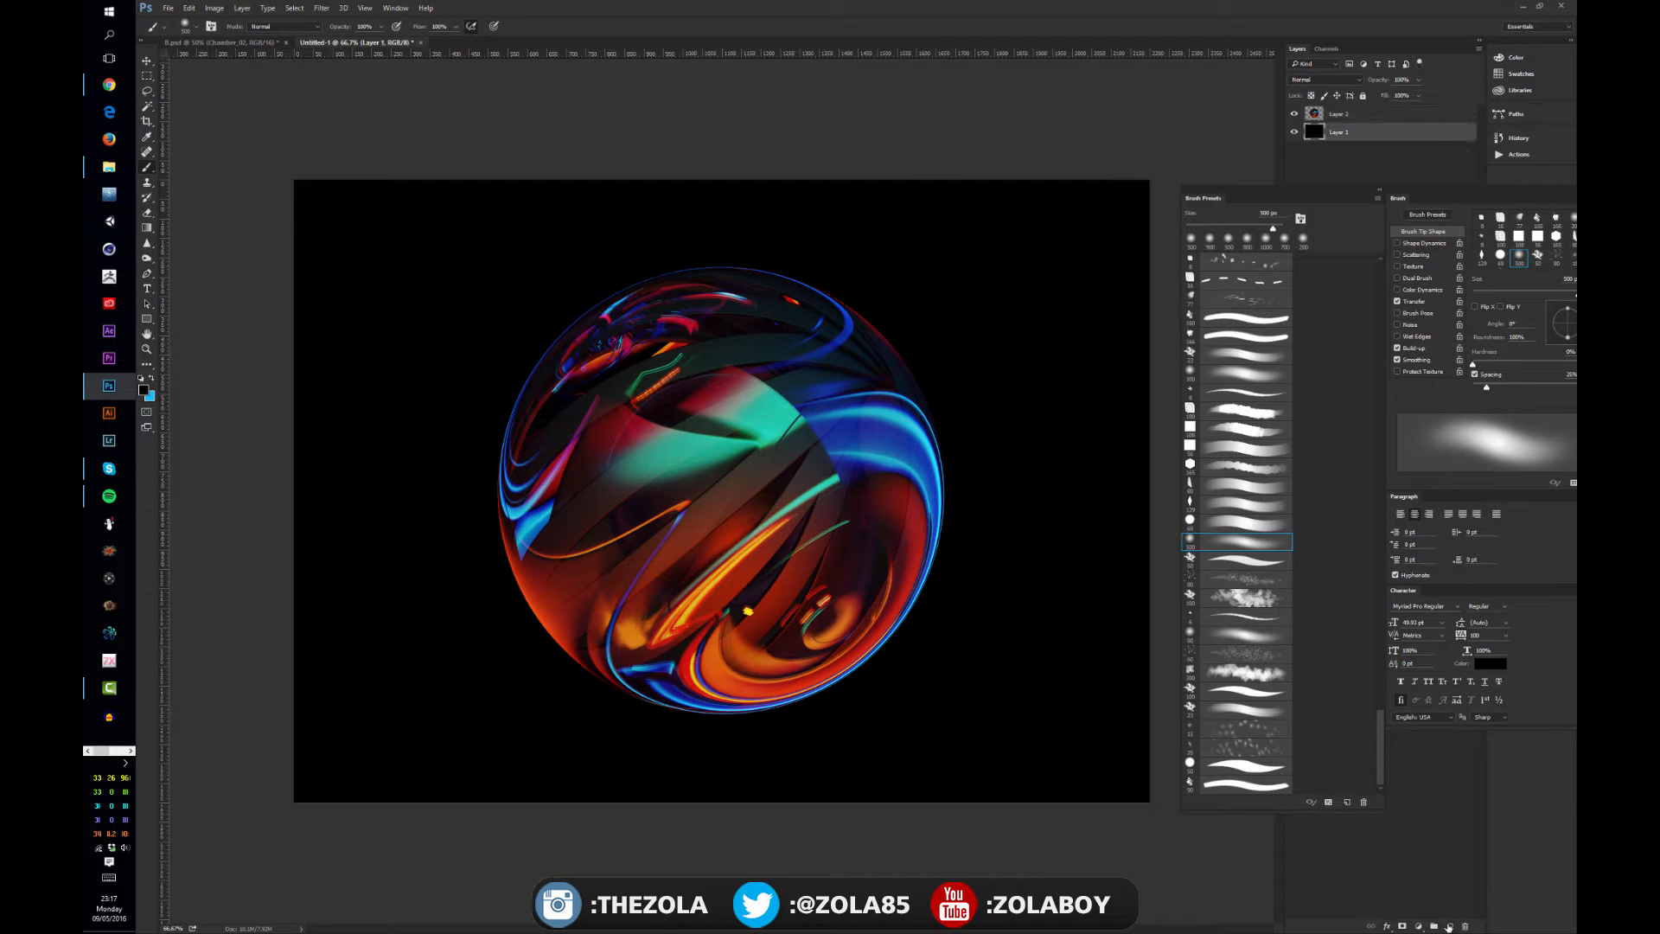
{"action": "left_click", "coordinate": [1450, 926]}
{"action": "key", "text": "g"}
{"action": "left_click", "coordinate": [205, 27]}
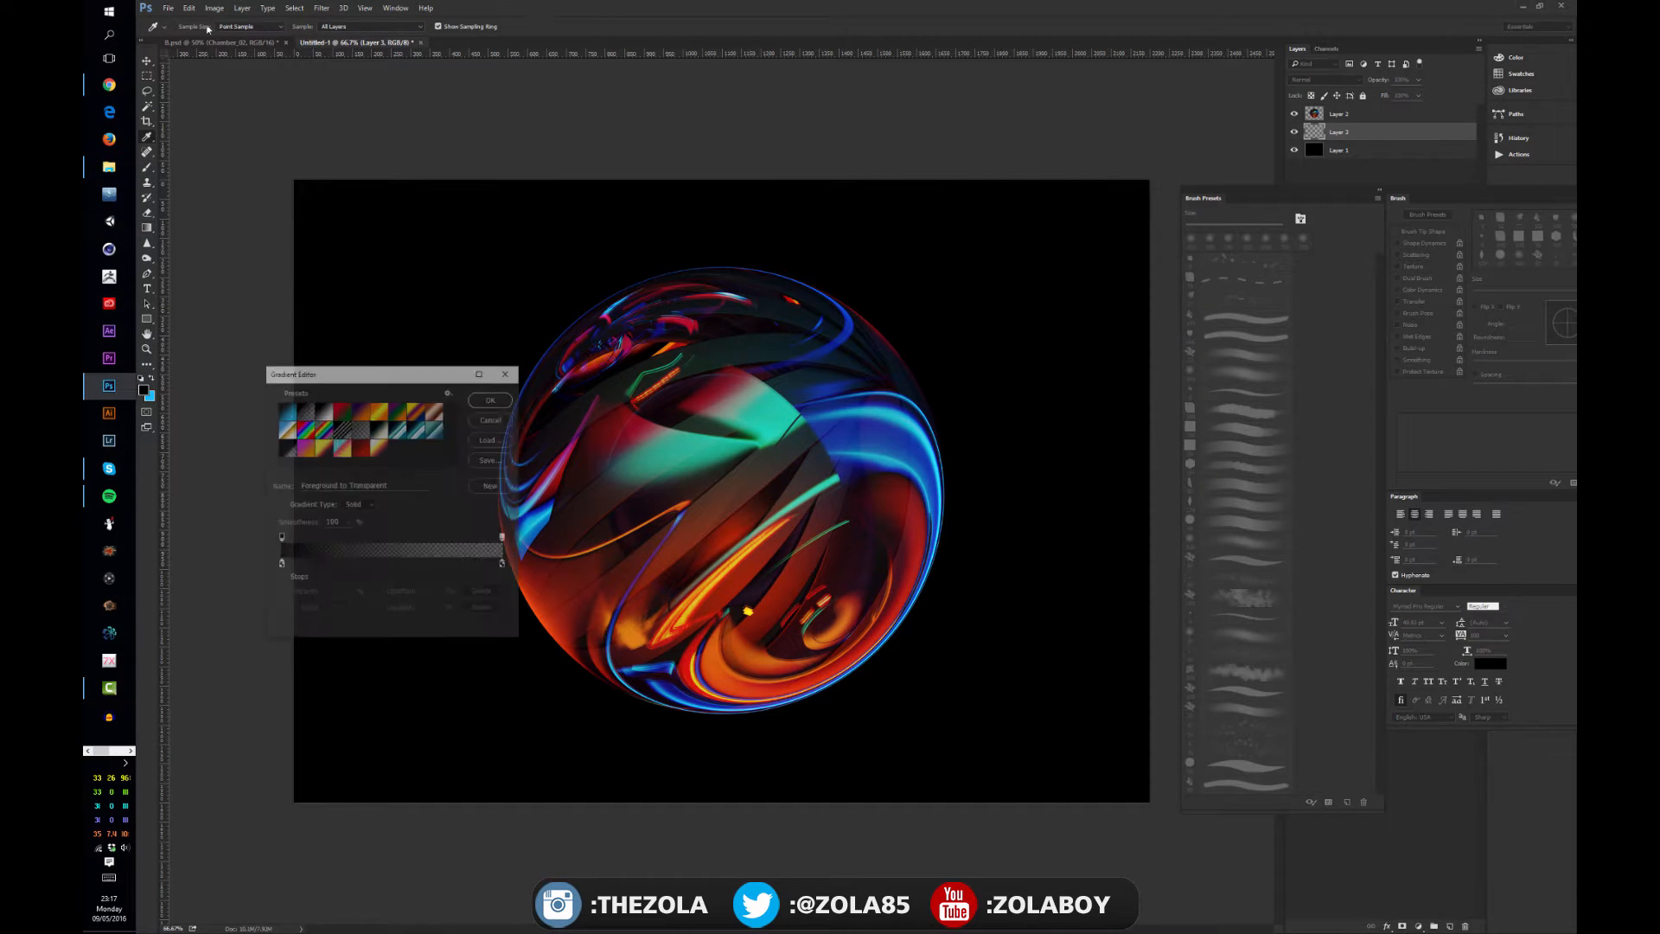
{"action": "left_click", "coordinate": [506, 405]}
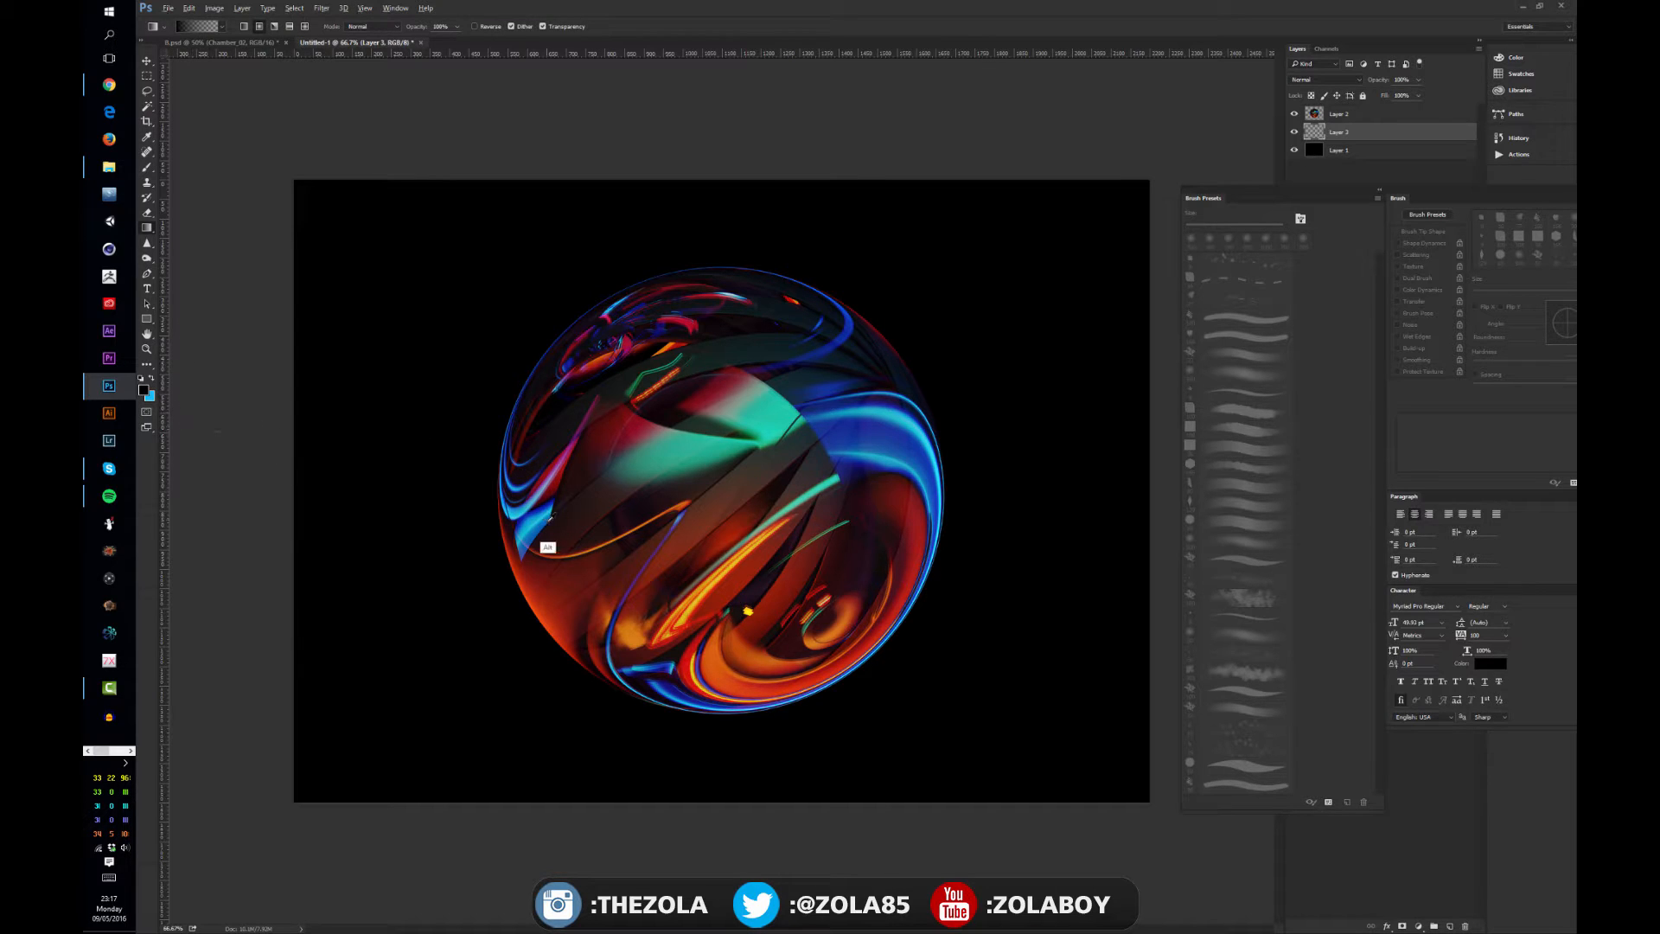
- Sample dark red from the sphere and draw a radial gradient glow behind its left side
{"action": "left_click_drag", "start_coordinate": [550, 517], "coordinate": [543, 501]}
{"action": "left_click_drag", "start_coordinate": [522, 615], "coordinate": [522, 614]}
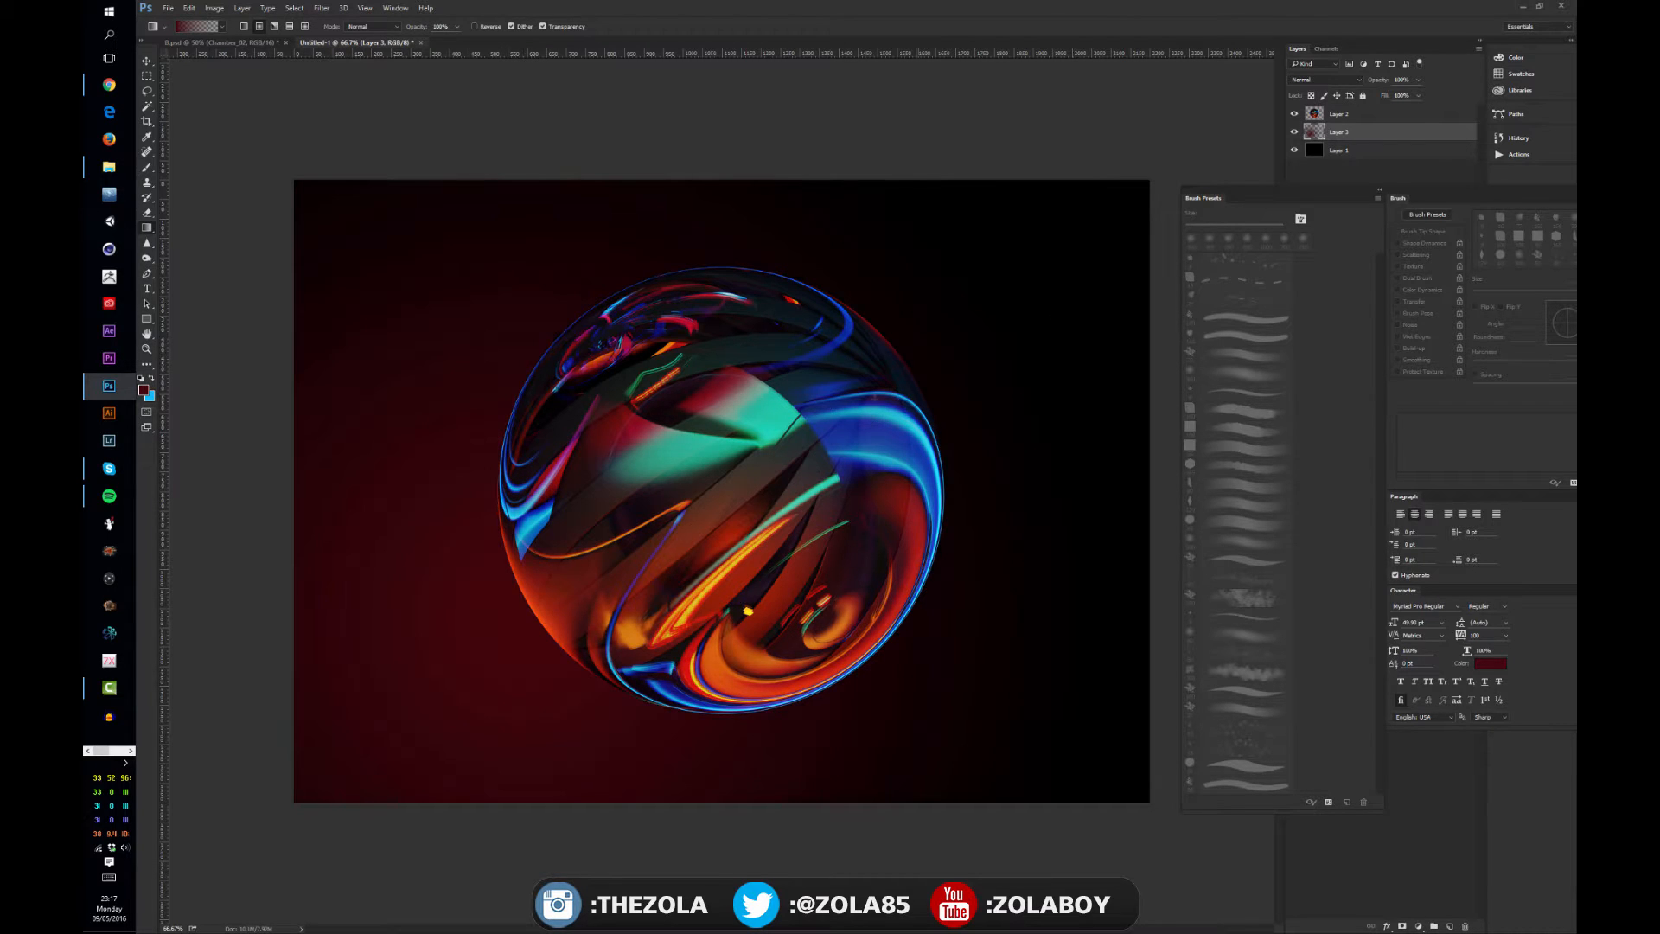
{"action": "key", "text": "ctrl+z"}
{"action": "left_click_drag", "start_coordinate": [714, 441], "coordinate": [1030, 262]}
{"action": "key", "text": "v"}
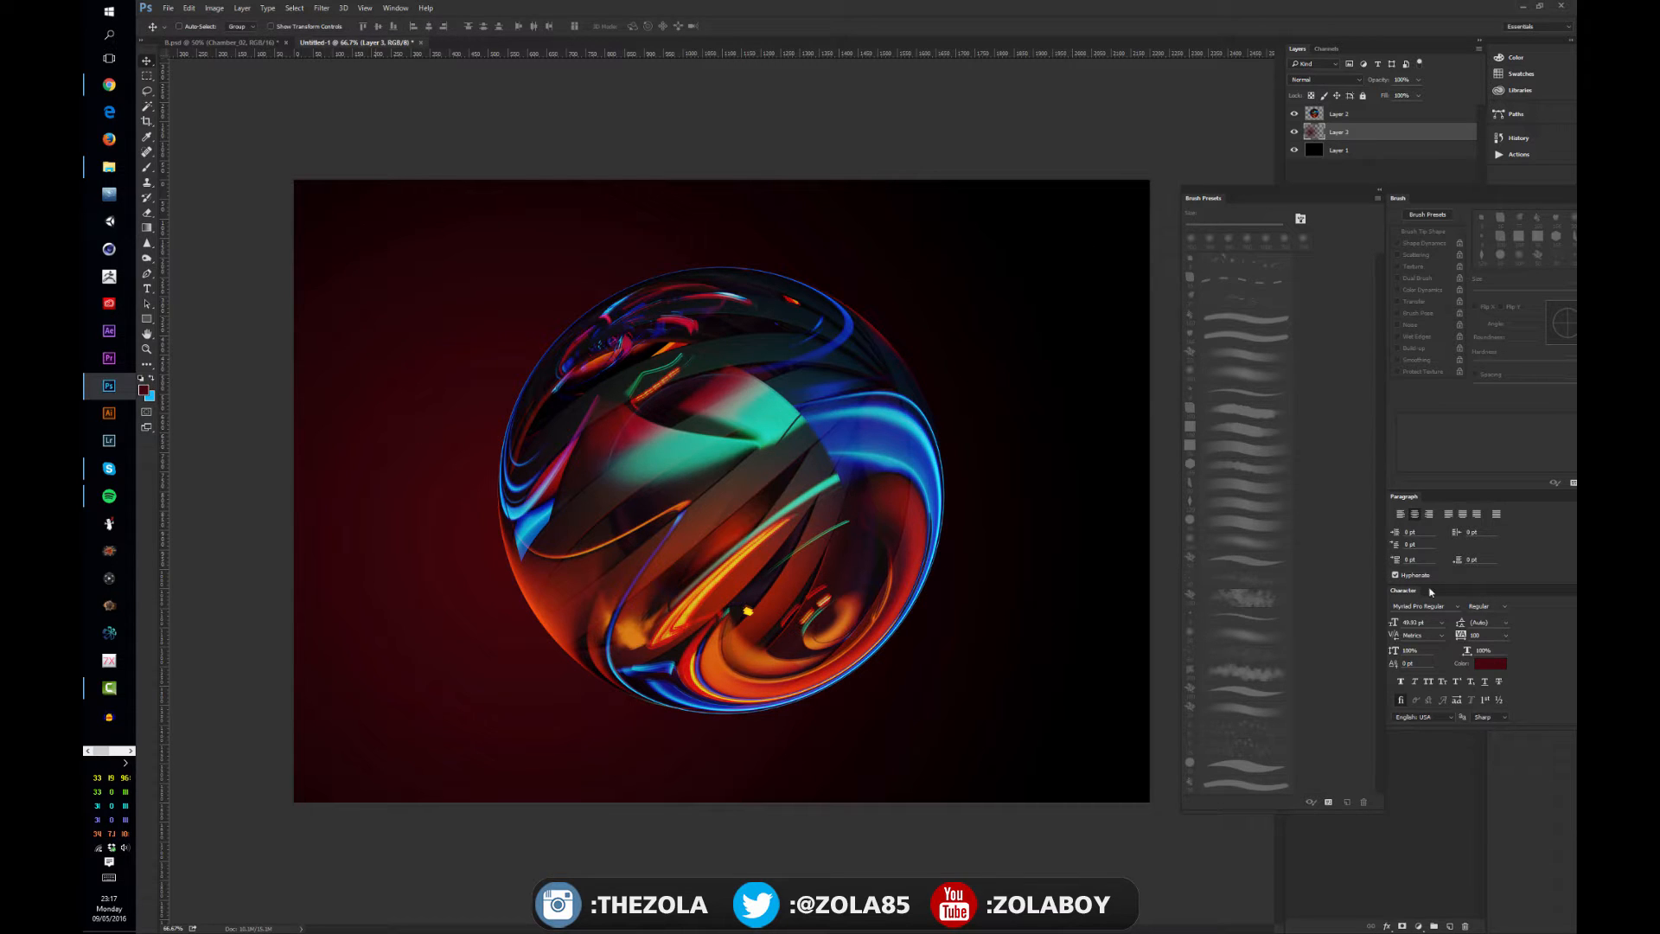
- Add a layer directly above the red glow and sample bright blue from the sphere's right rim
{"action": "key", "text": "g"}
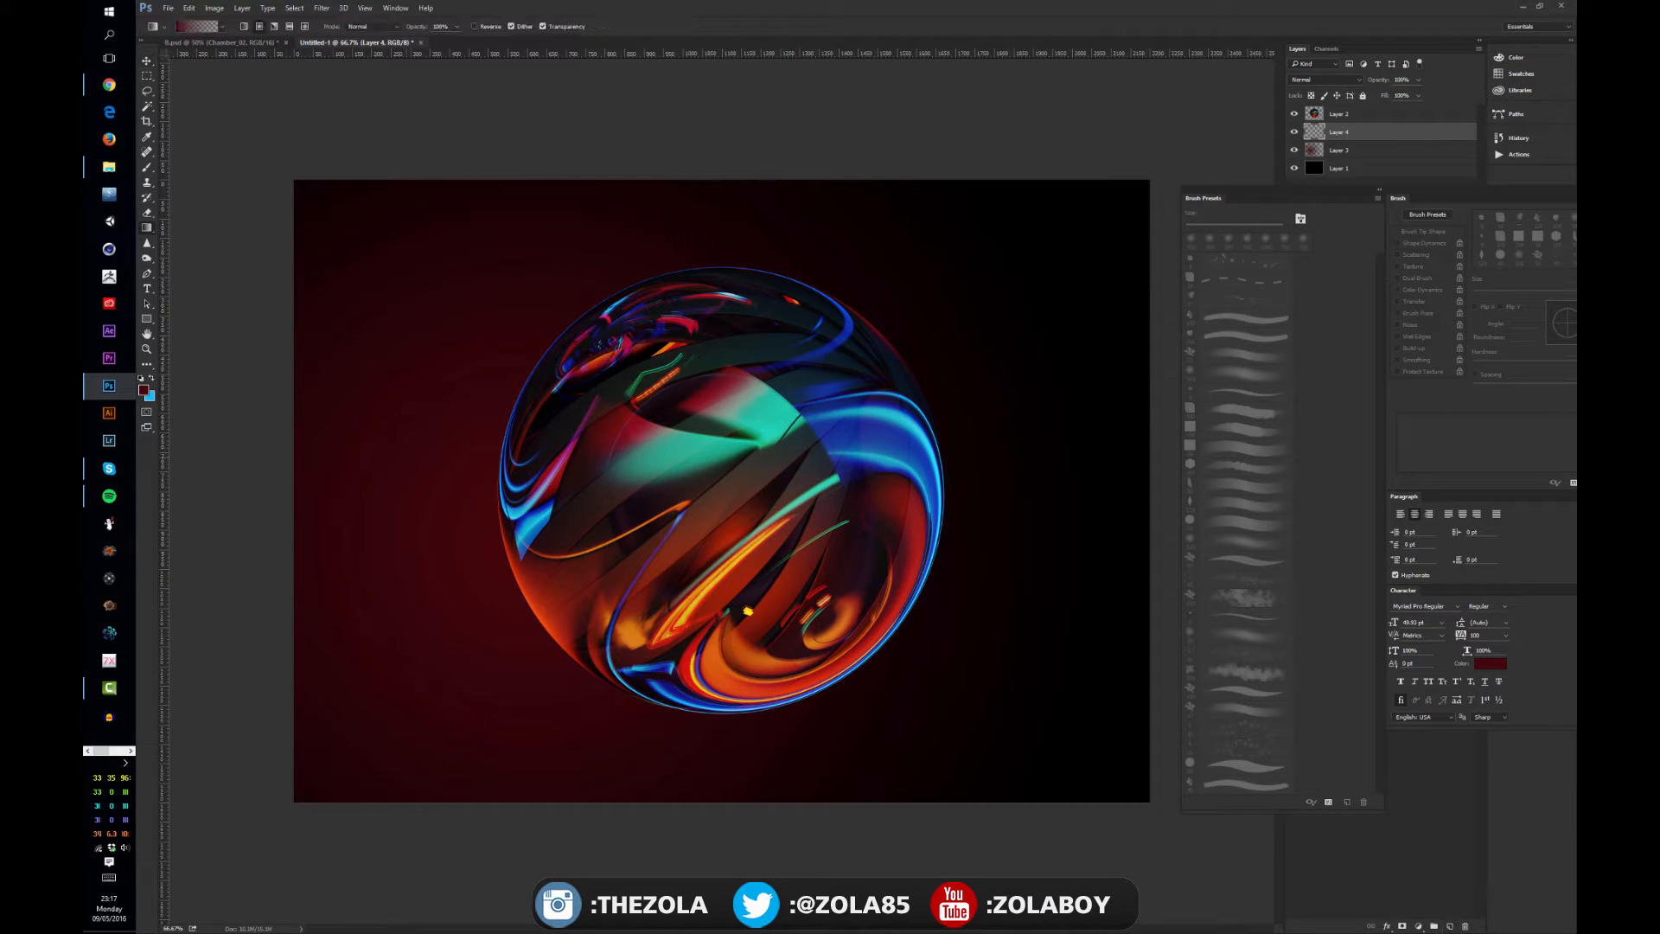
{"action": "key", "text": "c"}
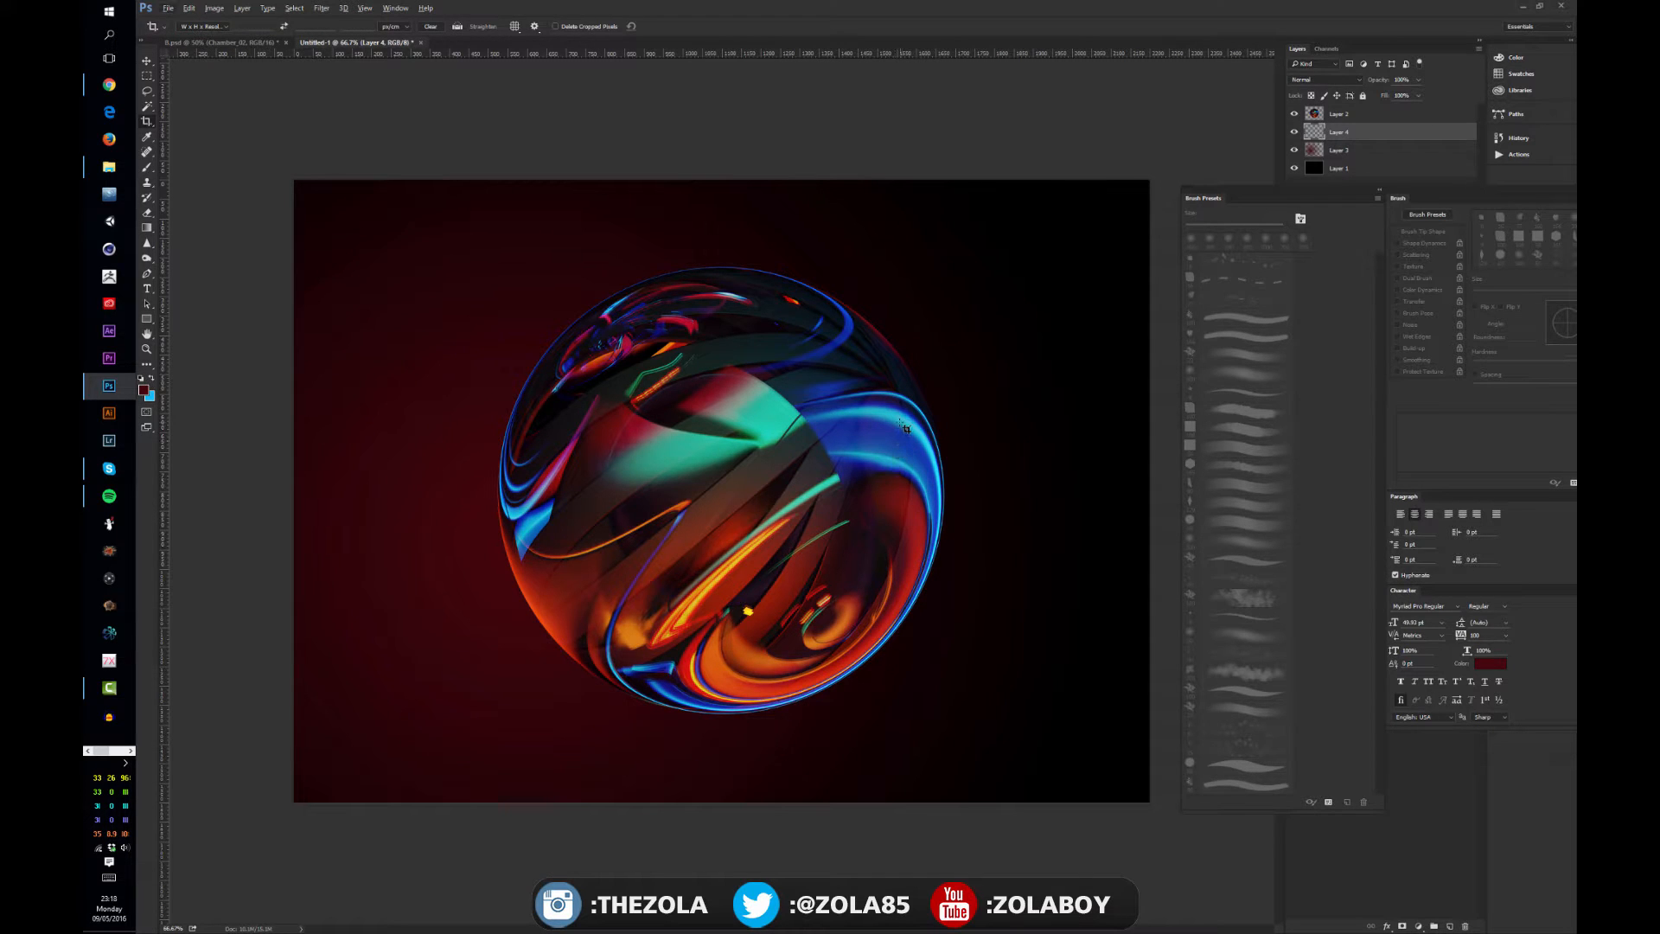
{"action": "key", "text": "b"}
{"action": "left_click", "coordinate": [904, 425], "text": "alt"}
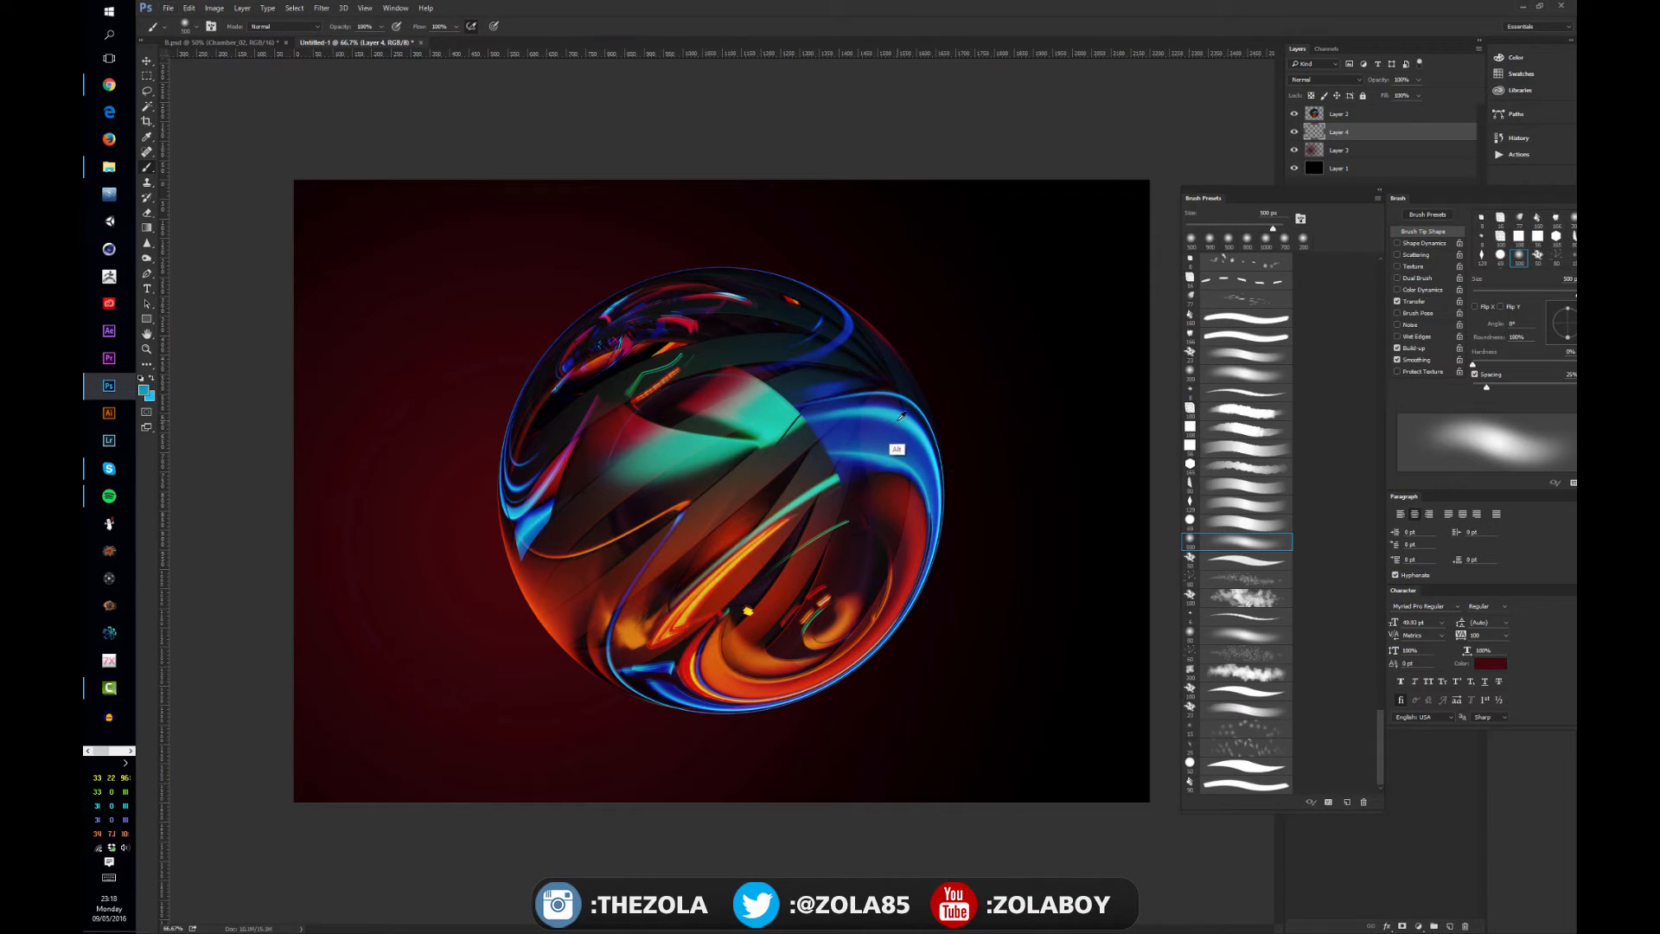
{"action": "left_click_drag", "start_coordinate": [875, 419], "coordinate": [882, 386]}
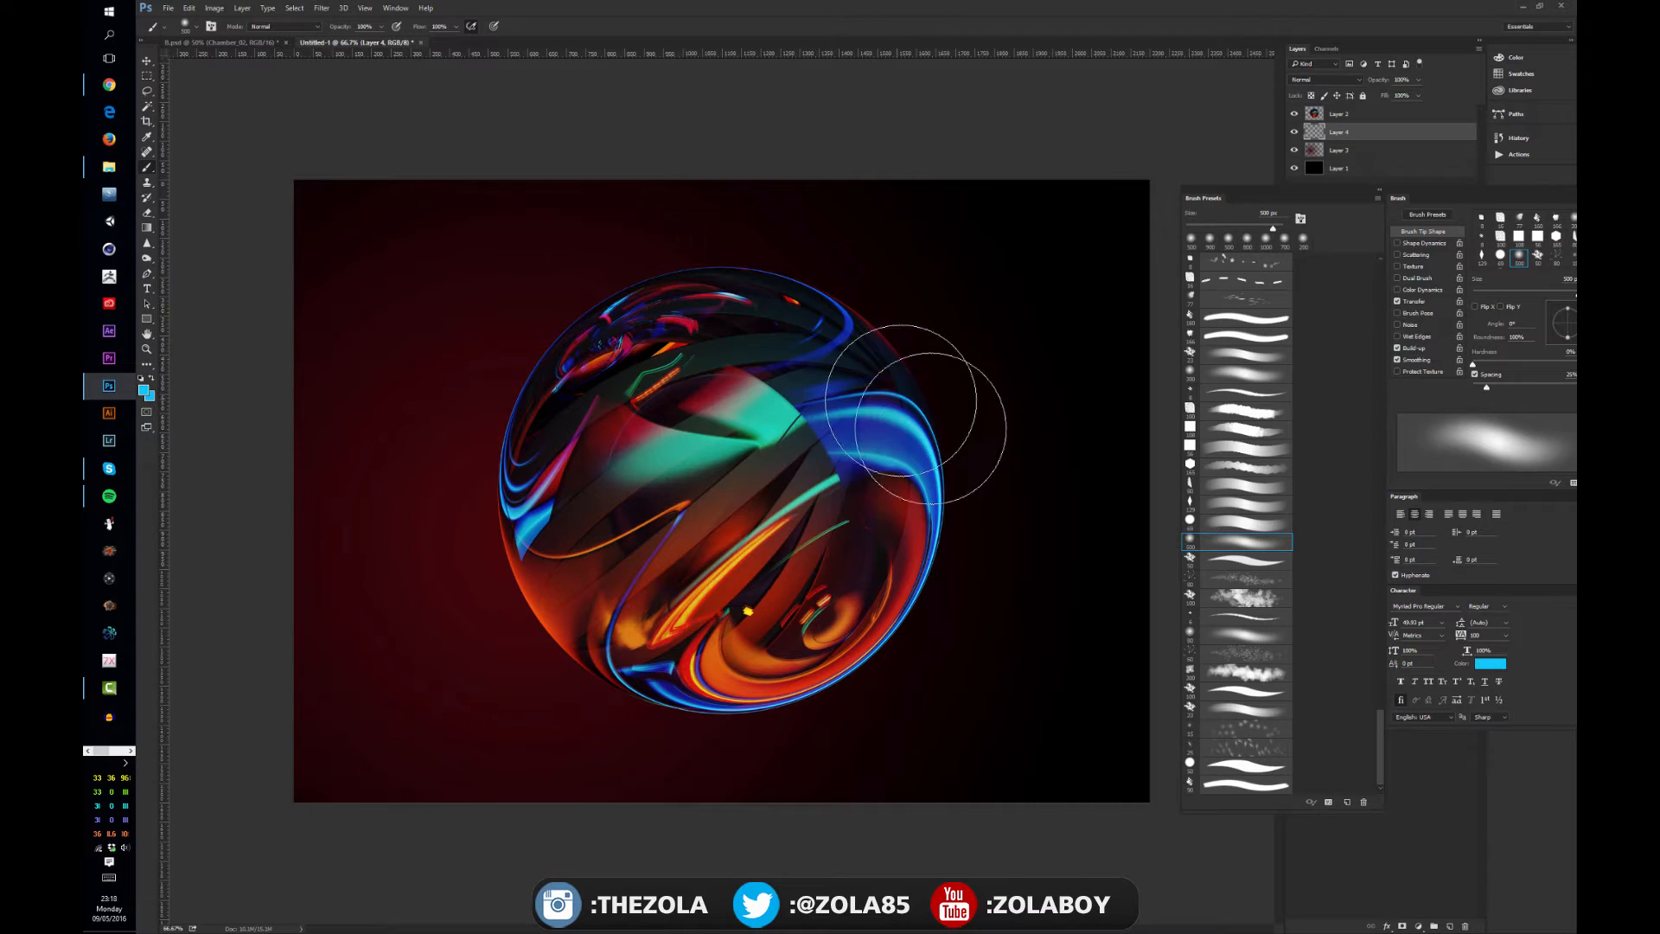
- Try bright blue radial gradients of different sizes behind the sphere's right side
{"action": "key", "text": "g"}
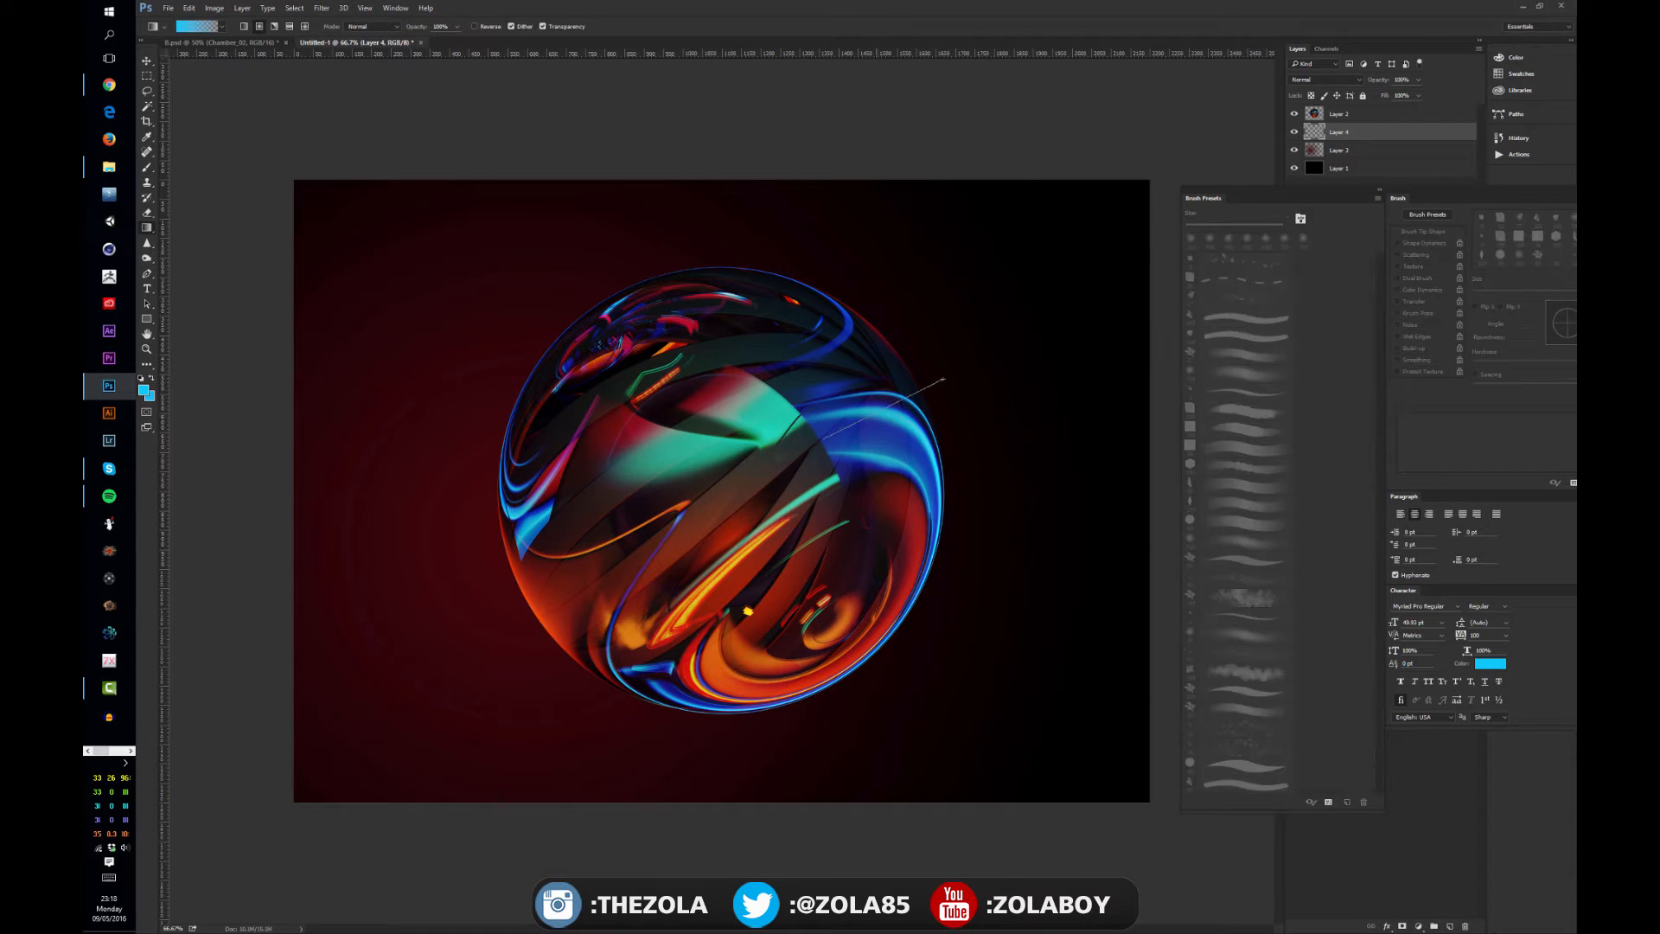
{"action": "left_click_drag", "start_coordinate": [823, 440], "coordinate": [715, 493]}
{"action": "key", "text": "ctrl+z"}
{"action": "left_click_drag", "start_coordinate": [938, 541], "coordinate": [470, 384]}
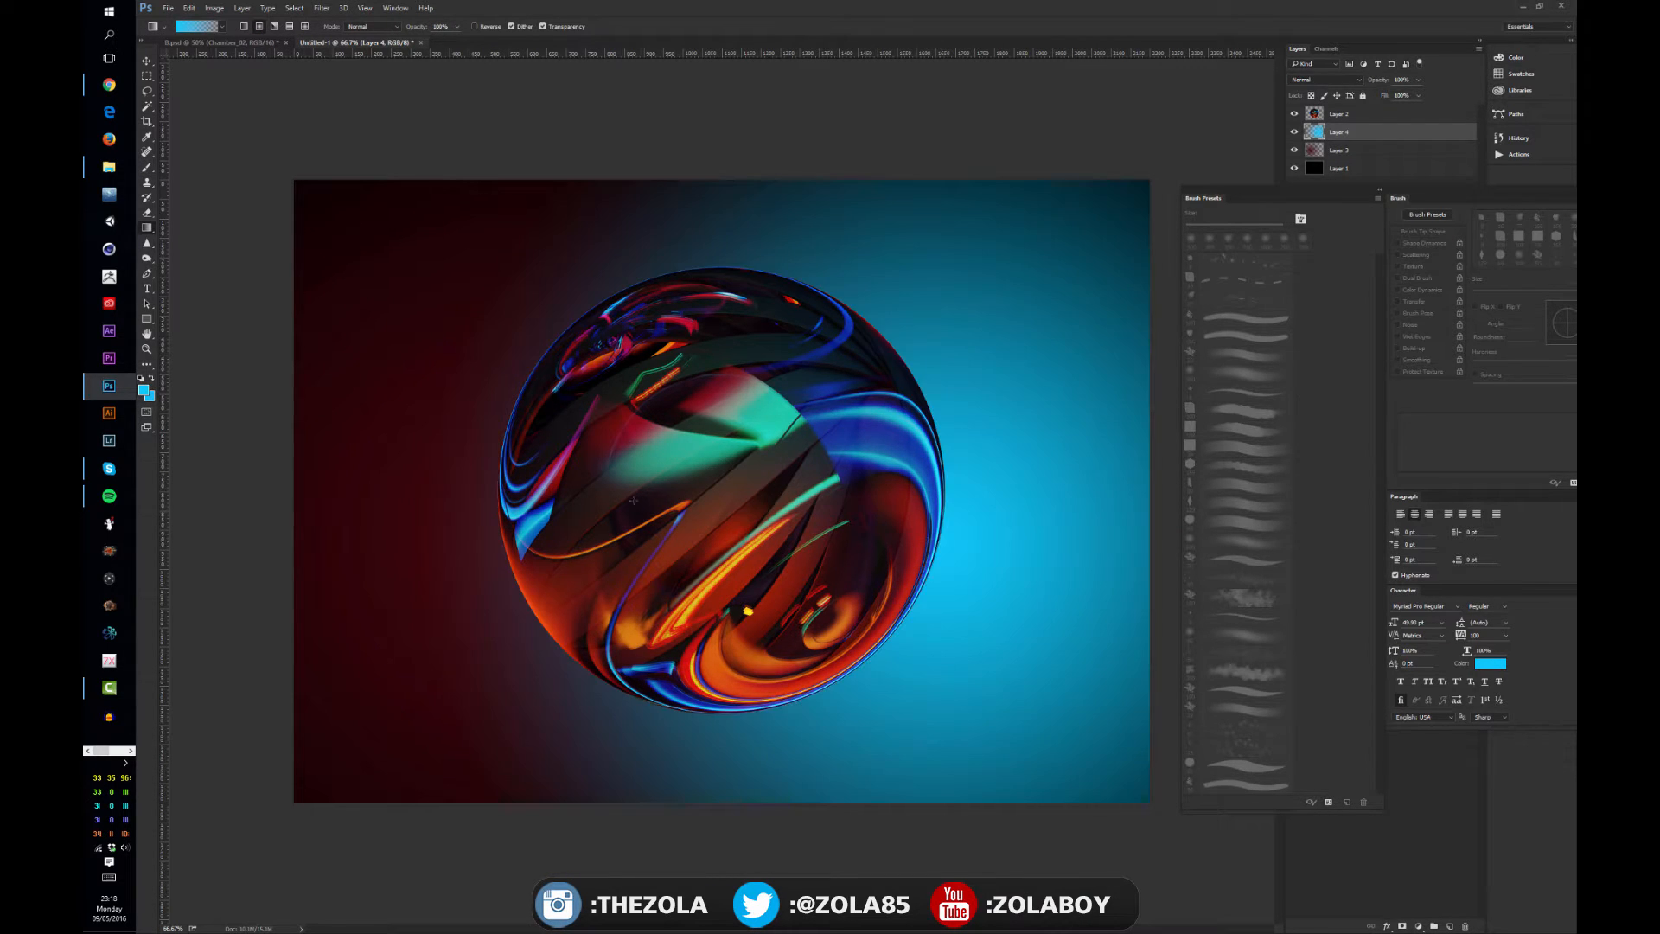
{"action": "key", "text": "ctrl+z"}
{"action": "left_click_drag", "start_coordinate": [916, 523], "coordinate": [781, 467]}
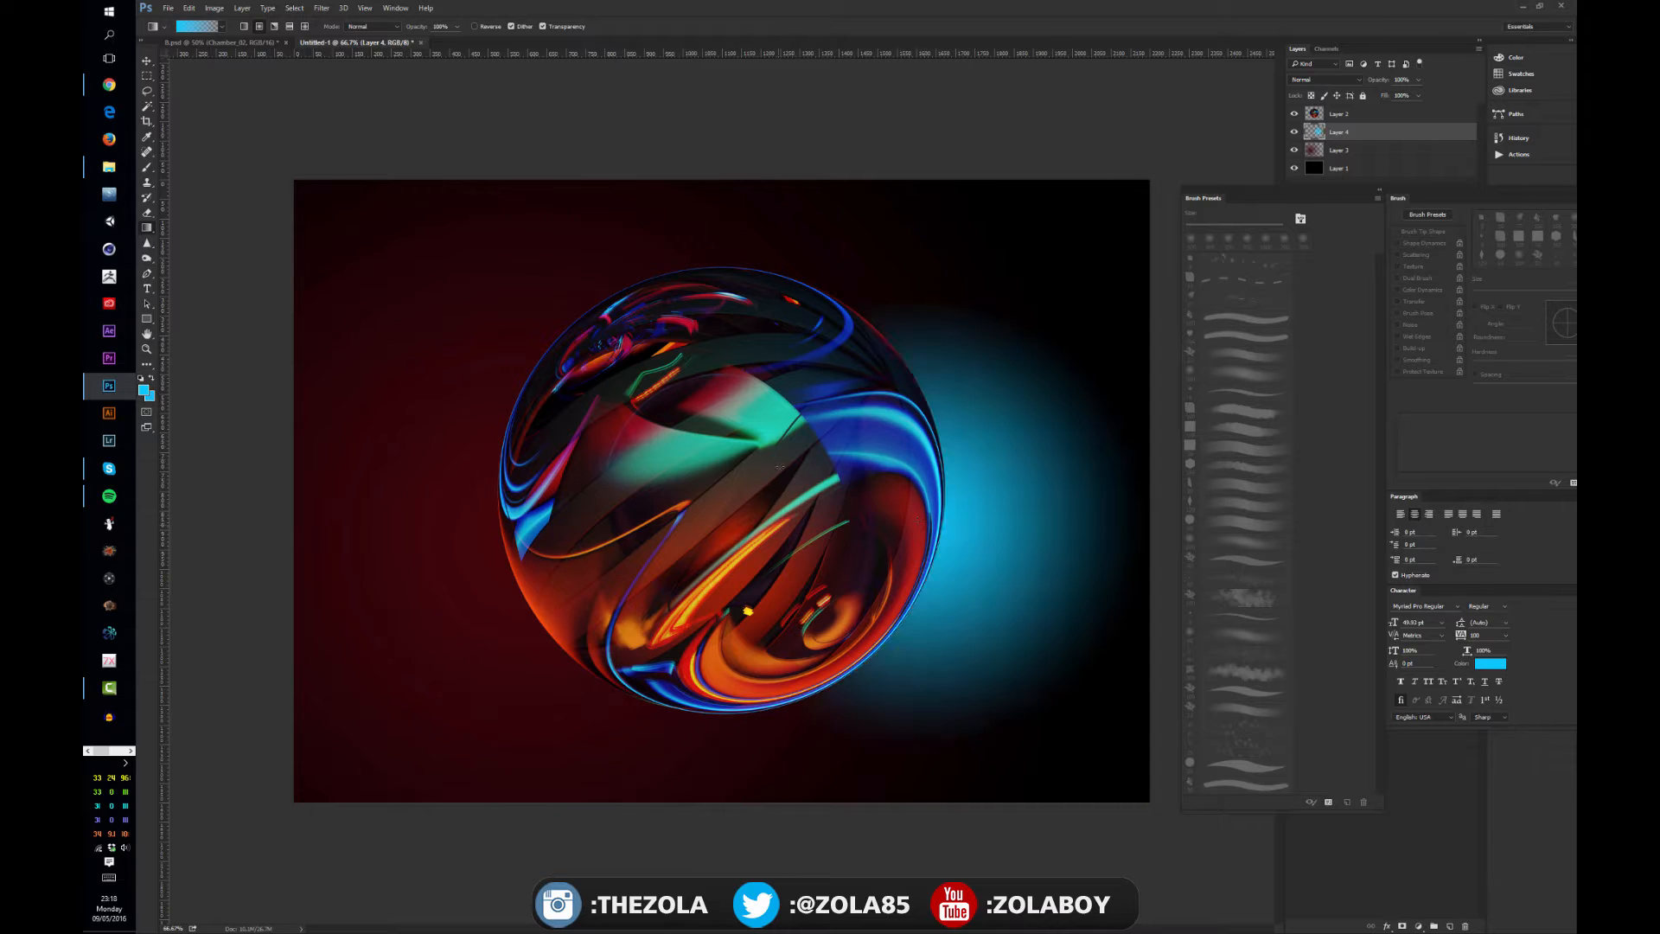
{"action": "key", "text": "ctrl+z"}
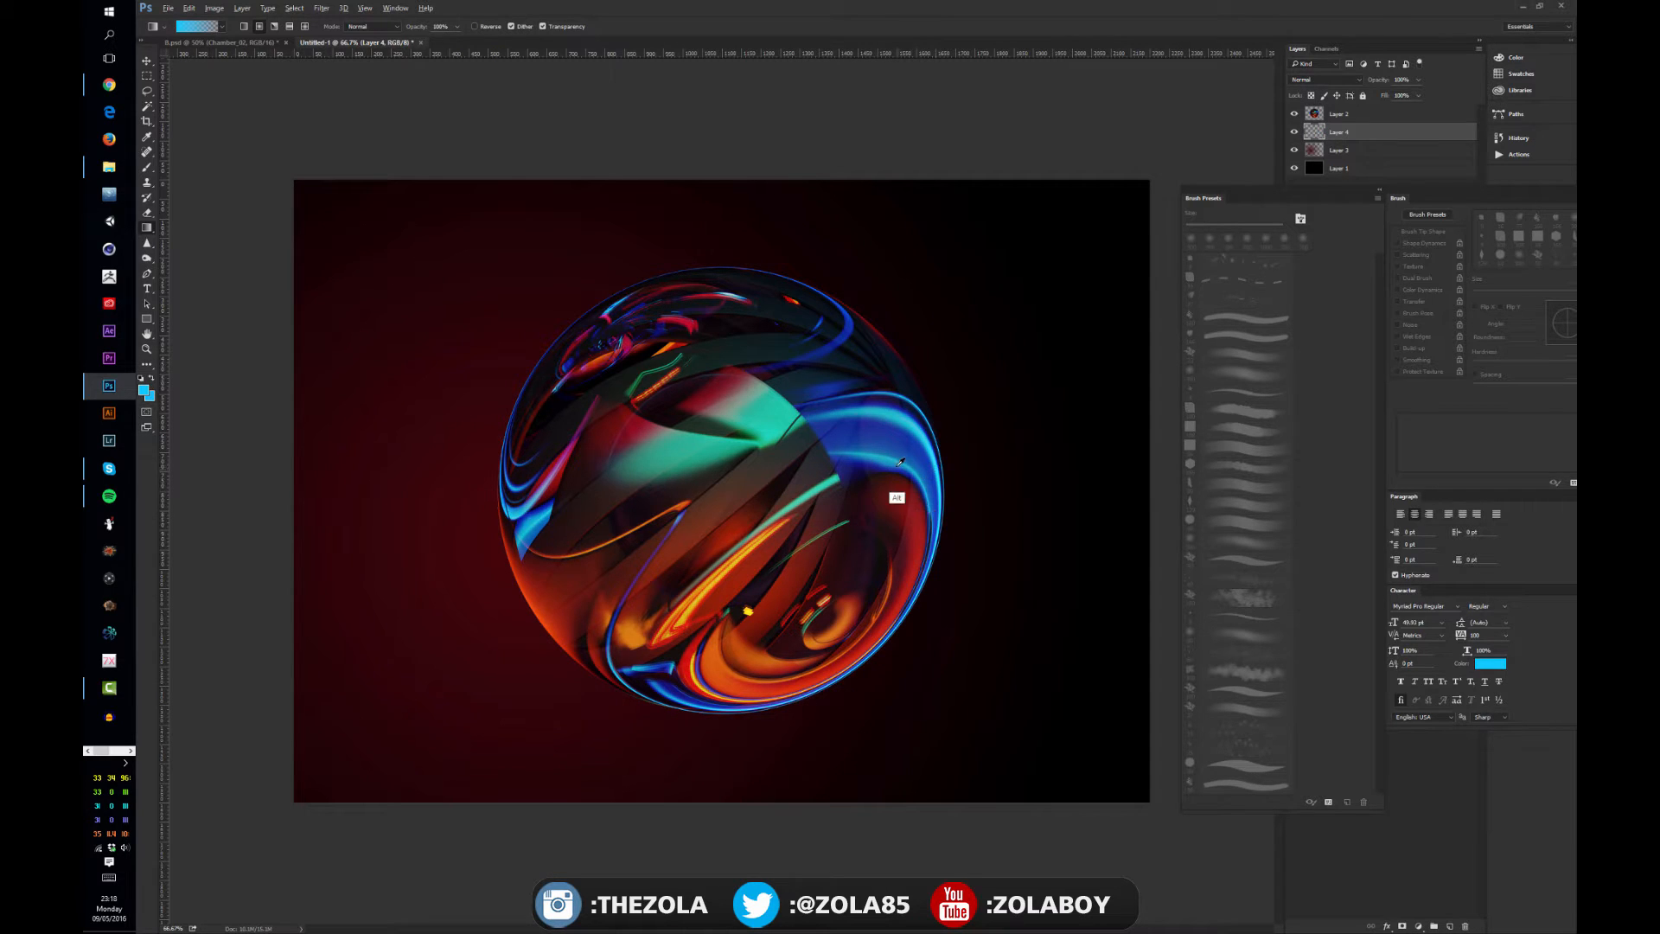
- Sample a deep blue from the sphere and draw a small radial gradient behind it on Layer 4
{"action": "mouse_move", "coordinate": [899, 461]}
{"action": "left_mouse_down"}
{"action": "mouse_move", "coordinate": [930, 456]}
{"action": "mouse_move", "coordinate": [927, 469]}
{"action": "left_mouse_up"}
{"action": "left_click_drag", "start_coordinate": [946, 567], "coordinate": [681, 475]}
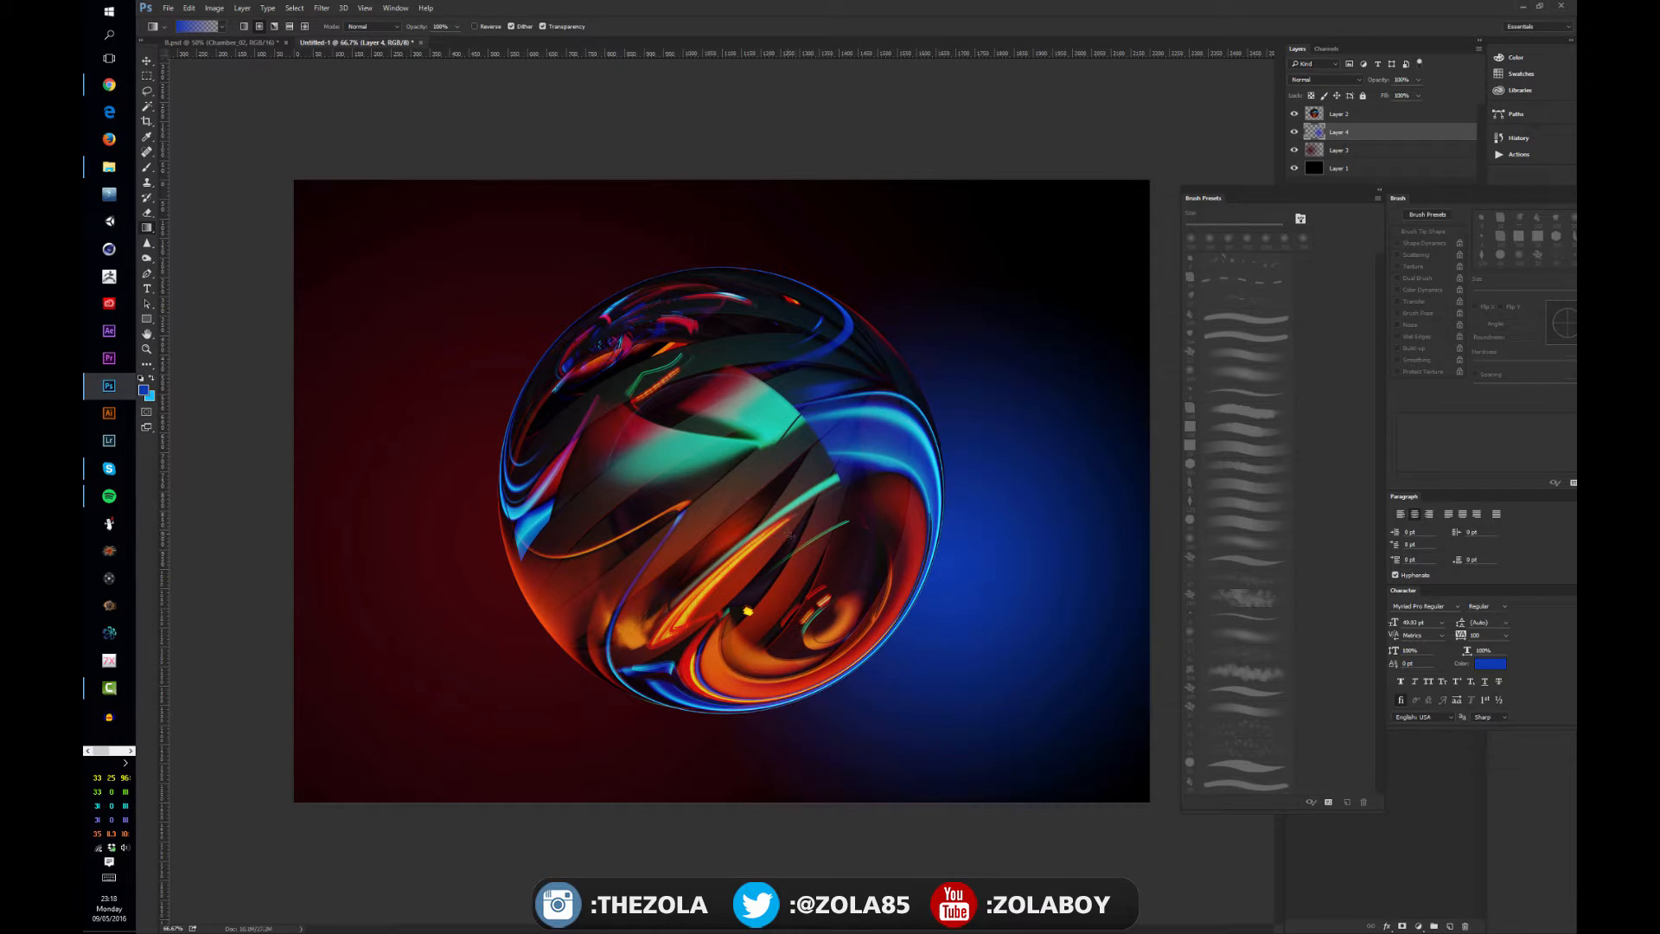
{"action": "key", "text": "ctrl+z"}
{"action": "left_click_drag", "start_coordinate": [869, 392], "coordinate": [618, 494]}
{"action": "key", "text": "ctrl+z"}
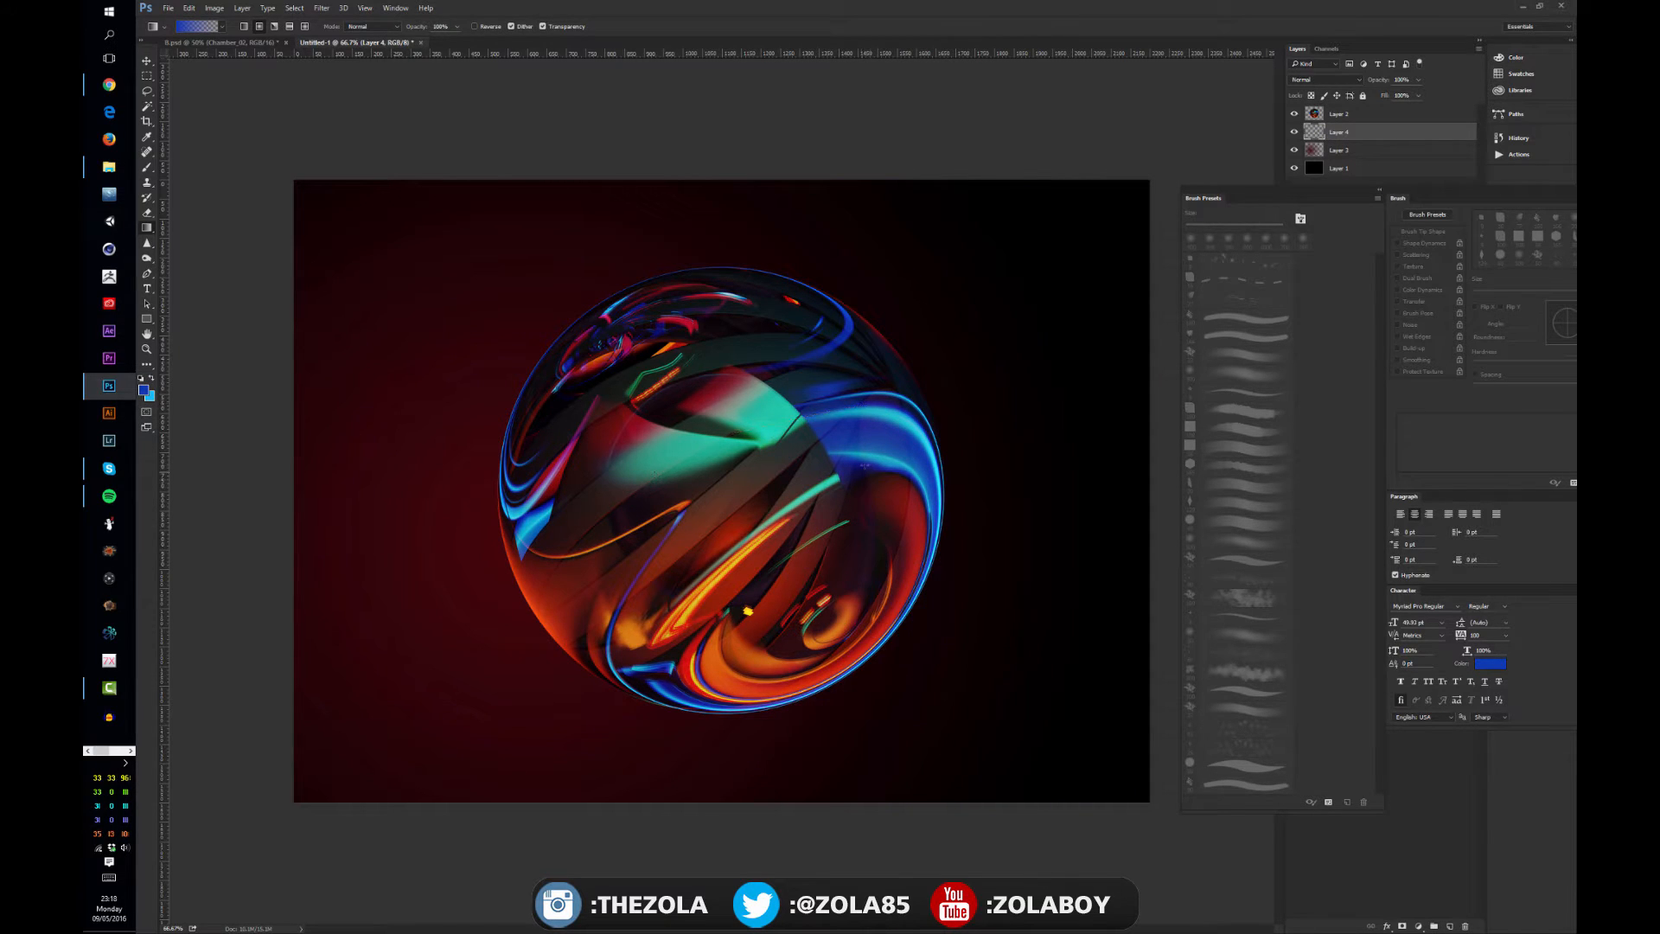
{"action": "left_click_drag", "start_coordinate": [865, 467], "coordinate": [603, 584]}
{"action": "key", "text": "ctrl+z"}
{"action": "key", "text": "v"}
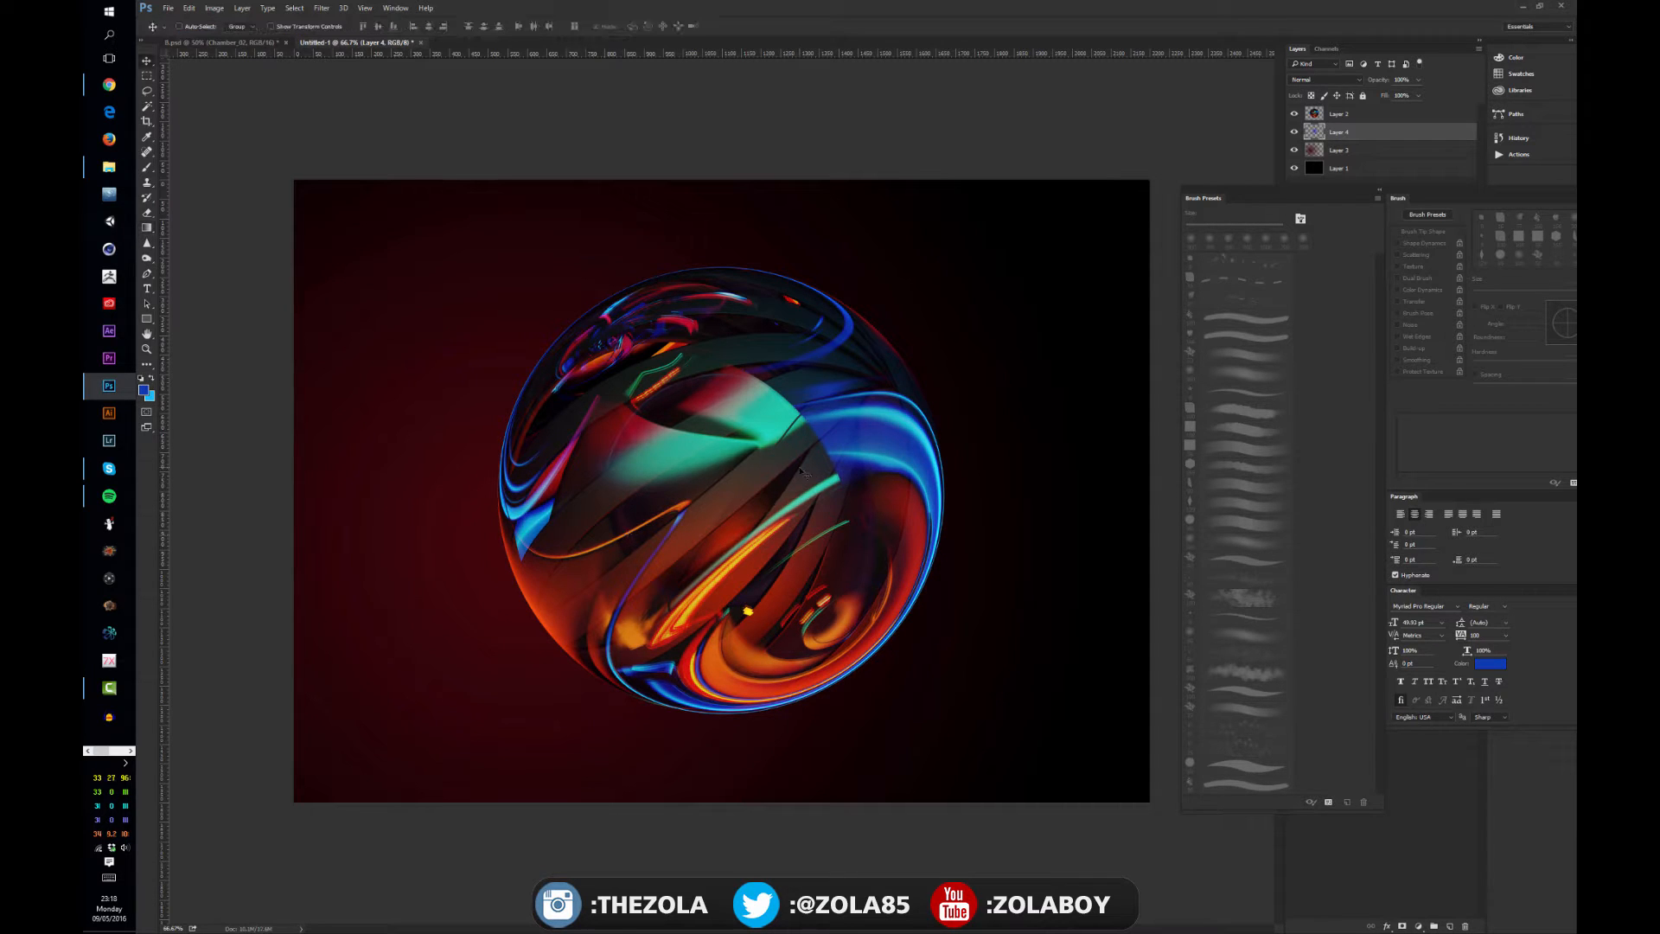
- Move the deep blue glow behind the sphere's right edge and enlarge it slightly
{"action": "left_click_drag", "start_coordinate": [753, 467], "coordinate": [924, 477]}
{"action": "key", "text": "ctrl+t"}
{"action": "left_click_drag", "start_coordinate": [683, 653], "coordinate": [634, 703]}
{"action": "key", "text": "Return"}
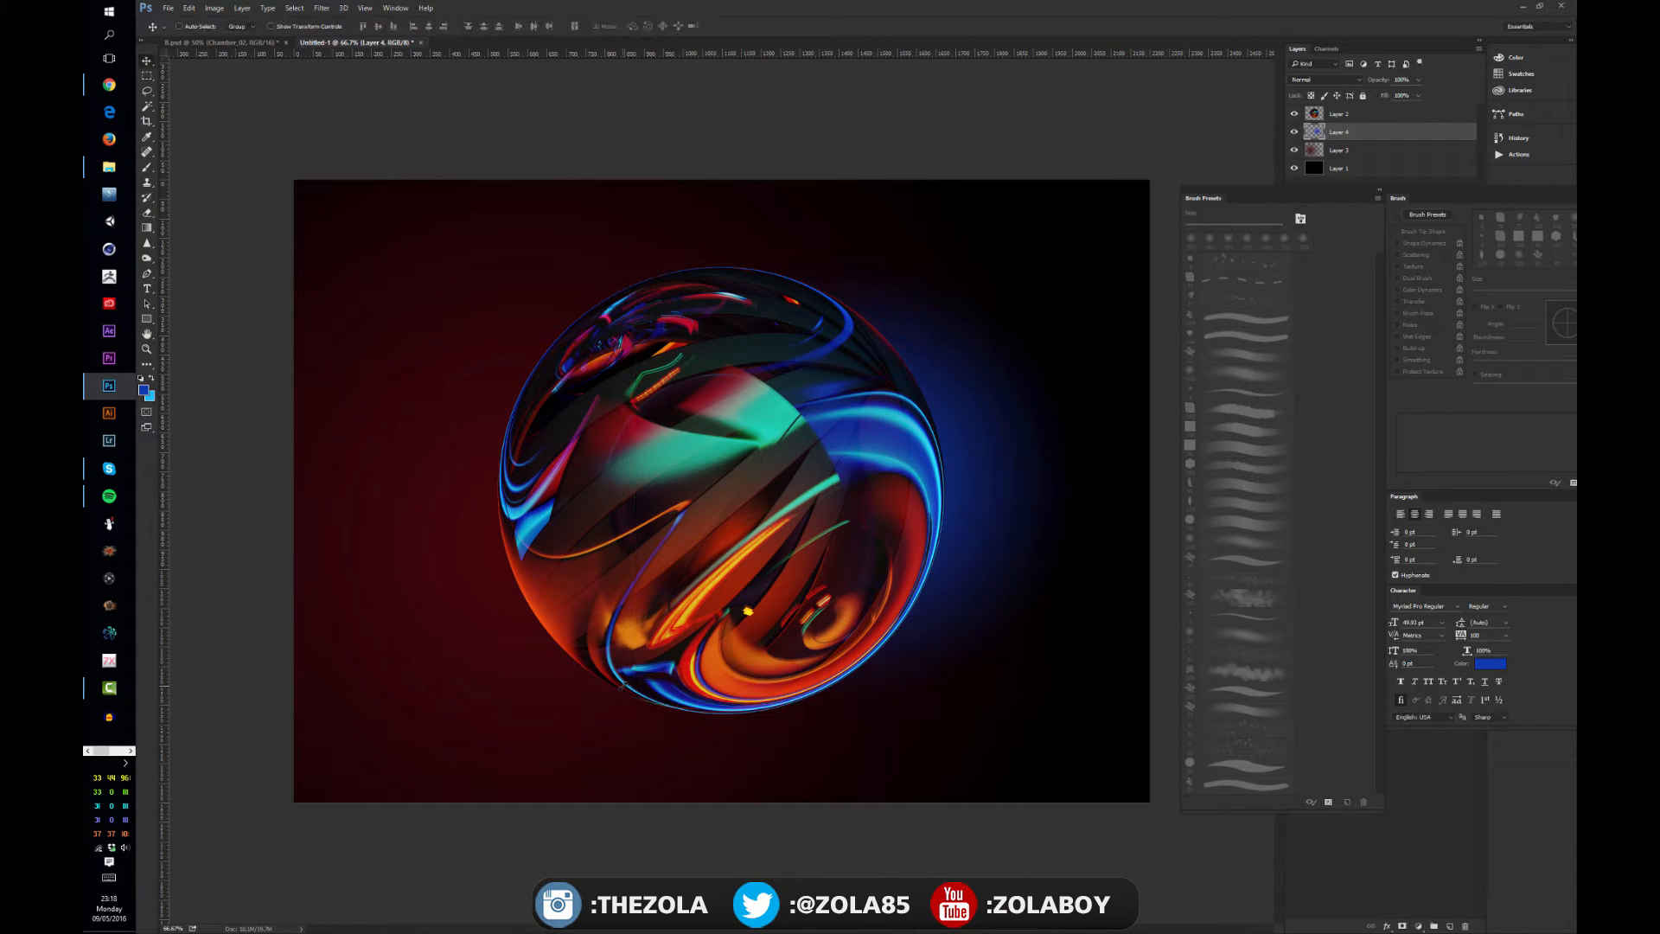
{"action": "left_click_drag", "start_coordinate": [907, 498], "coordinate": [891, 505]}
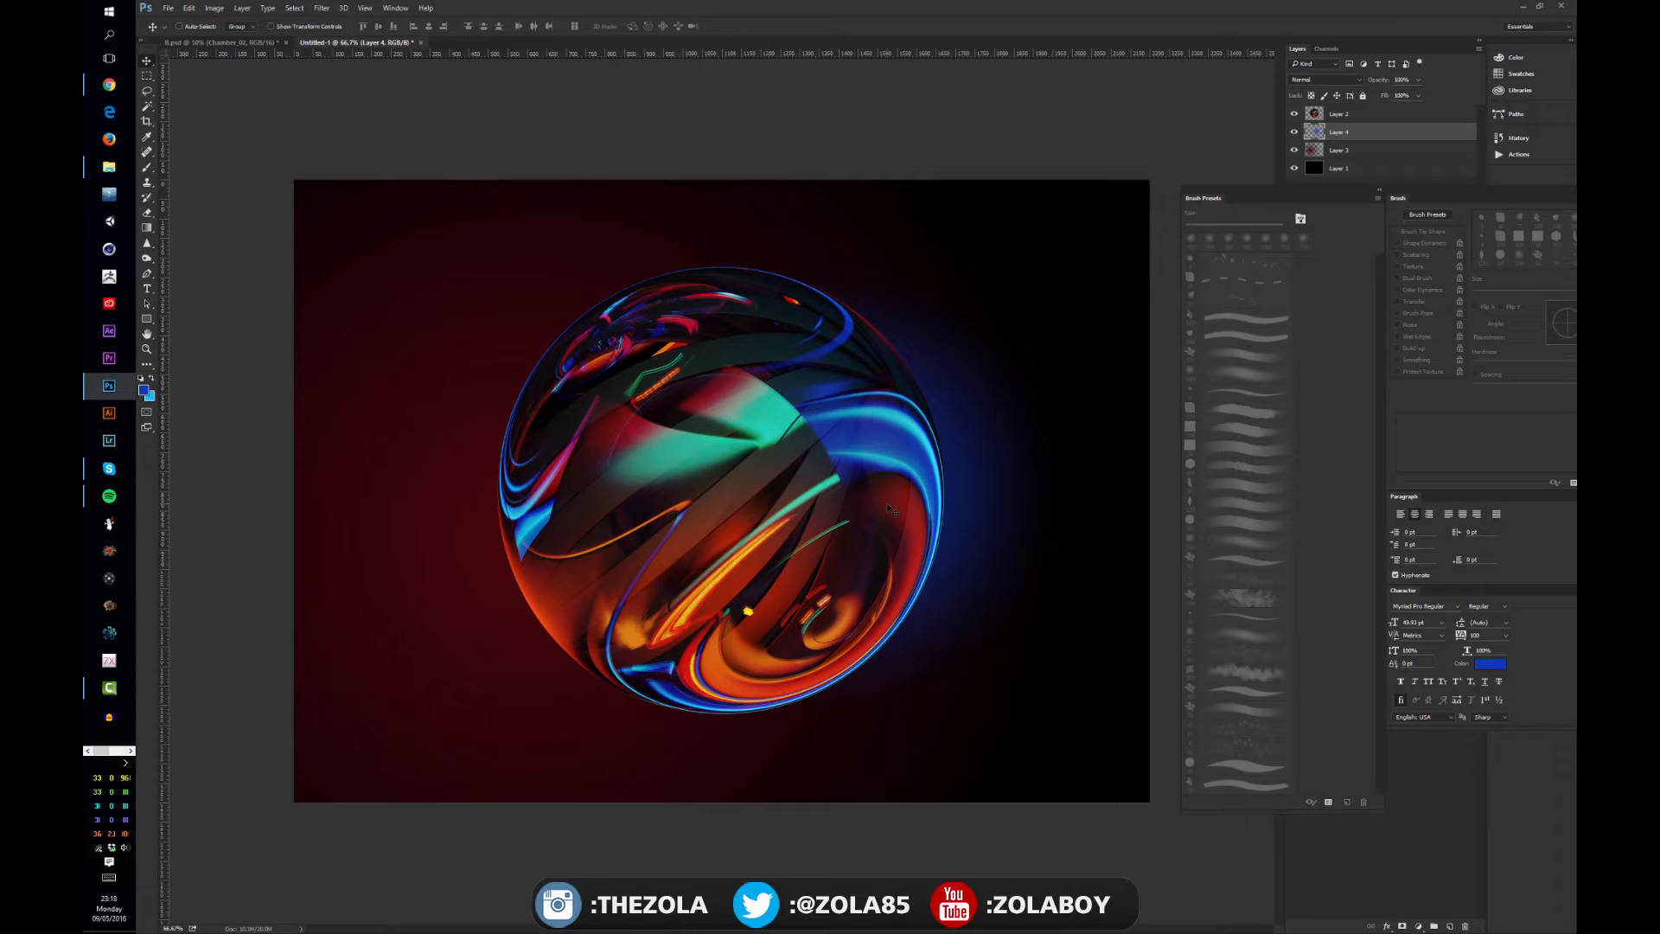
- Reposition the floating brush panels and choose the soft round 300 px brush preset
{"action": "mouse_move", "coordinate": [1284, 195]}
{"action": "left_mouse_down"}
{"action": "mouse_move", "coordinate": [1055, 197]}
{"action": "mouse_move", "coordinate": [741, 155]}
{"action": "mouse_move", "coordinate": [1097, 223]}
{"action": "mouse_move", "coordinate": [1199, 216]}
{"action": "left_mouse_up"}
{"action": "key", "text": "b"}
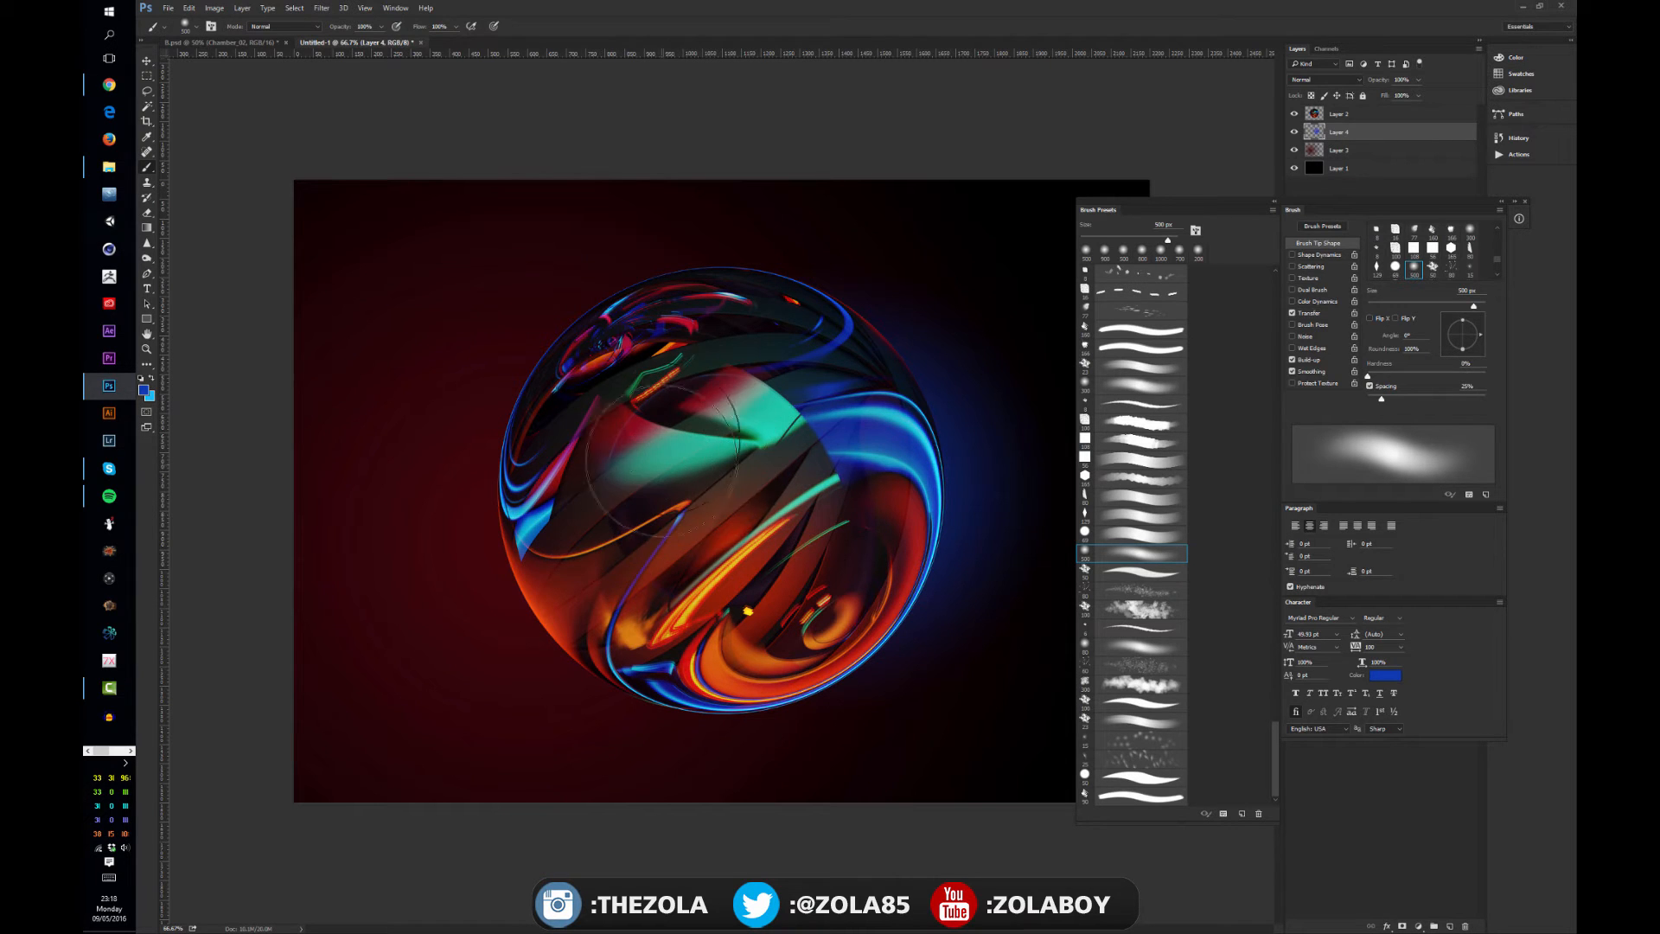
{"action": "mouse_move", "coordinate": [1222, 207]}
{"action": "left_mouse_down"}
{"action": "mouse_move", "coordinate": [1141, 212]}
{"action": "mouse_move", "coordinate": [1174, 204]}
{"action": "left_mouse_up"}
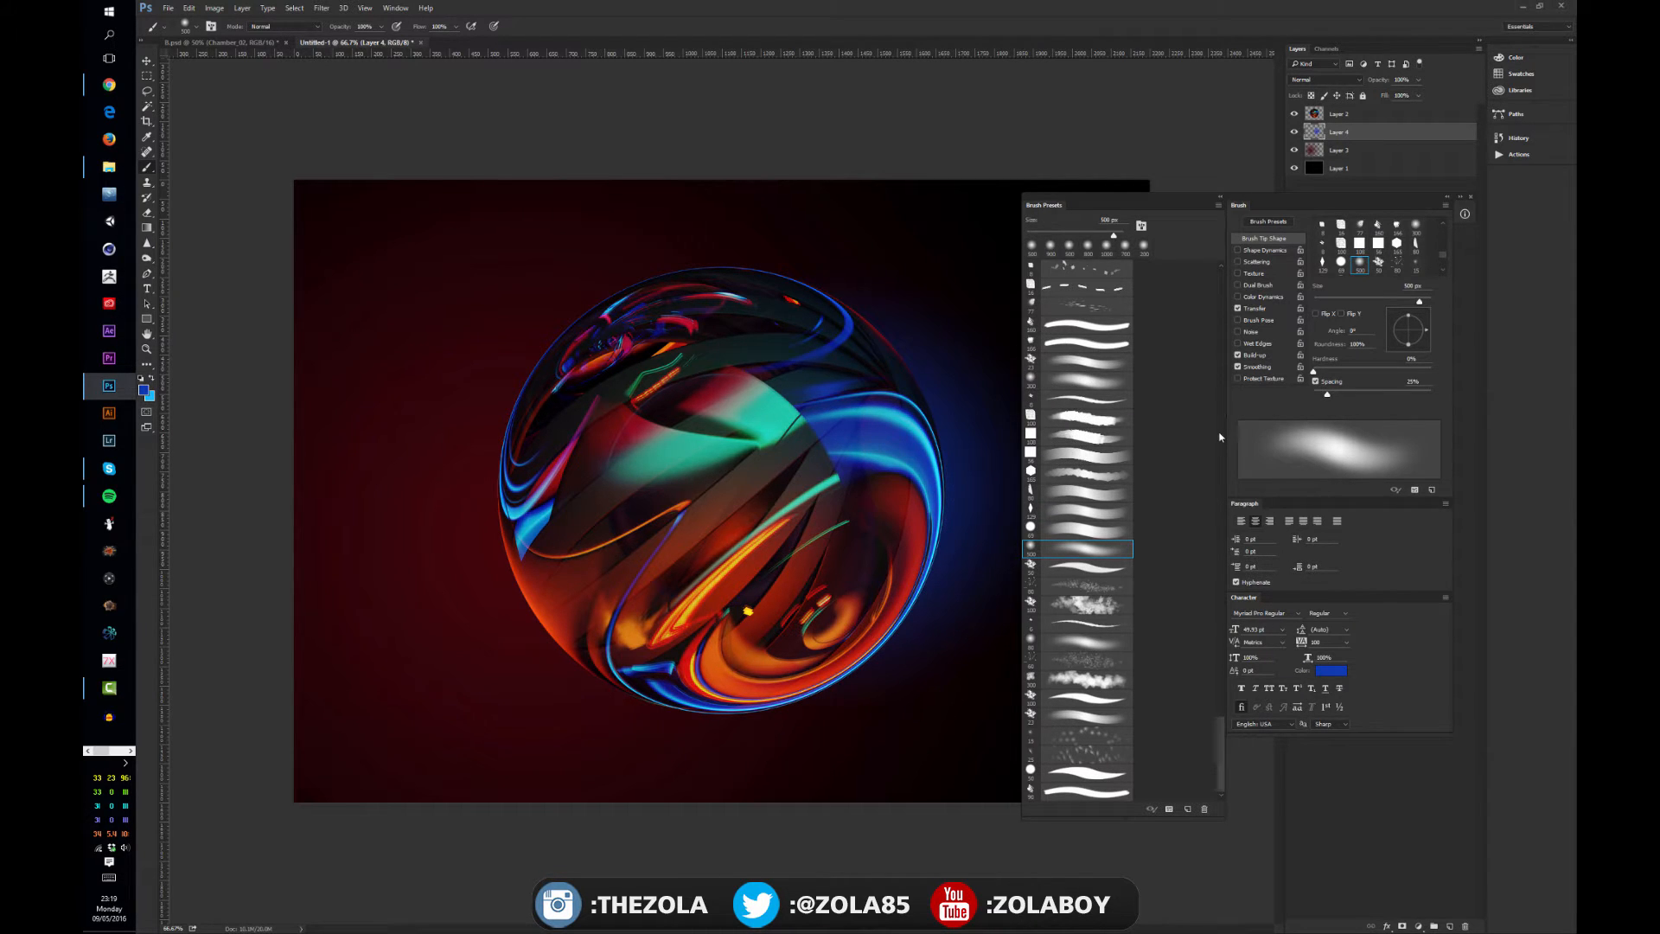
{"action": "left_click", "coordinate": [1104, 400]}
{"action": "left_click", "coordinate": [1415, 226]}
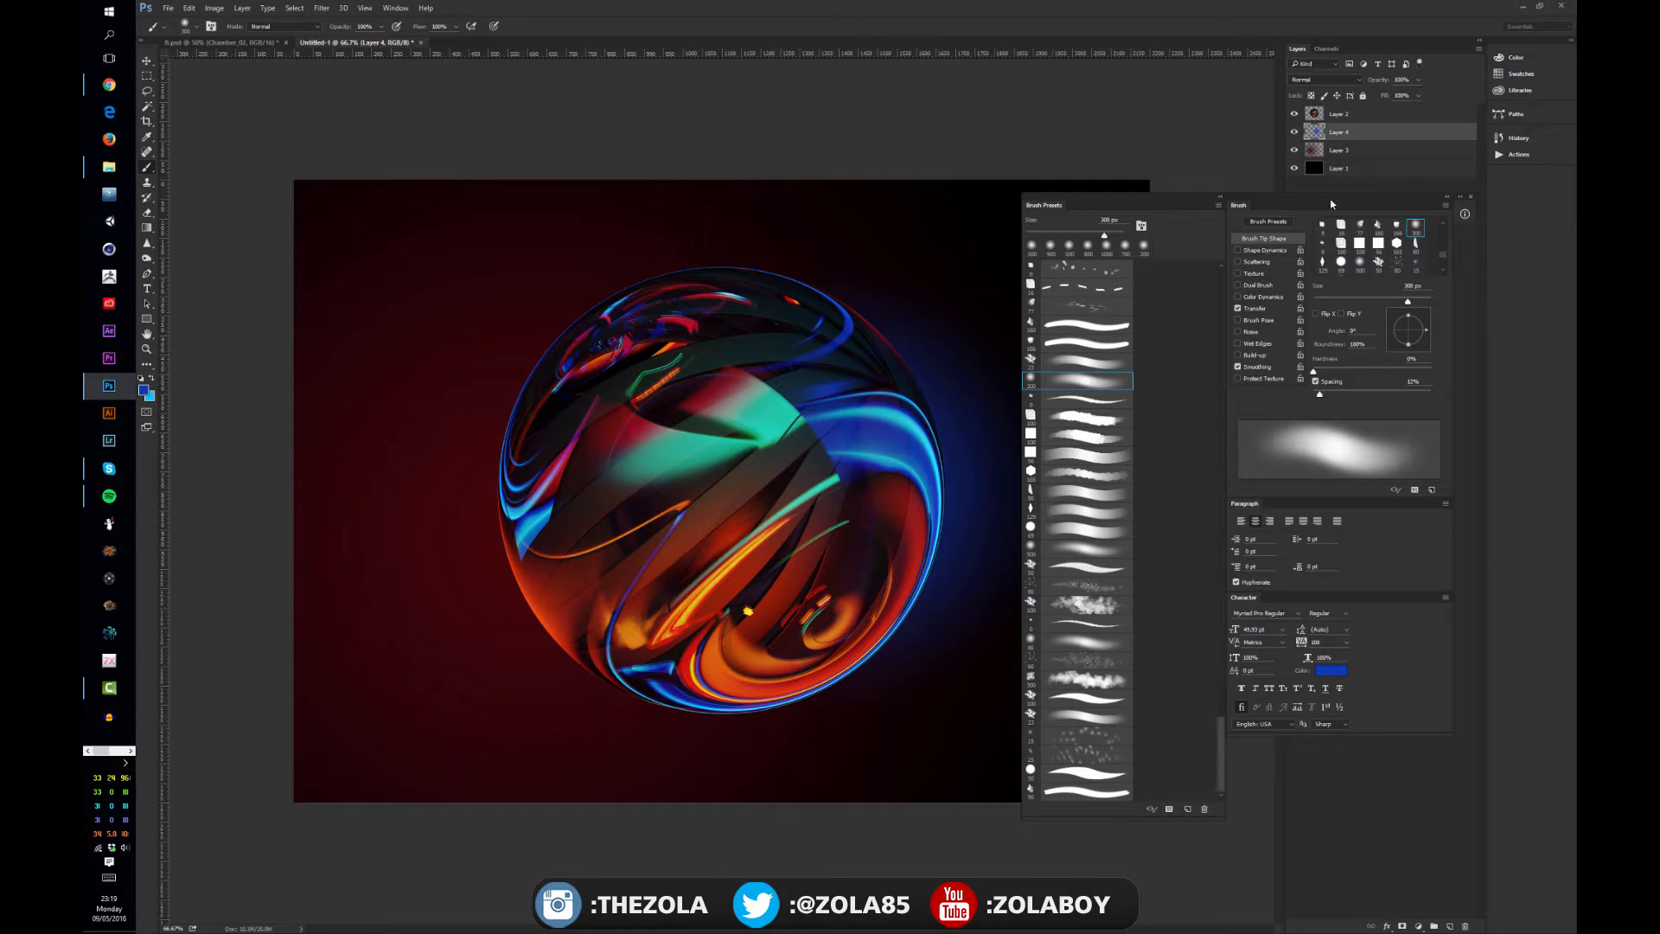
- Add a layer above the sphere, enlarge the brush to 600 px and try a blue dab over the sphere's right edge
{"action": "key", "text": "alt+bracketright"}
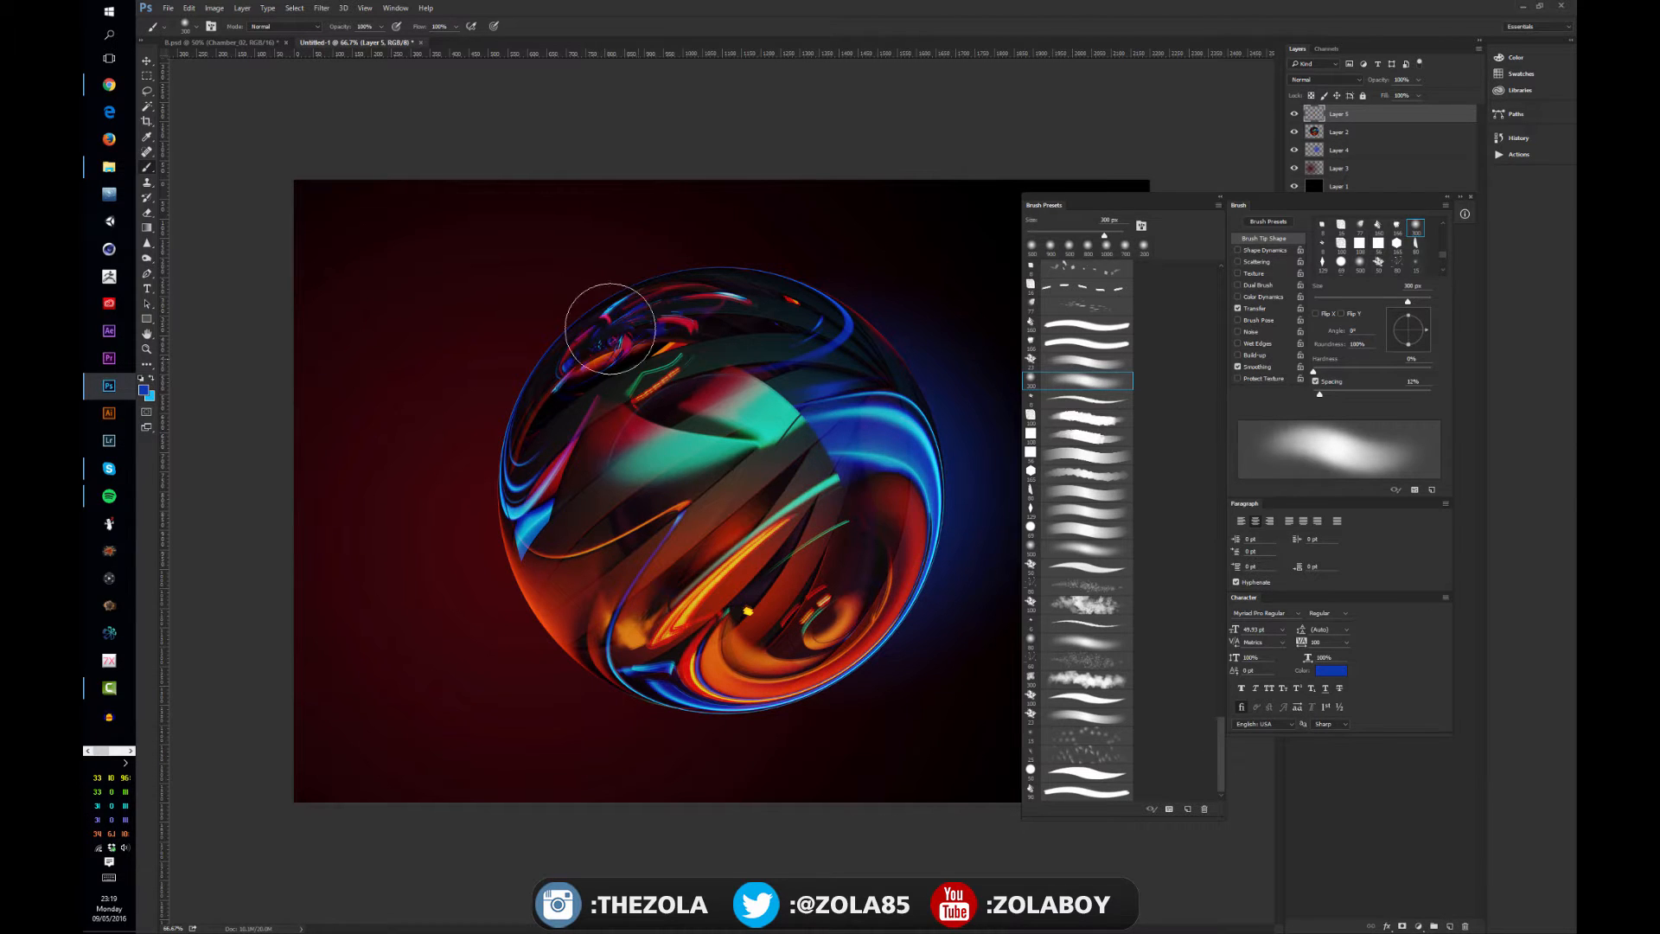
{"action": "key", "text": "bracketright"}
{"action": "key", "text": "bracketright"}
{"action": "key", "text": "bracketright"}
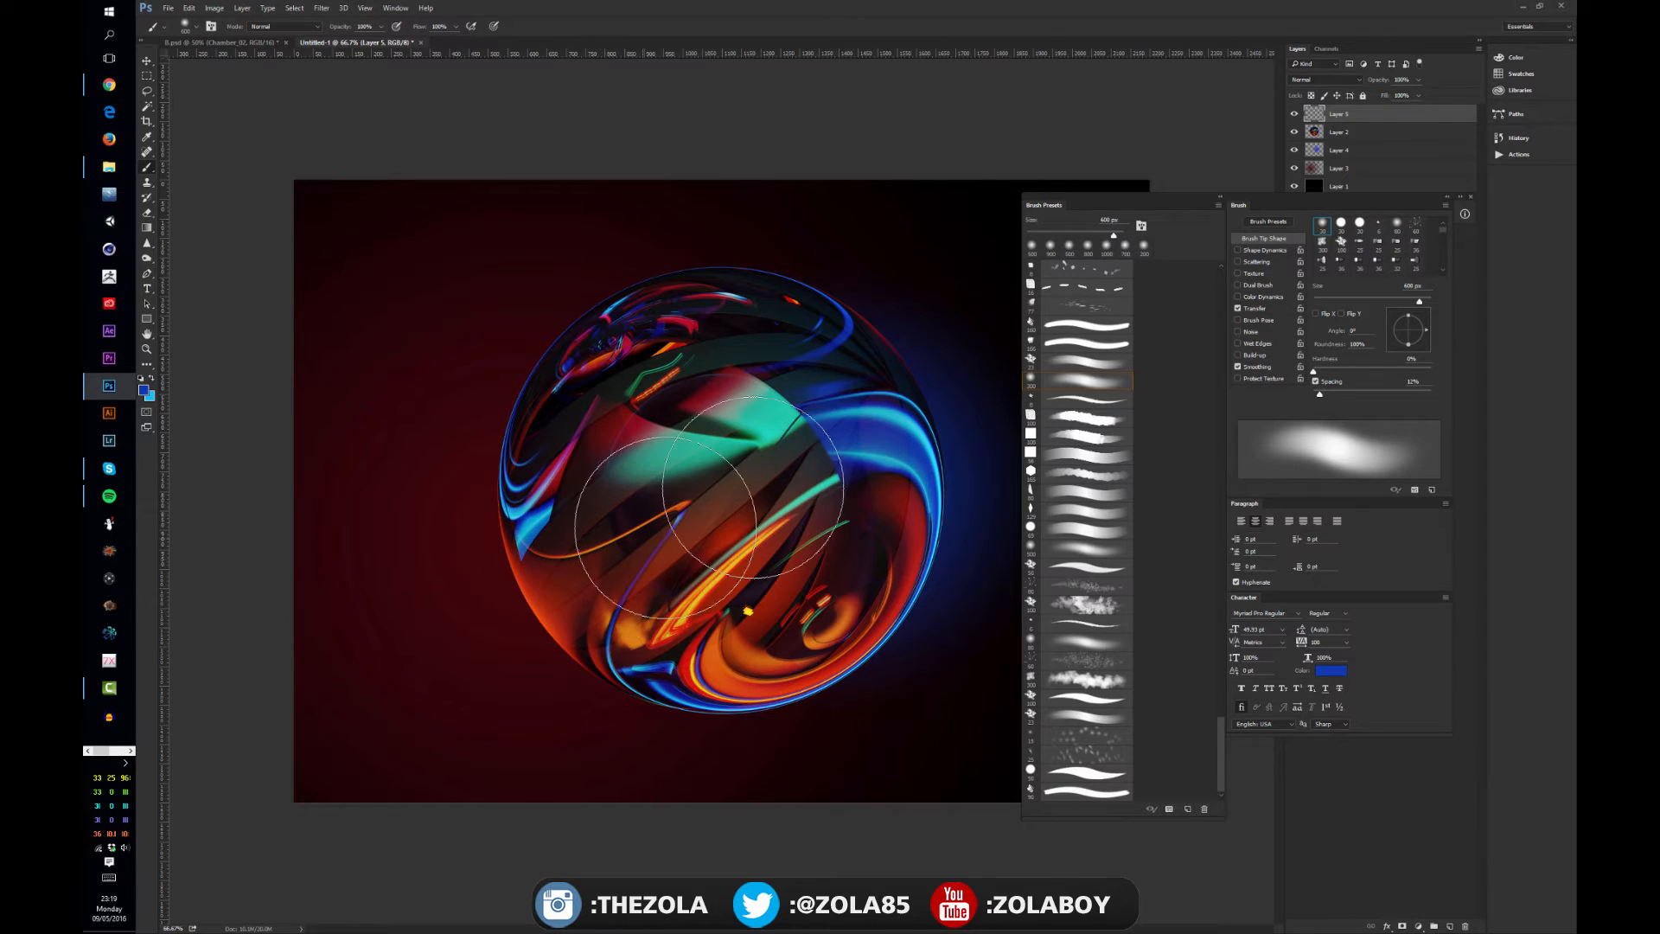
{"action": "left_click", "coordinate": [895, 415]}
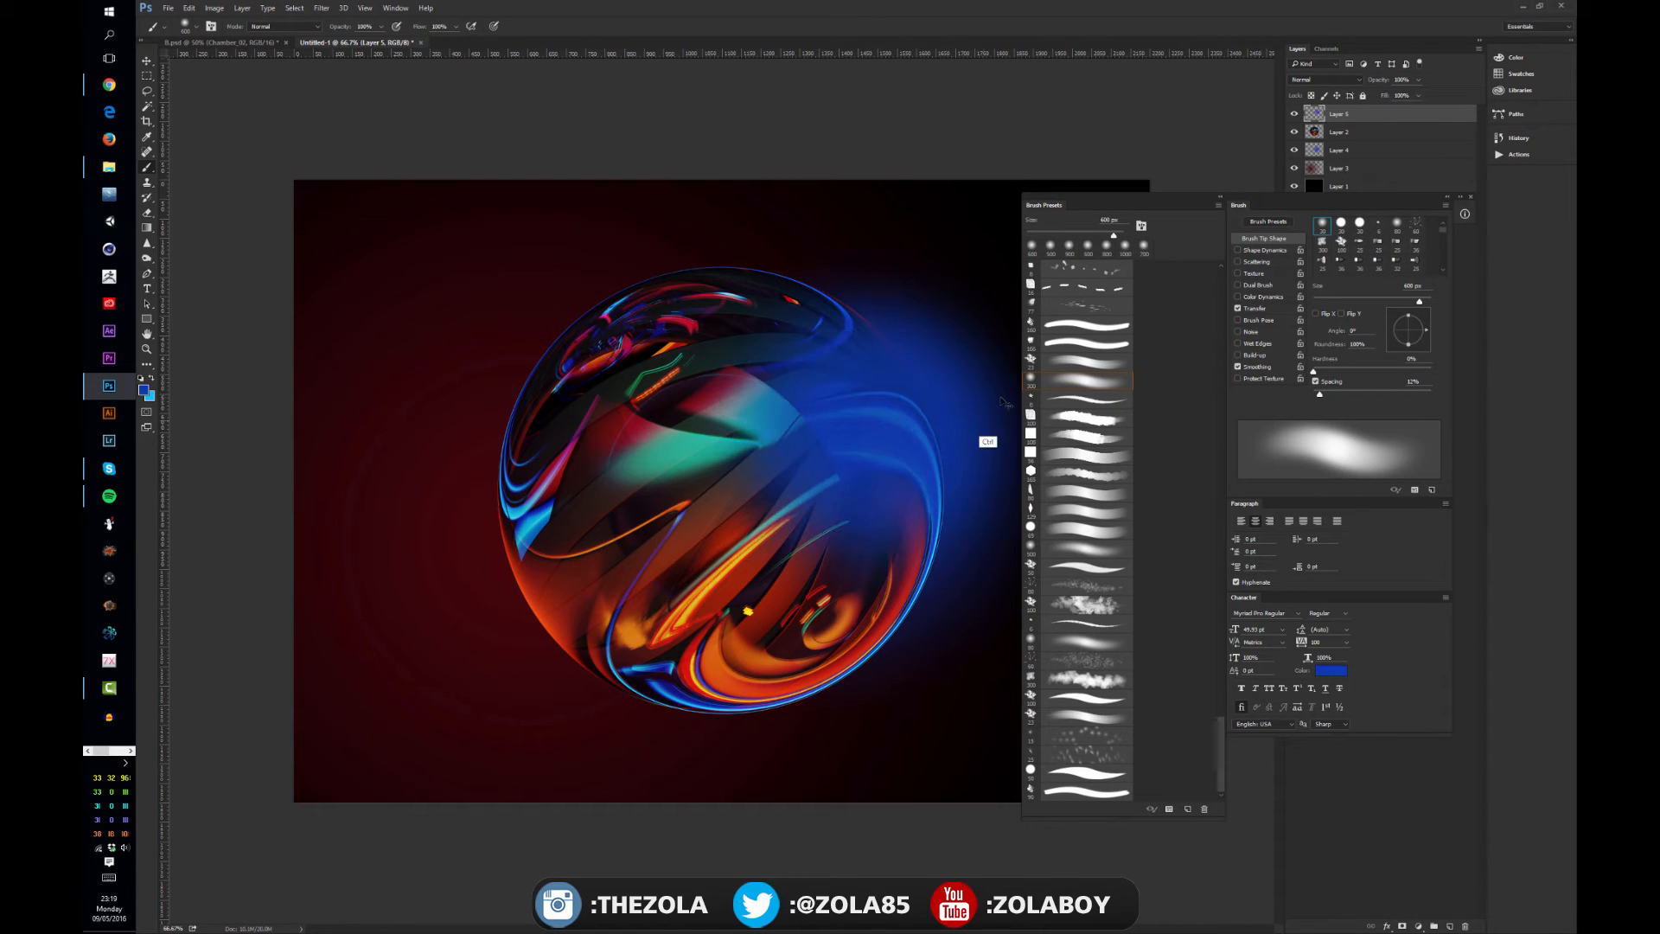
{"action": "key", "text": "ctrl+z"}
- Set the top layer's blend mode to Color Dodge and paint blue light over the sphere's right side
{"action": "left_click", "coordinate": [1325, 80]}
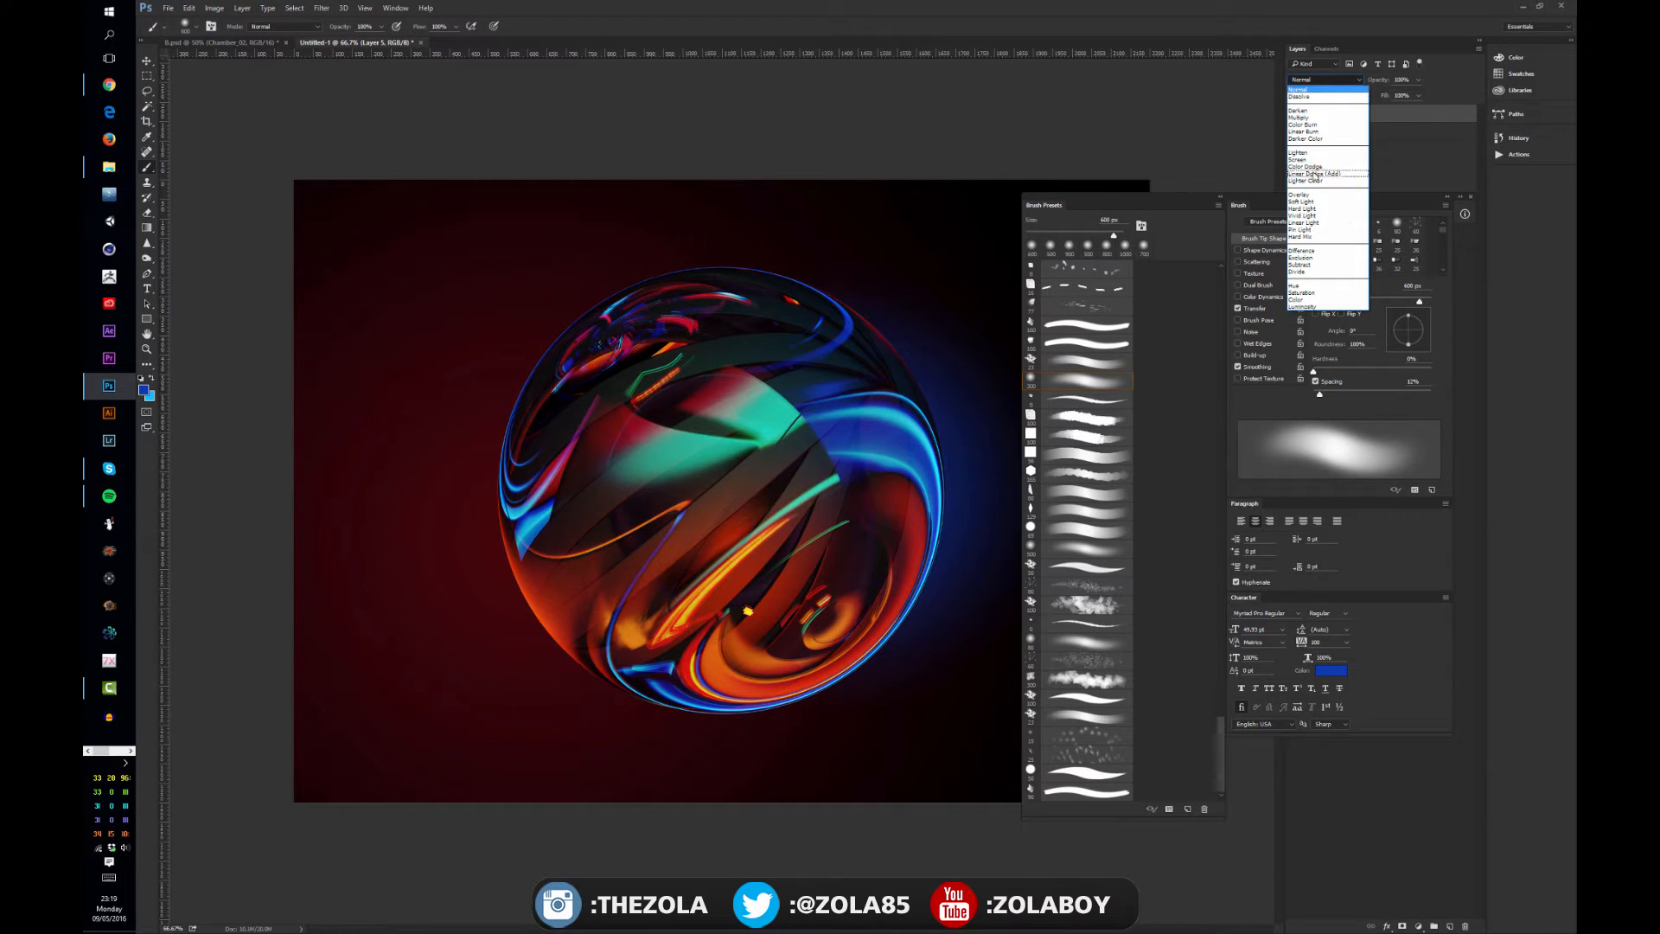
{"action": "left_click", "coordinate": [1315, 167]}
{"action": "mouse_move", "coordinate": [860, 436]}
{"action": "left_mouse_down"}
{"action": "mouse_move", "coordinate": [885, 461]}
{"action": "mouse_move", "coordinate": [875, 416]}
{"action": "mouse_move", "coordinate": [899, 422]}
{"action": "mouse_move", "coordinate": [890, 394]}
{"action": "mouse_move", "coordinate": [895, 423]}
{"action": "mouse_move", "coordinate": [916, 402]}
{"action": "mouse_move", "coordinate": [867, 427]}
{"action": "mouse_move", "coordinate": [873, 394]}
{"action": "mouse_move", "coordinate": [895, 404]}
{"action": "mouse_move", "coordinate": [805, 381]}
{"action": "mouse_move", "coordinate": [778, 315]}
{"action": "mouse_move", "coordinate": [834, 259]}
{"action": "mouse_move", "coordinate": [942, 419]}
{"action": "left_mouse_up"}
{"action": "key", "text": "ctrl+z"}
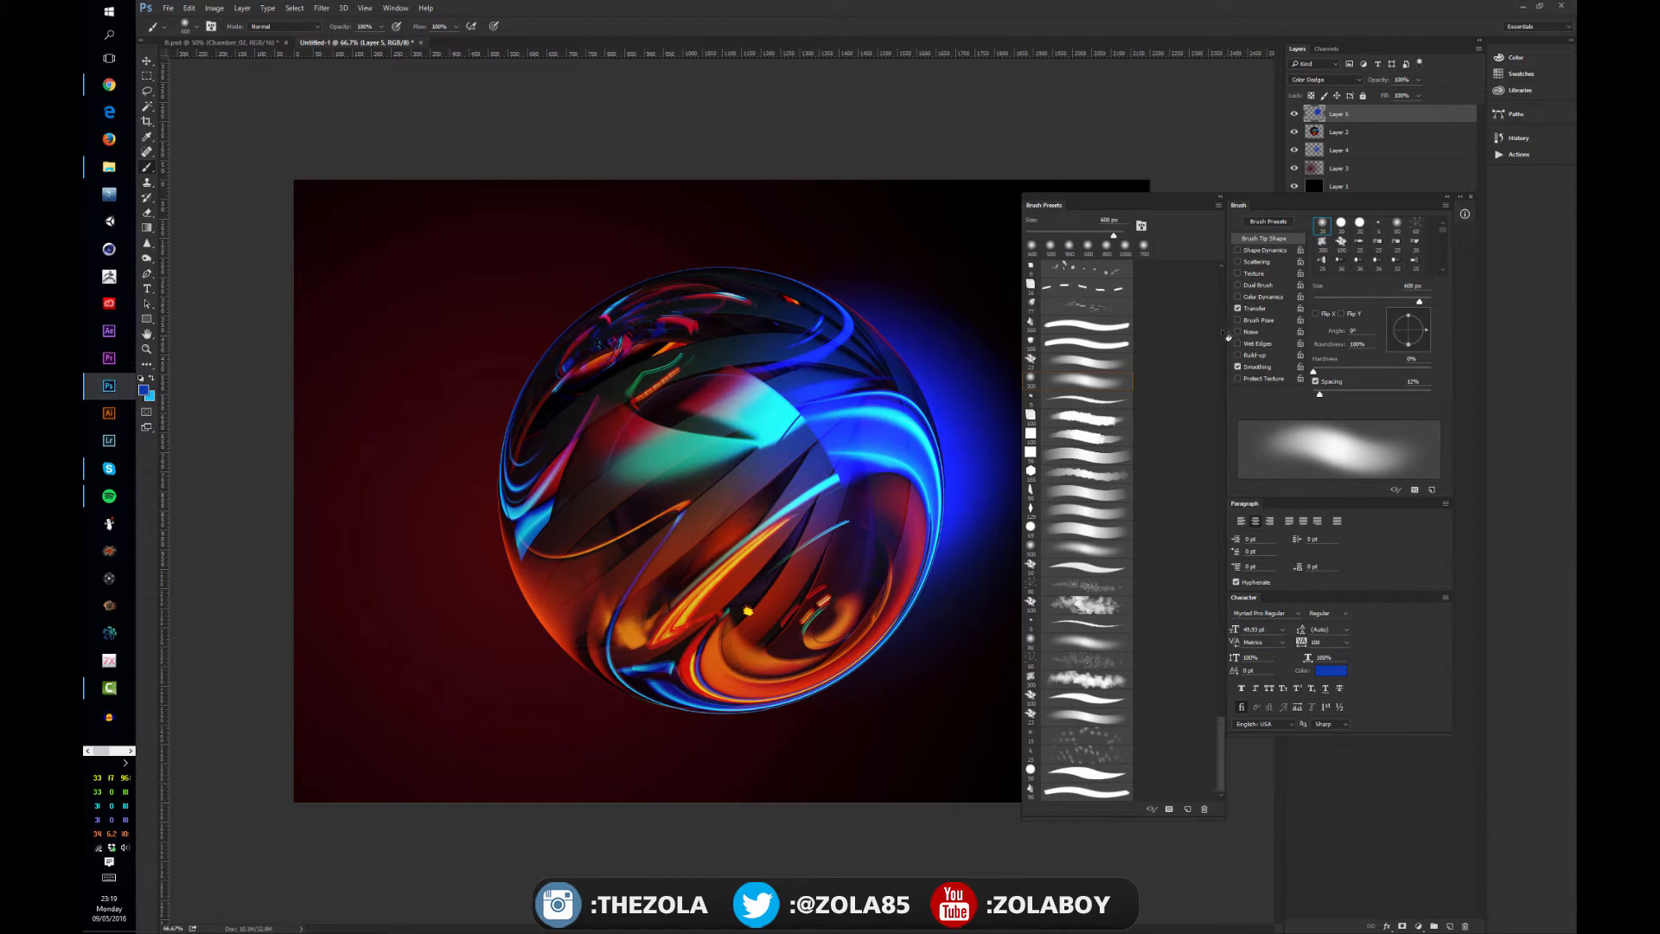
- Set the brush's opacity control under Transfer to Off and lower the brush opacity
{"action": "left_click", "coordinate": [1255, 308]}
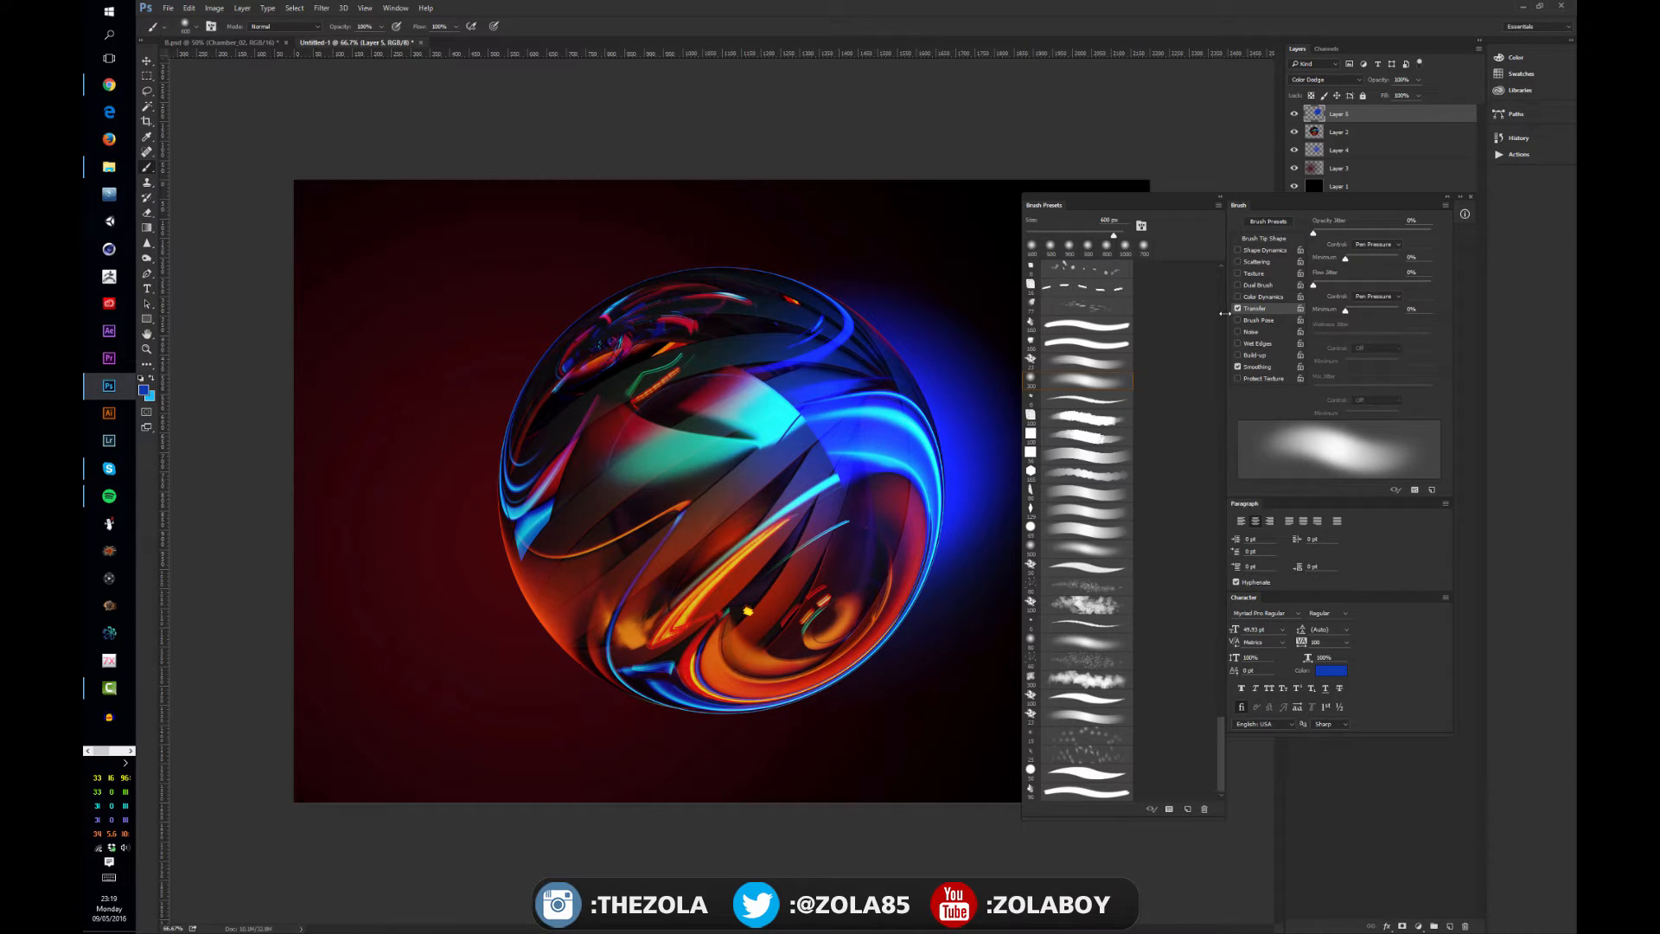
{"action": "left_click", "coordinate": [1381, 247]}
{"action": "left_click", "coordinate": [1377, 254]}
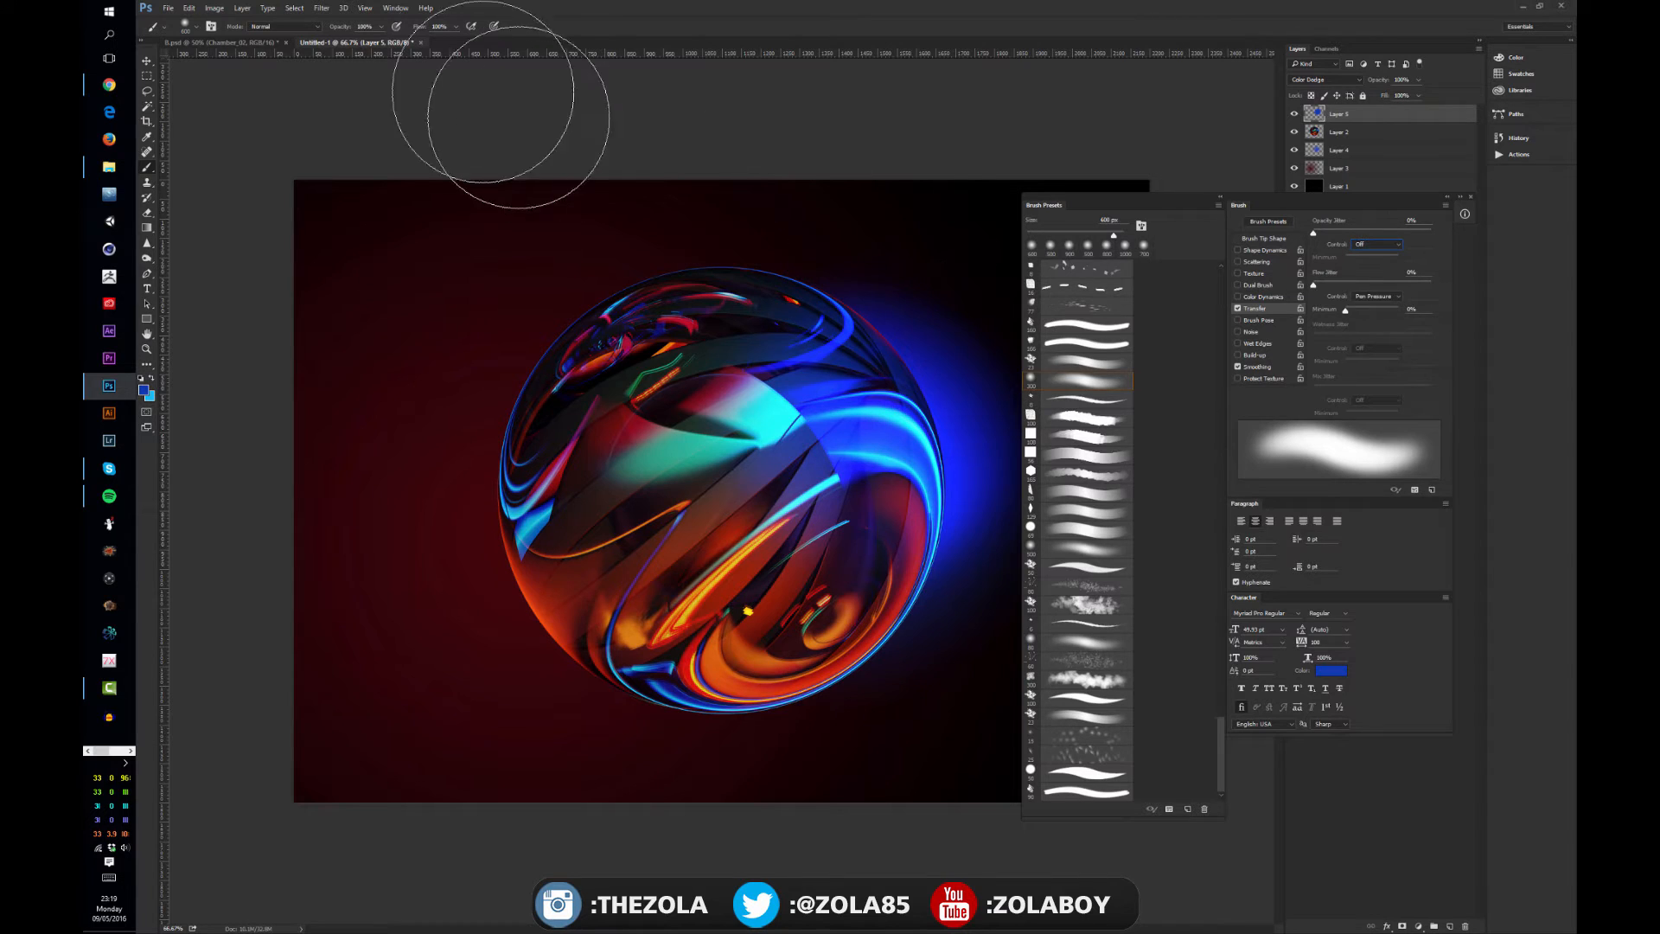
{"action": "left_click", "coordinate": [383, 27]}
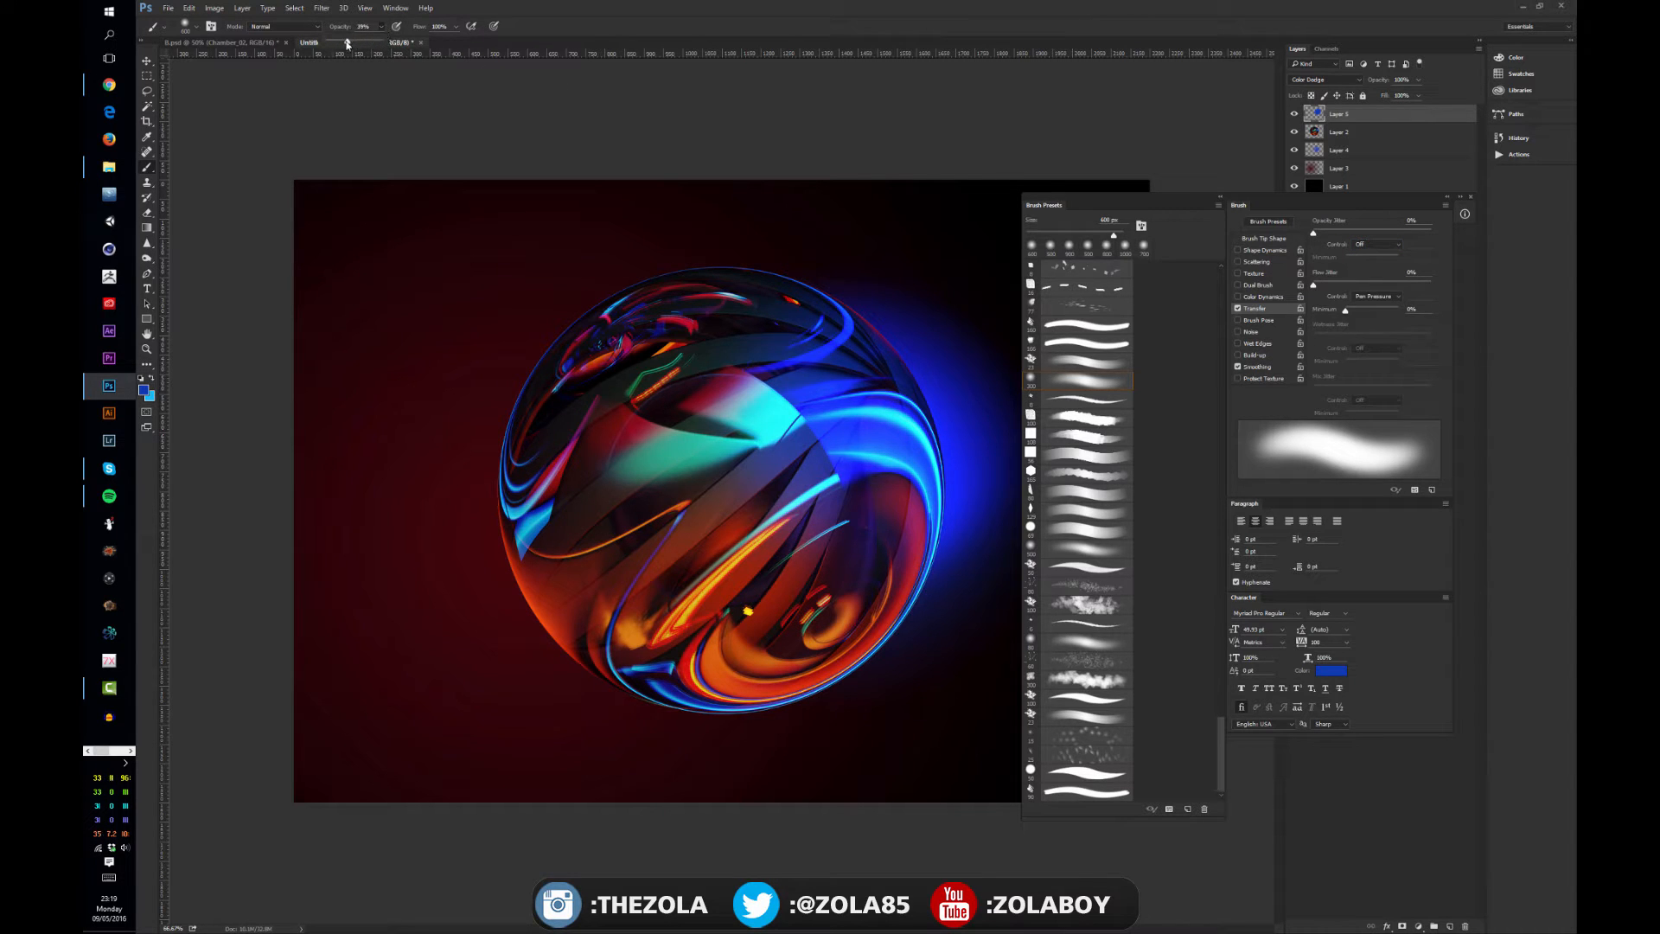
- Dab more blue over the sphere's upper right edge, and paint a sampled red glow along its left side
{"action": "left_click", "coordinate": [904, 362]}
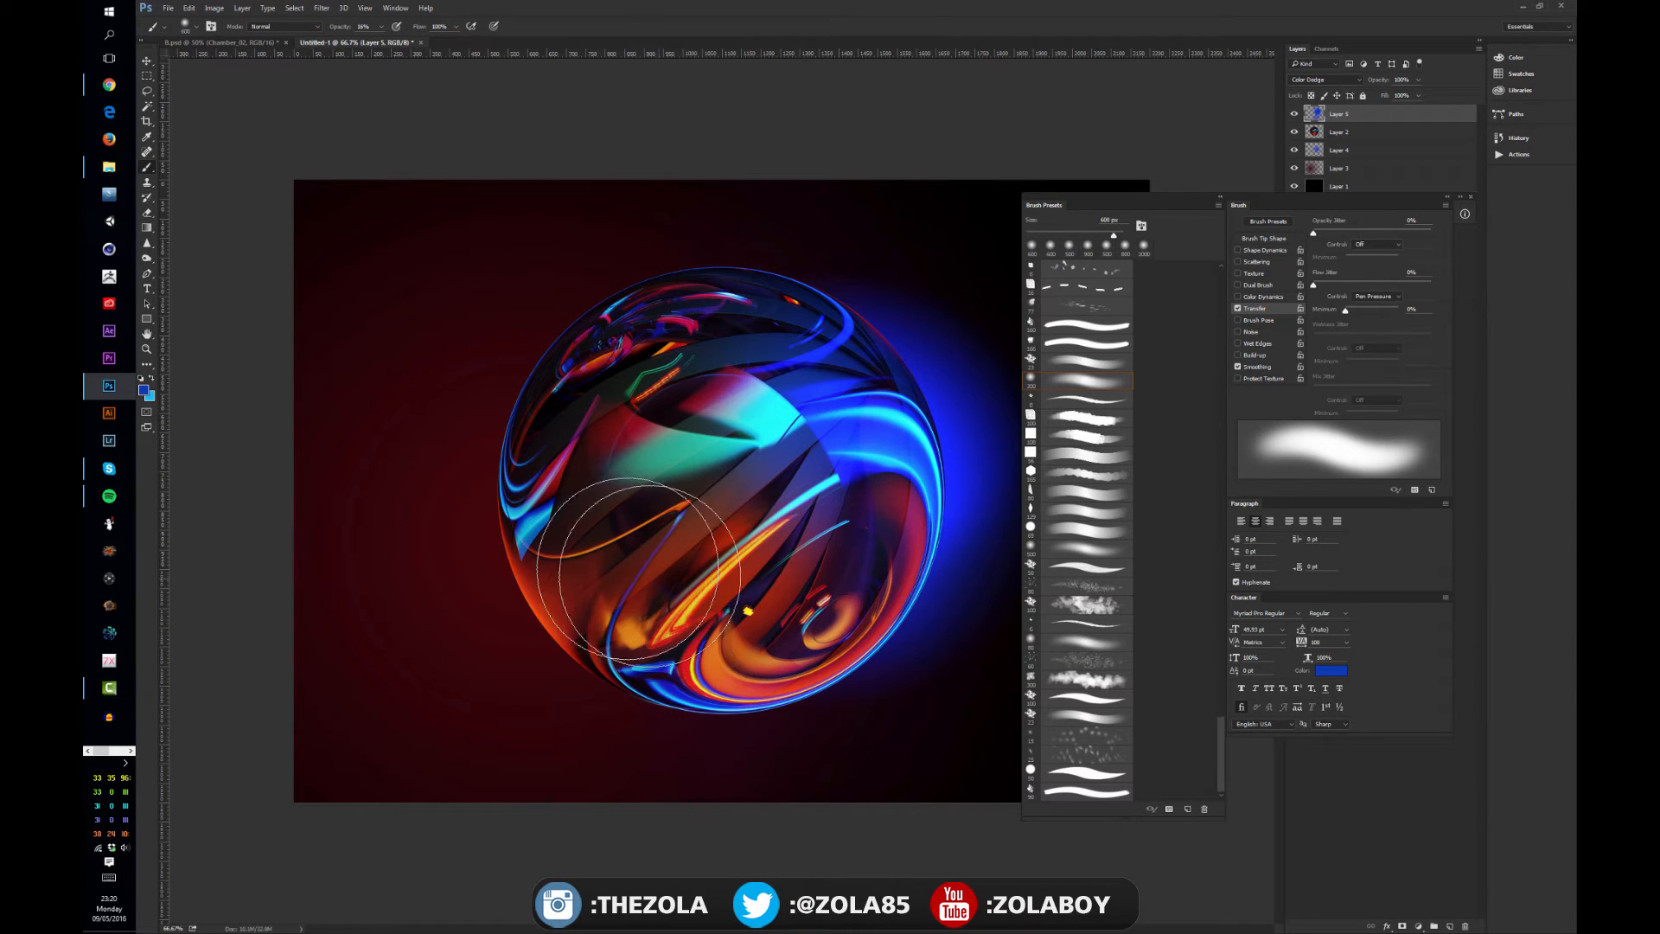
{"action": "left_click", "coordinate": [554, 627], "text": "alt"}
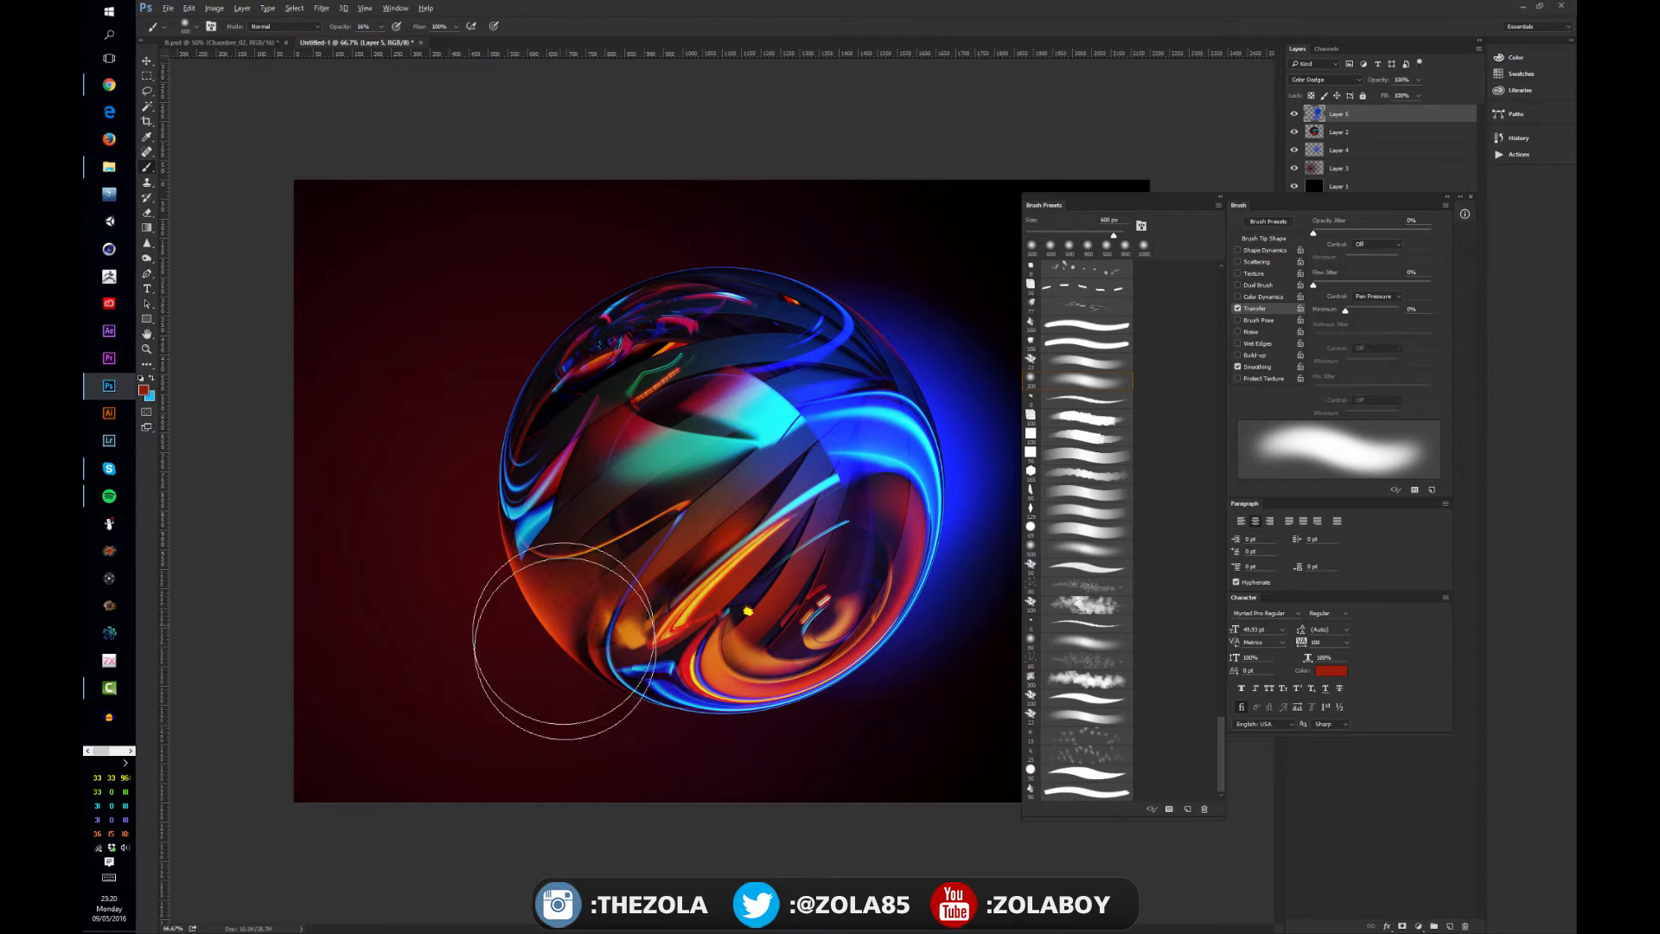
{"action": "mouse_move", "coordinate": [522, 590]}
{"action": "left_mouse_down"}
{"action": "mouse_move", "coordinate": [625, 675]}
{"action": "mouse_move", "coordinate": [520, 542]}
{"action": "mouse_move", "coordinate": [533, 446]}
{"action": "mouse_move", "coordinate": [531, 548]}
{"action": "mouse_move", "coordinate": [568, 673]}
{"action": "mouse_move", "coordinate": [542, 479]}
{"action": "mouse_move", "coordinate": [574, 555]}
{"action": "mouse_move", "coordinate": [519, 516]}
{"action": "mouse_move", "coordinate": [608, 373]}
{"action": "mouse_move", "coordinate": [663, 345]}
{"action": "mouse_move", "coordinate": [596, 548]}
{"action": "mouse_move", "coordinate": [581, 537]}
{"action": "mouse_move", "coordinate": [637, 639]}
{"action": "mouse_move", "coordinate": [585, 579]}
{"action": "mouse_move", "coordinate": [761, 700]}
{"action": "mouse_move", "coordinate": [739, 683]}
{"action": "mouse_move", "coordinate": [965, 347]}
{"action": "mouse_move", "coordinate": [884, 299]}
{"action": "mouse_move", "coordinate": [533, 538]}
{"action": "mouse_move", "coordinate": [563, 440]}
{"action": "mouse_move", "coordinate": [756, 283]}
{"action": "mouse_move", "coordinate": [519, 267]}
{"action": "left_mouse_up"}
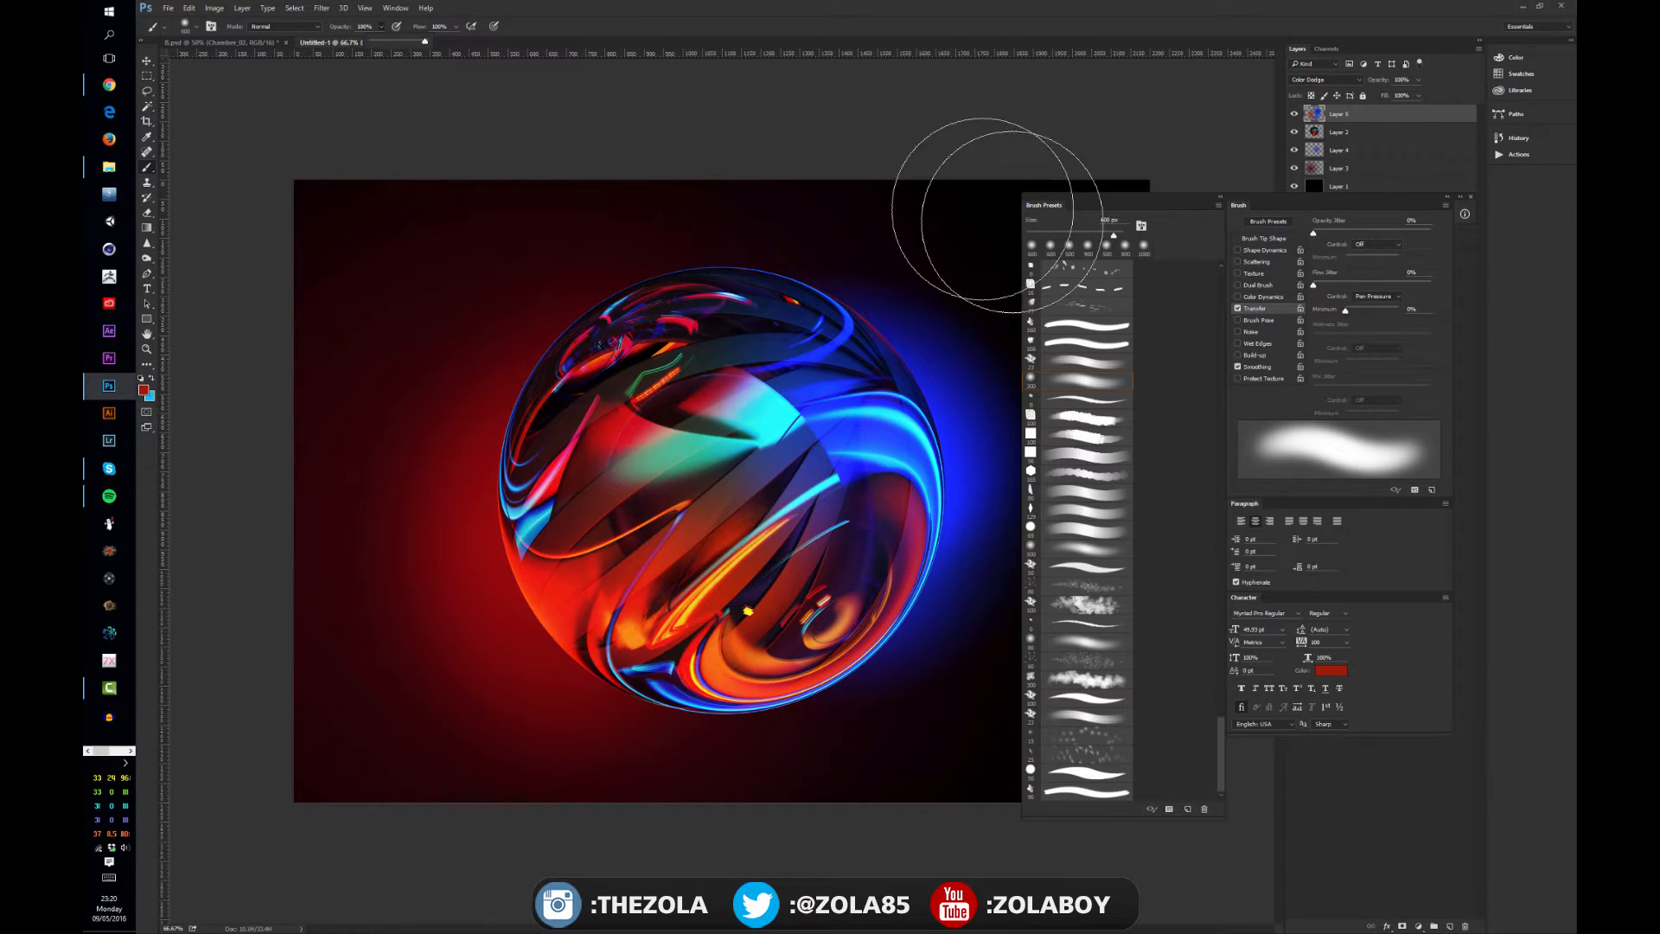
- Switch the brush's Transfer opacity control between Off and Pen Pressure, settle on Pen Pressure, and undo the last test stroke
{"action": "left_click", "coordinate": [1379, 245]}
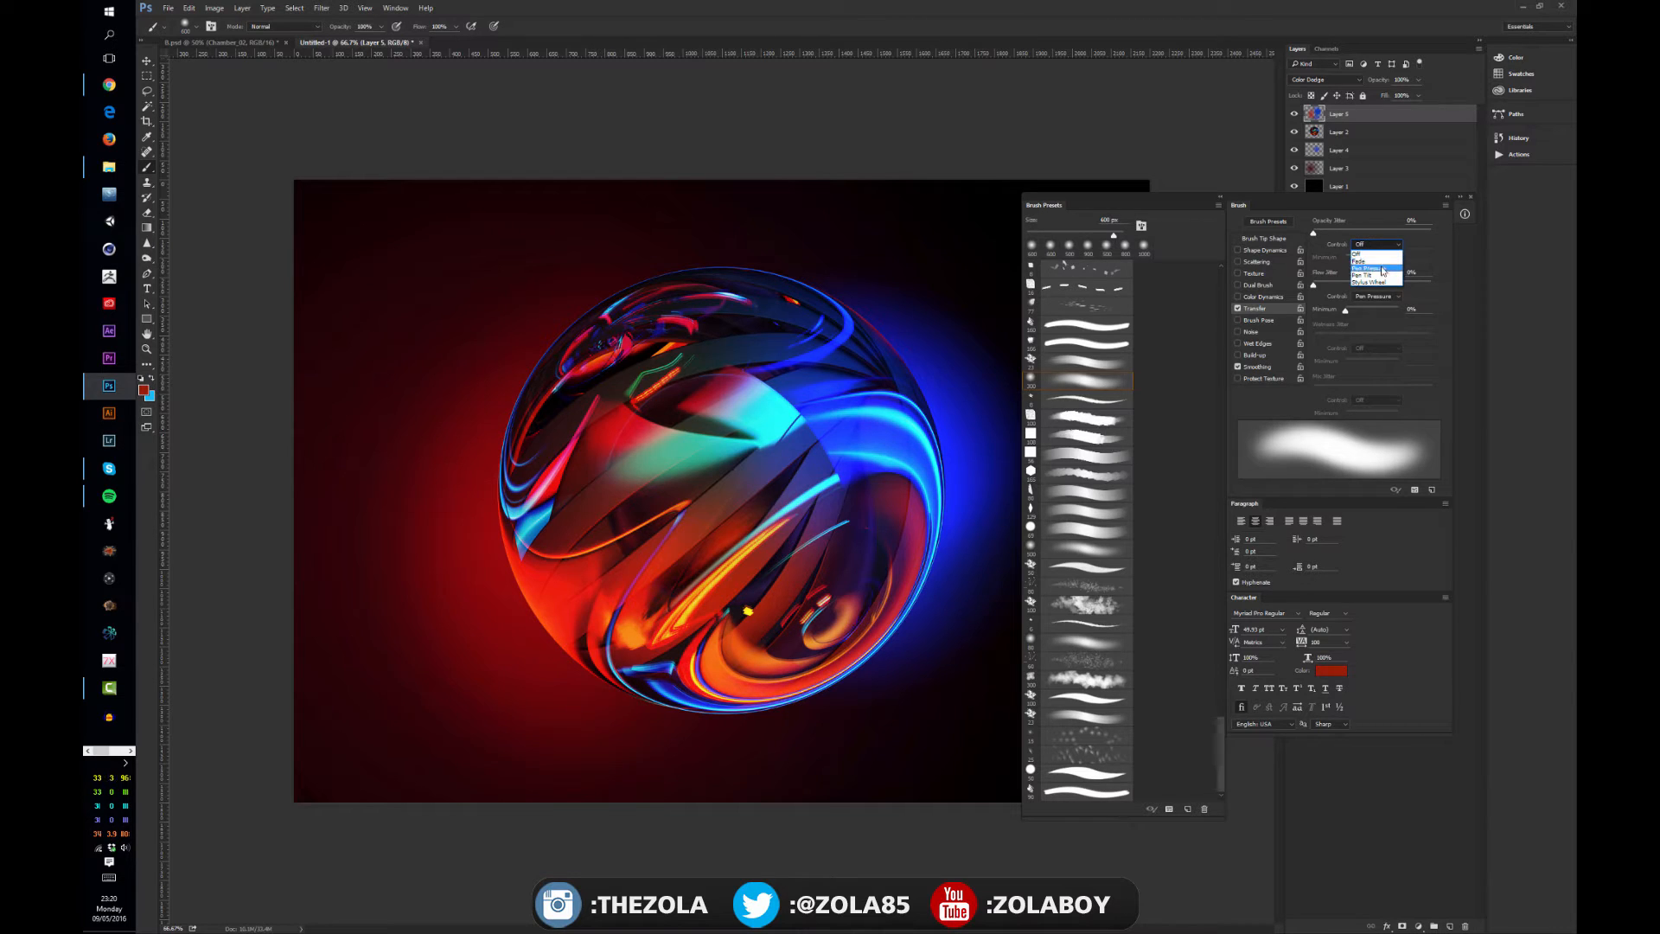
{"action": "left_click", "coordinate": [1385, 269]}
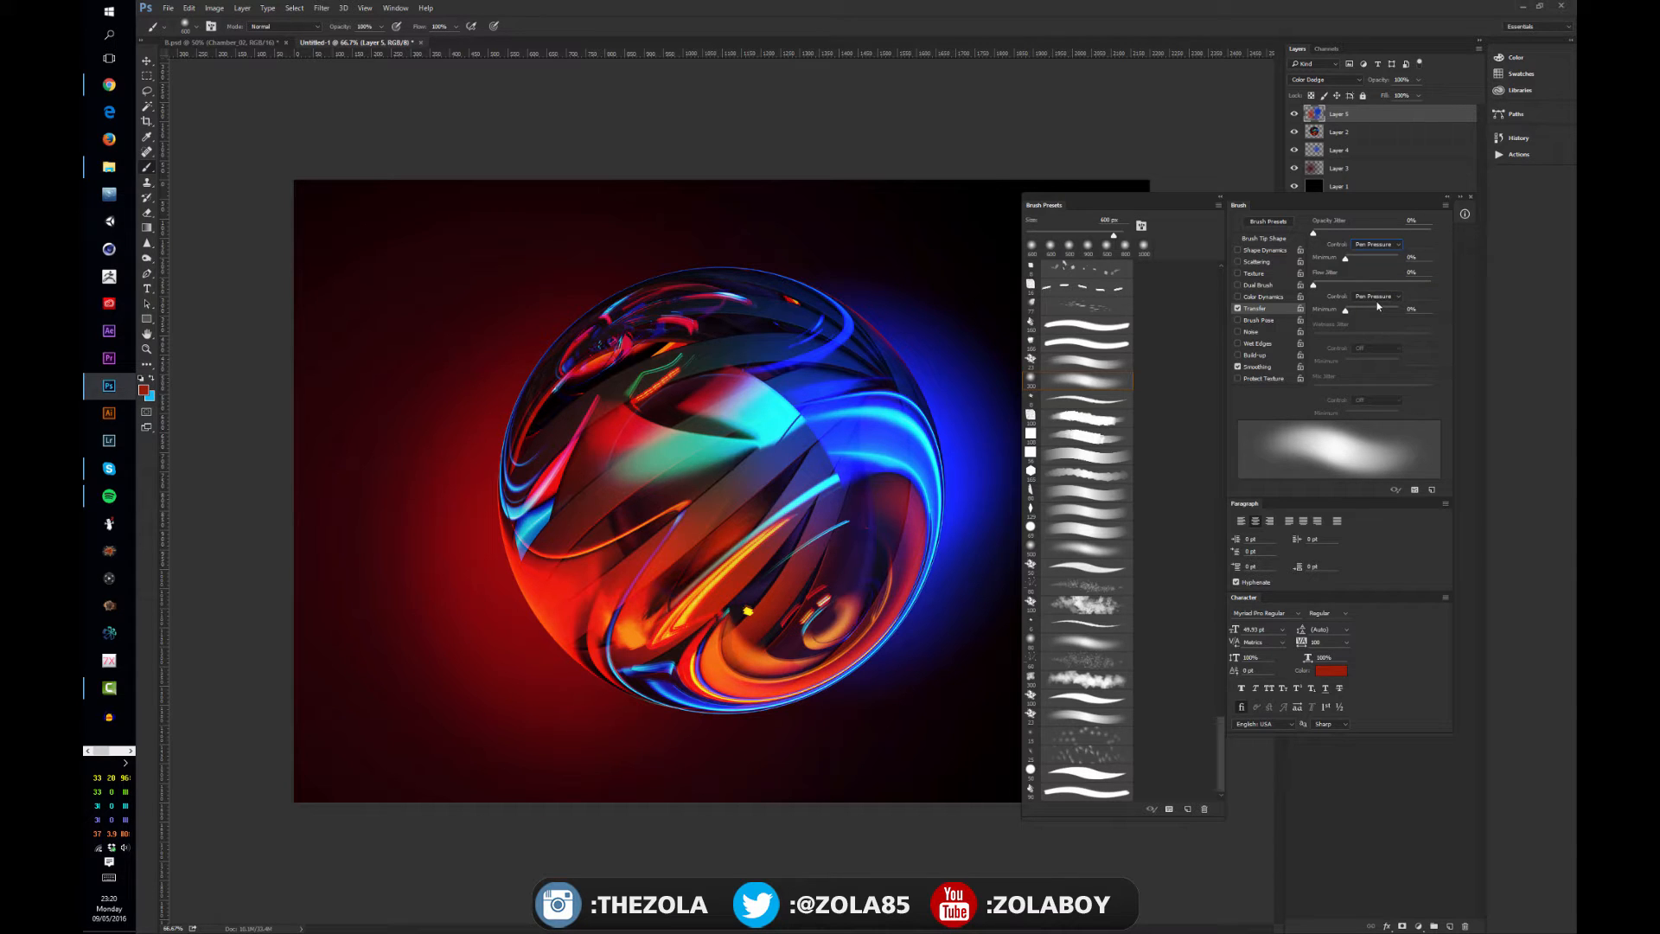
{"action": "left_click", "coordinate": [1374, 245]}
{"action": "left_click", "coordinate": [1370, 254]}
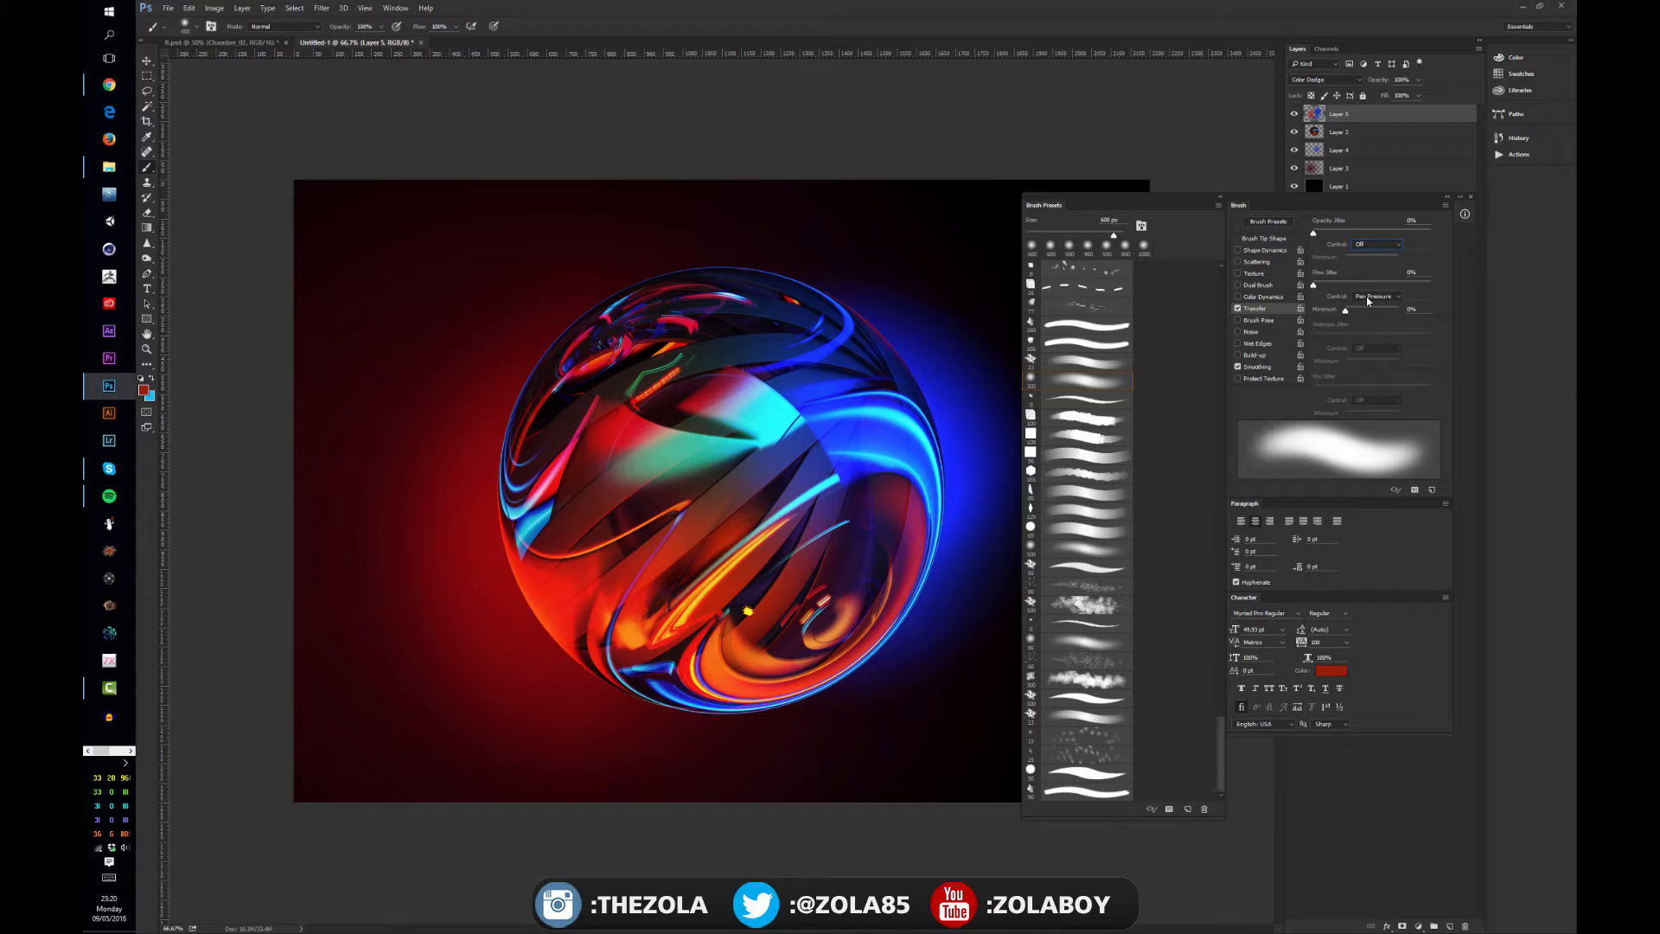
{"action": "left_click", "coordinate": [1370, 246]}
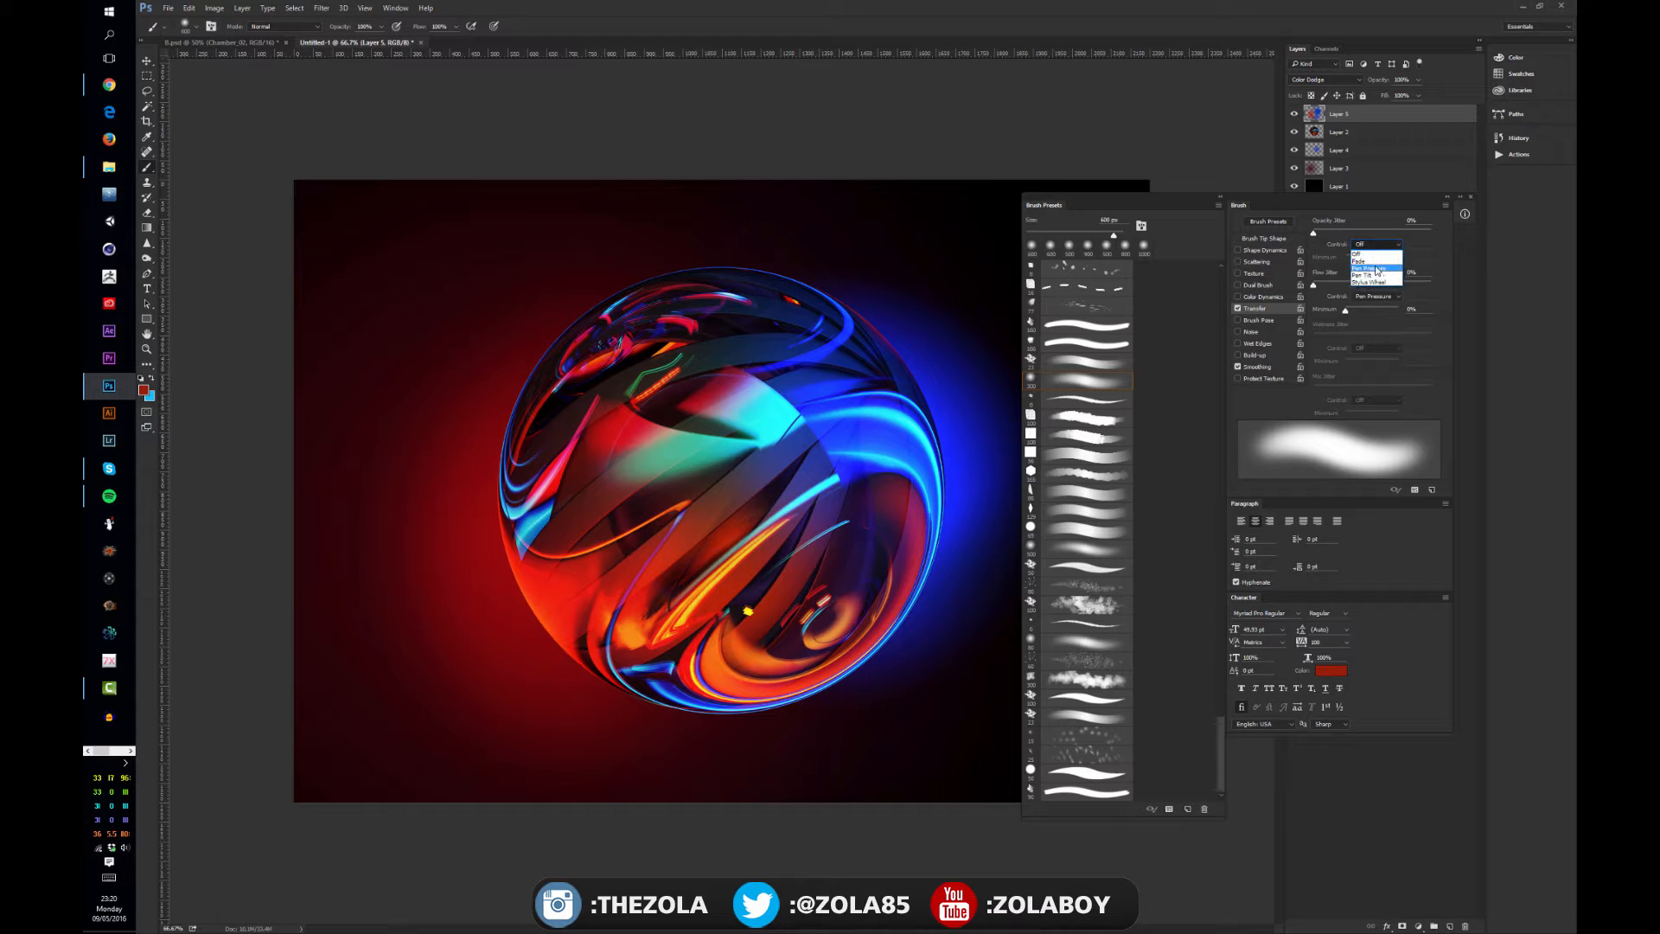
{"action": "left_click", "coordinate": [1375, 269]}
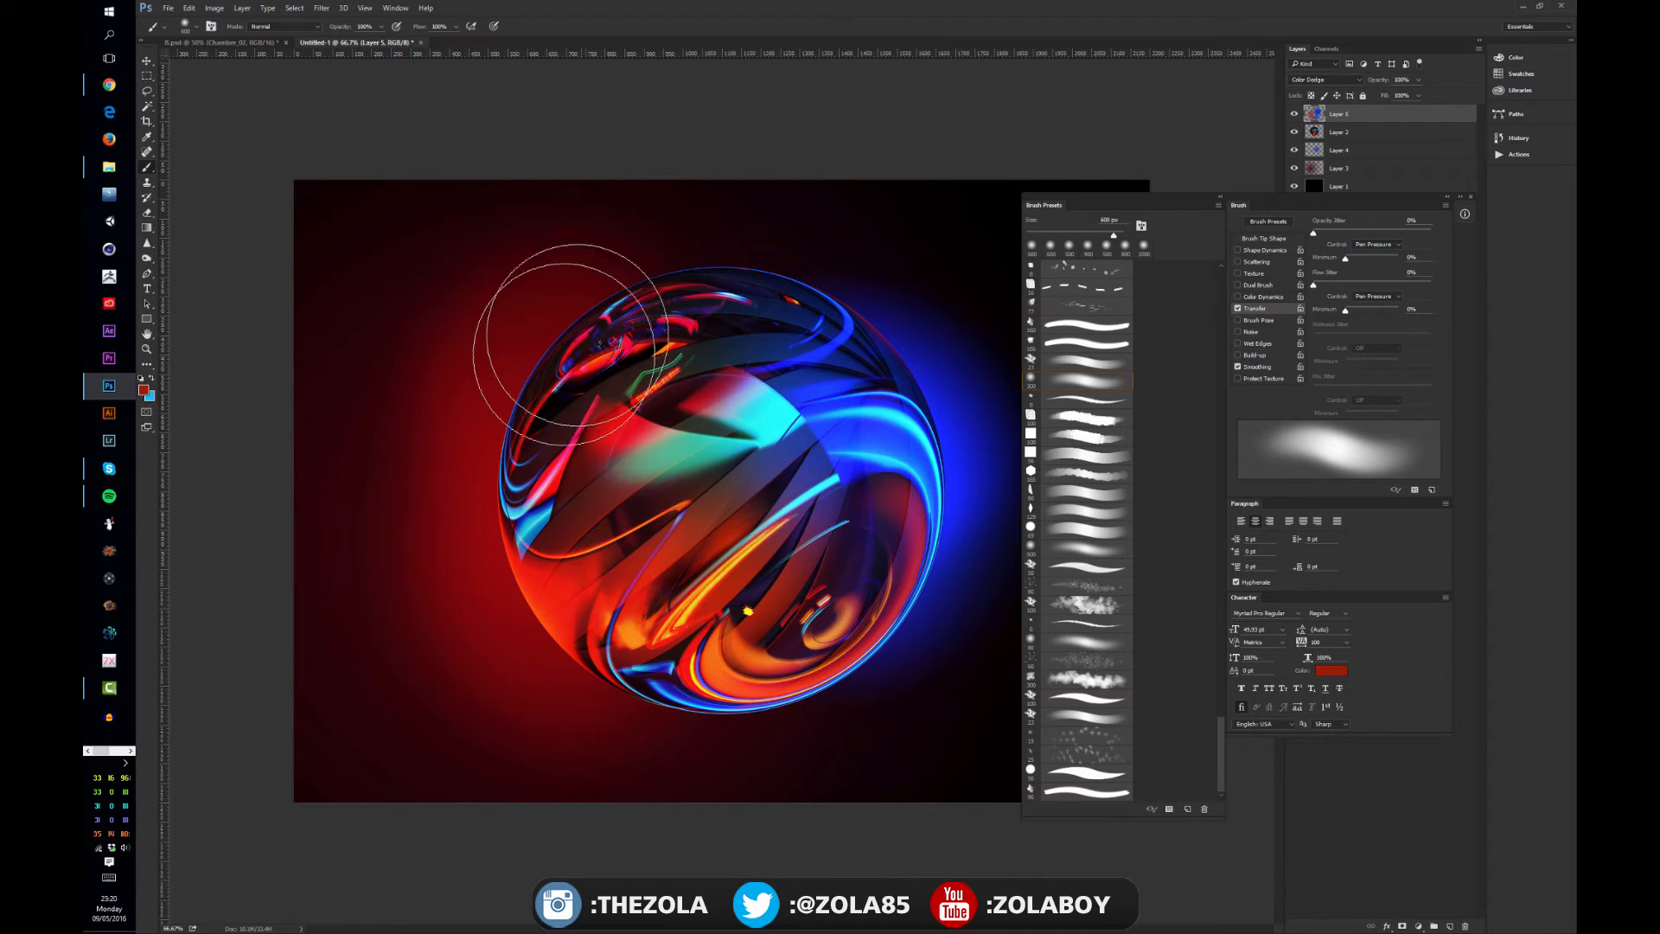
{"action": "key", "text": "ctrl+z"}
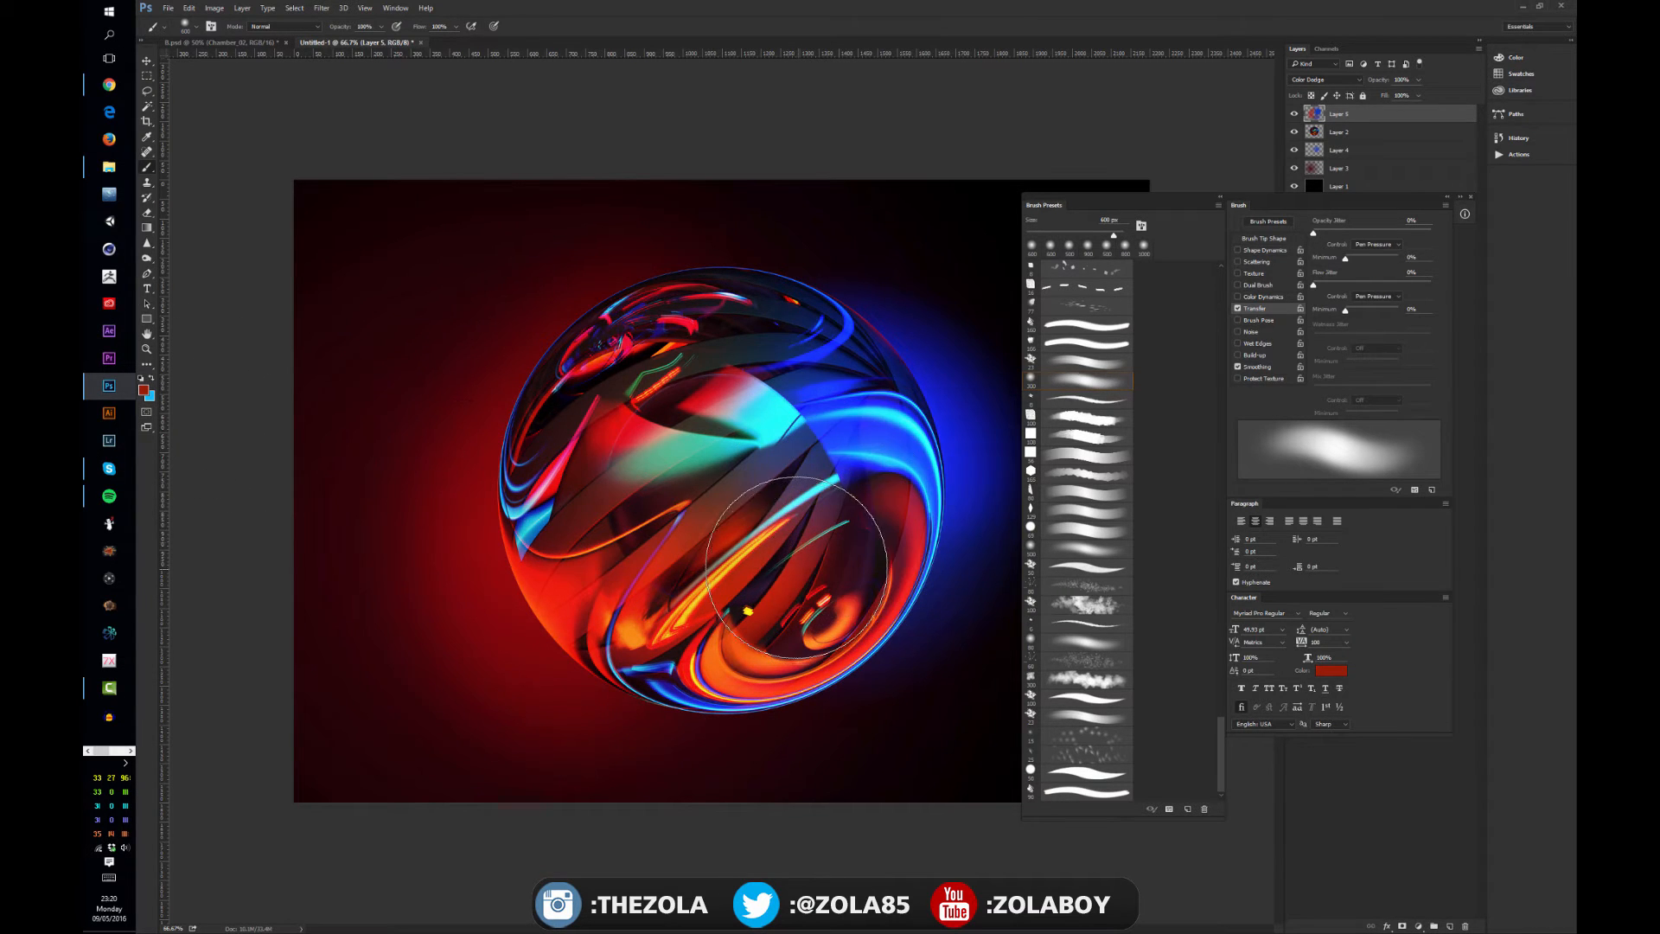
- Switch the brush colour to light pink and paint soft highlights over the sphere's lower right and upper left areas
{"action": "mouse_move", "coordinate": [841, 545]}
{"action": "left_mouse_down"}
{"action": "mouse_move", "coordinate": [833, 512]}
{"action": "mouse_move", "coordinate": [689, 461]}
{"action": "mouse_move", "coordinate": [653, 563]}
{"action": "mouse_move", "coordinate": [683, 467]}
{"action": "left_mouse_up"}
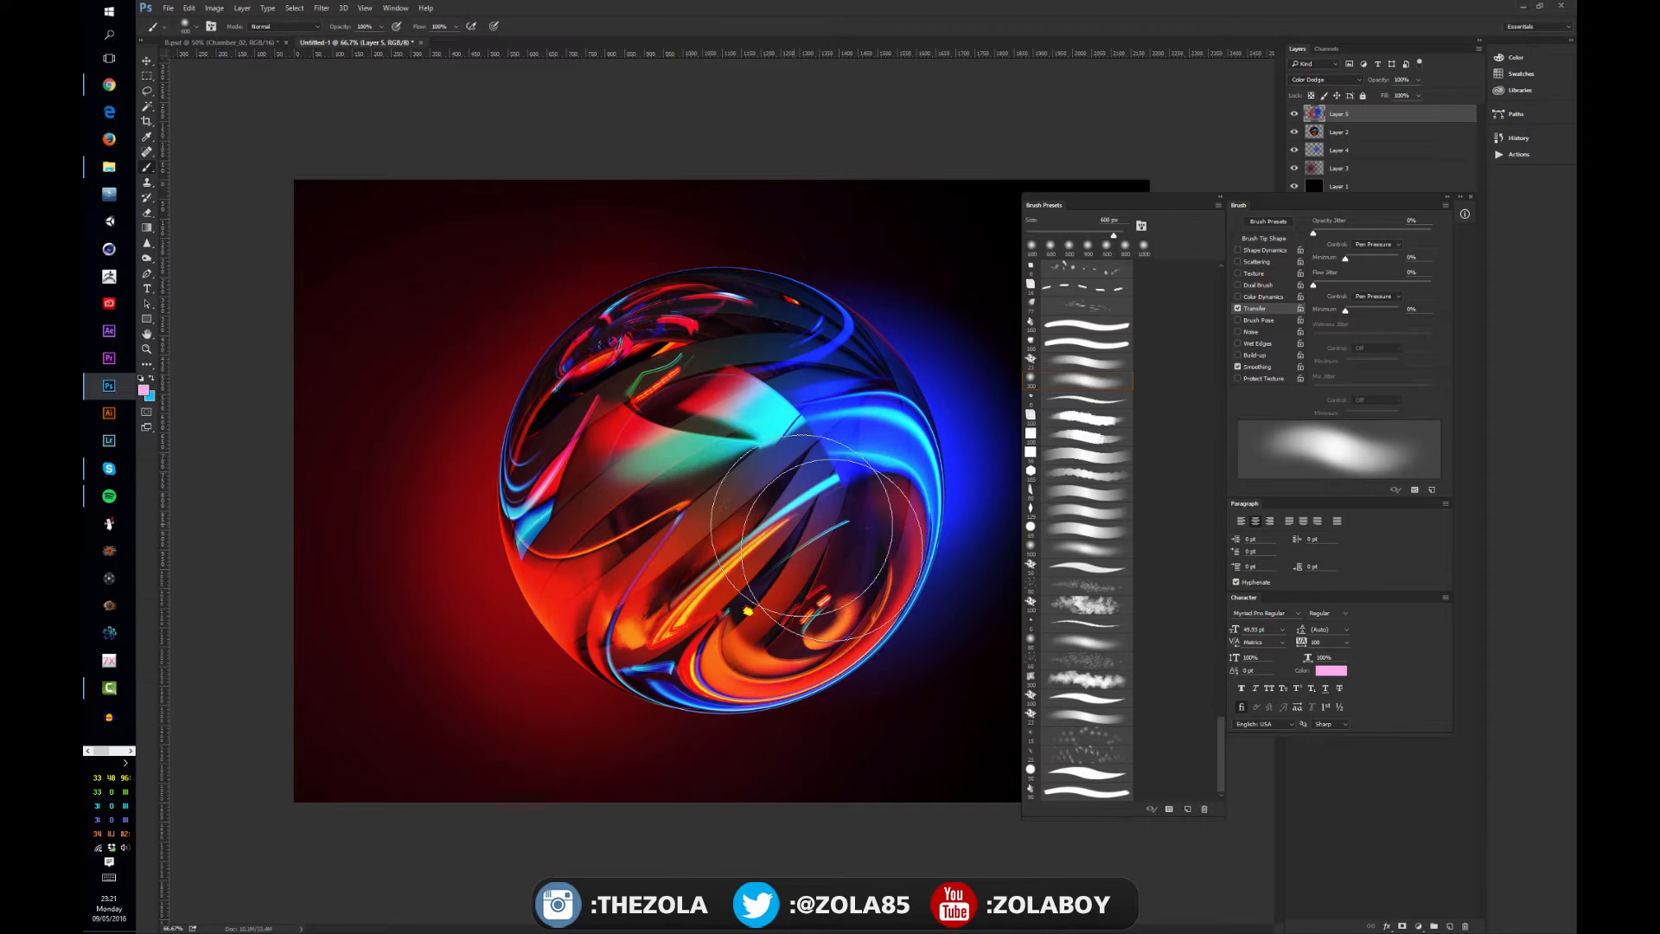
{"action": "left_click_drag", "start_coordinate": [702, 408], "coordinate": [665, 389]}
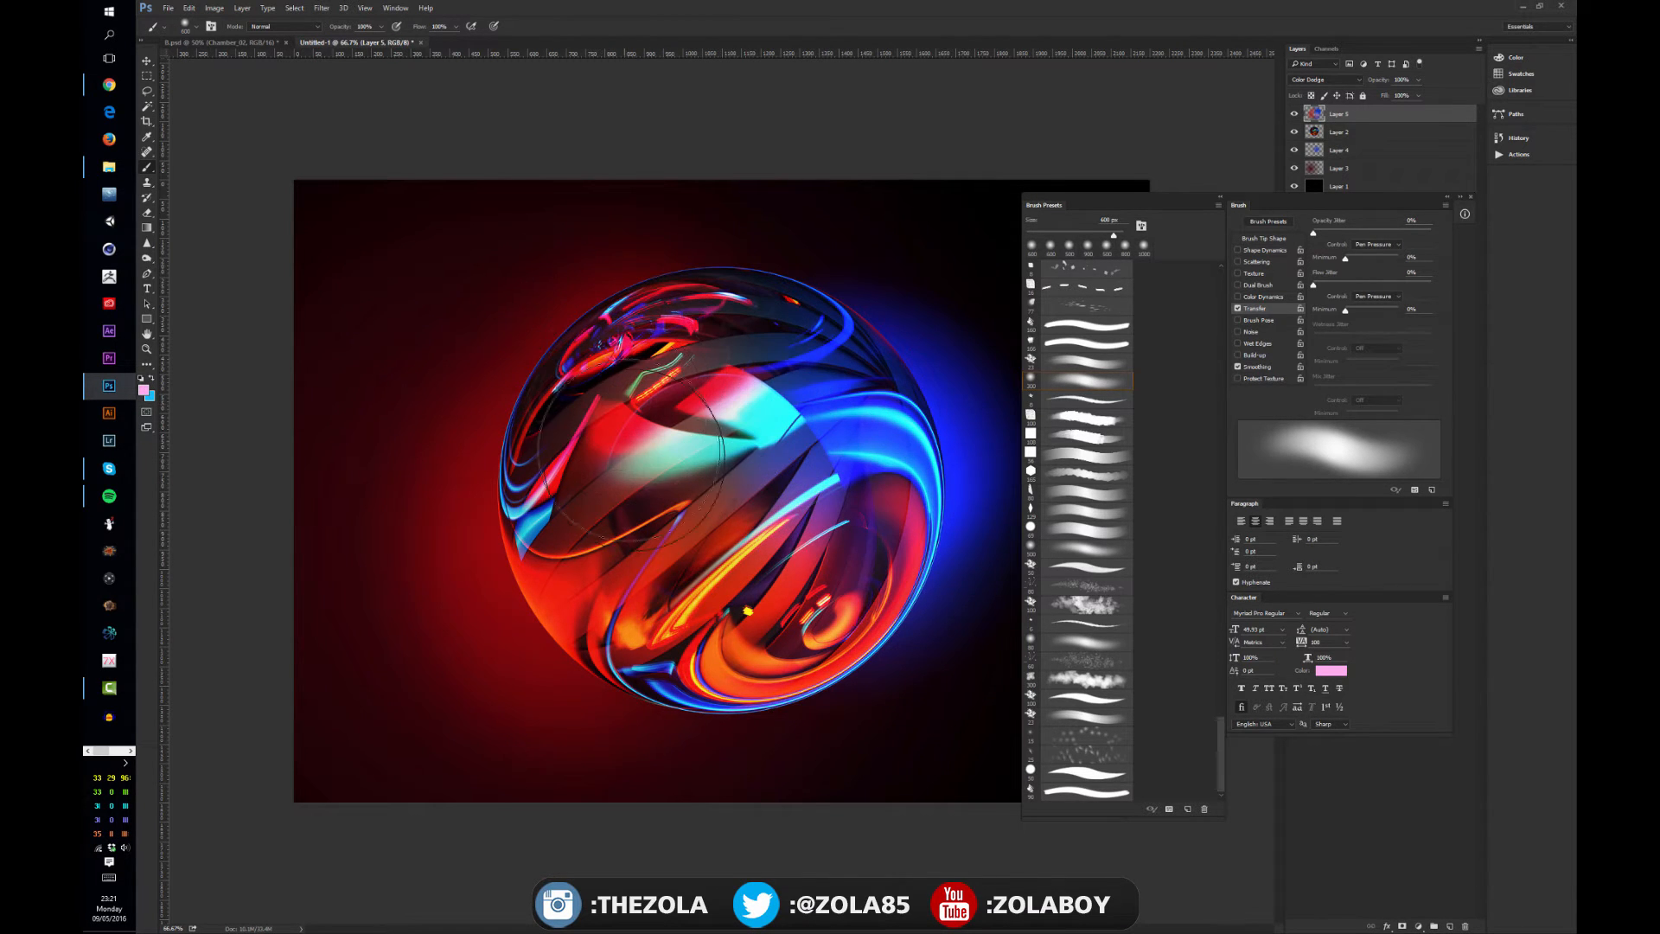
{"action": "left_click_drag", "start_coordinate": [813, 596], "coordinate": [856, 415]}
- Reposition the floating brush panels, look up their entries in the list of panels, and browse the brush presets
{"action": "mouse_move", "coordinate": [1180, 200]}
{"action": "left_mouse_down"}
{"action": "mouse_move", "coordinate": [1161, 201]}
{"action": "mouse_move", "coordinate": [1188, 216]}
{"action": "mouse_move", "coordinate": [1114, 216]}
{"action": "mouse_move", "coordinate": [1139, 207]}
{"action": "left_mouse_up"}
{"action": "left_click", "coordinate": [400, 9]}
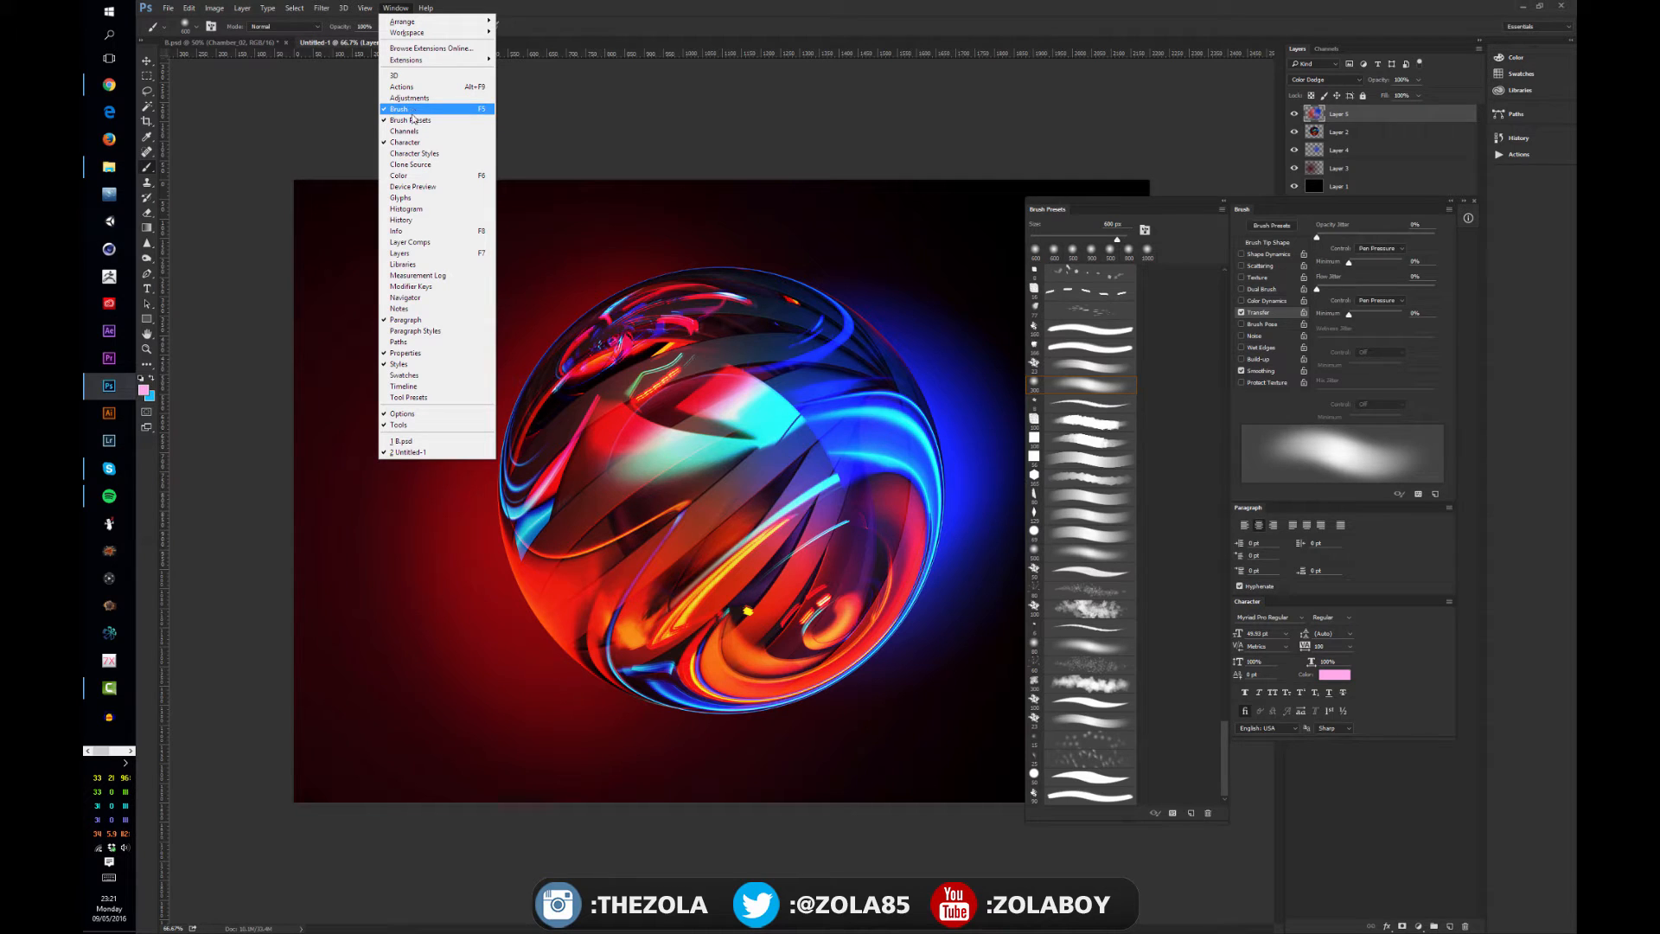
{"action": "mouse_move", "coordinate": [1127, 209]}
{"action": "left_mouse_down"}
{"action": "mouse_move", "coordinate": [756, 197]}
{"action": "mouse_move", "coordinate": [1124, 173]}
{"action": "mouse_move", "coordinate": [1103, 235]}
{"action": "mouse_move", "coordinate": [1110, 179]}
{"action": "left_mouse_up"}
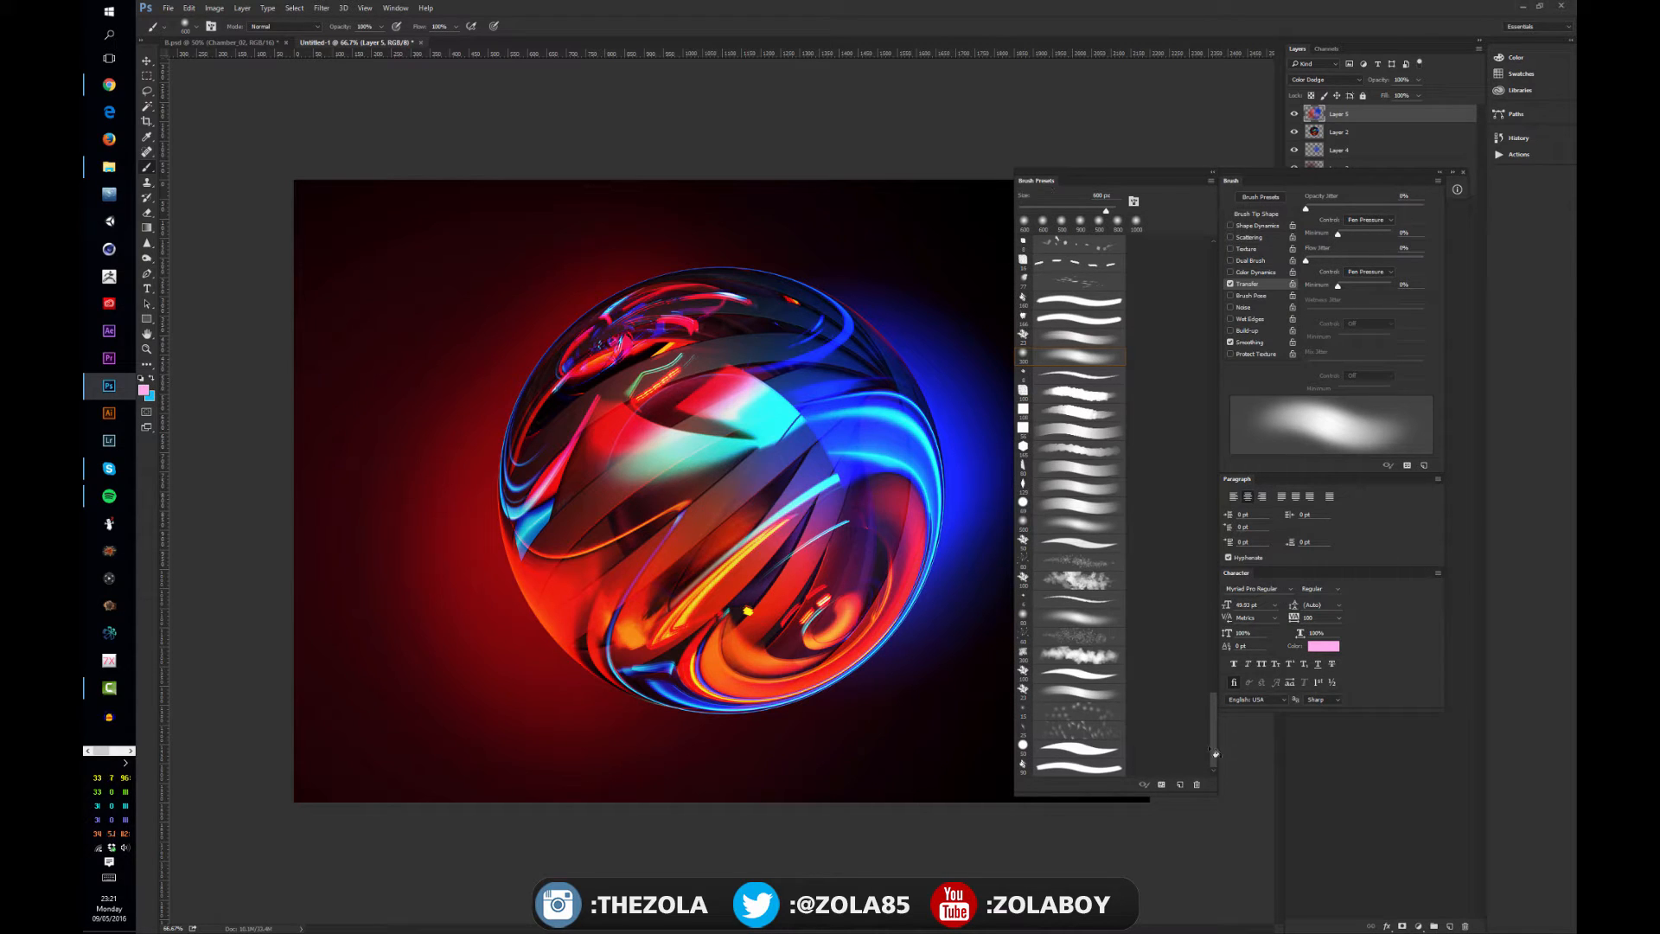
{"action": "mouse_move", "coordinate": [1216, 744]}
{"action": "left_mouse_down"}
{"action": "mouse_move", "coordinate": [1199, 430]}
{"action": "mouse_move", "coordinate": [1221, 152]}
{"action": "left_mouse_up"}
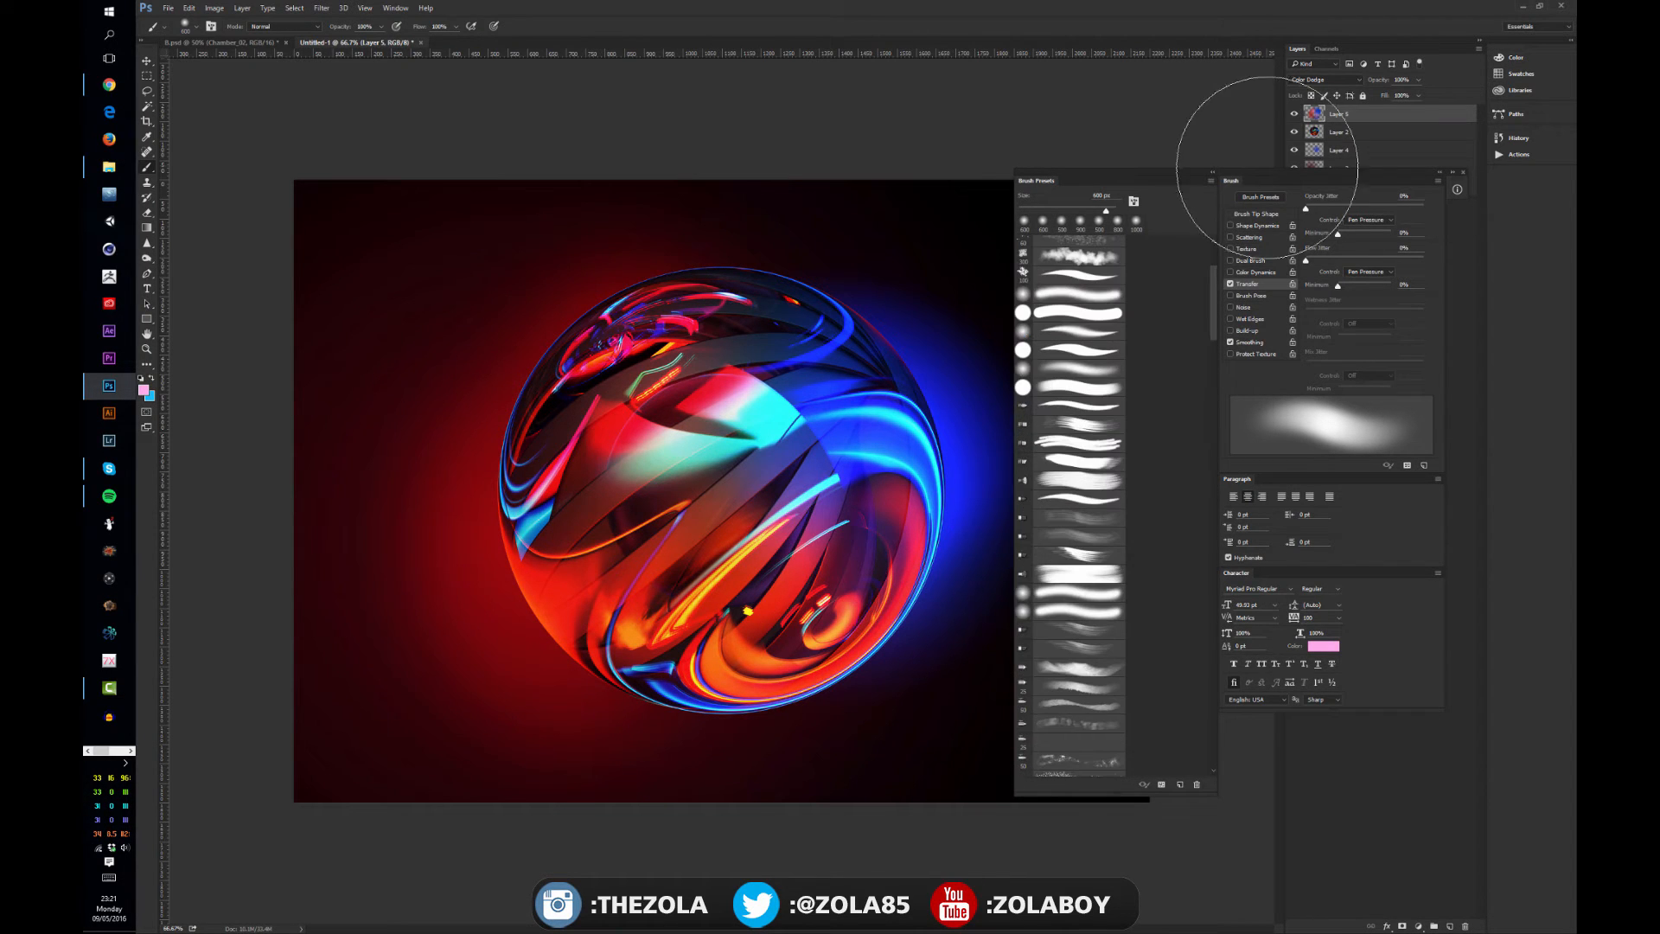
- Examine the loaded brushes and the available brush sets in the Preset Manager, and close it without changes
{"action": "left_click", "coordinate": [1211, 179]}
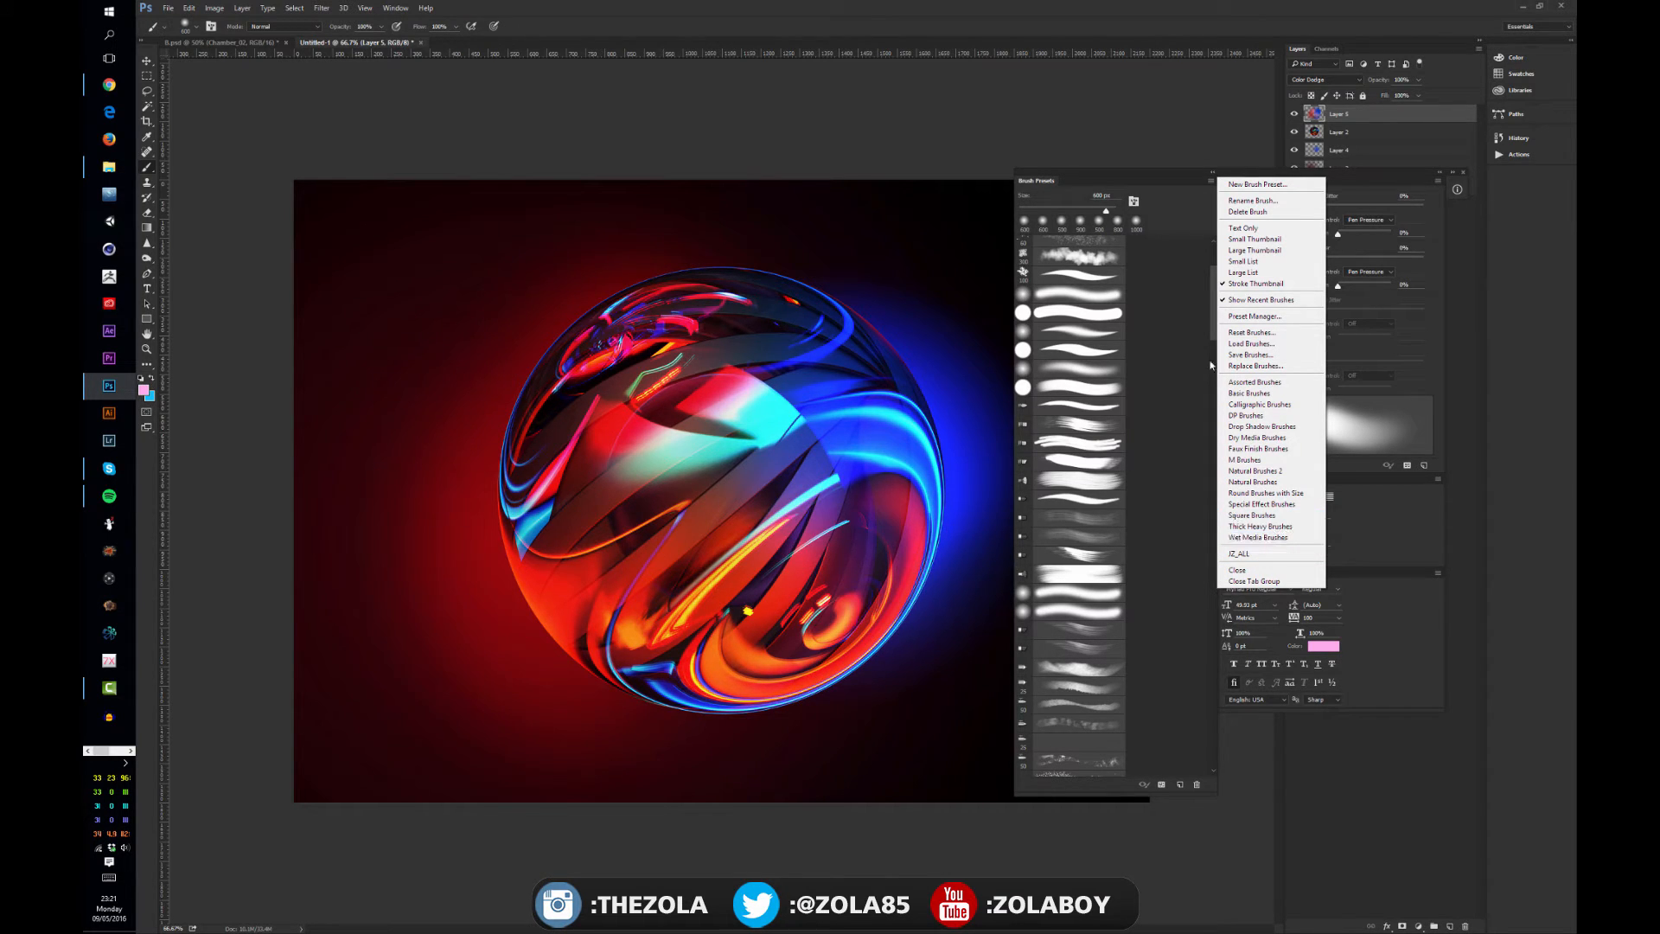
{"action": "left_click", "coordinate": [1264, 320]}
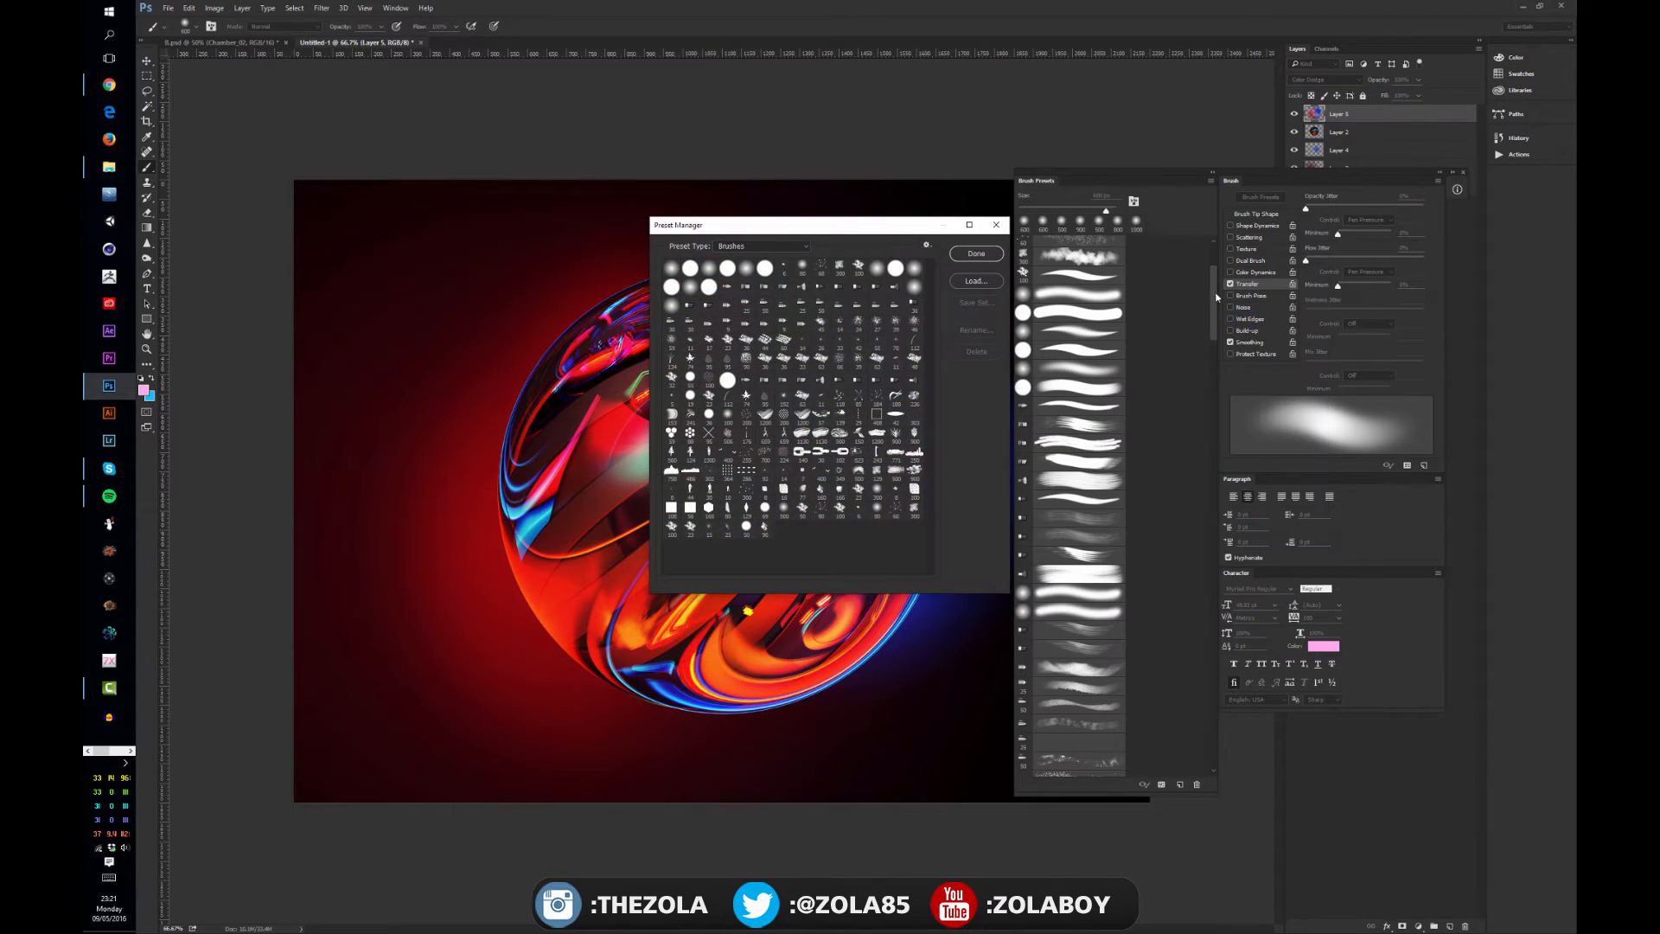
{"action": "left_click_drag", "start_coordinate": [894, 227], "coordinate": [464, 253]}
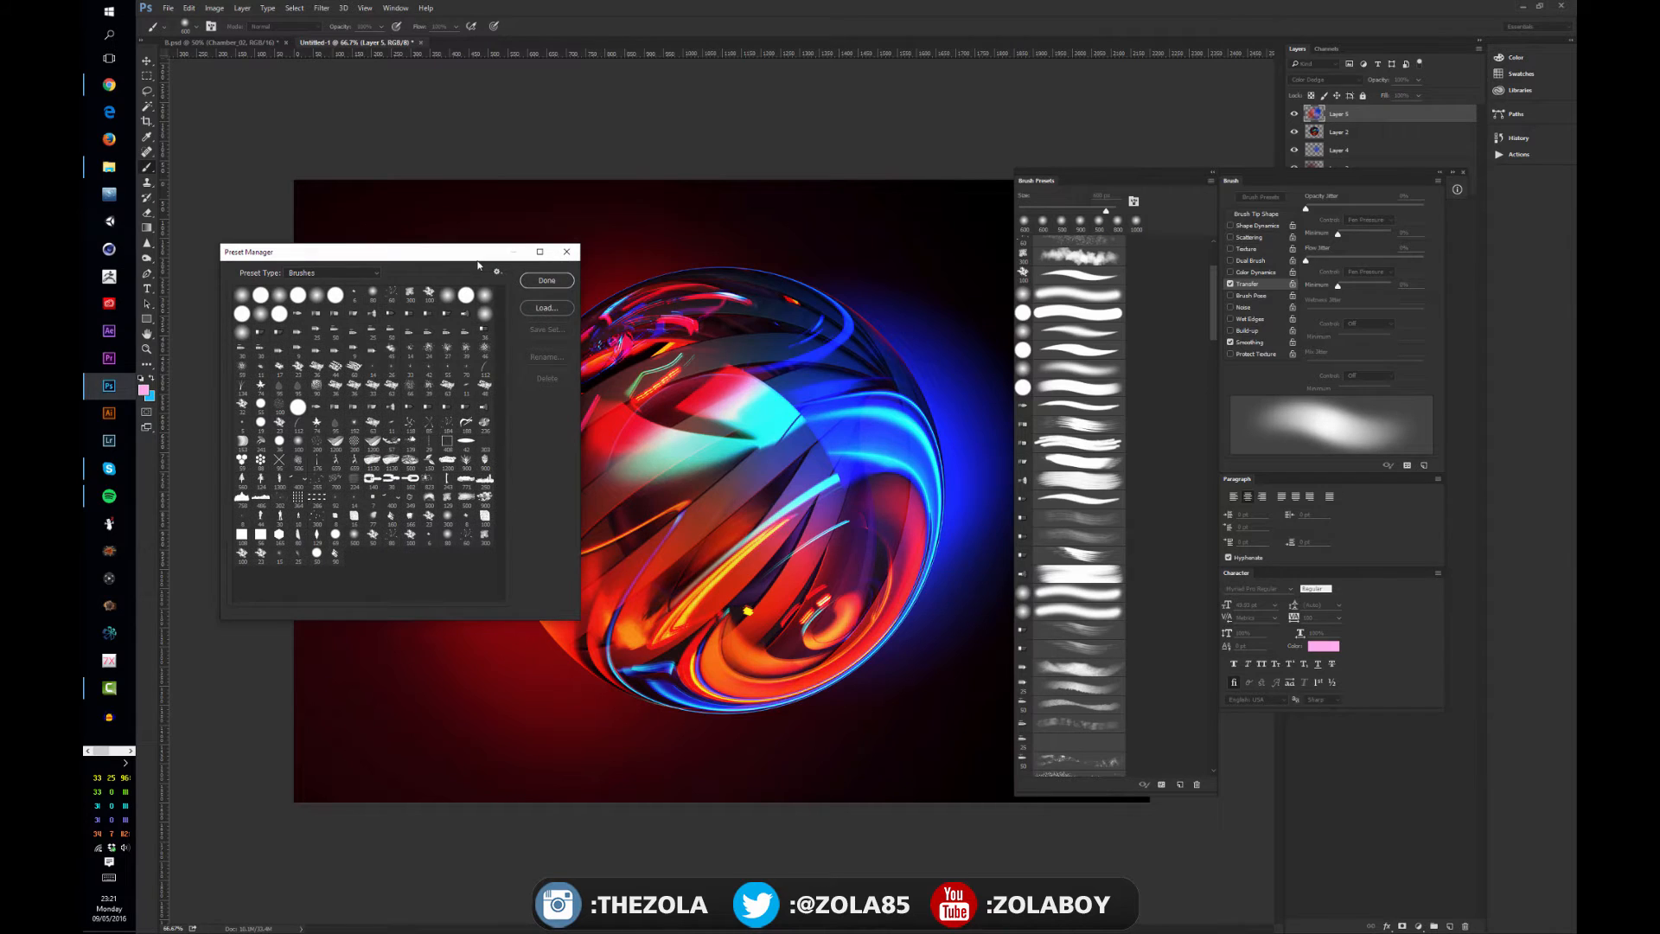
{"action": "left_click", "coordinate": [497, 272]}
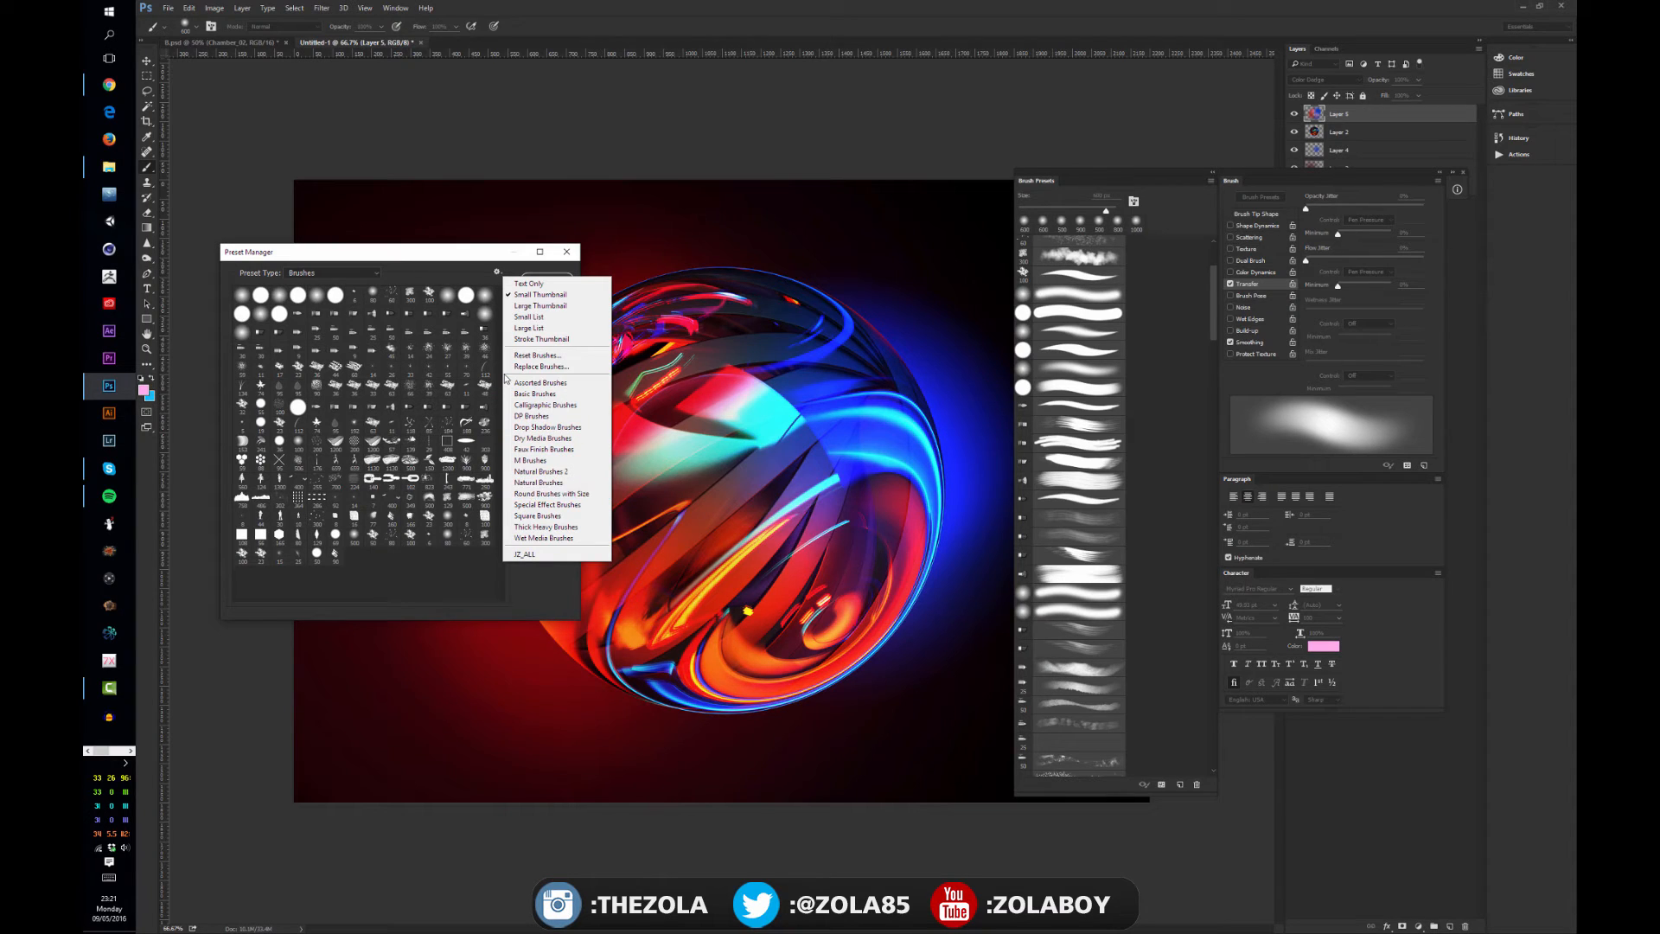
{"action": "left_click", "coordinate": [446, 265]}
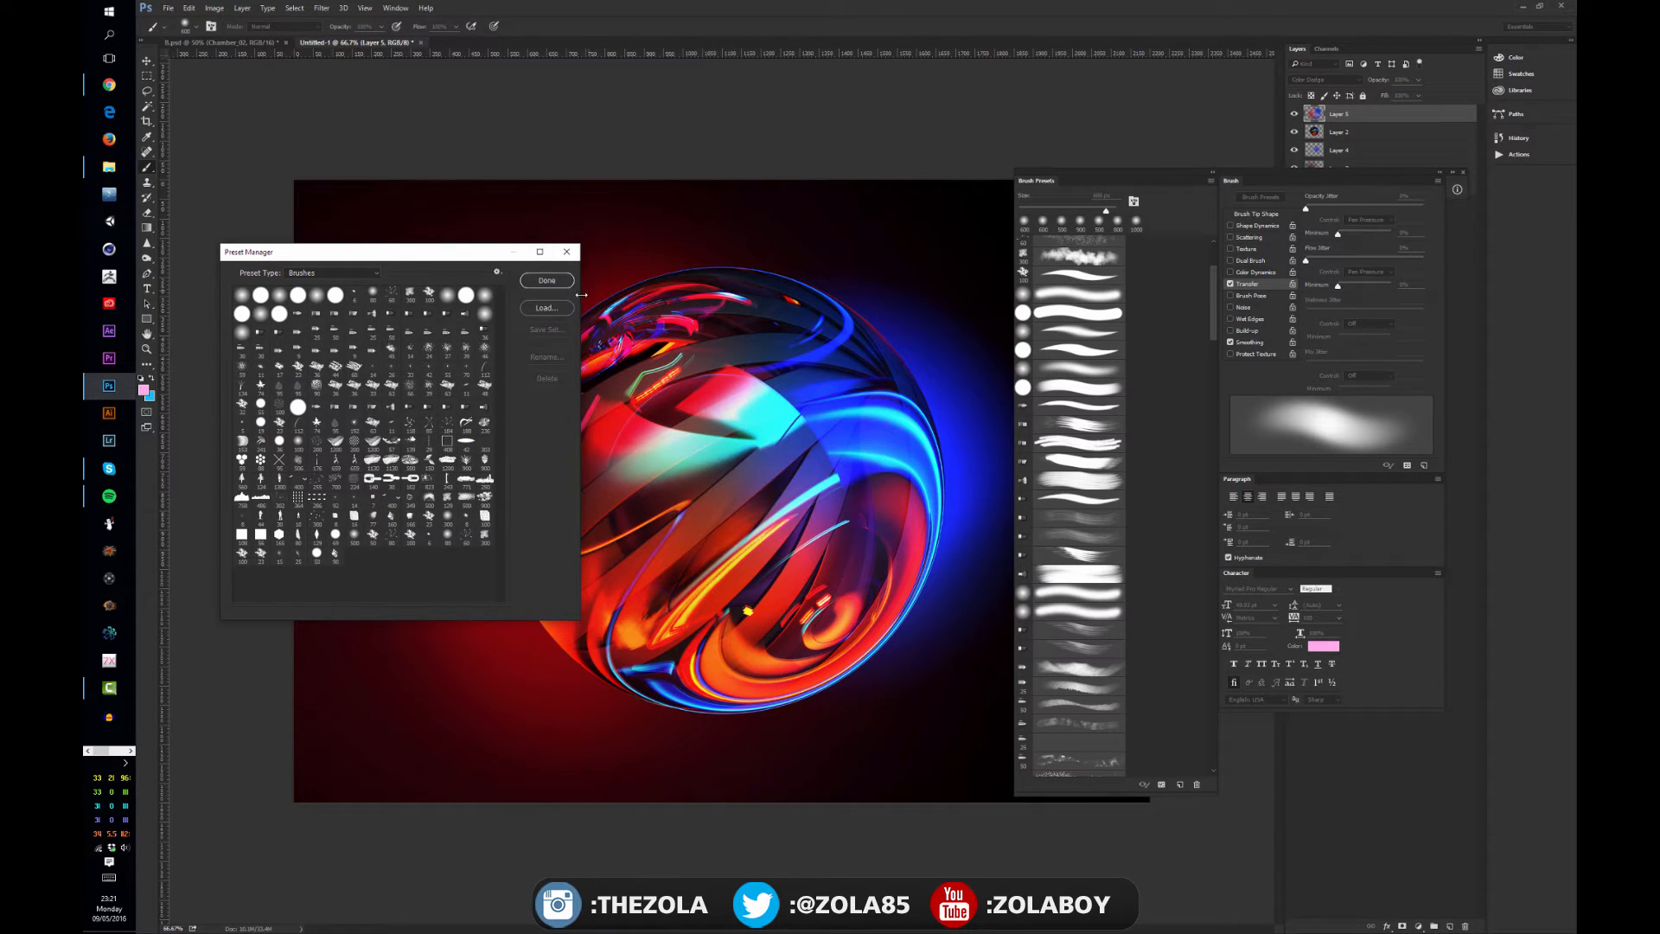
{"action": "left_click", "coordinate": [566, 252]}
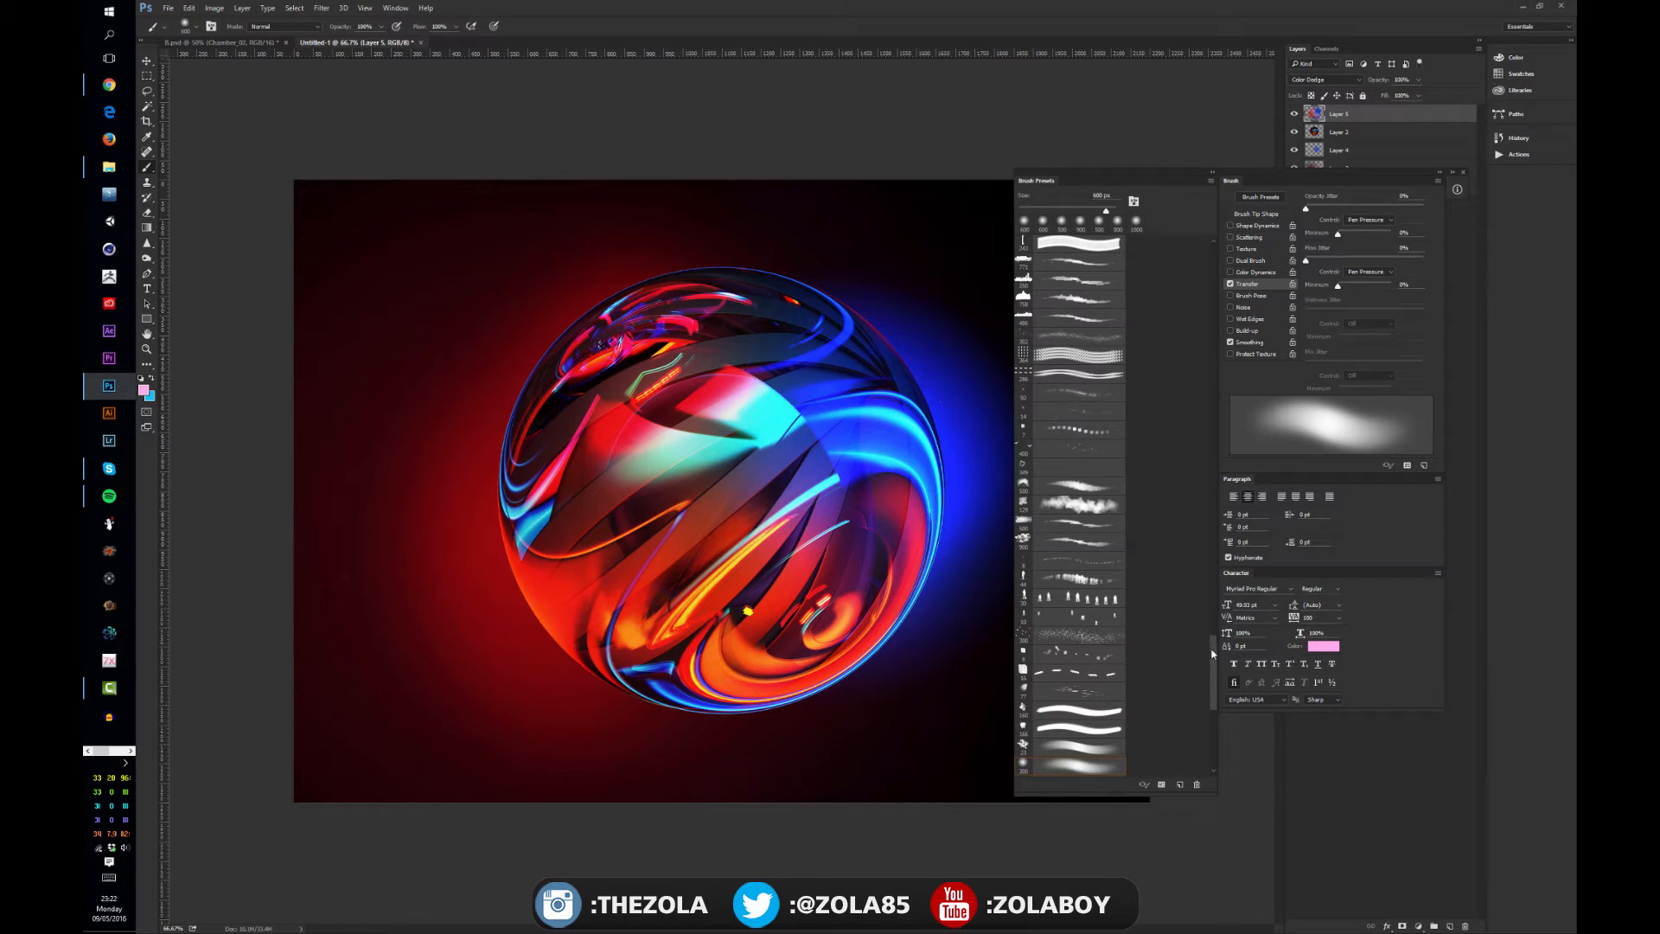
- Select the chain-link brush preset, try a stroke across the canvas, and undo it
{"action": "left_click_drag", "start_coordinate": [1212, 654], "coordinate": [1209, 594]}
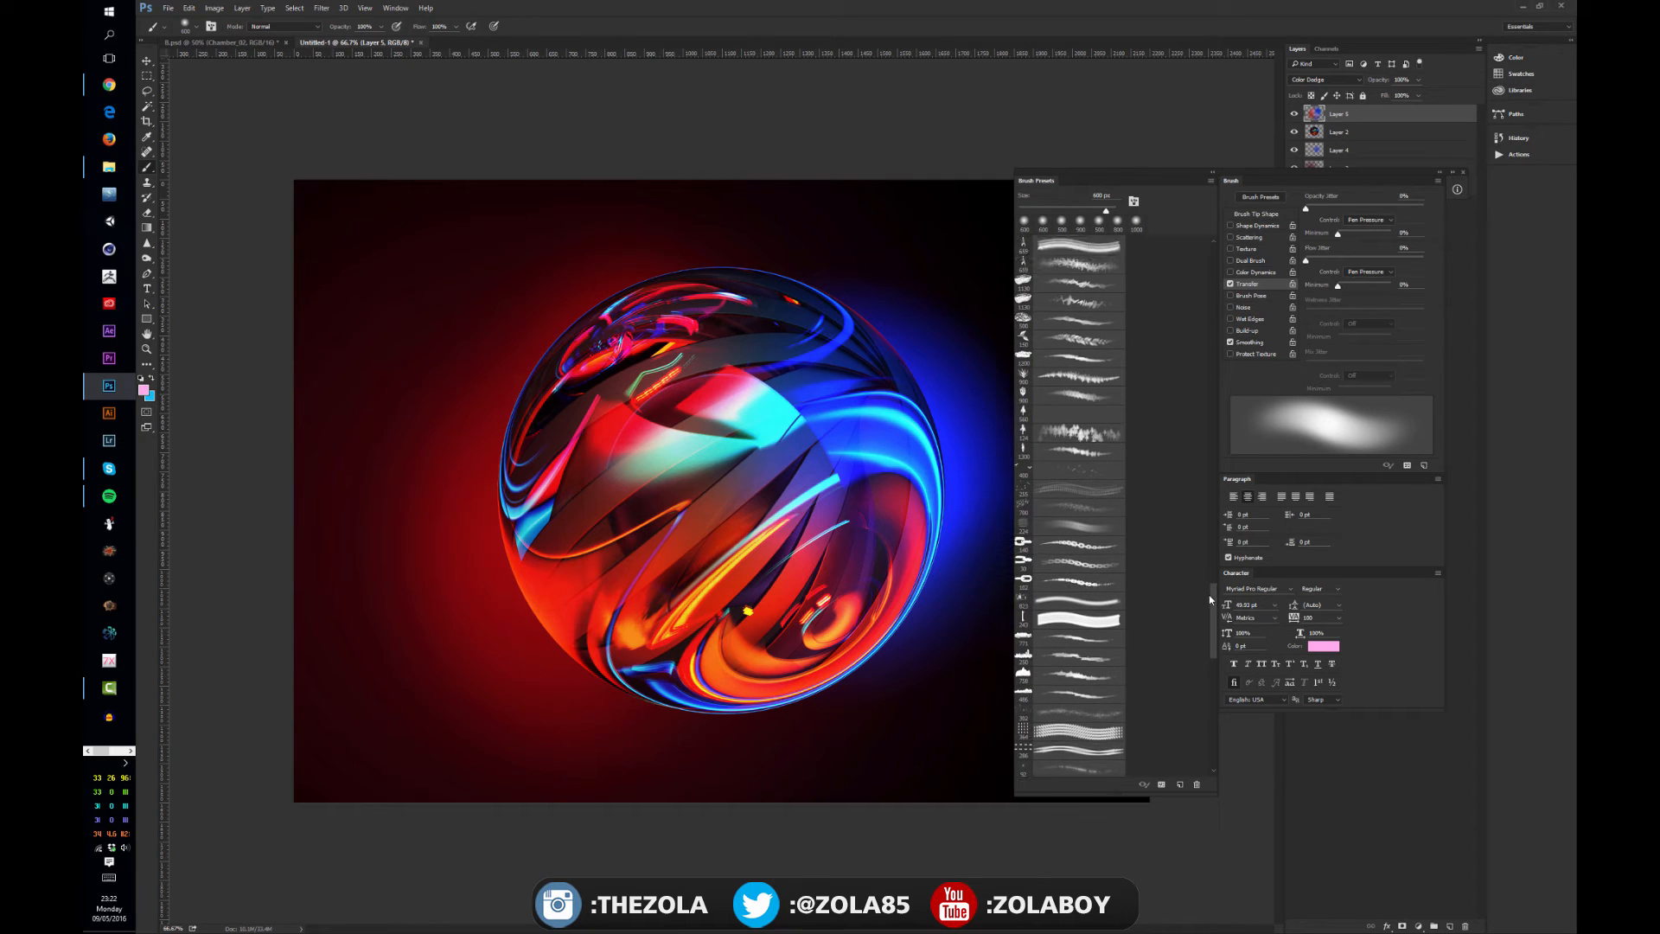
{"action": "left_click", "coordinate": [1077, 543]}
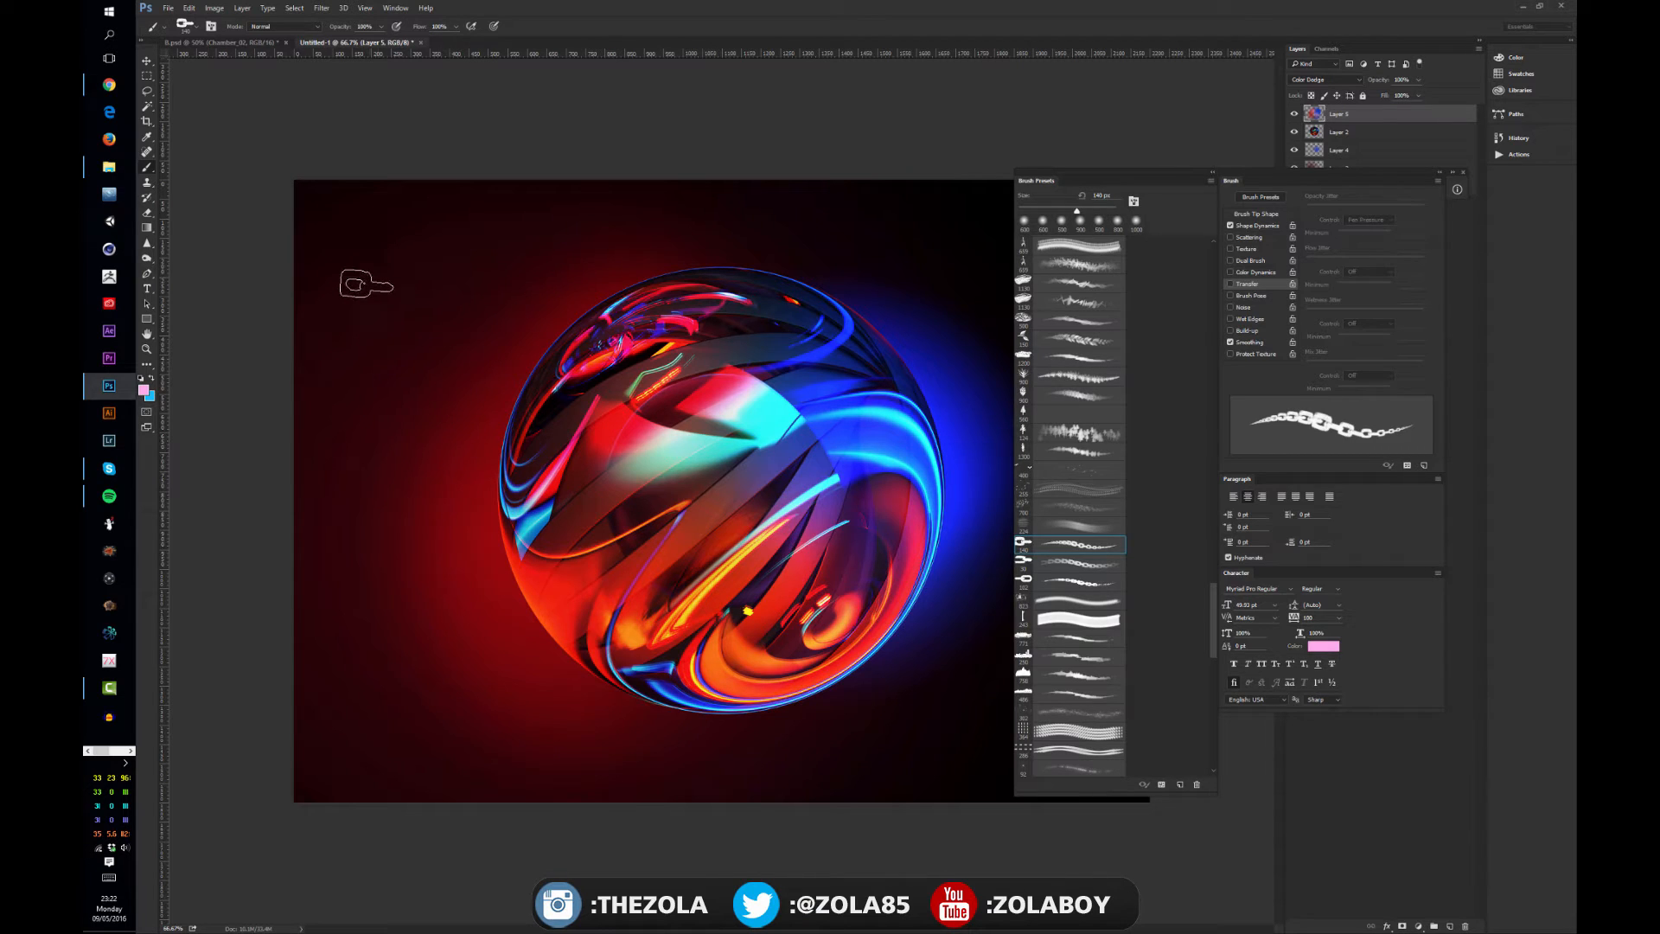
{"action": "mouse_move", "coordinate": [363, 288]}
{"action": "left_mouse_down"}
{"action": "mouse_move", "coordinate": [463, 266]}
{"action": "mouse_move", "coordinate": [390, 384]}
{"action": "mouse_move", "coordinate": [620, 271]}
{"action": "mouse_move", "coordinate": [464, 496]}
{"action": "mouse_move", "coordinate": [870, 345]}
{"action": "mouse_move", "coordinate": [739, 453]}
{"action": "mouse_move", "coordinate": [597, 635]}
{"action": "mouse_move", "coordinate": [770, 540]}
{"action": "mouse_move", "coordinate": [949, 498]}
{"action": "mouse_move", "coordinate": [764, 688]}
{"action": "mouse_move", "coordinate": [1013, 664]}
{"action": "left_mouse_up"}
{"action": "key", "text": "ctrl+z"}
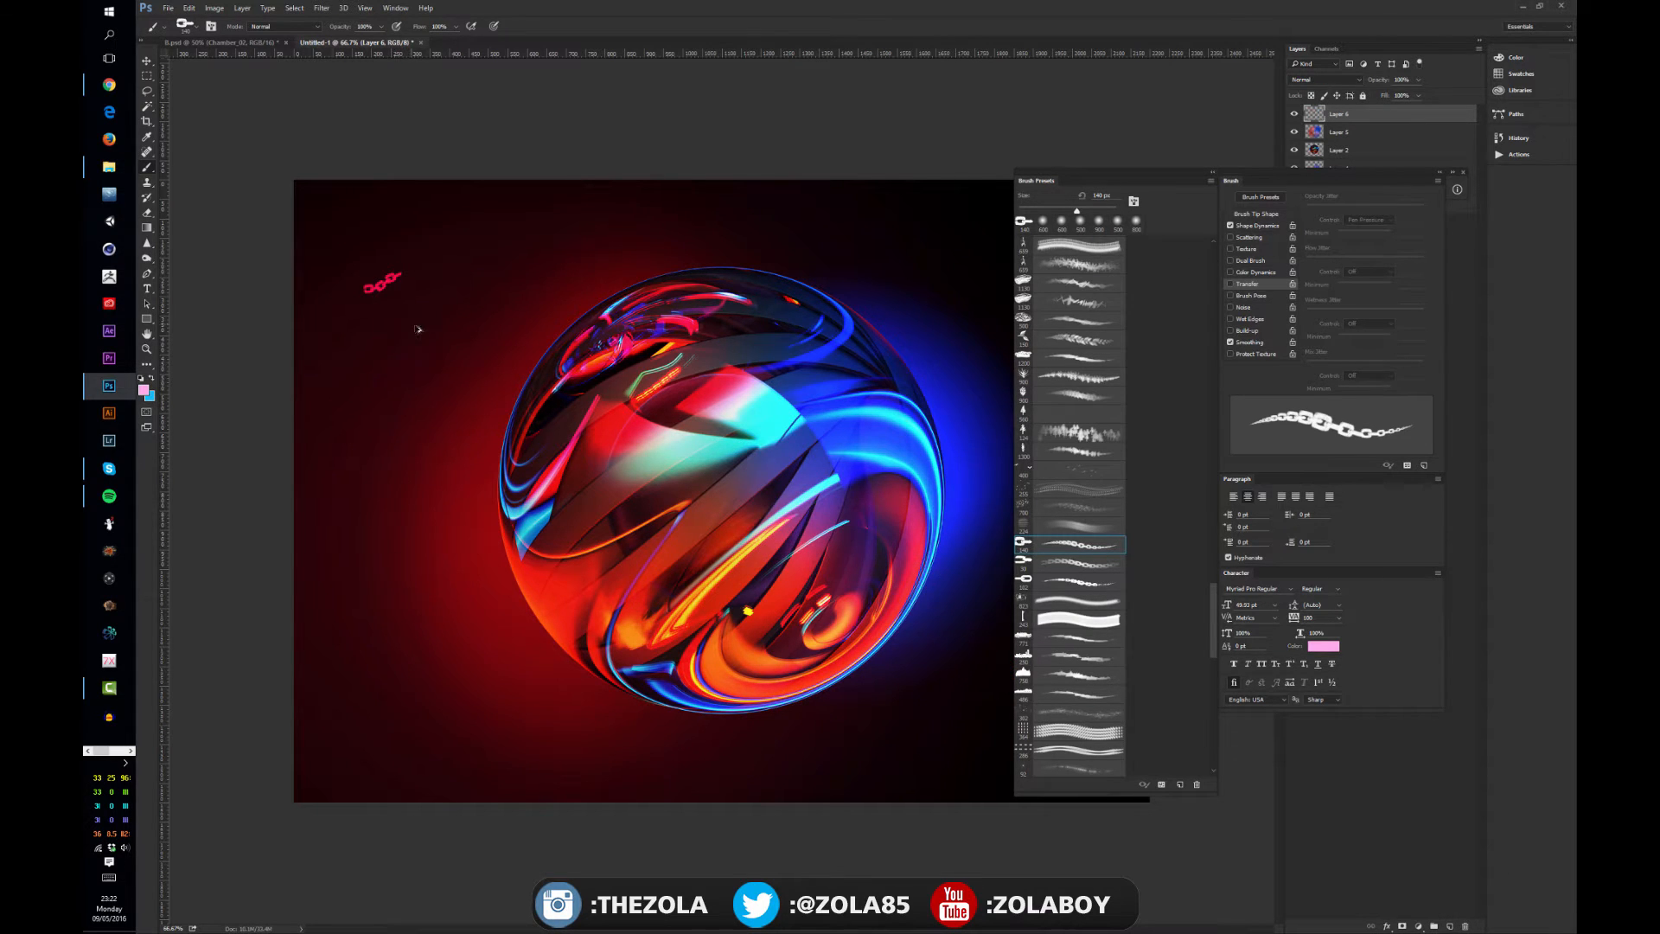
{"action": "key", "text": "ctrl+alt+z"}
- Paint a winding light-pink chain across the sphere on a new layer, and shift it slightly up and to the right
{"action": "left_click", "coordinate": [1450, 926]}
{"action": "mouse_move", "coordinate": [363, 335]}
{"action": "left_mouse_down"}
{"action": "mouse_move", "coordinate": [473, 256]}
{"action": "mouse_move", "coordinate": [551, 257]}
{"action": "mouse_move", "coordinate": [384, 387]}
{"action": "mouse_move", "coordinate": [407, 468]}
{"action": "mouse_move", "coordinate": [551, 359]}
{"action": "mouse_move", "coordinate": [700, 282]}
{"action": "mouse_move", "coordinate": [768, 311]}
{"action": "mouse_move", "coordinate": [539, 428]}
{"action": "mouse_move", "coordinate": [540, 503]}
{"action": "mouse_move", "coordinate": [663, 418]}
{"action": "mouse_move", "coordinate": [811, 369]}
{"action": "mouse_move", "coordinate": [661, 489]}
{"action": "mouse_move", "coordinate": [648, 627]}
{"action": "mouse_move", "coordinate": [831, 467]}
{"action": "mouse_move", "coordinate": [773, 625]}
{"action": "mouse_move", "coordinate": [899, 562]}
{"action": "mouse_move", "coordinate": [865, 638]}
{"action": "mouse_move", "coordinate": [964, 615]}
{"action": "mouse_move", "coordinate": [953, 664]}
{"action": "mouse_move", "coordinate": [988, 678]}
{"action": "left_mouse_up"}
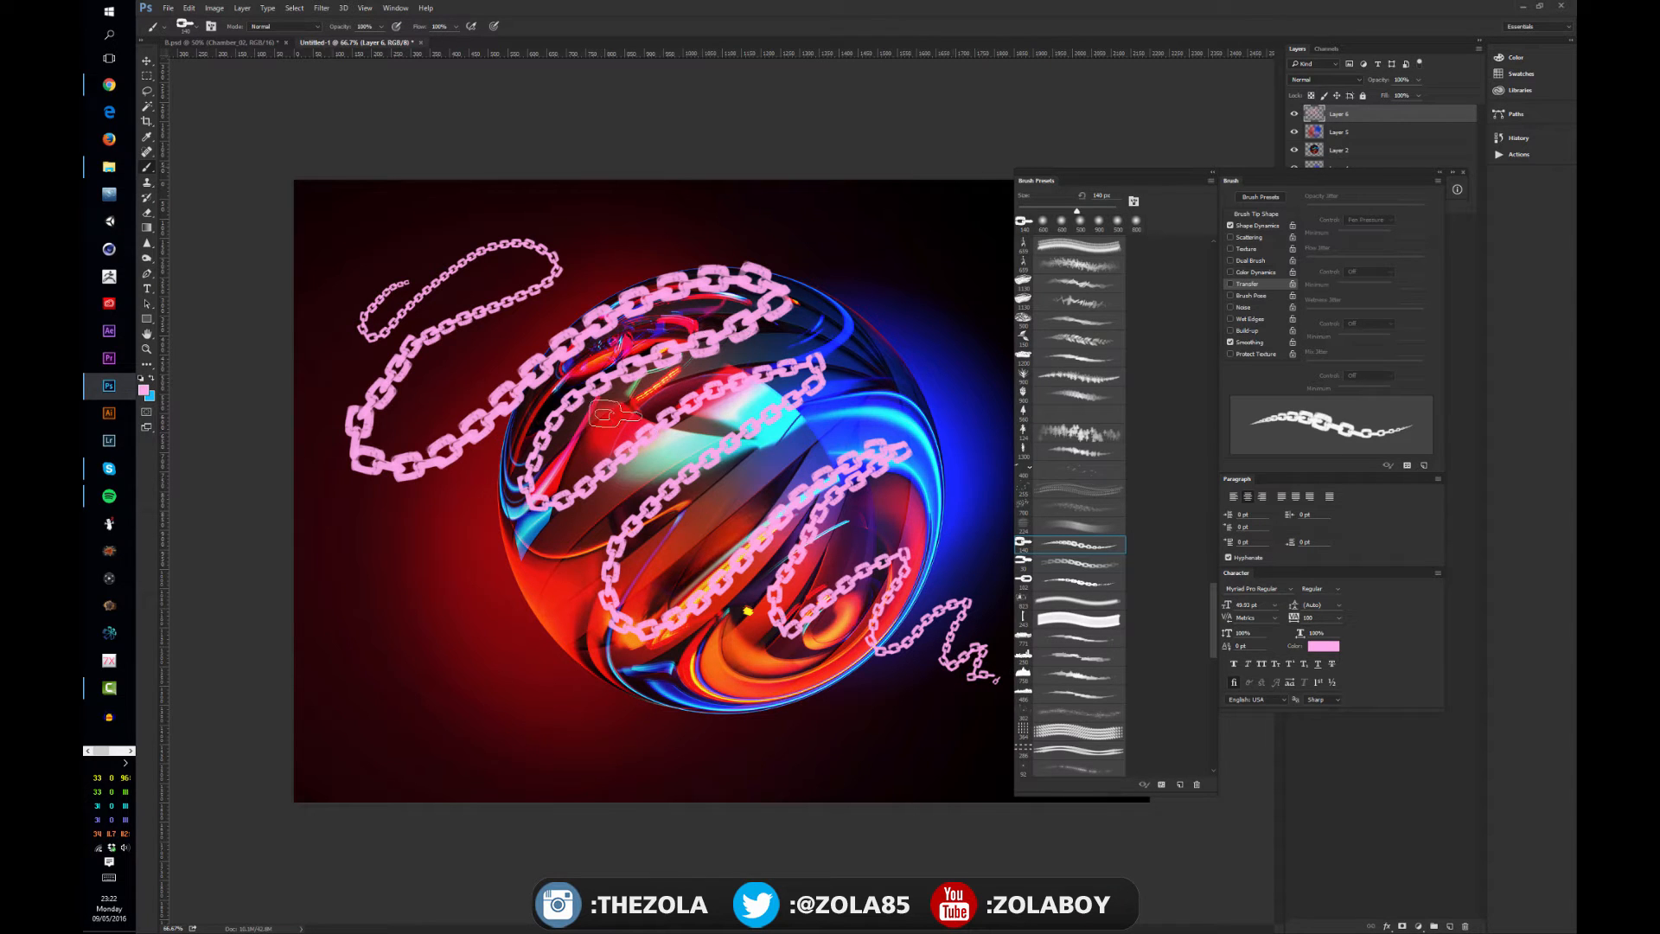
{"action": "key", "text": "v"}
{"action": "mouse_move", "coordinate": [636, 491]}
{"action": "left_mouse_down"}
{"action": "mouse_move", "coordinate": [731, 479]}
{"action": "mouse_move", "coordinate": [667, 494]}
{"action": "mouse_move", "coordinate": [673, 477]}
{"action": "left_mouse_up"}
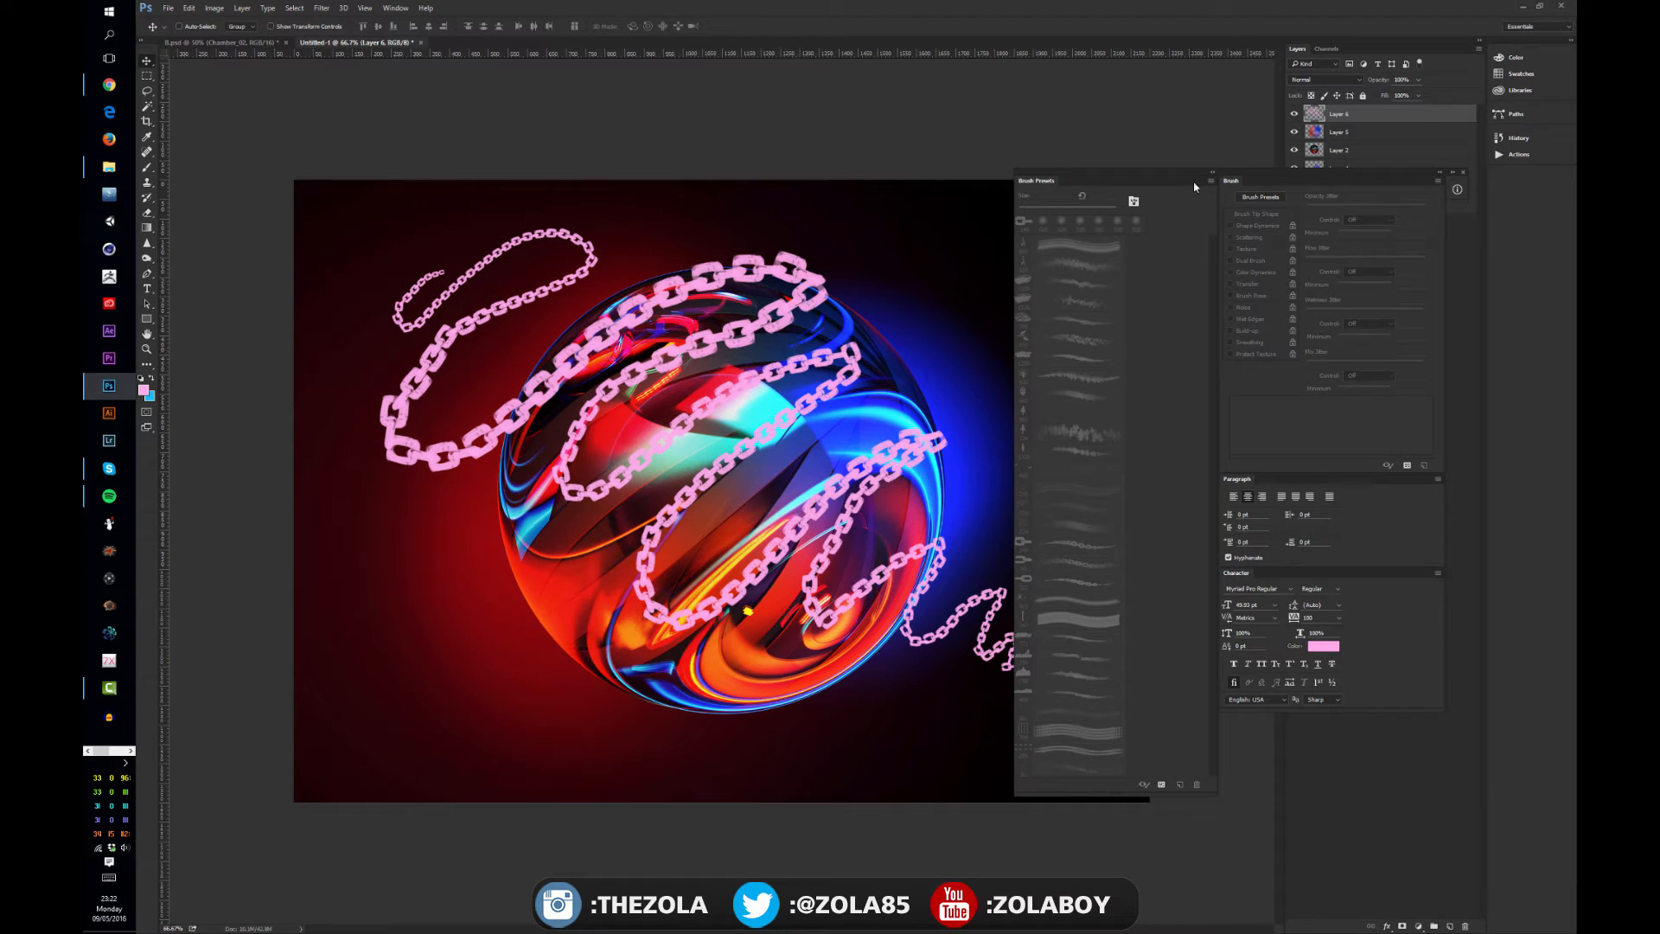
- Move the brush panels clear of the chain's end, and compare them with the Move tool and the Brush tool active
{"action": "mouse_move", "coordinate": [1171, 171]}
{"action": "left_mouse_down"}
{"action": "mouse_move", "coordinate": [1217, 148]}
{"action": "mouse_move", "coordinate": [1219, 163]}
{"action": "left_mouse_up"}
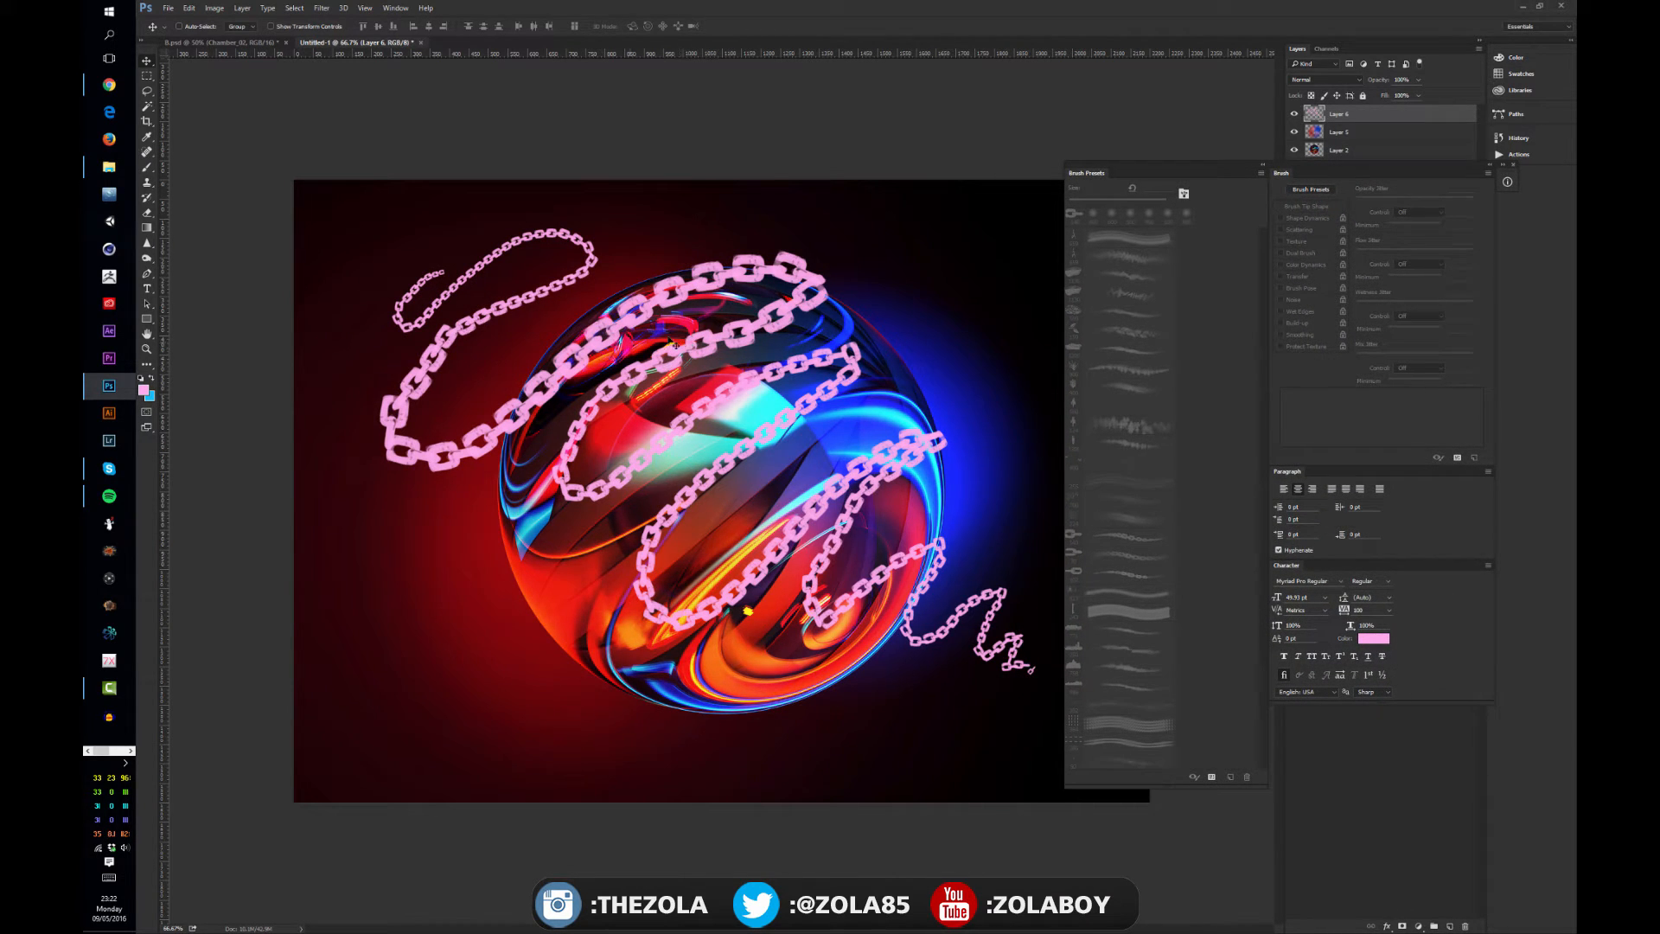
{"action": "key", "text": "b"}
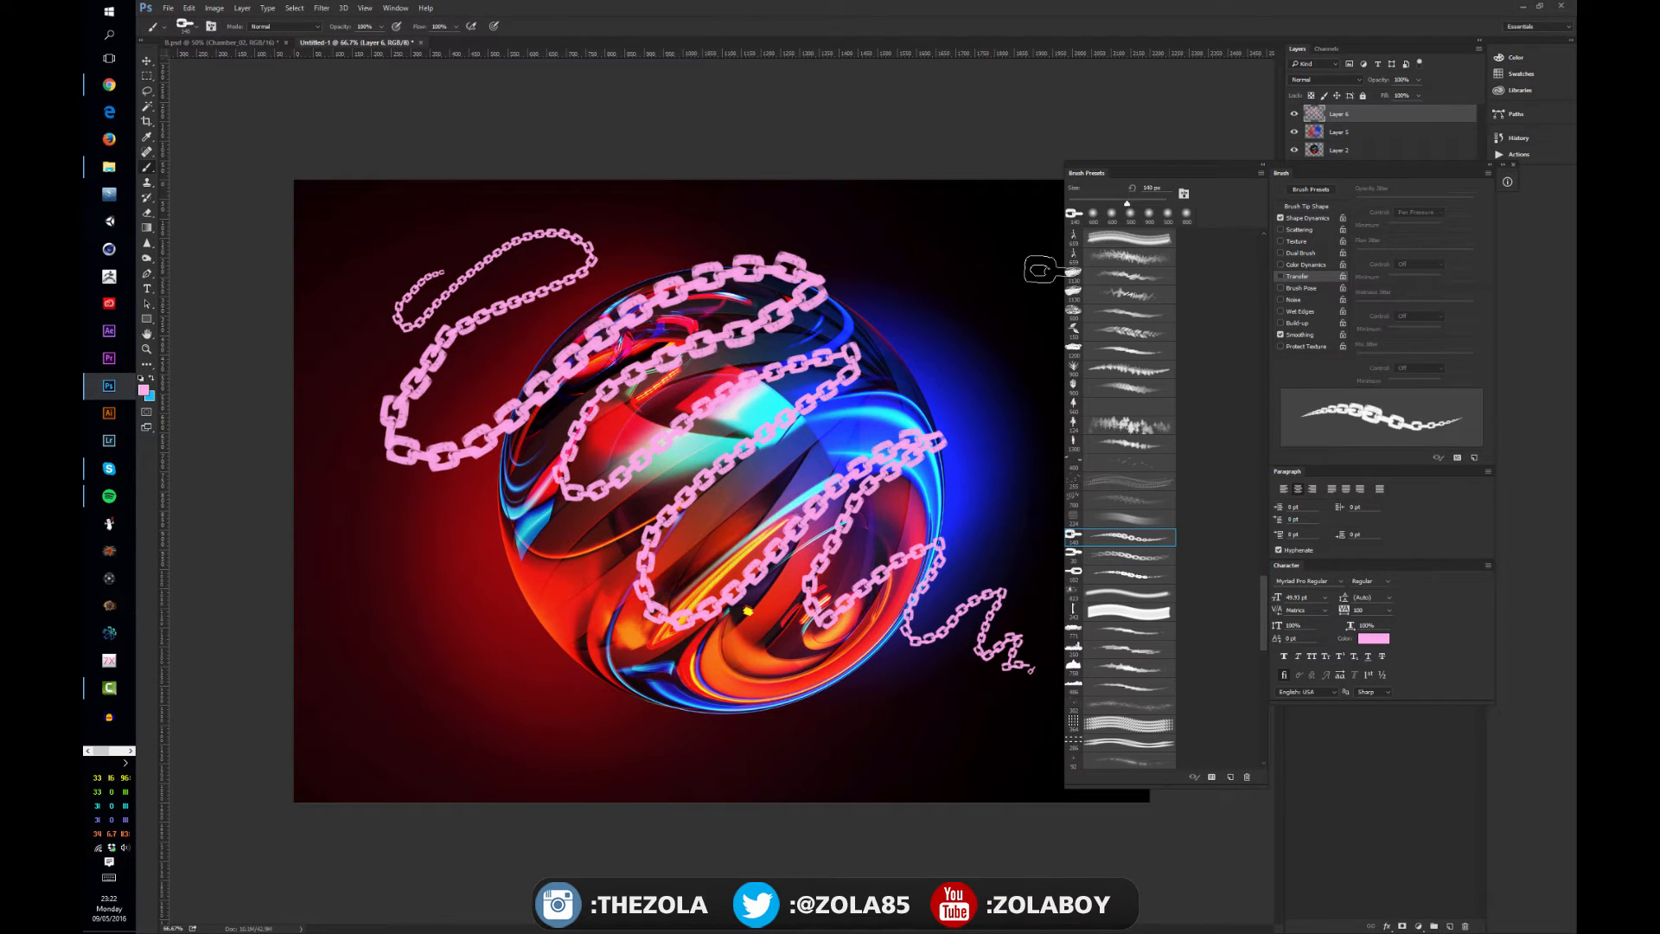
{"action": "left_click", "coordinate": [147, 63]}
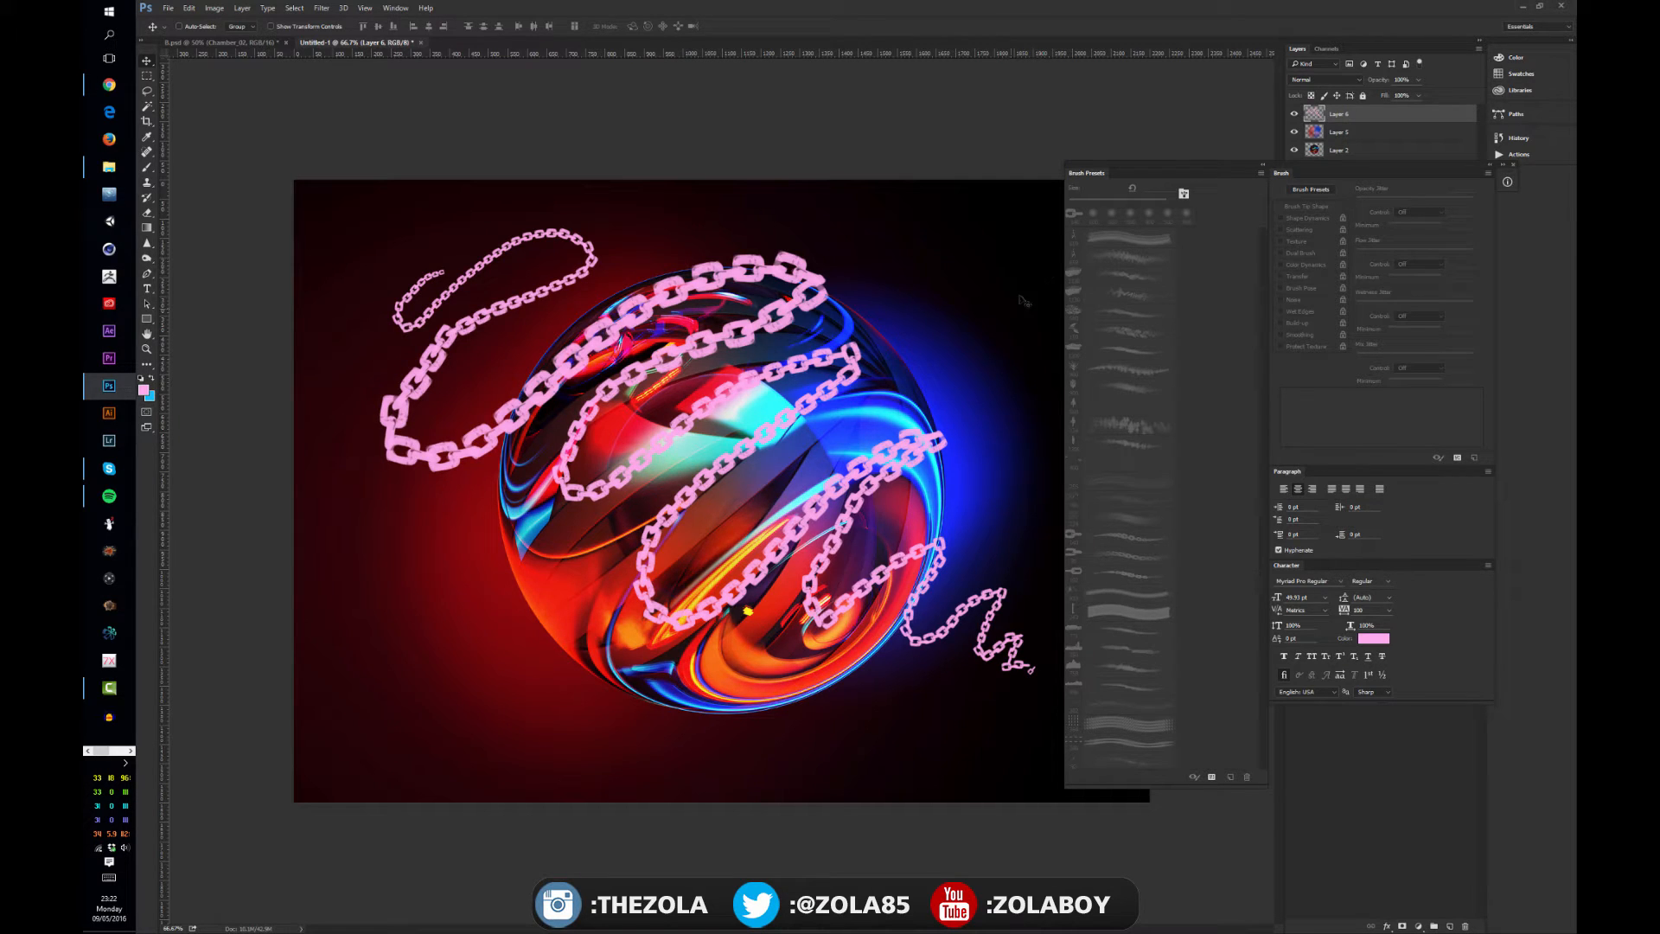
{"action": "key", "text": "b"}
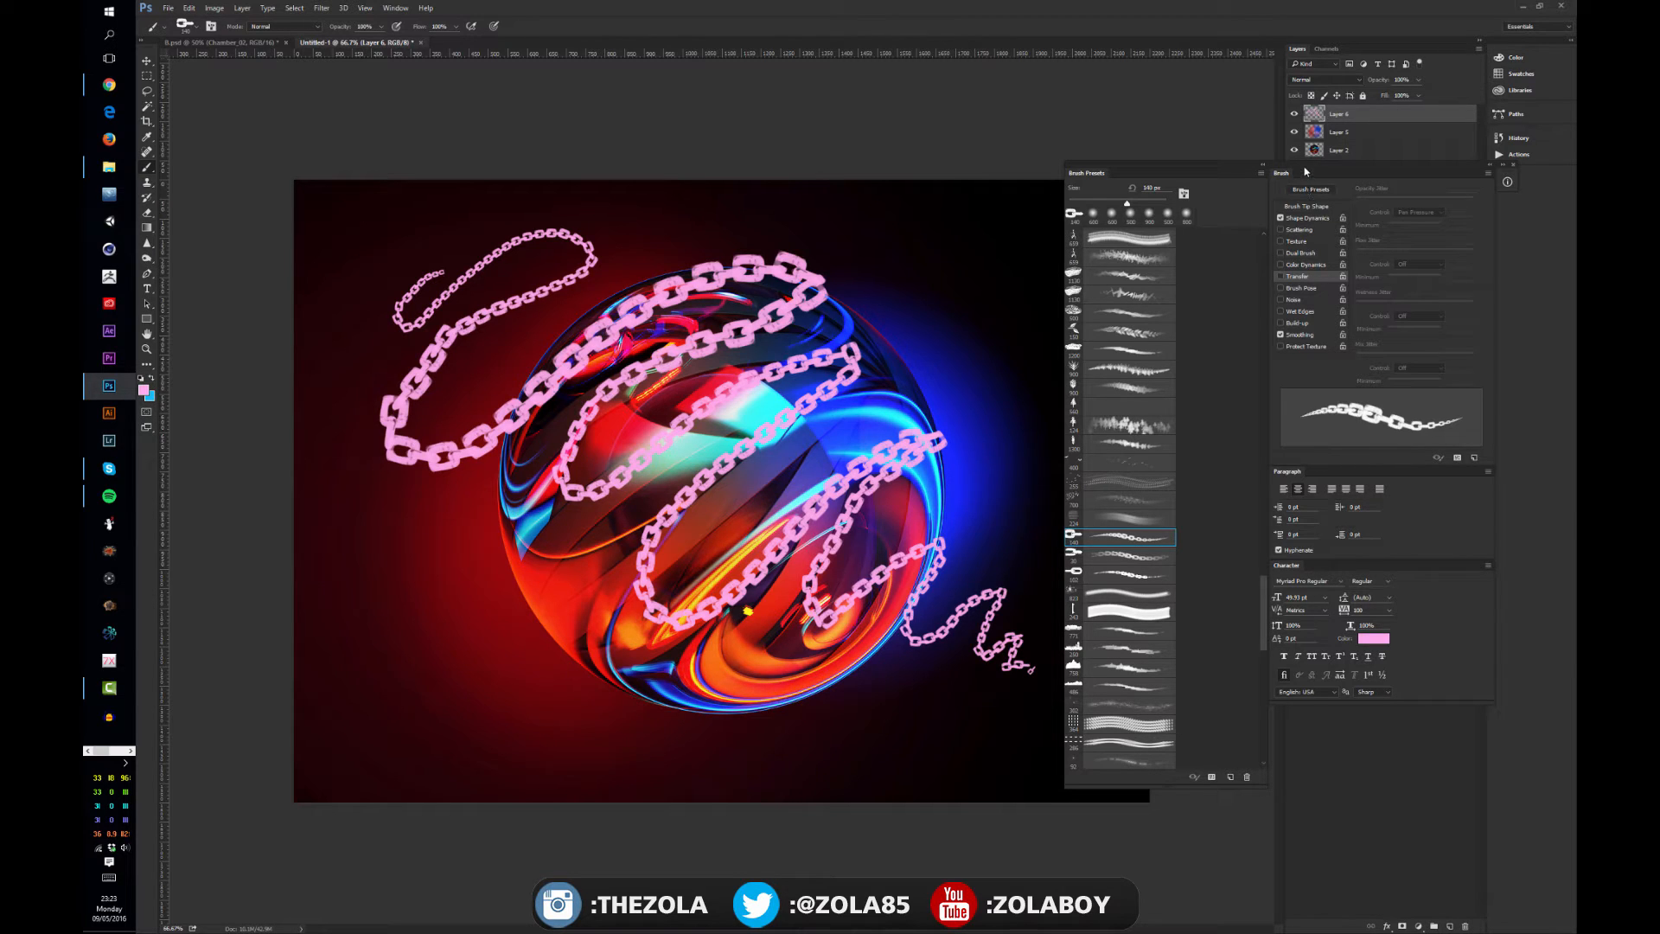
- Set the chain brush's size to 106 px and its spacing to 130% in the Brush Tip Shape settings
{"action": "left_click", "coordinate": [1310, 207]}
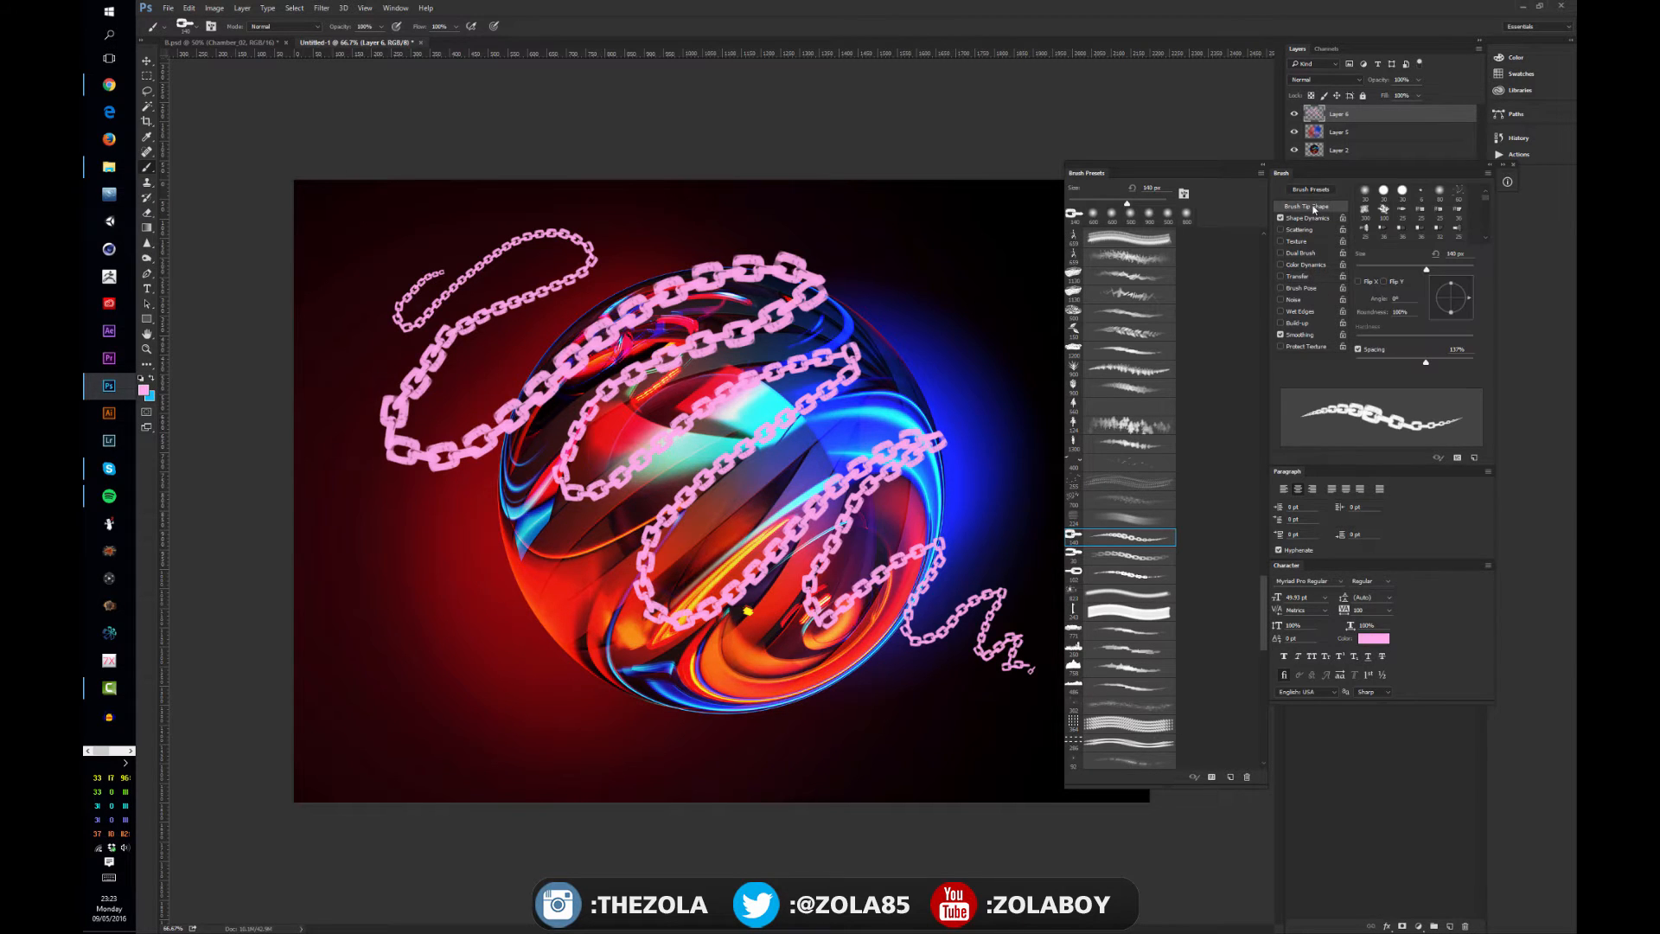
{"action": "left_click_drag", "start_coordinate": [1425, 269], "coordinate": [1417, 274]}
{"action": "mouse_move", "coordinate": [1426, 362]}
{"action": "left_mouse_down"}
{"action": "mouse_move", "coordinate": [1402, 363]}
{"action": "mouse_move", "coordinate": [1452, 364]}
{"action": "mouse_move", "coordinate": [1425, 365]}
{"action": "left_mouse_up"}
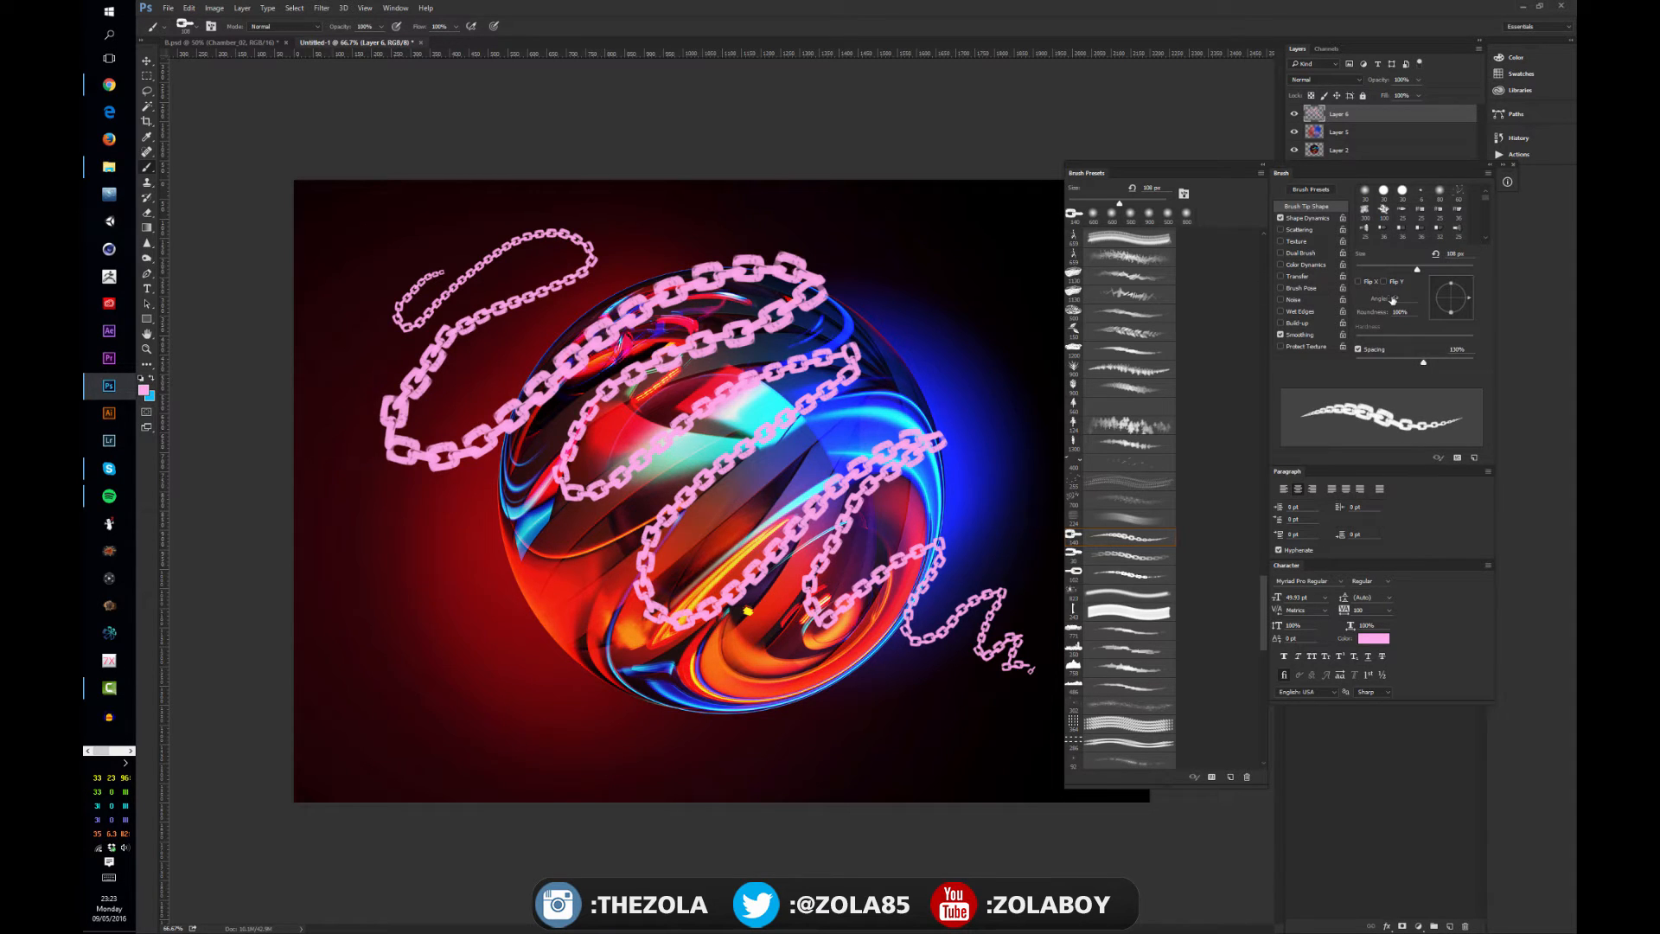
- Shrink the chain brush further, and try out the tip's rotation angle and its flip options
{"action": "mouse_move", "coordinate": [1418, 269]}
{"action": "left_mouse_down"}
{"action": "mouse_move", "coordinate": [1439, 268]}
{"action": "mouse_move", "coordinate": [1398, 271]}
{"action": "mouse_move", "coordinate": [1468, 298]}
{"action": "left_mouse_up"}
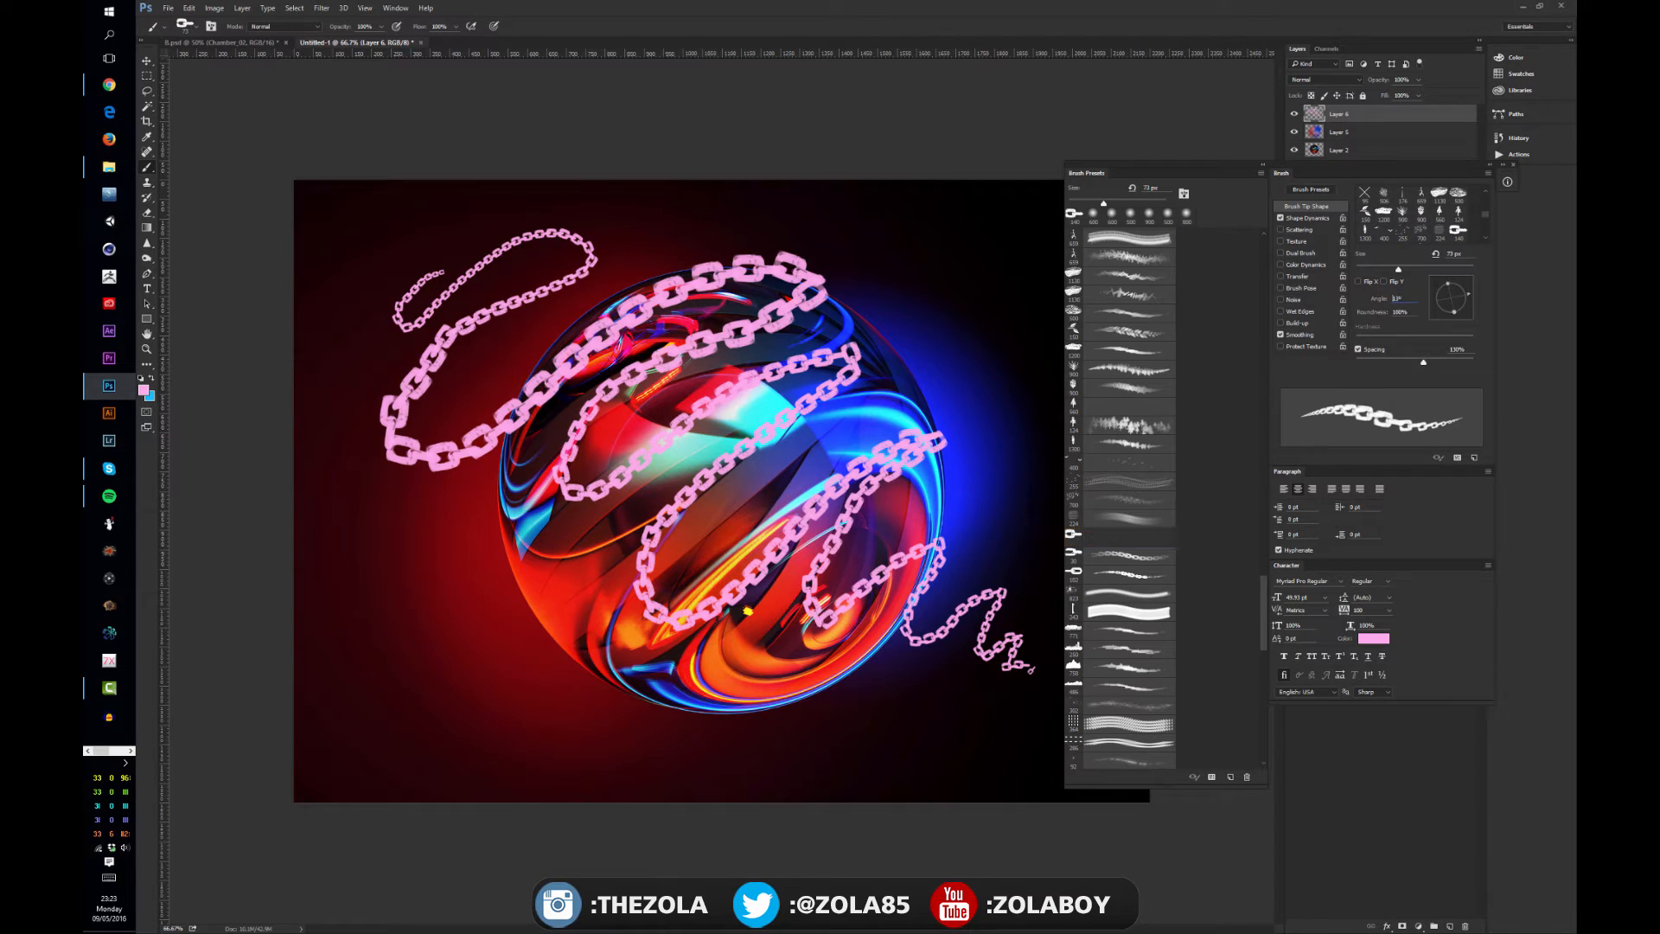
{"action": "key", "text": "Down"}
{"action": "key", "text": "Down"}
{"action": "key", "text": "Down"}
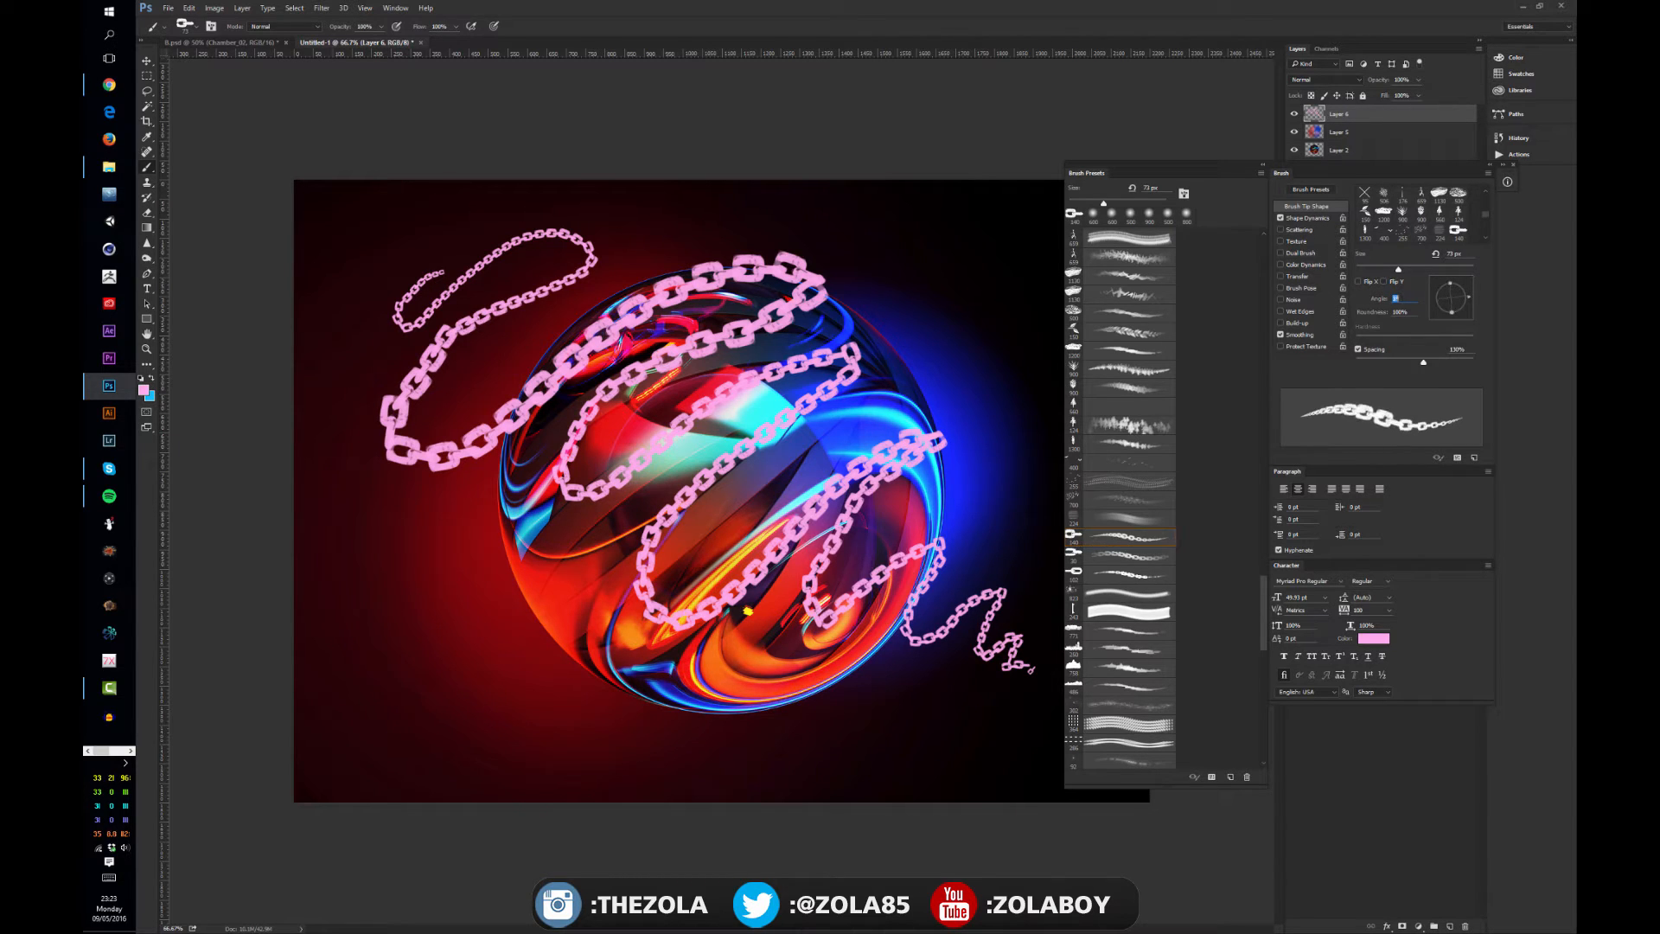
{"action": "key", "text": "Down"}
{"action": "left_click", "coordinate": [1384, 282]}
{"action": "left_click", "coordinate": [1359, 282]}
{"action": "left_click", "coordinate": [1360, 282]}
- Select the scattered brush preset above the chains without renaming it, try a stroke with the preset below it, and undo the stroke
{"action": "left_click_drag", "start_coordinate": [1321, 166], "coordinate": [1323, 165]}
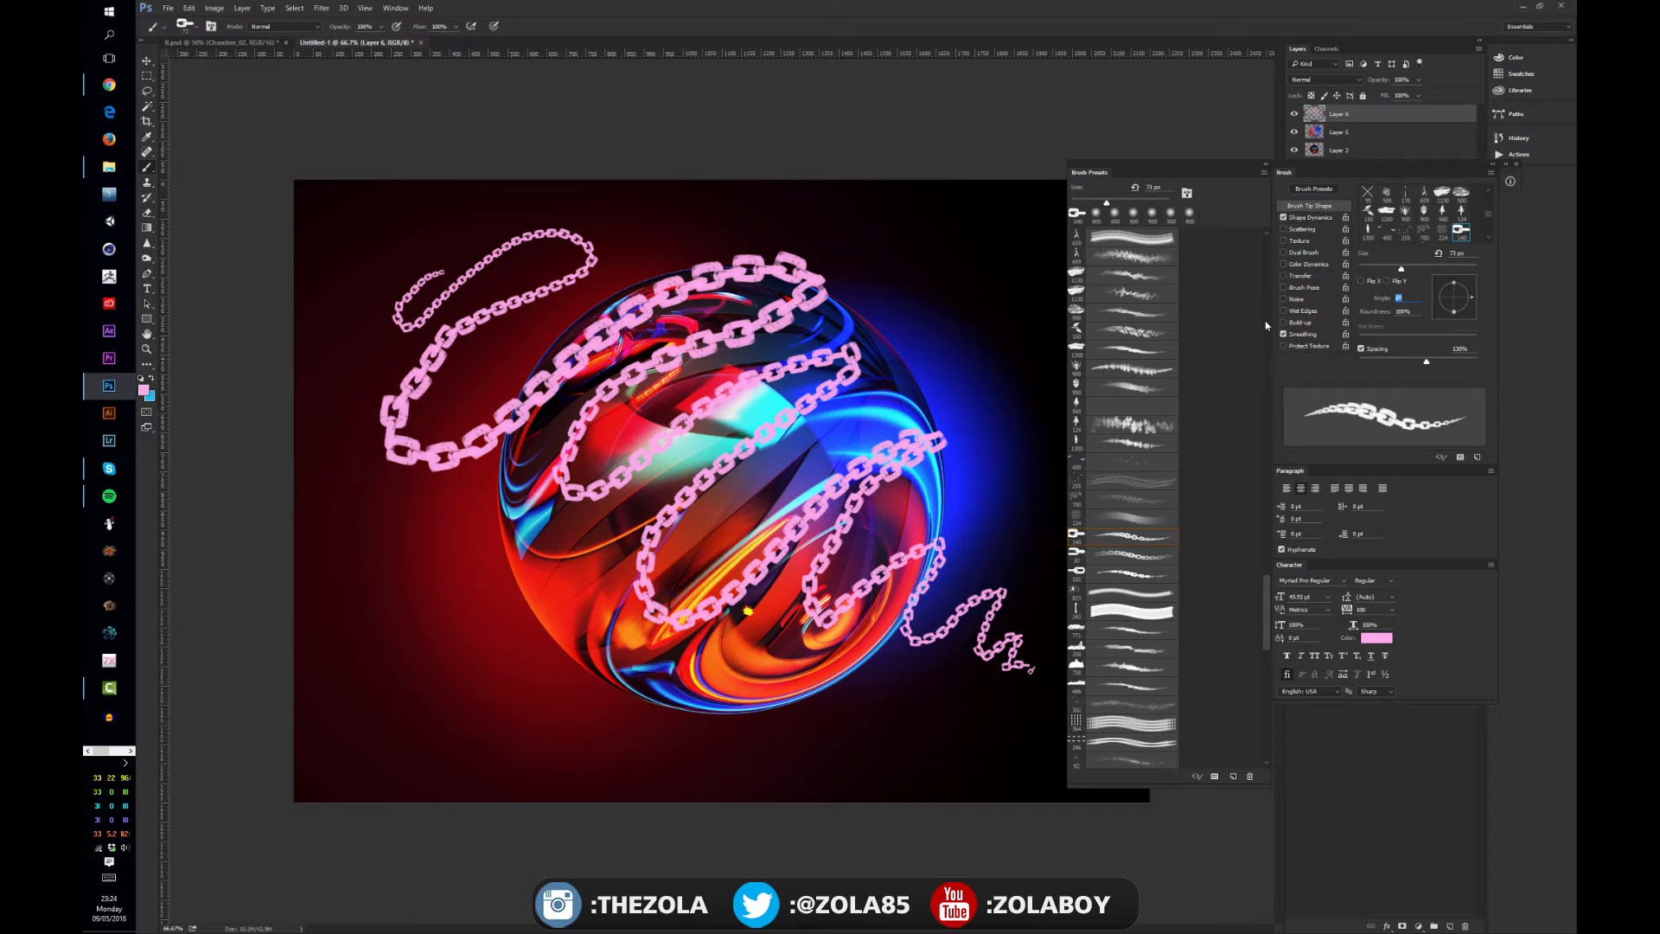
{"action": "double_click", "coordinate": [1088, 459]}
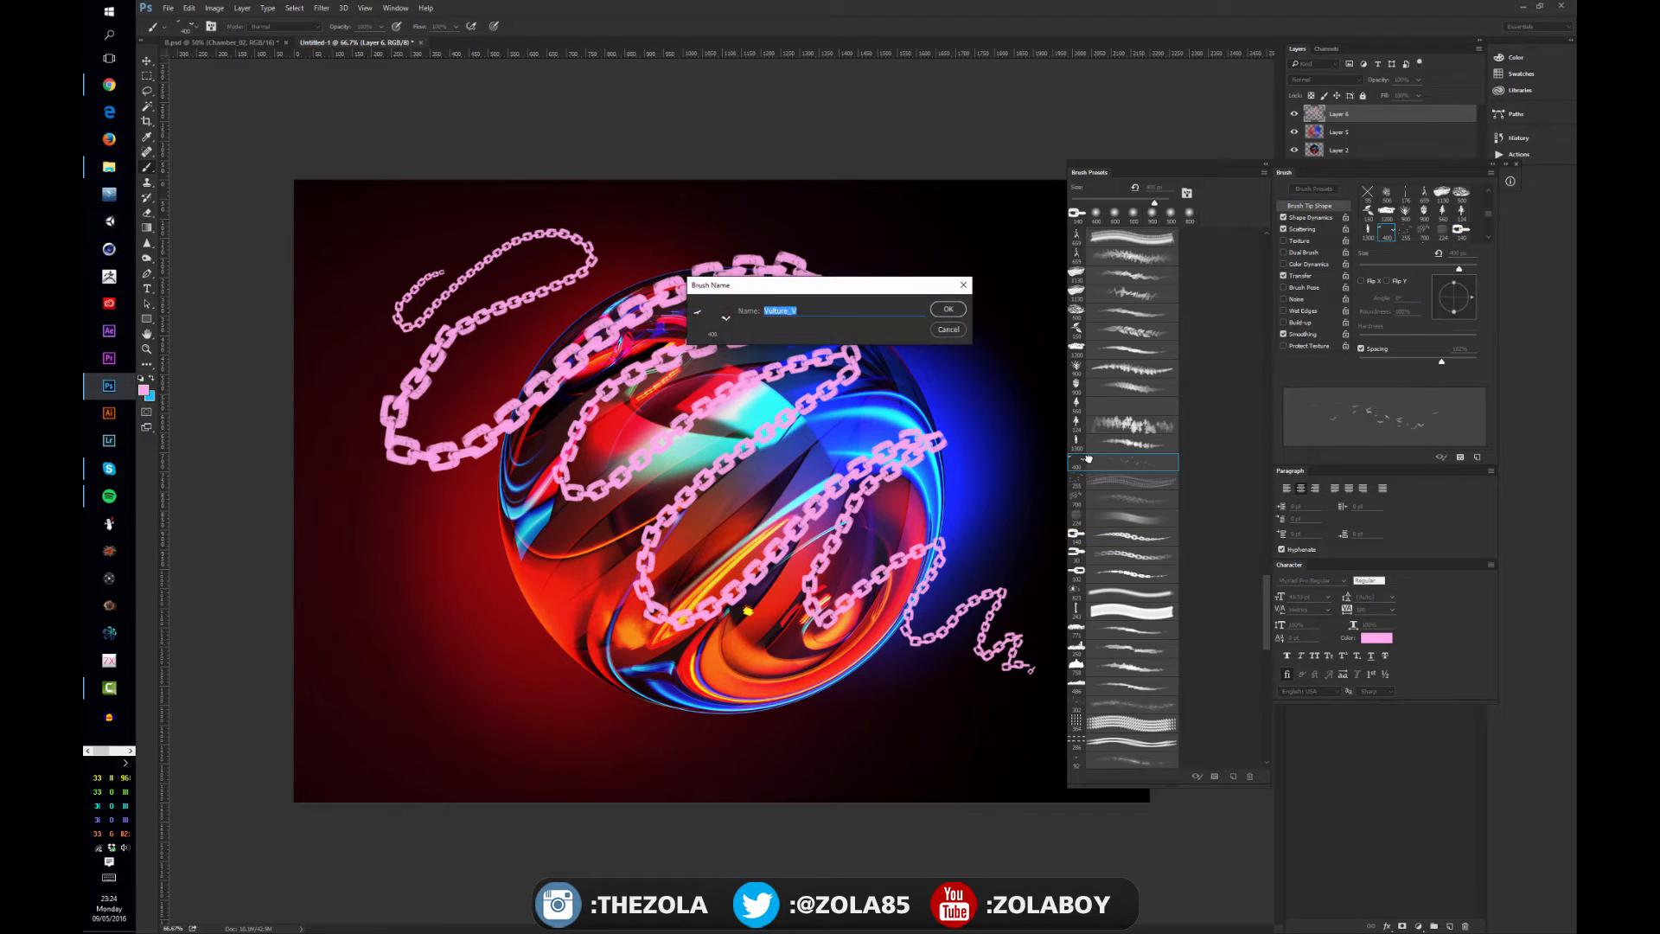
{"action": "left_click", "coordinate": [948, 331]}
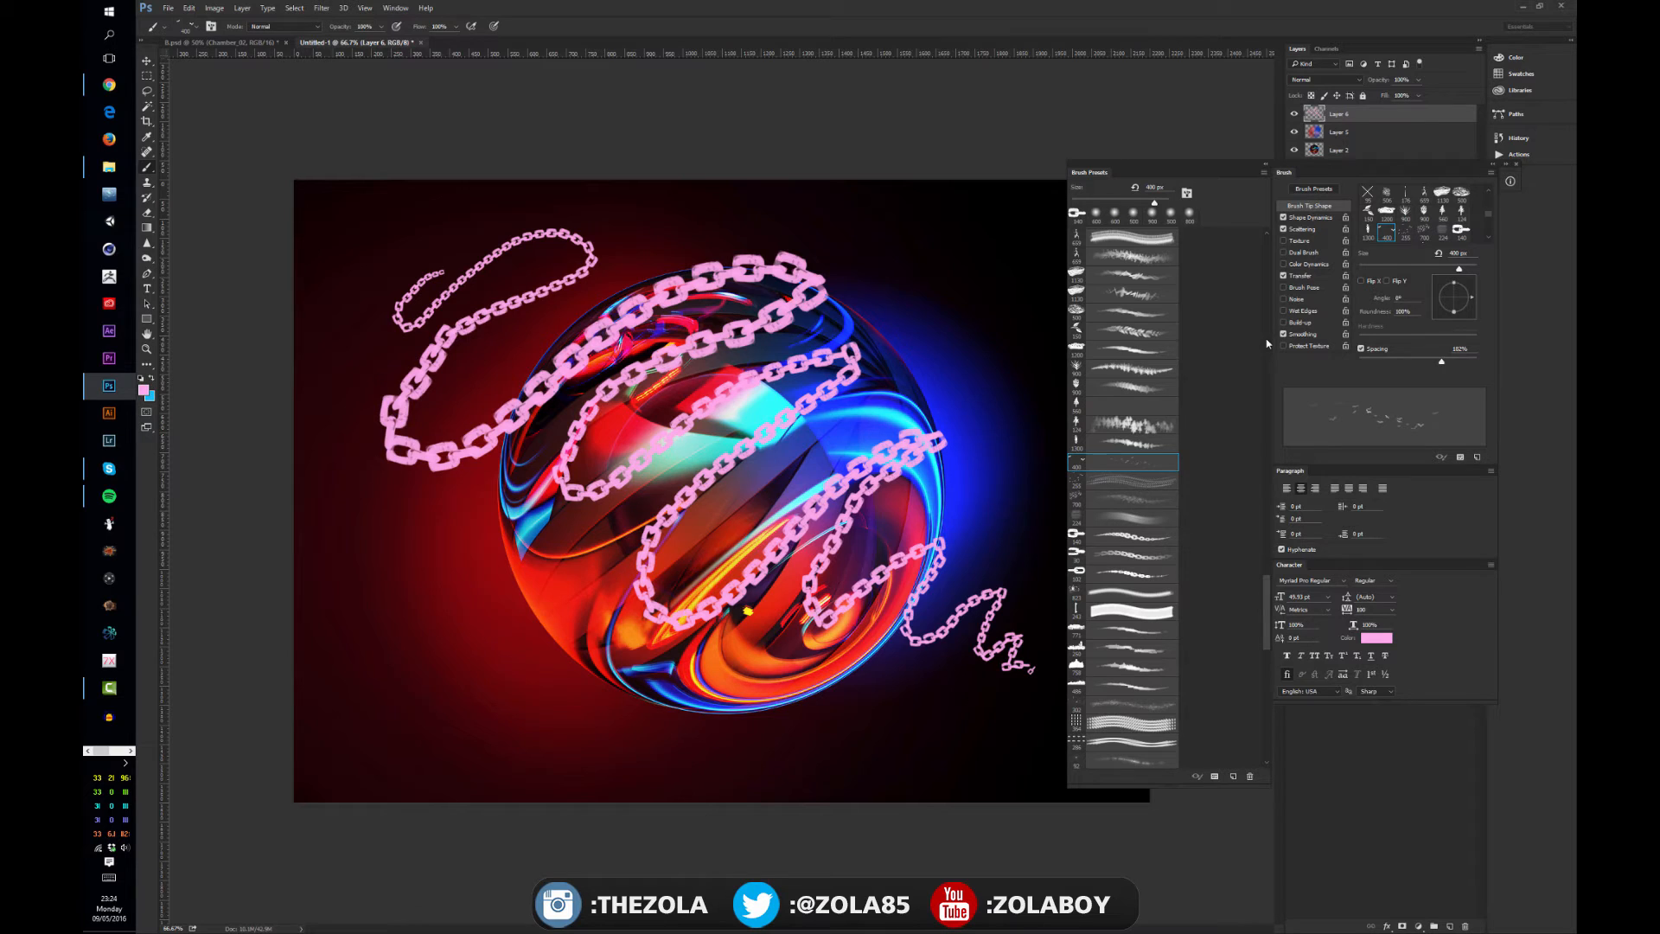
{"action": "left_click", "coordinate": [1128, 482]}
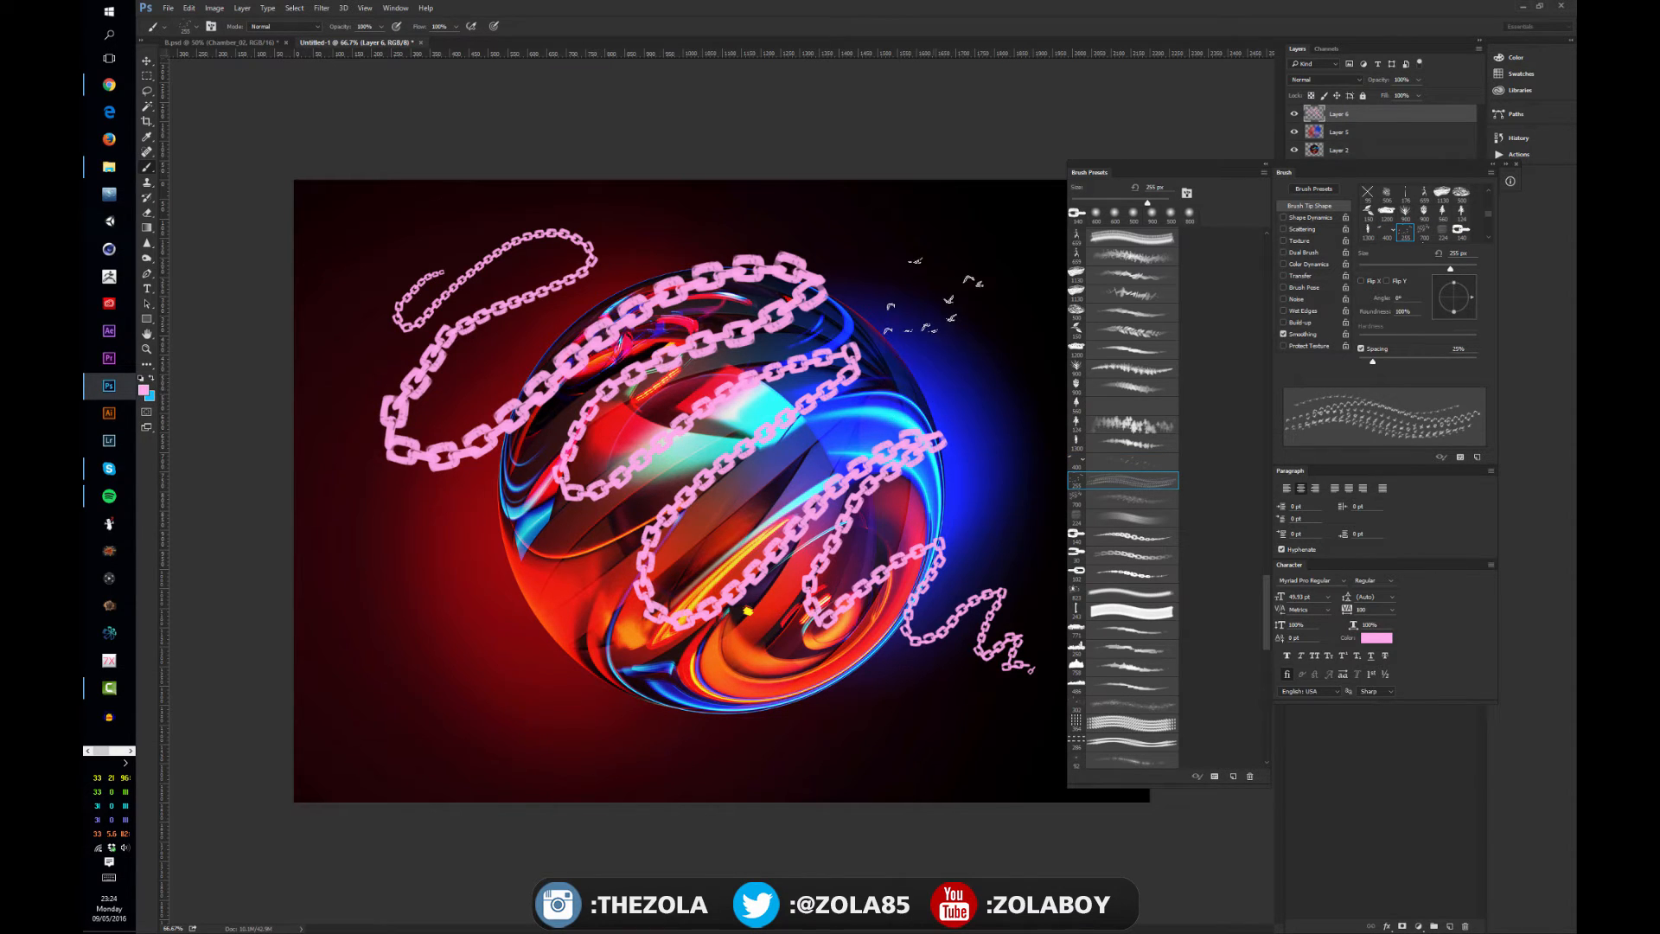
{"action": "left_click_drag", "start_coordinate": [942, 294], "coordinate": [991, 484]}
{"action": "key", "text": "ctrl+z"}
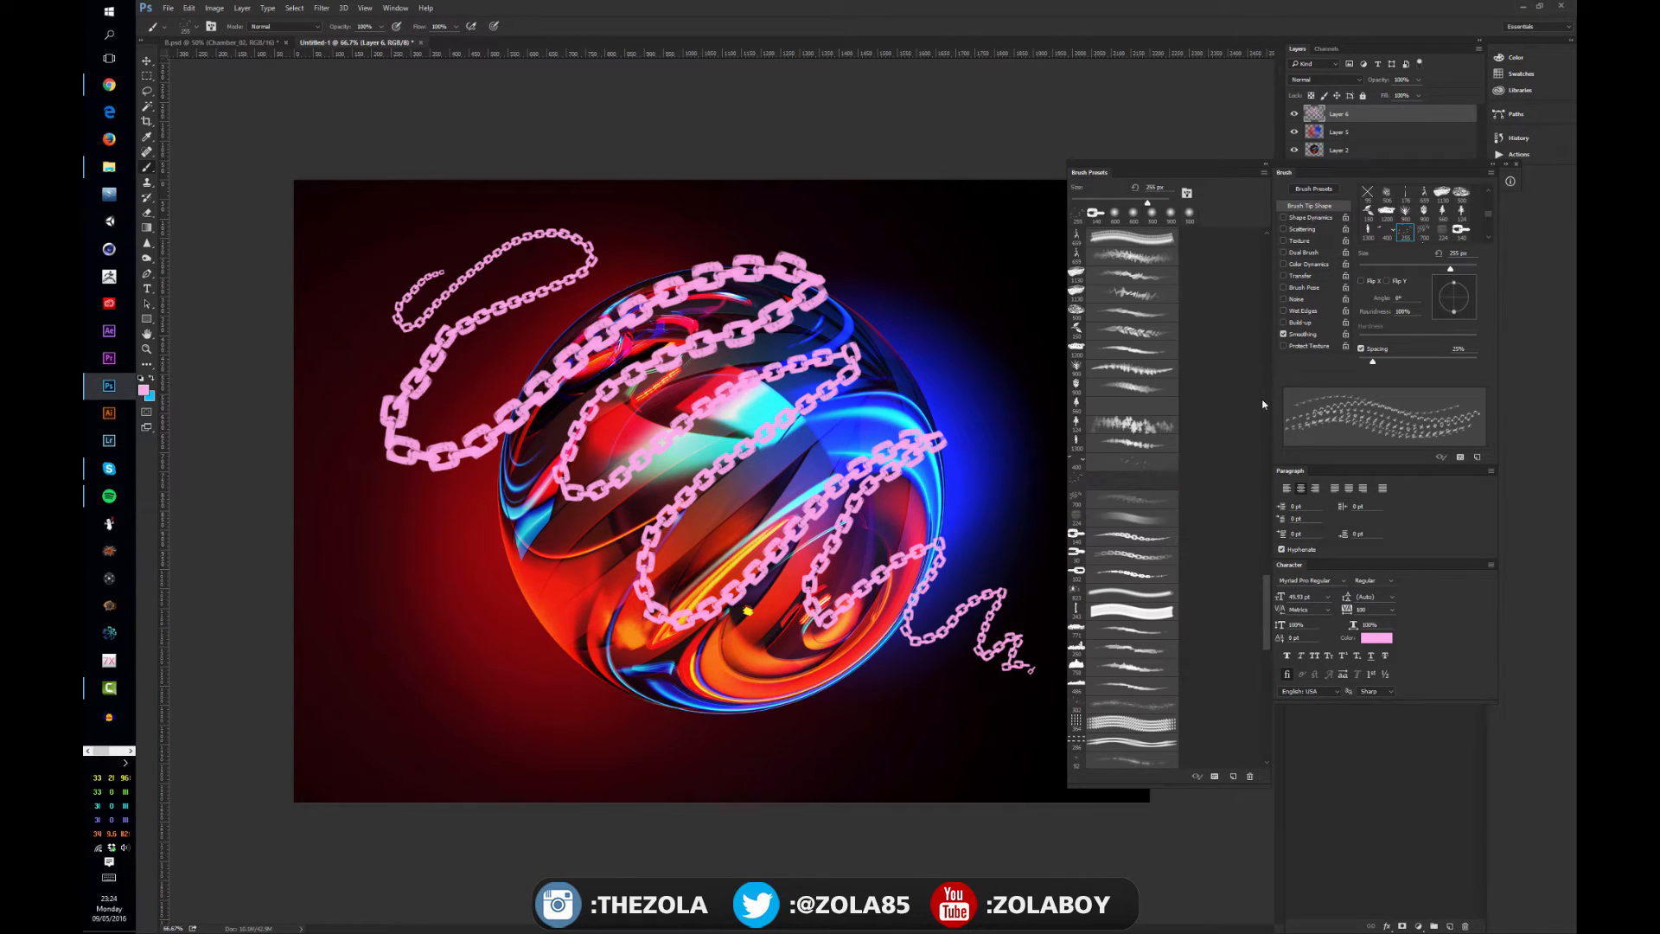
- Clear all the pink chain strokes from the layer, leaving no active selection
{"action": "key", "text": "ctrl+a"}
{"action": "key", "text": "Delete"}
{"action": "key", "text": "ctrl+d"}
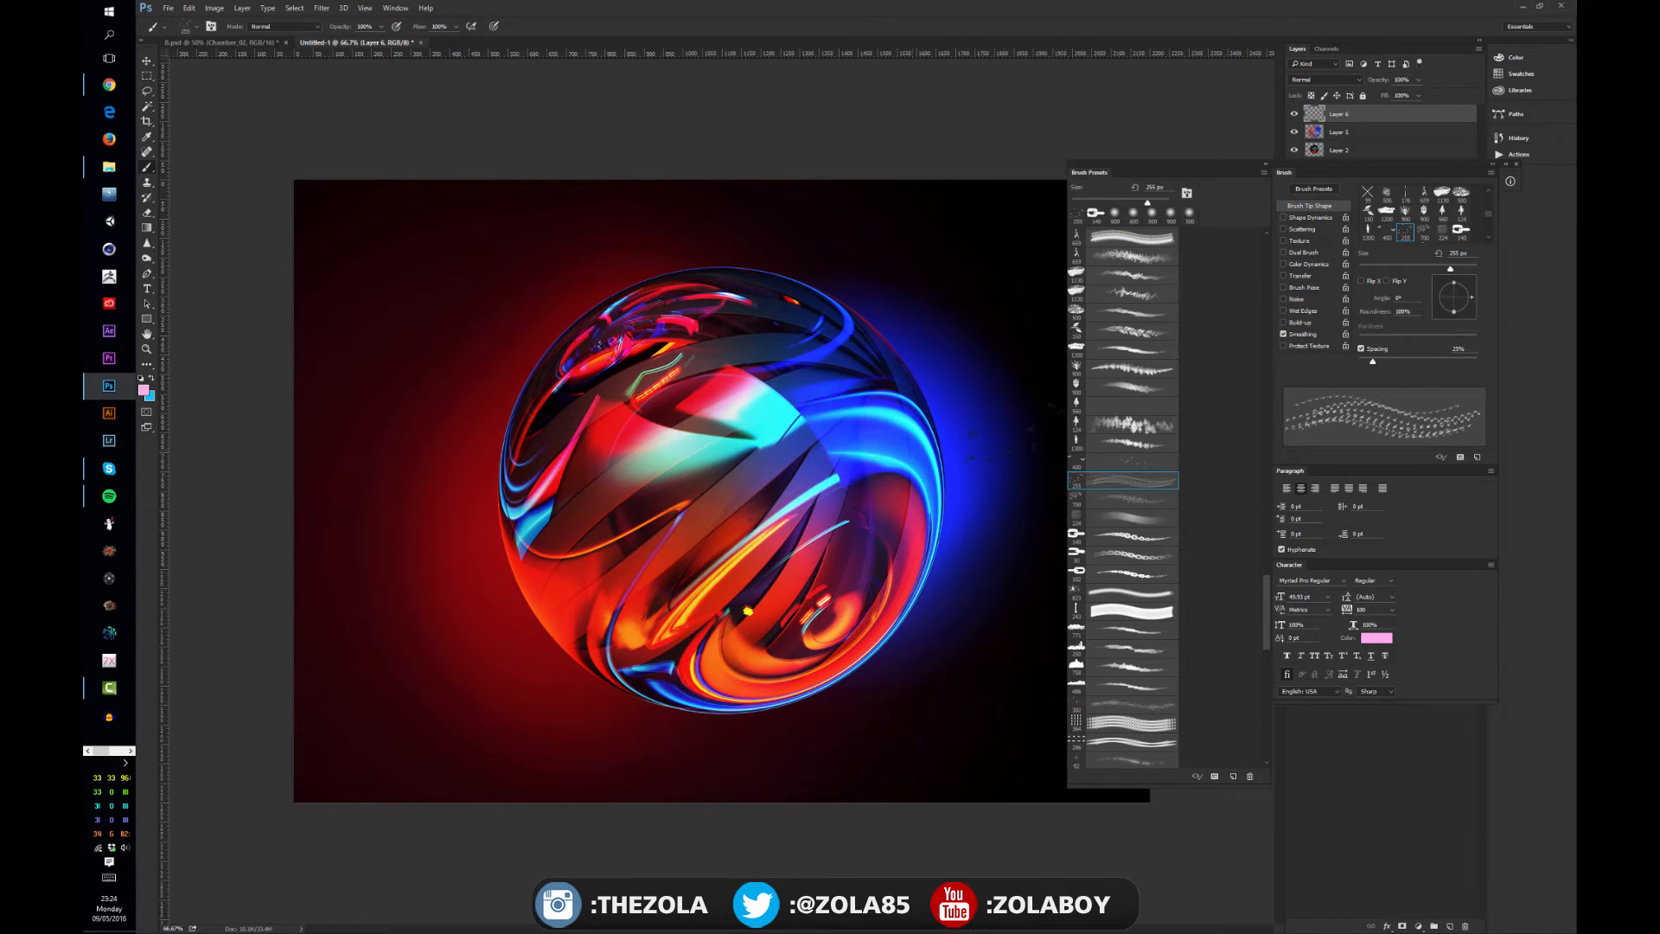
- Choose the flying-birds brush preset, set the colours to white foreground and black background, and paint birds across the sphere
{"action": "left_click", "coordinate": [1143, 463]}
{"action": "mouse_move", "coordinate": [644, 255]}
{"action": "left_mouse_down"}
{"action": "mouse_move", "coordinate": [908, 328]}
{"action": "mouse_move", "coordinate": [588, 458]}
{"action": "mouse_move", "coordinate": [485, 553]}
{"action": "mouse_move", "coordinate": [778, 554]}
{"action": "mouse_move", "coordinate": [761, 597]}
{"action": "mouse_move", "coordinate": [657, 649]}
{"action": "mouse_move", "coordinate": [927, 581]}
{"action": "left_mouse_up"}
{"action": "key", "text": "ctrl+z"}
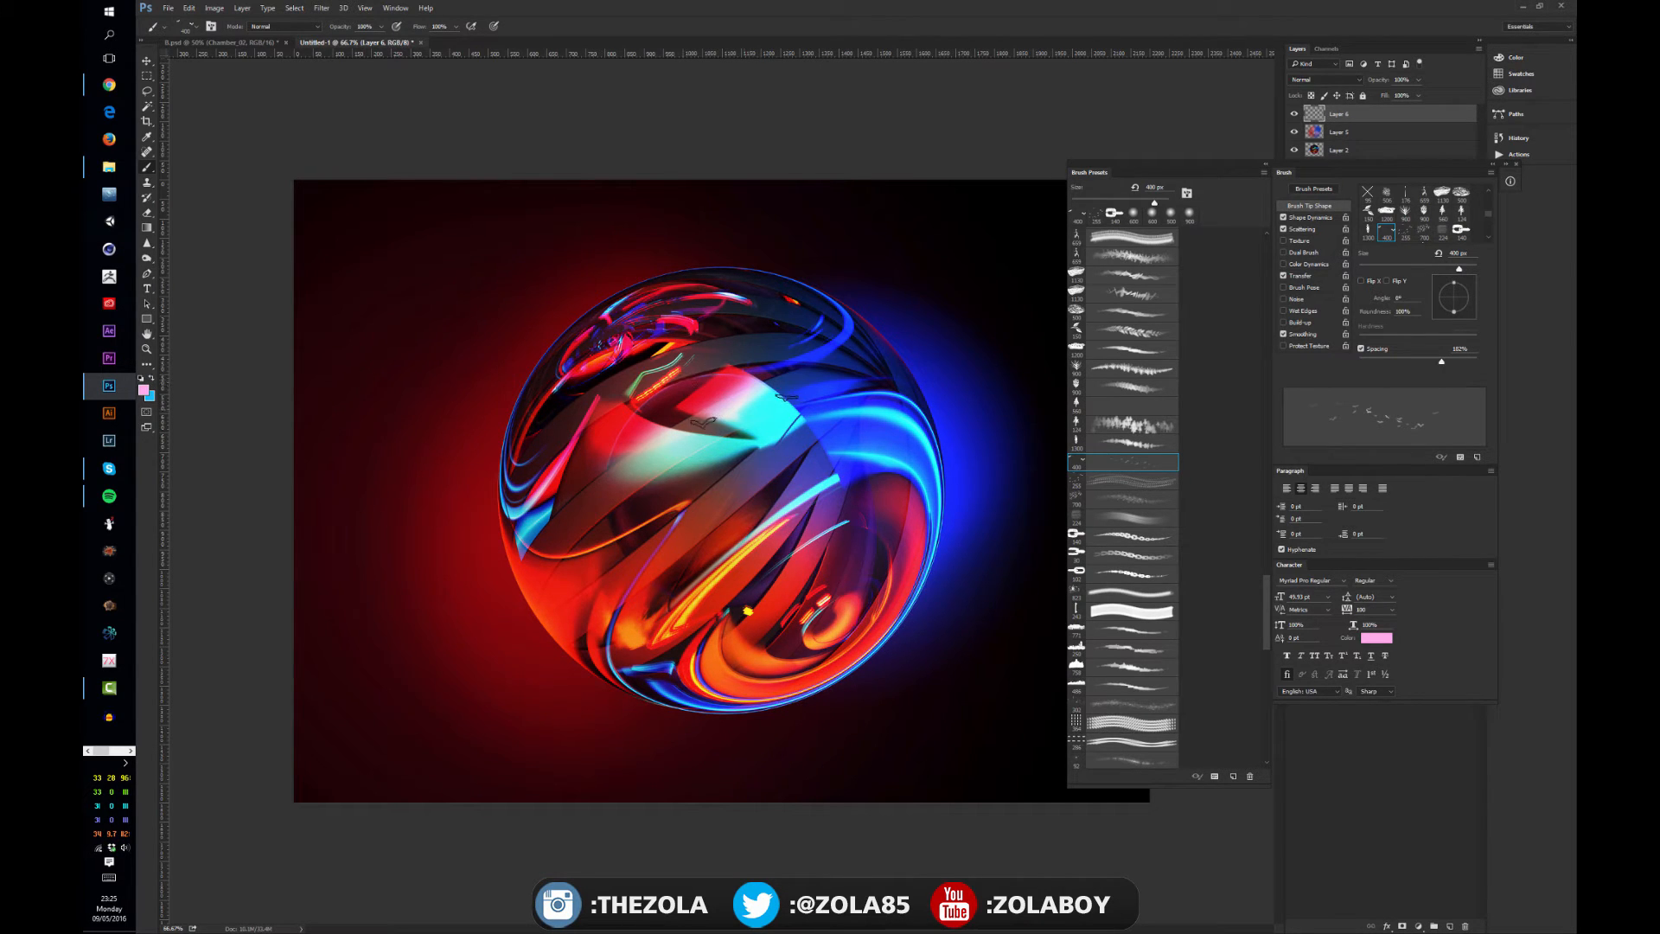
{"action": "key", "text": "x"}
{"action": "key", "text": "d"}
{"action": "key", "text": "x"}
{"action": "mouse_move", "coordinate": [597, 406]}
{"action": "left_mouse_down"}
{"action": "mouse_move", "coordinate": [657, 394]}
{"action": "mouse_move", "coordinate": [877, 490]}
{"action": "mouse_move", "coordinate": [553, 579]}
{"action": "mouse_move", "coordinate": [908, 575]}
{"action": "mouse_move", "coordinate": [554, 588]}
{"action": "left_mouse_up"}
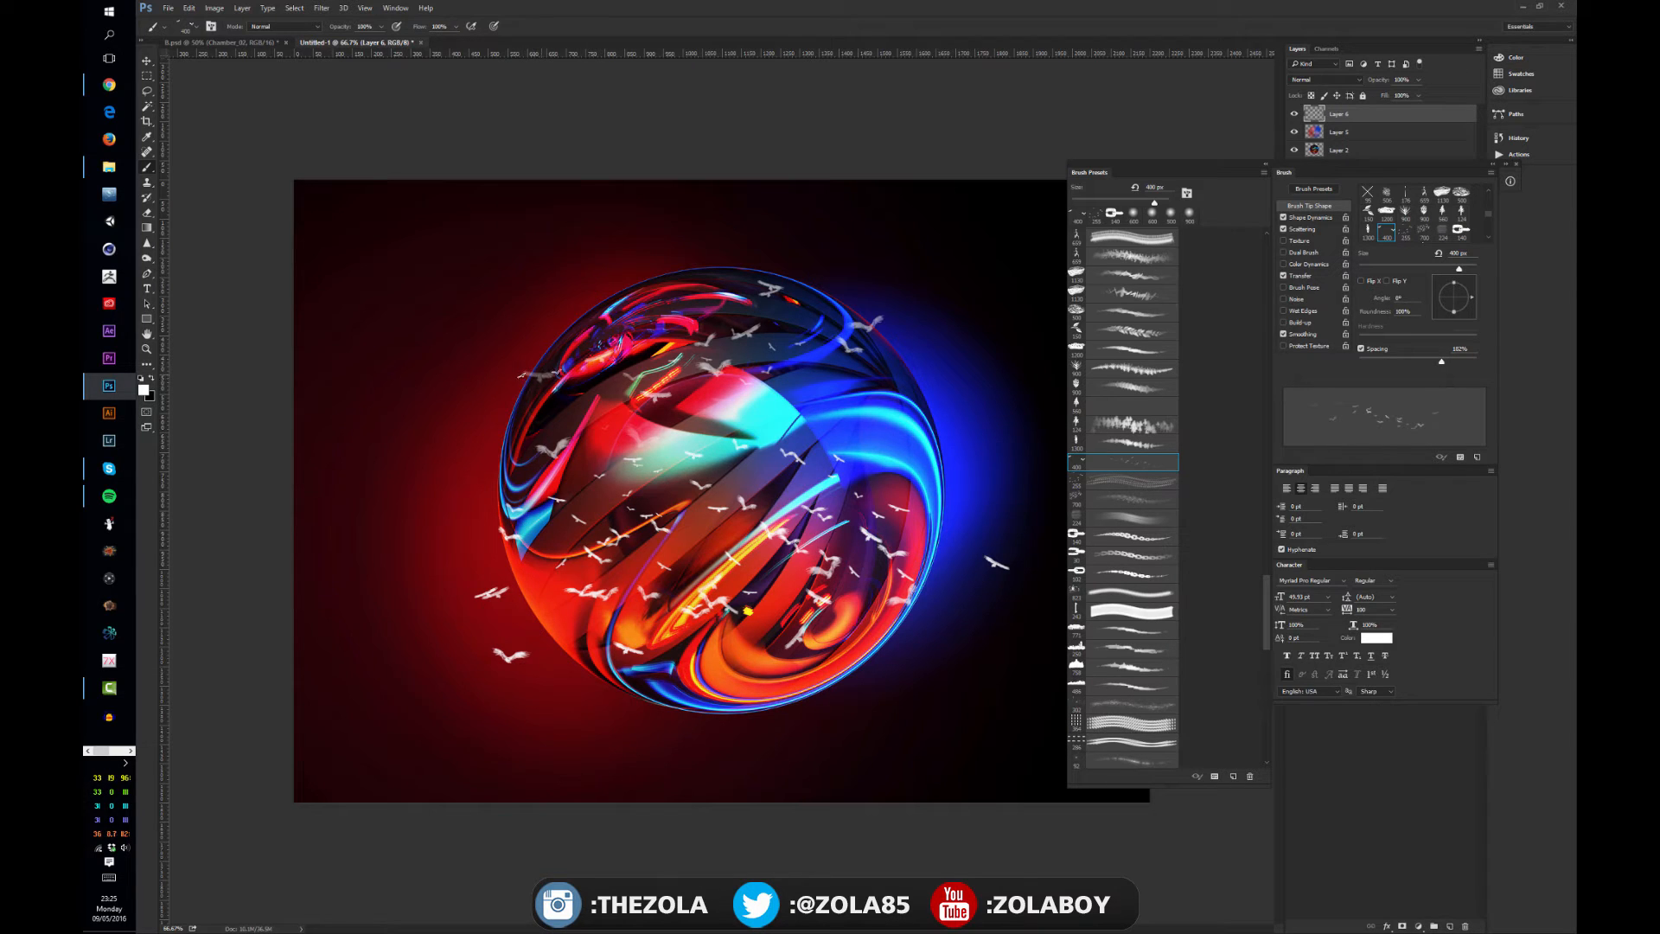
{"action": "key", "text": "v"}
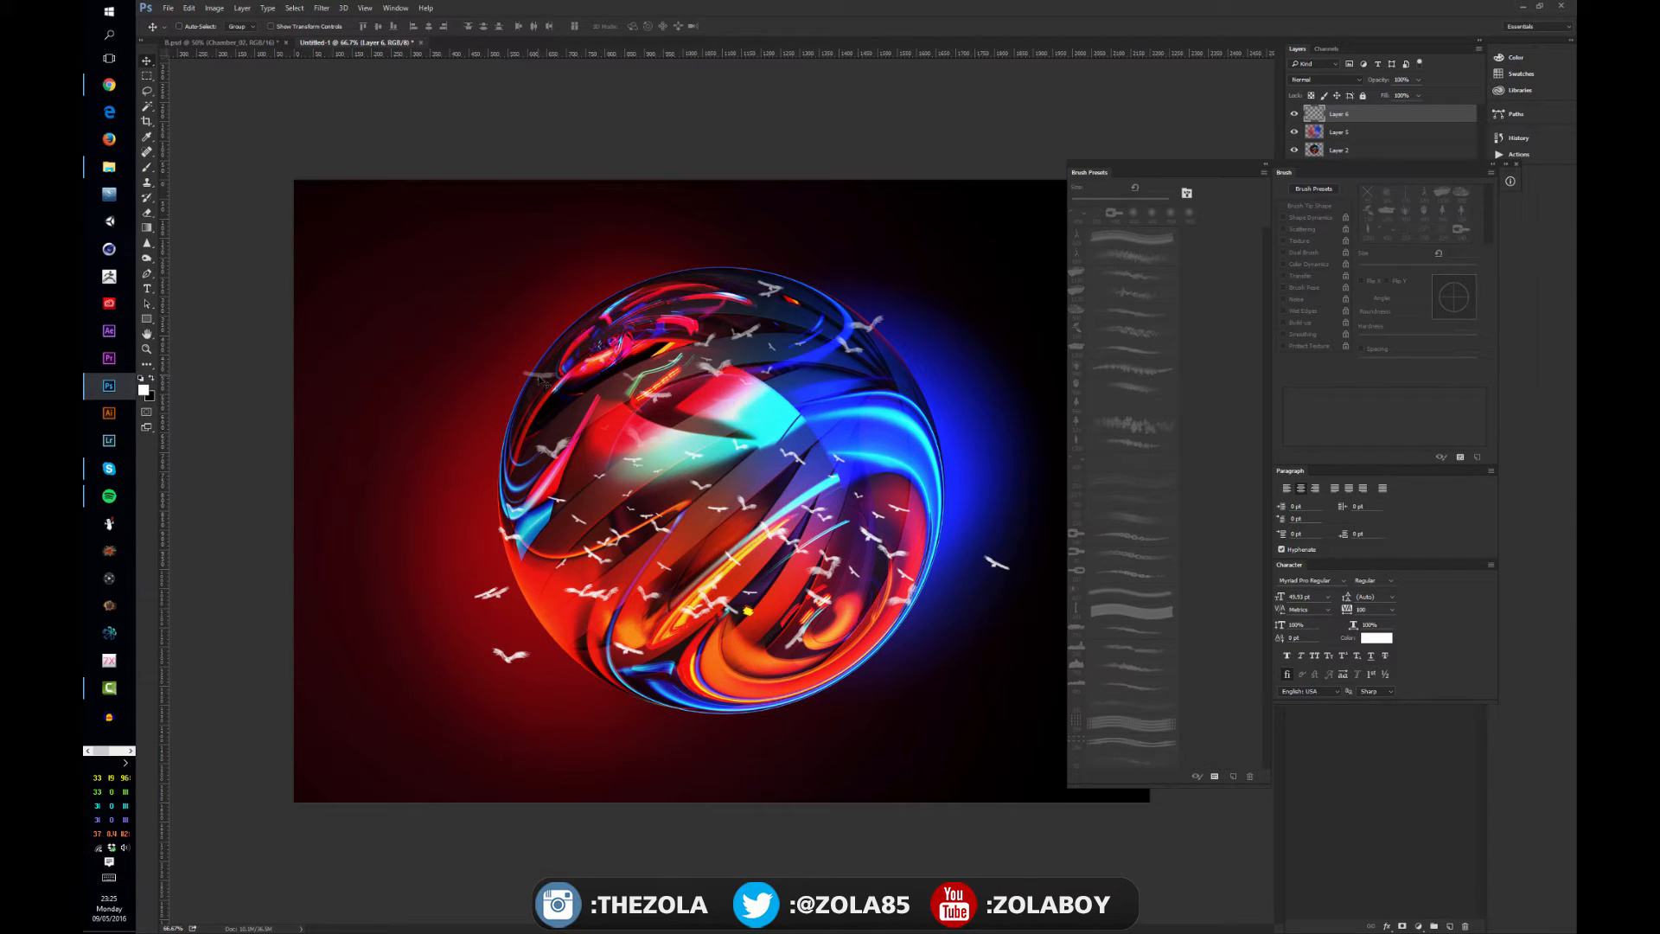
{"action": "key", "text": "b"}
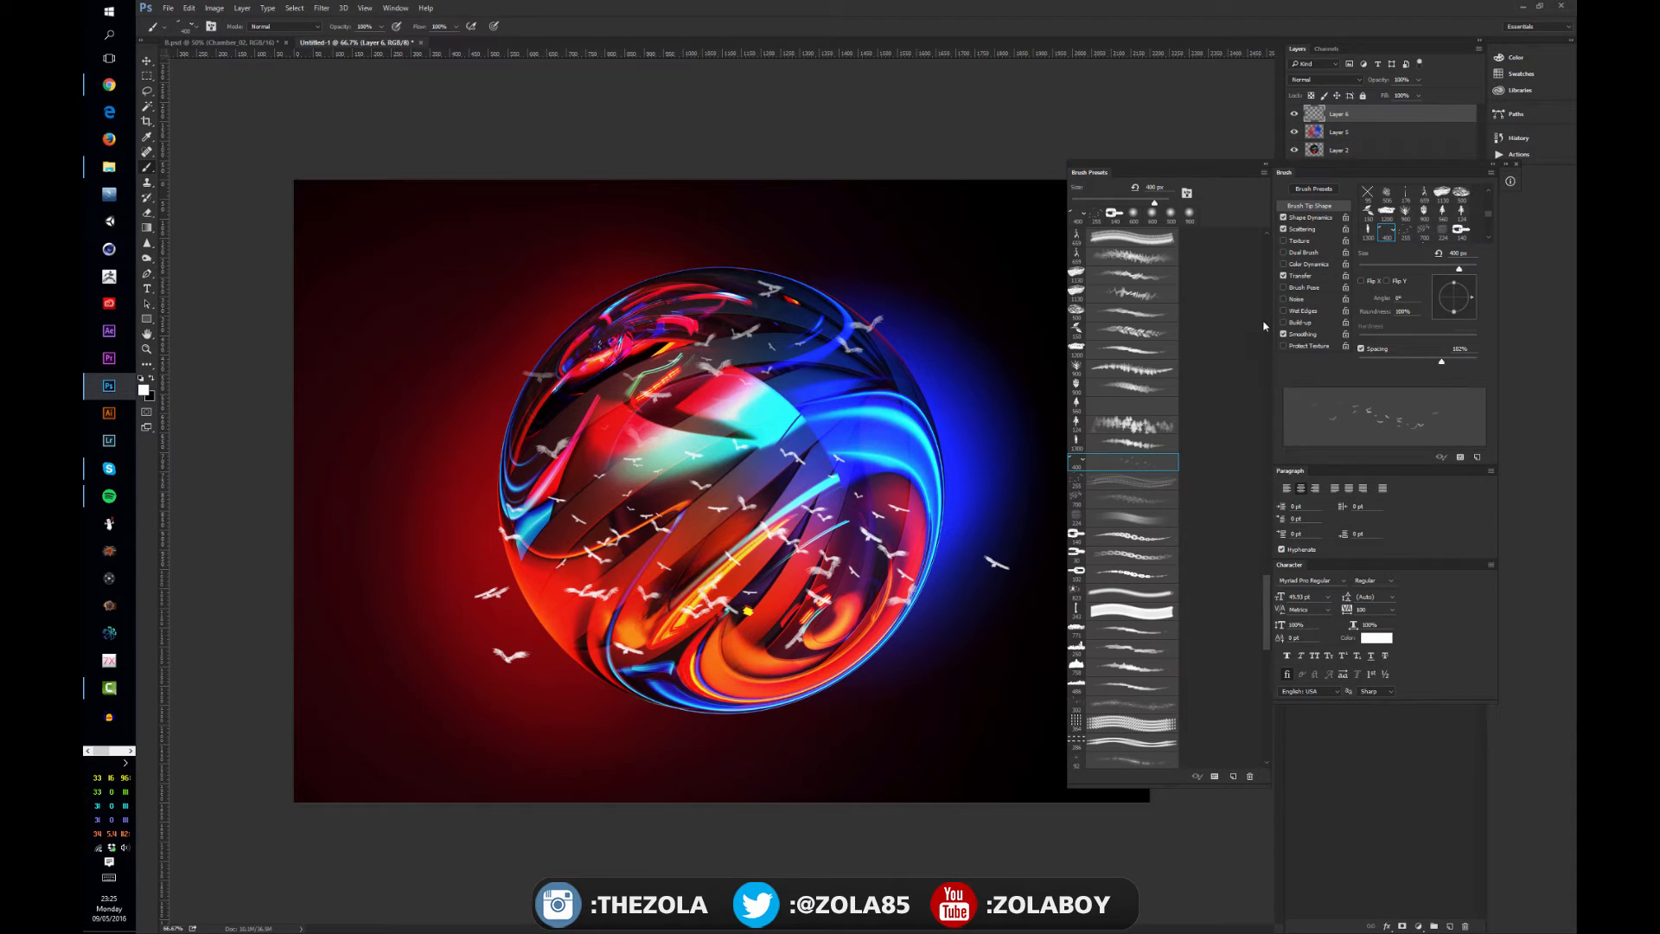
- Paint a dense row of white bare trees across the sphere with the tree brush preset
{"action": "left_click", "coordinate": [1125, 350]}
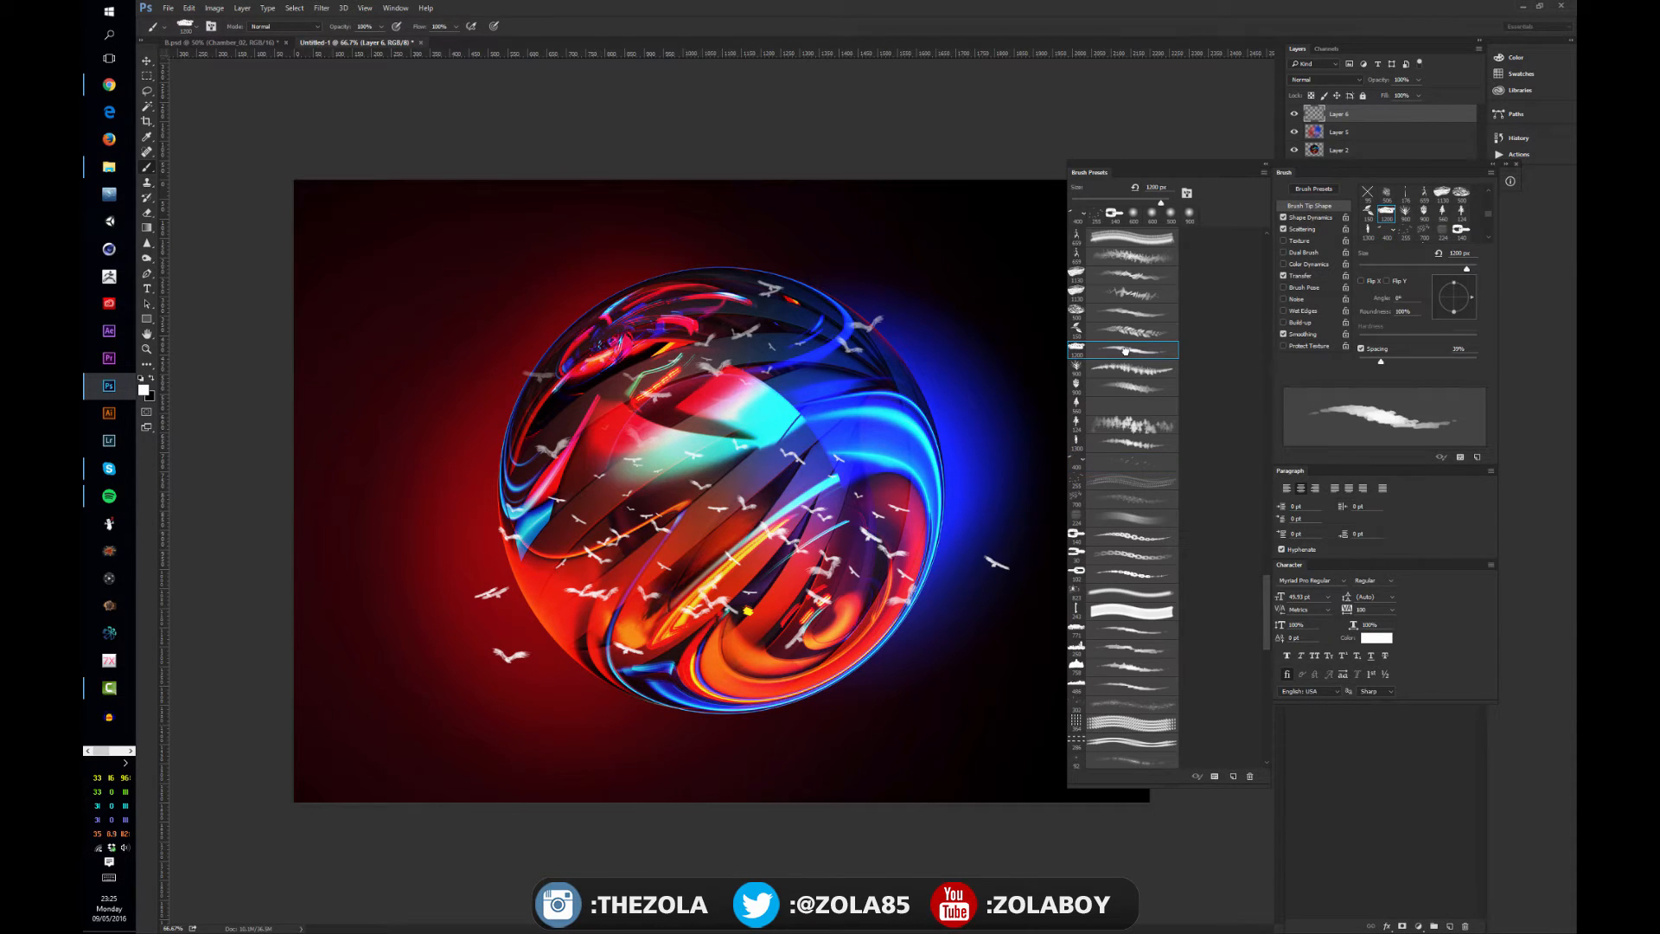
{"action": "left_click", "coordinate": [1144, 370]}
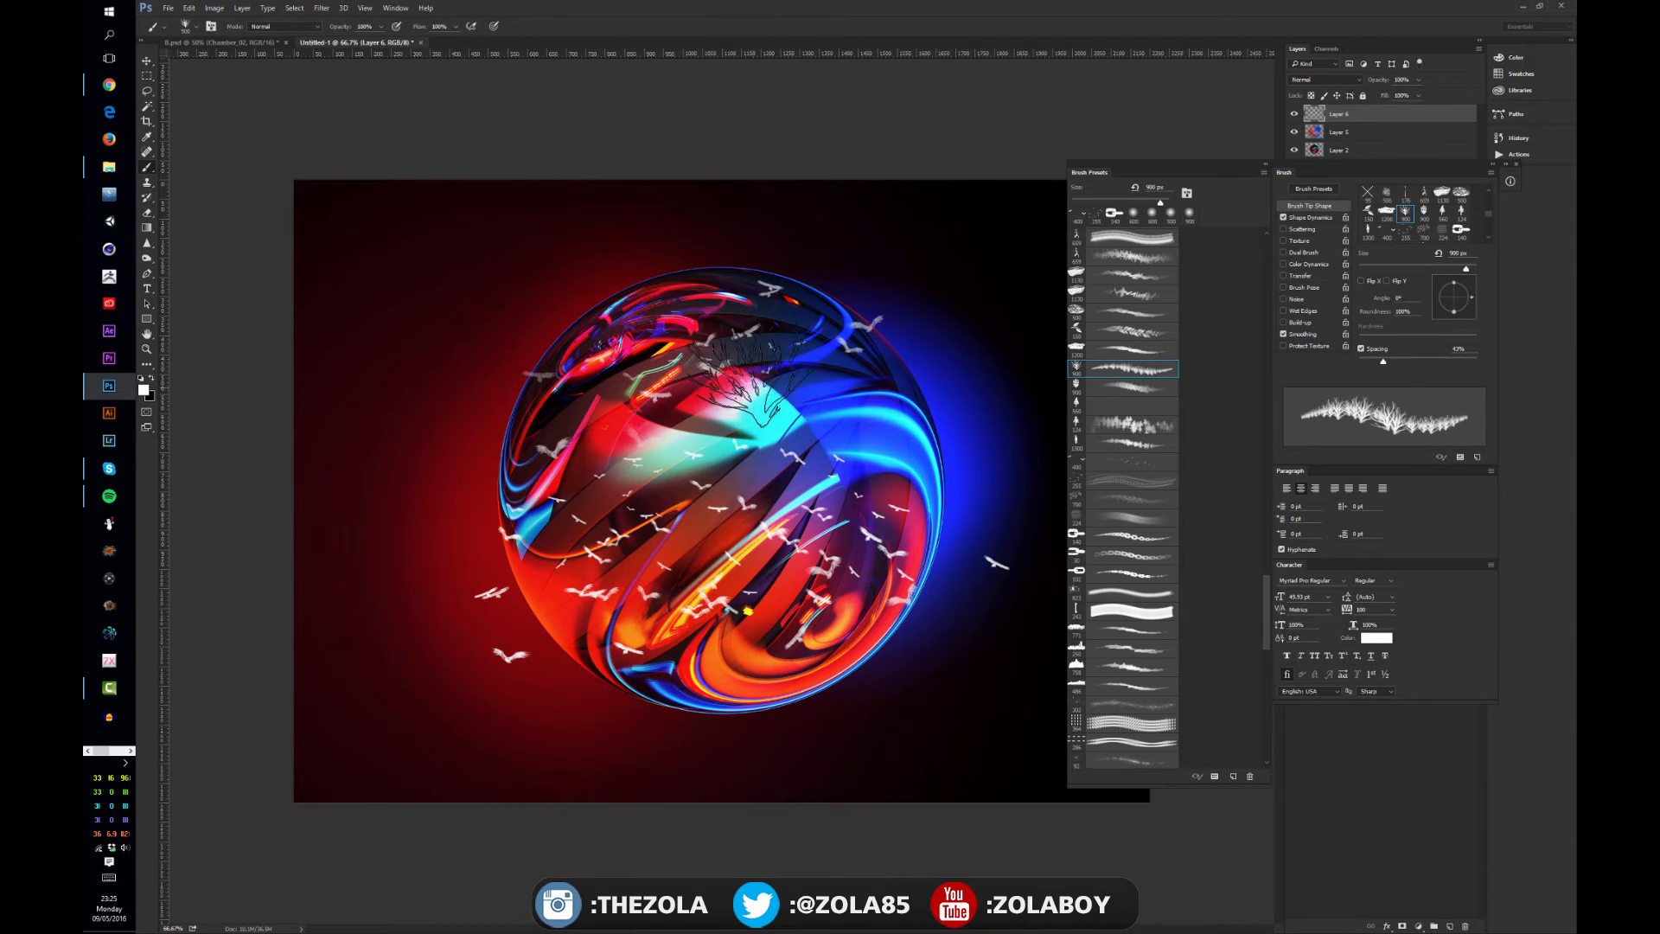
{"action": "mouse_move", "coordinate": [424, 498]}
{"action": "left_mouse_down"}
{"action": "mouse_move", "coordinate": [626, 450]}
{"action": "mouse_move", "coordinate": [865, 437]}
{"action": "mouse_move", "coordinate": [834, 544]}
{"action": "mouse_move", "coordinate": [670, 553]}
{"action": "left_mouse_up"}
{"action": "mouse_move", "coordinate": [510, 544]}
{"action": "left_mouse_down"}
{"action": "mouse_move", "coordinate": [821, 571]}
{"action": "mouse_move", "coordinate": [787, 553]}
{"action": "mouse_move", "coordinate": [839, 528]}
{"action": "mouse_move", "coordinate": [571, 541]}
{"action": "mouse_move", "coordinate": [761, 510]}
{"action": "mouse_move", "coordinate": [822, 518]}
{"action": "left_mouse_up"}
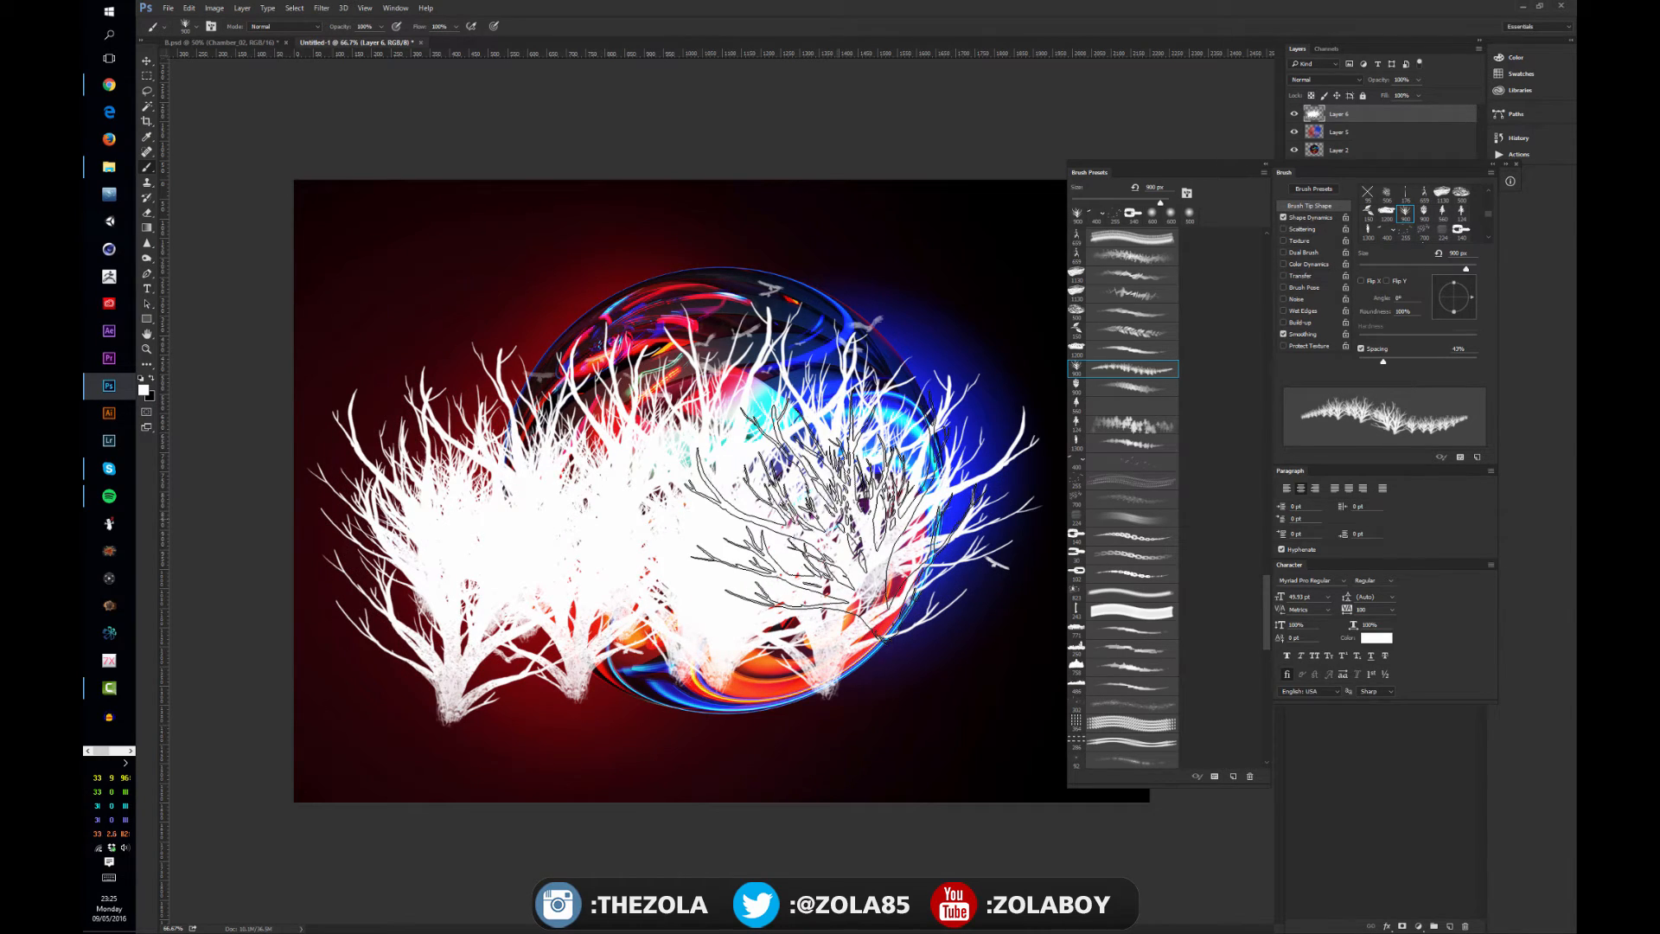
- Clear the bird and tree strokes from the layer and deselect
{"action": "key", "text": "ctrl+a"}
{"action": "key", "text": "Delete"}
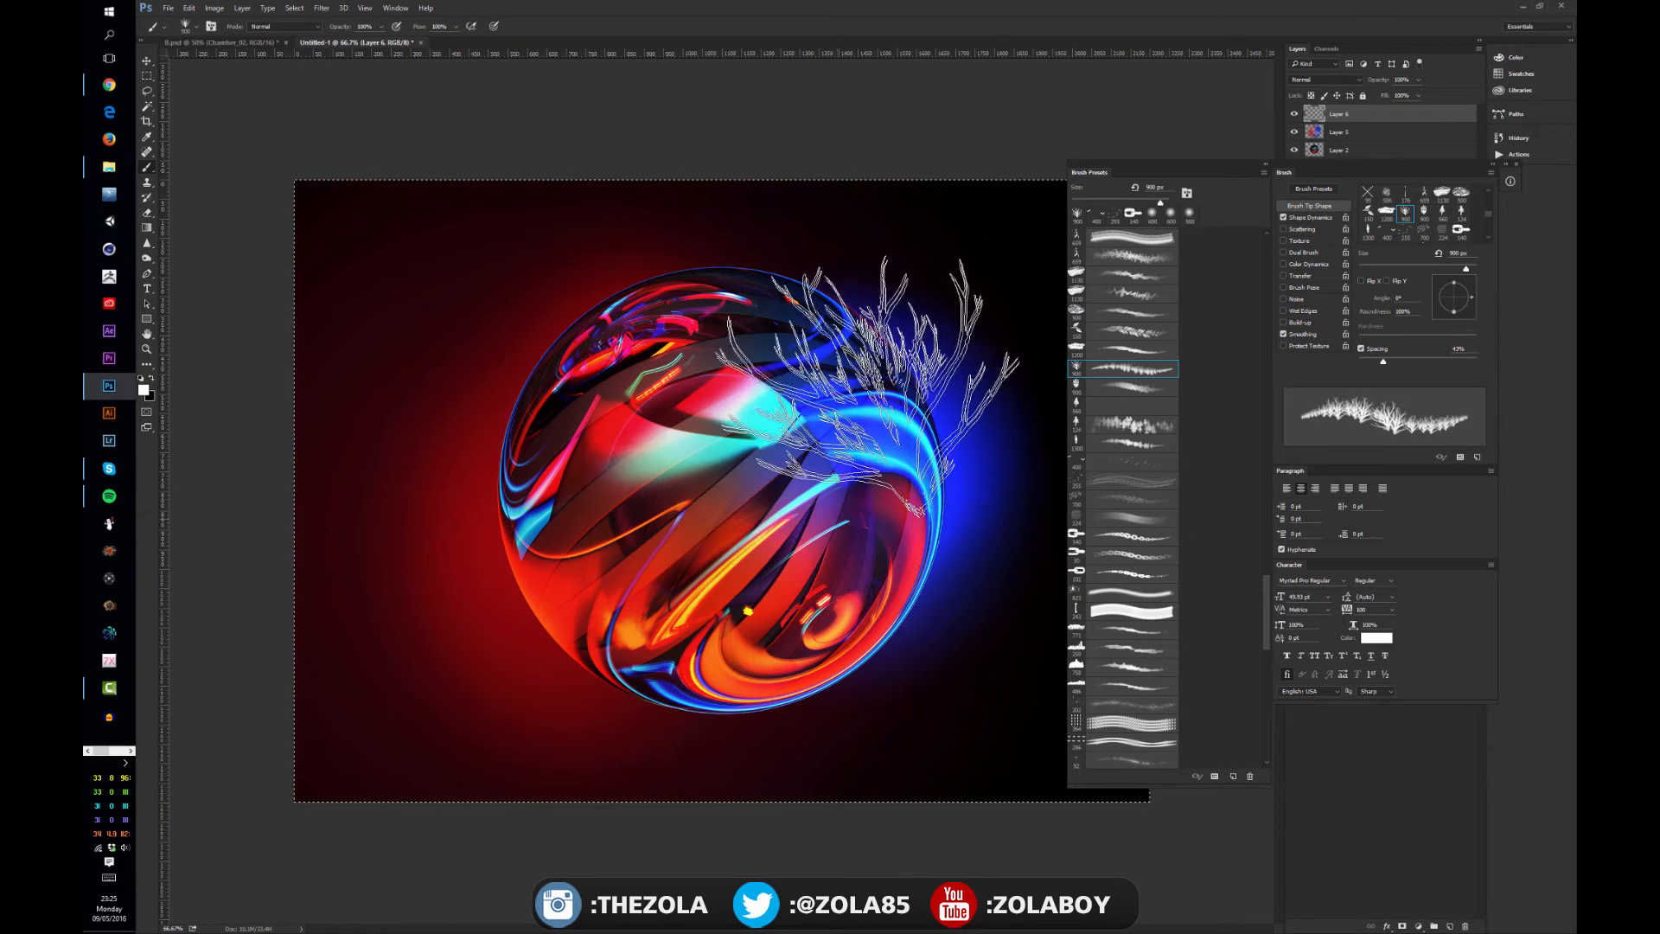
{"action": "key", "text": "ctrl+d"}
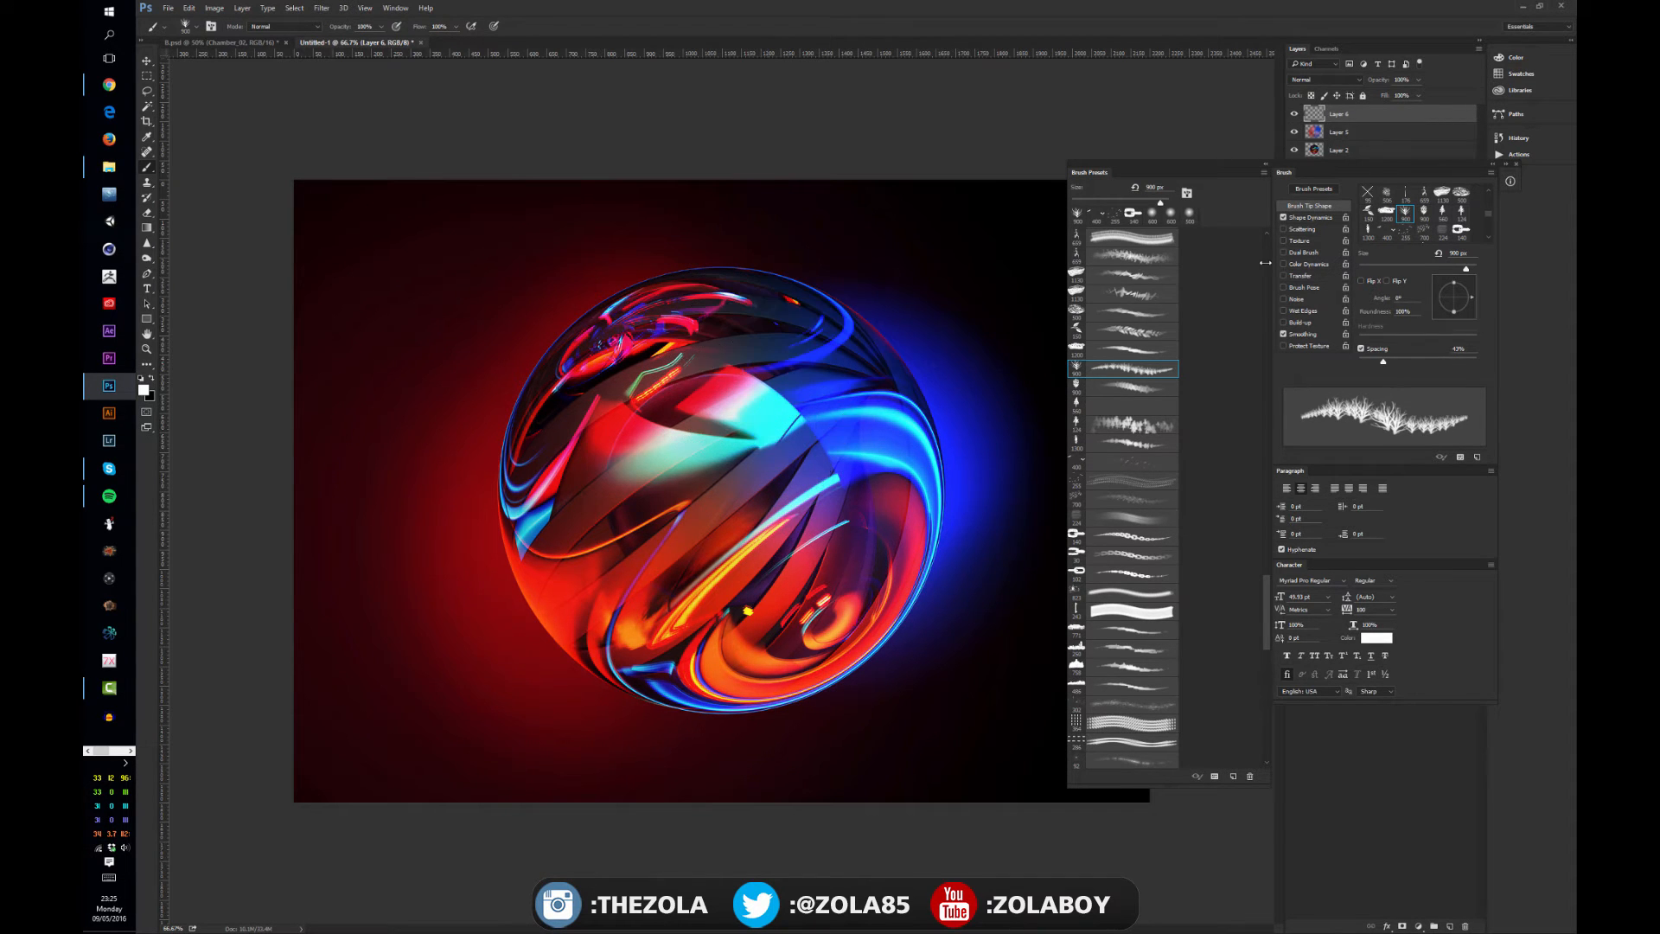
- Choose the leaf-branch brush preset, undo a first stroke, and paint a white leaf vine winding around the sphere
{"action": "left_click", "coordinate": [1131, 332]}
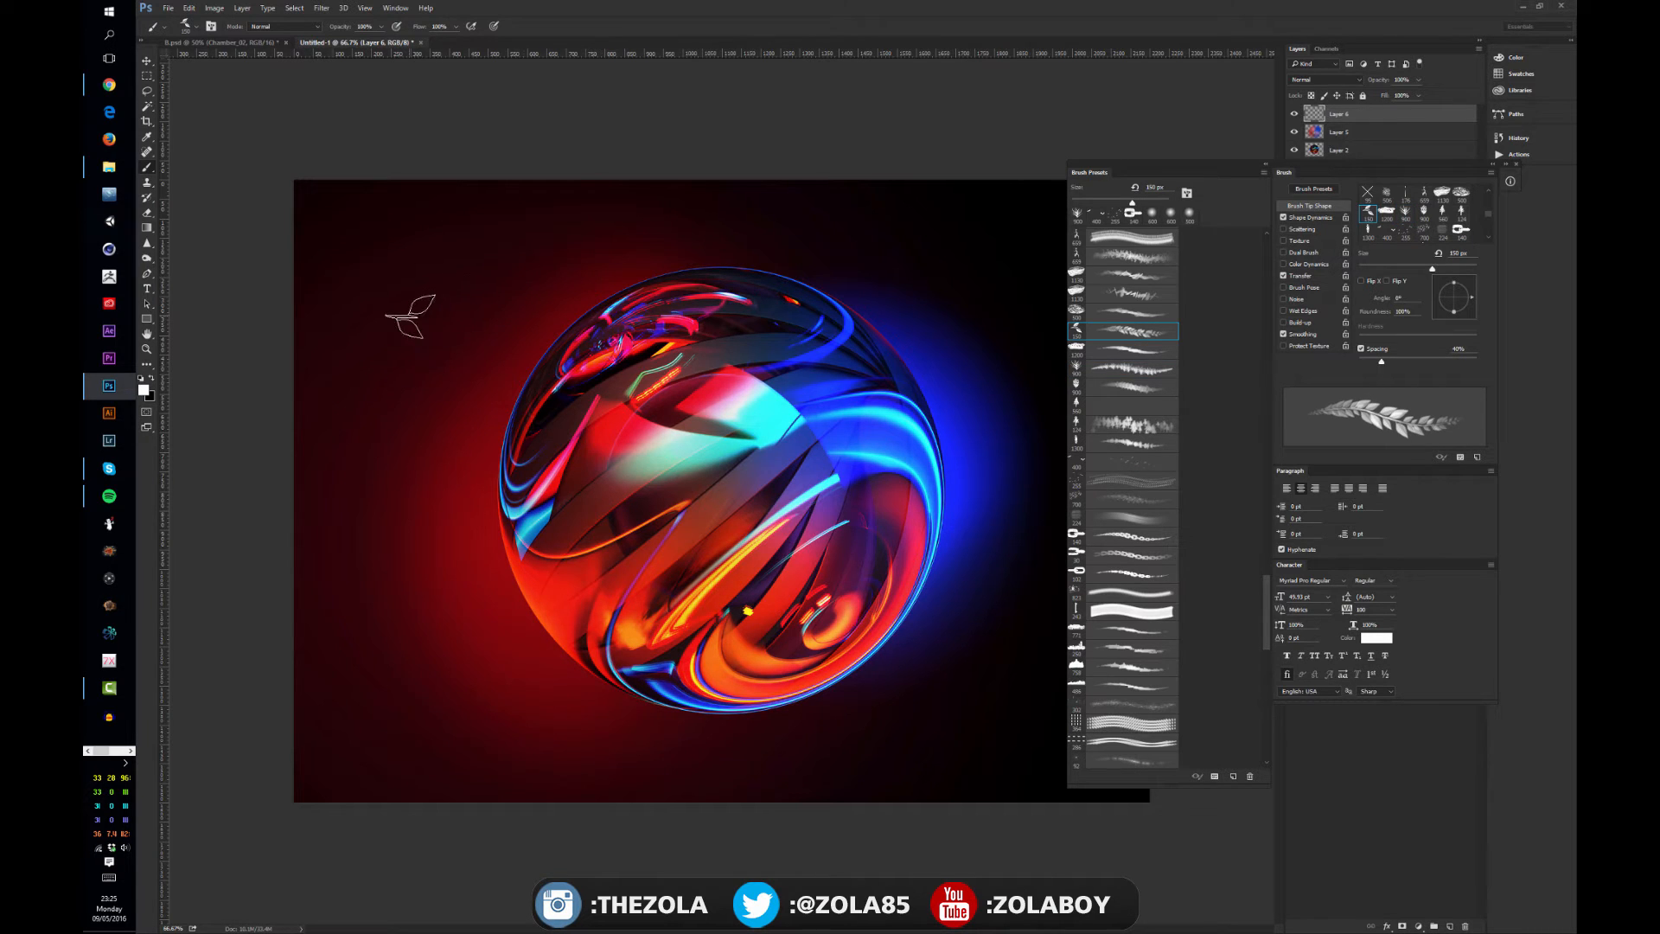
{"action": "mouse_move", "coordinate": [422, 316]}
{"action": "left_mouse_down"}
{"action": "mouse_move", "coordinate": [502, 273]}
{"action": "mouse_move", "coordinate": [596, 269]}
{"action": "mouse_move", "coordinate": [456, 338]}
{"action": "mouse_move", "coordinate": [523, 368]}
{"action": "mouse_move", "coordinate": [728, 269]}
{"action": "mouse_move", "coordinate": [596, 353]}
{"action": "mouse_move", "coordinate": [596, 451]}
{"action": "mouse_move", "coordinate": [880, 296]}
{"action": "mouse_move", "coordinate": [793, 368]}
{"action": "mouse_move", "coordinate": [717, 482]}
{"action": "mouse_move", "coordinate": [962, 431]}
{"action": "mouse_move", "coordinate": [719, 575]}
{"action": "mouse_move", "coordinate": [967, 516]}
{"action": "mouse_move", "coordinate": [823, 649]}
{"action": "mouse_move", "coordinate": [1014, 580]}
{"action": "mouse_move", "coordinate": [867, 699]}
{"action": "mouse_move", "coordinate": [1021, 731]}
{"action": "left_mouse_up"}
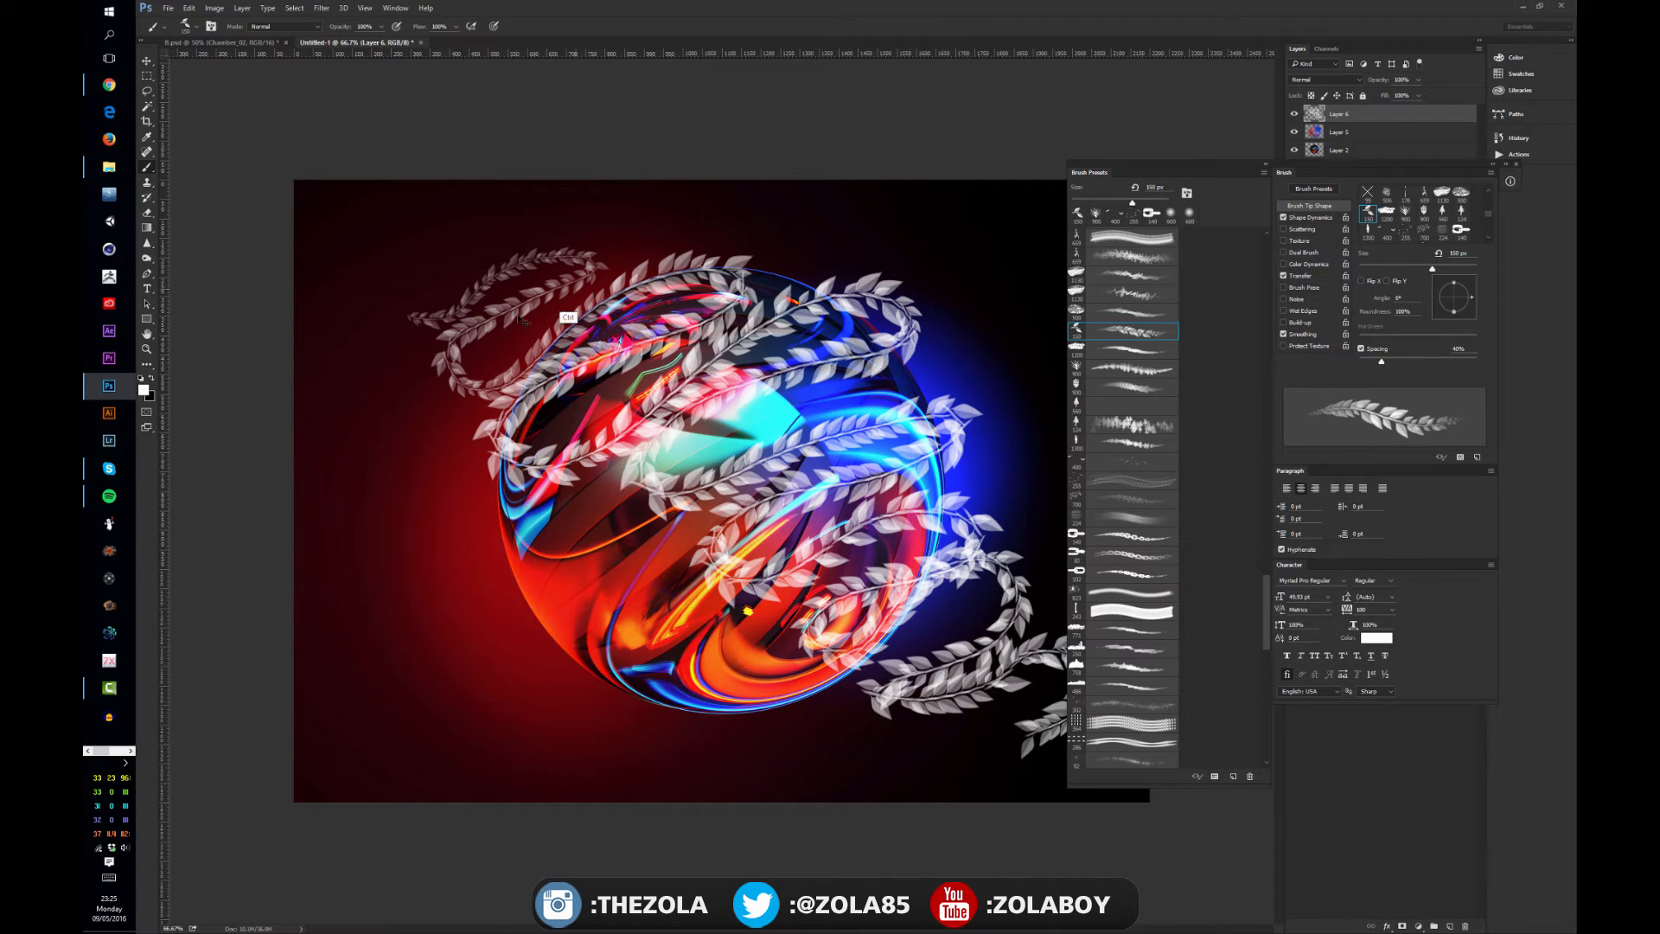
{"action": "key", "text": "ctrl+z"}
{"action": "mouse_move", "coordinate": [559, 338]}
{"action": "left_mouse_down"}
{"action": "mouse_move", "coordinate": [723, 296]}
{"action": "mouse_move", "coordinate": [539, 374]}
{"action": "mouse_move", "coordinate": [654, 425]}
{"action": "mouse_move", "coordinate": [857, 318]}
{"action": "mouse_move", "coordinate": [831, 396]}
{"action": "mouse_move", "coordinate": [652, 491]}
{"action": "mouse_move", "coordinate": [562, 577]}
{"action": "mouse_move", "coordinate": [588, 632]}
{"action": "mouse_move", "coordinate": [913, 433]}
{"action": "mouse_move", "coordinate": [932, 487]}
{"action": "mouse_move", "coordinate": [725, 605]}
{"action": "mouse_move", "coordinate": [676, 703]}
{"action": "mouse_move", "coordinate": [776, 677]}
{"action": "mouse_move", "coordinate": [926, 569]}
{"action": "mouse_move", "coordinate": [804, 666]}
{"action": "left_mouse_up"}
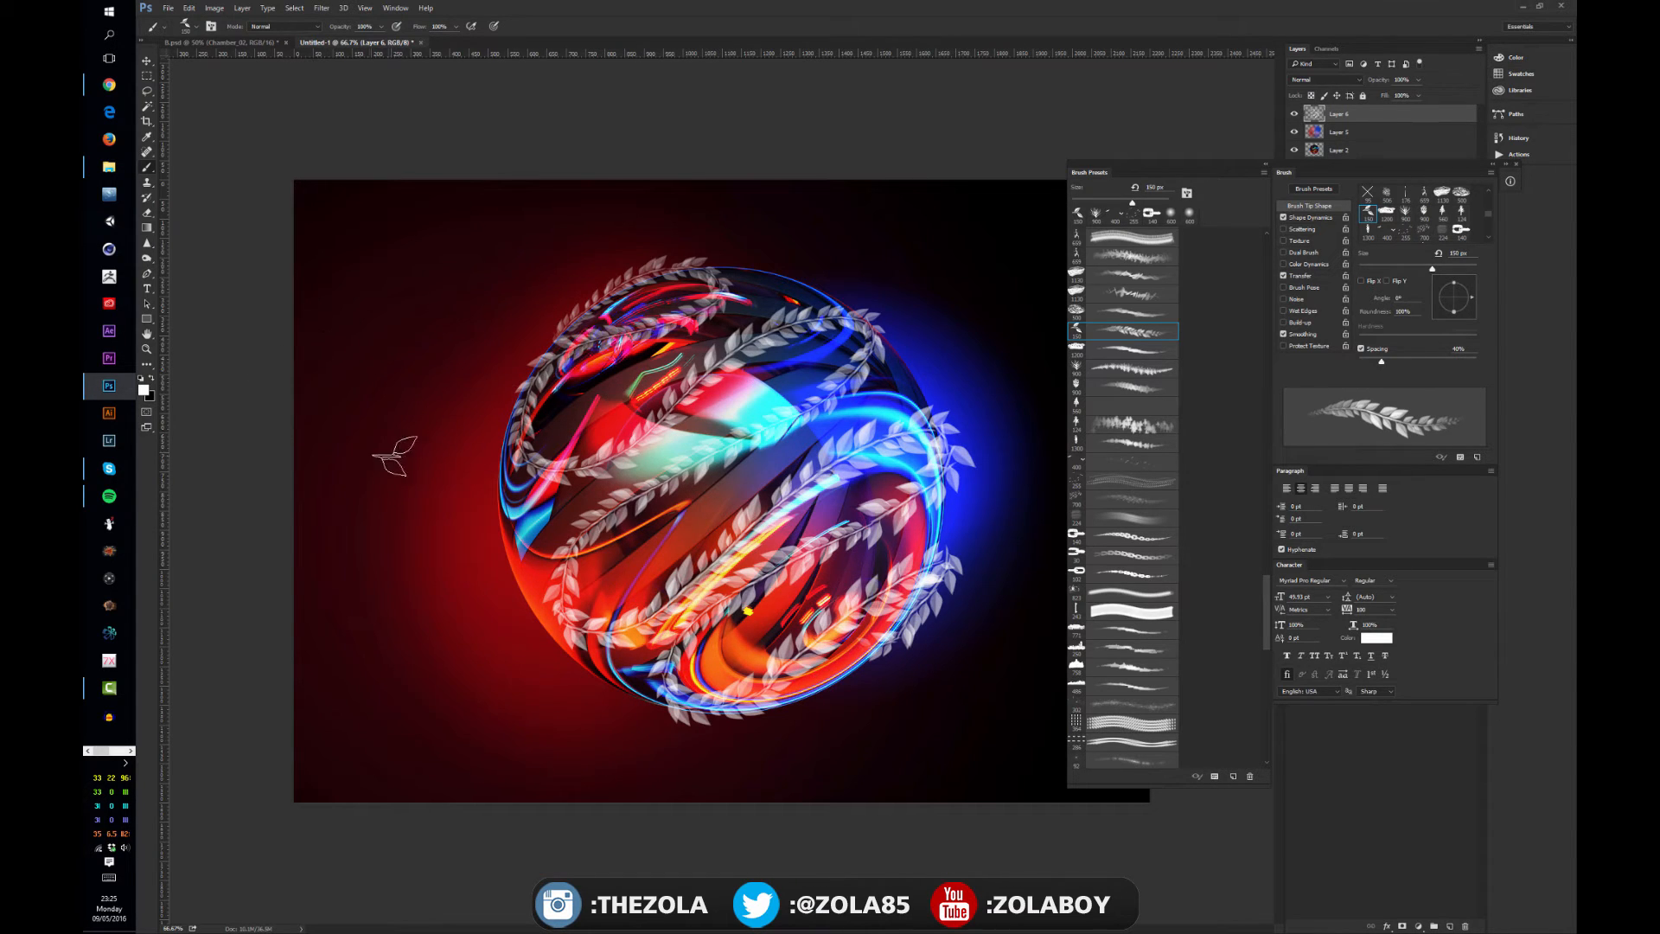
- Colorize the leaf vine green with Hue/Saturation, using hue 127, saturation 100 and lightness -40
{"action": "key", "text": "ctrl+u"}
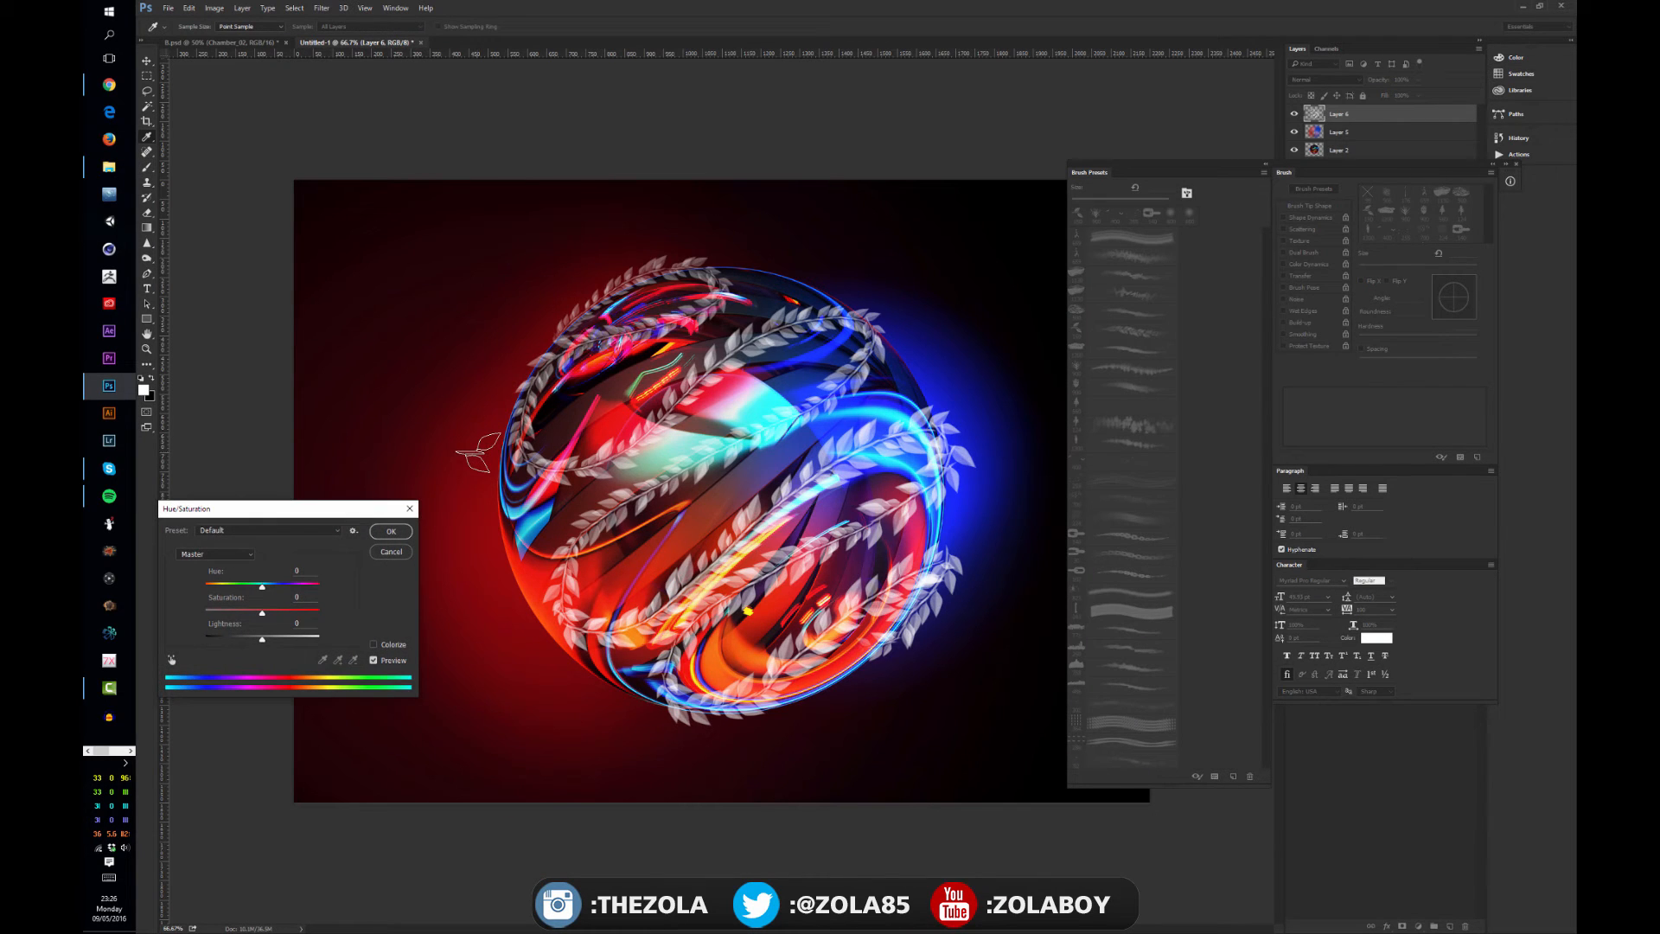
{"action": "left_click_drag", "start_coordinate": [262, 639], "coordinate": [246, 589]}
{"action": "left_click", "coordinate": [373, 645]}
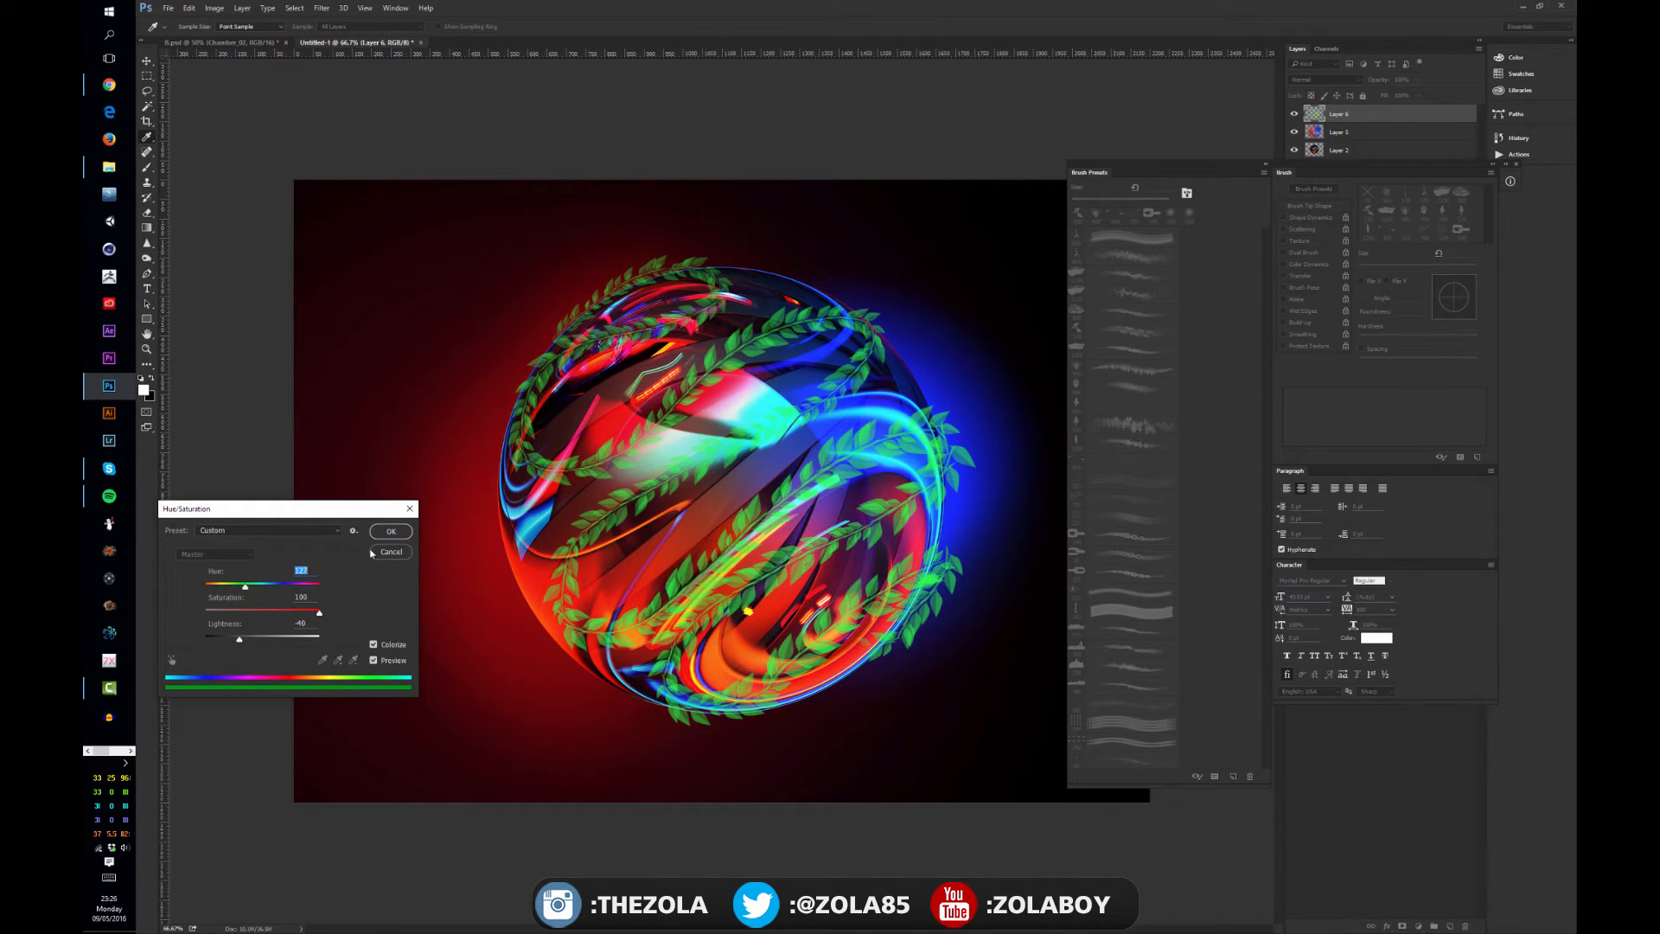
{"action": "left_click", "coordinate": [391, 531]}
- Try an extra leaf stroke and undo it, and try shifting the green vine with the Move tool before returning to the Brush
{"action": "key", "text": "b"}
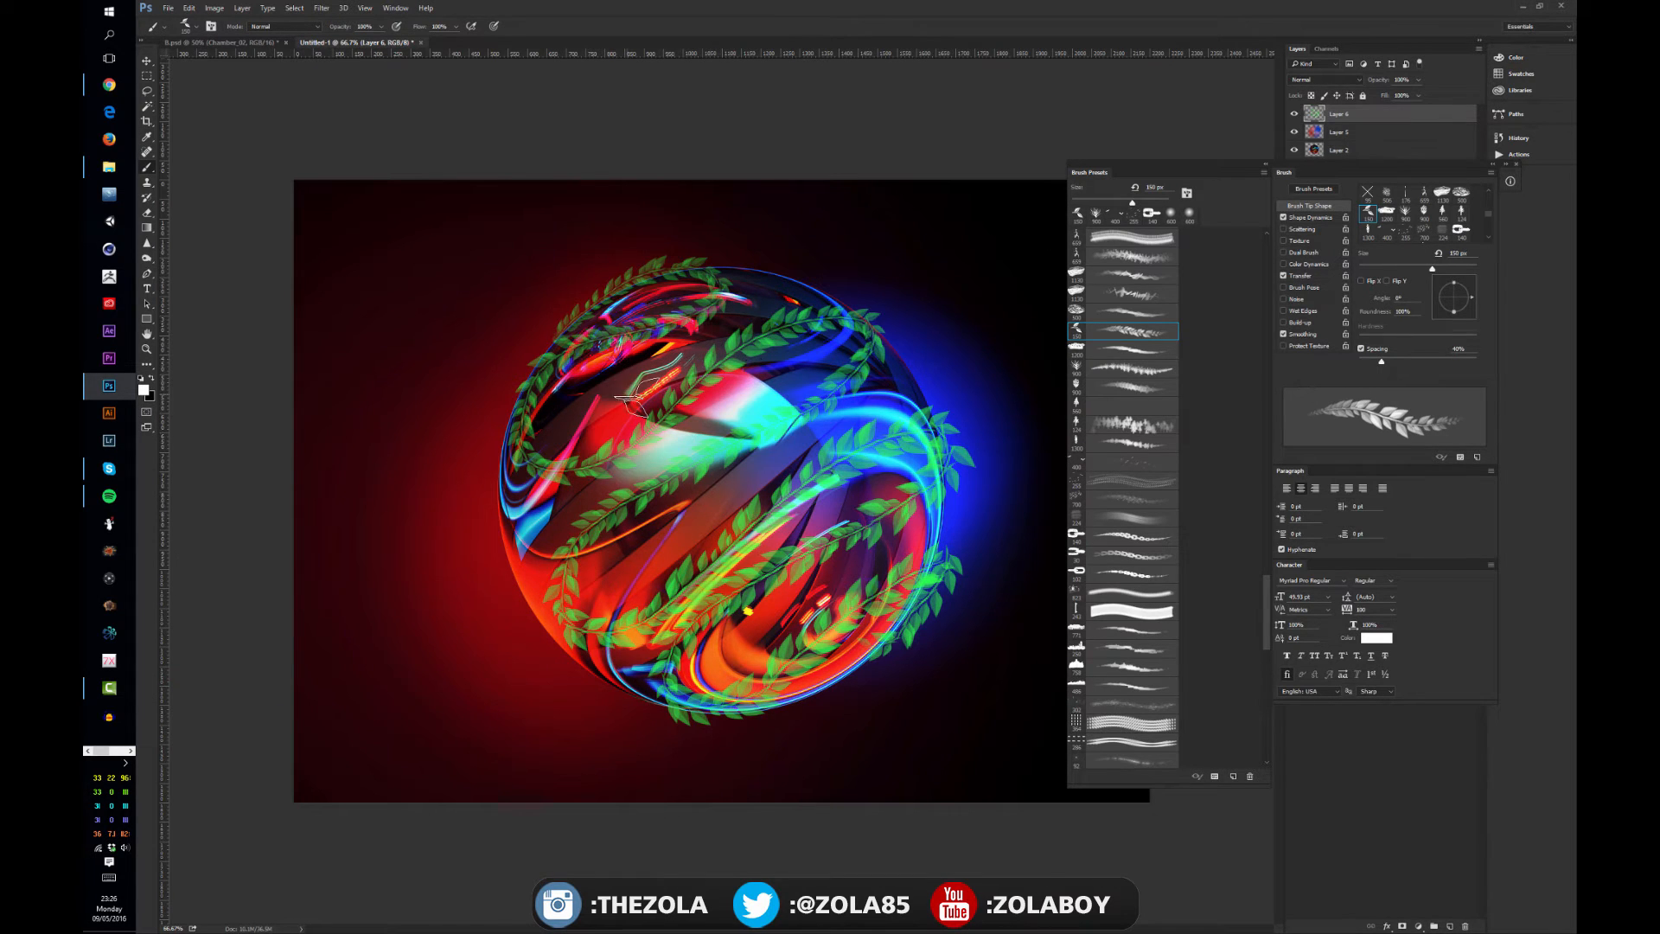
{"action": "mouse_move", "coordinate": [636, 399]}
{"action": "left_mouse_down"}
{"action": "mouse_move", "coordinate": [892, 324]}
{"action": "mouse_move", "coordinate": [633, 357]}
{"action": "mouse_move", "coordinate": [895, 378]}
{"action": "left_mouse_up"}
{"action": "key", "text": "ctrl+z"}
{"action": "key", "text": "v"}
{"action": "mouse_move", "coordinate": [718, 437]}
{"action": "left_mouse_down"}
{"action": "mouse_move", "coordinate": [778, 433]}
{"action": "mouse_move", "coordinate": [678, 433]}
{"action": "mouse_move", "coordinate": [692, 459]}
{"action": "left_mouse_up"}
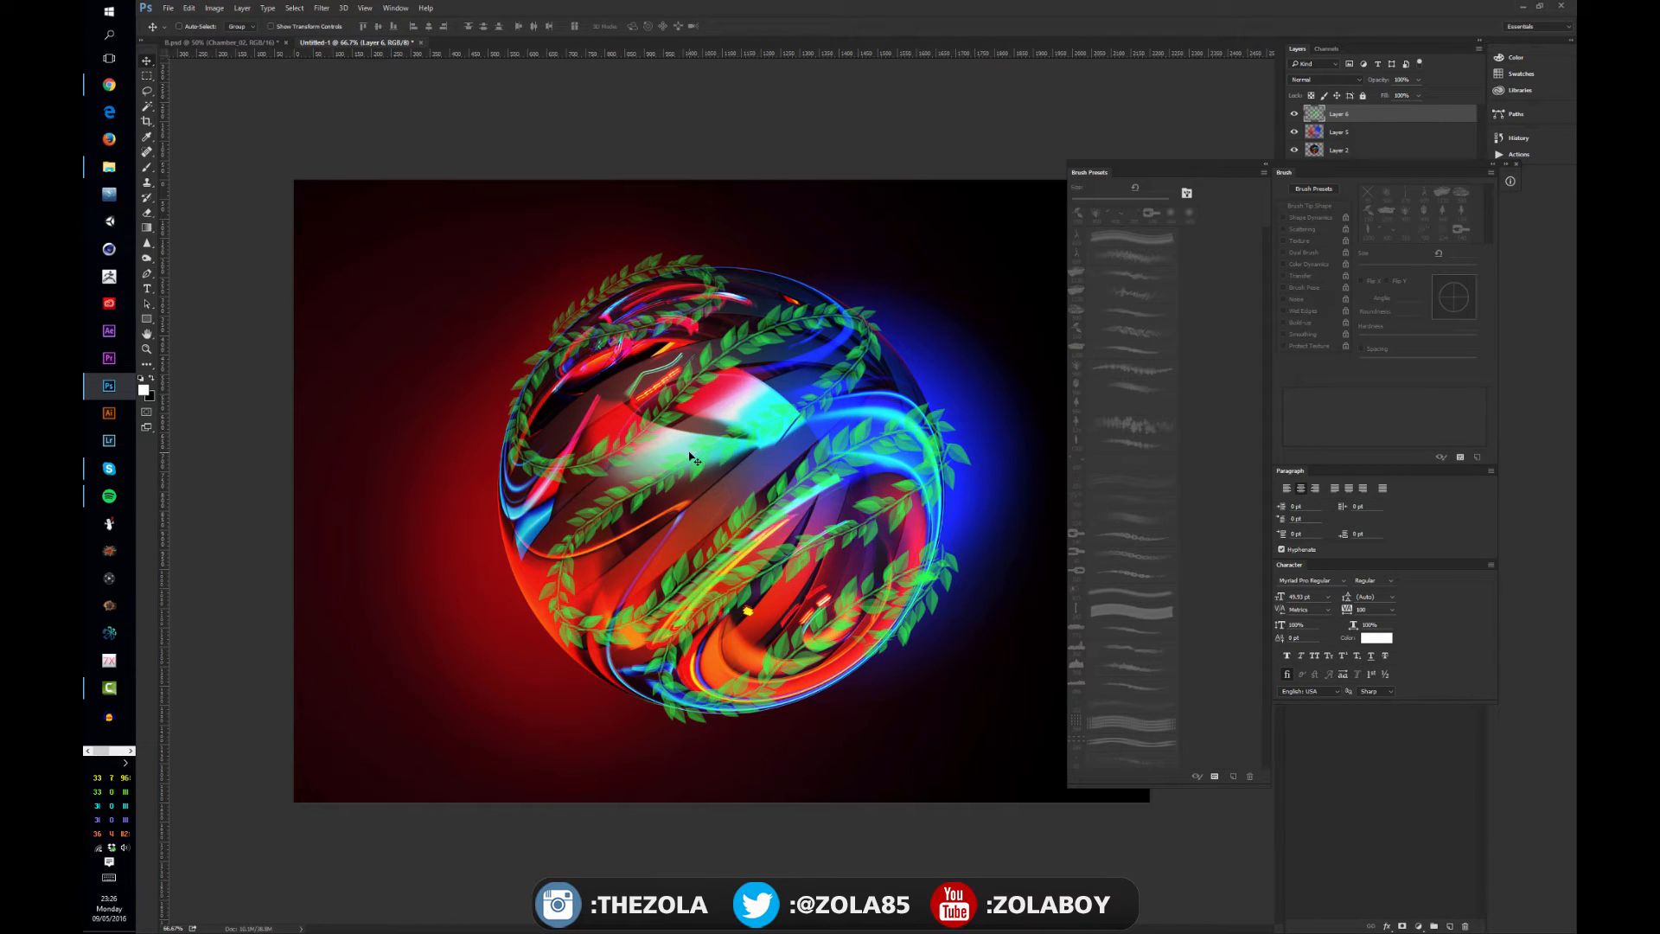
{"action": "key", "text": "b"}
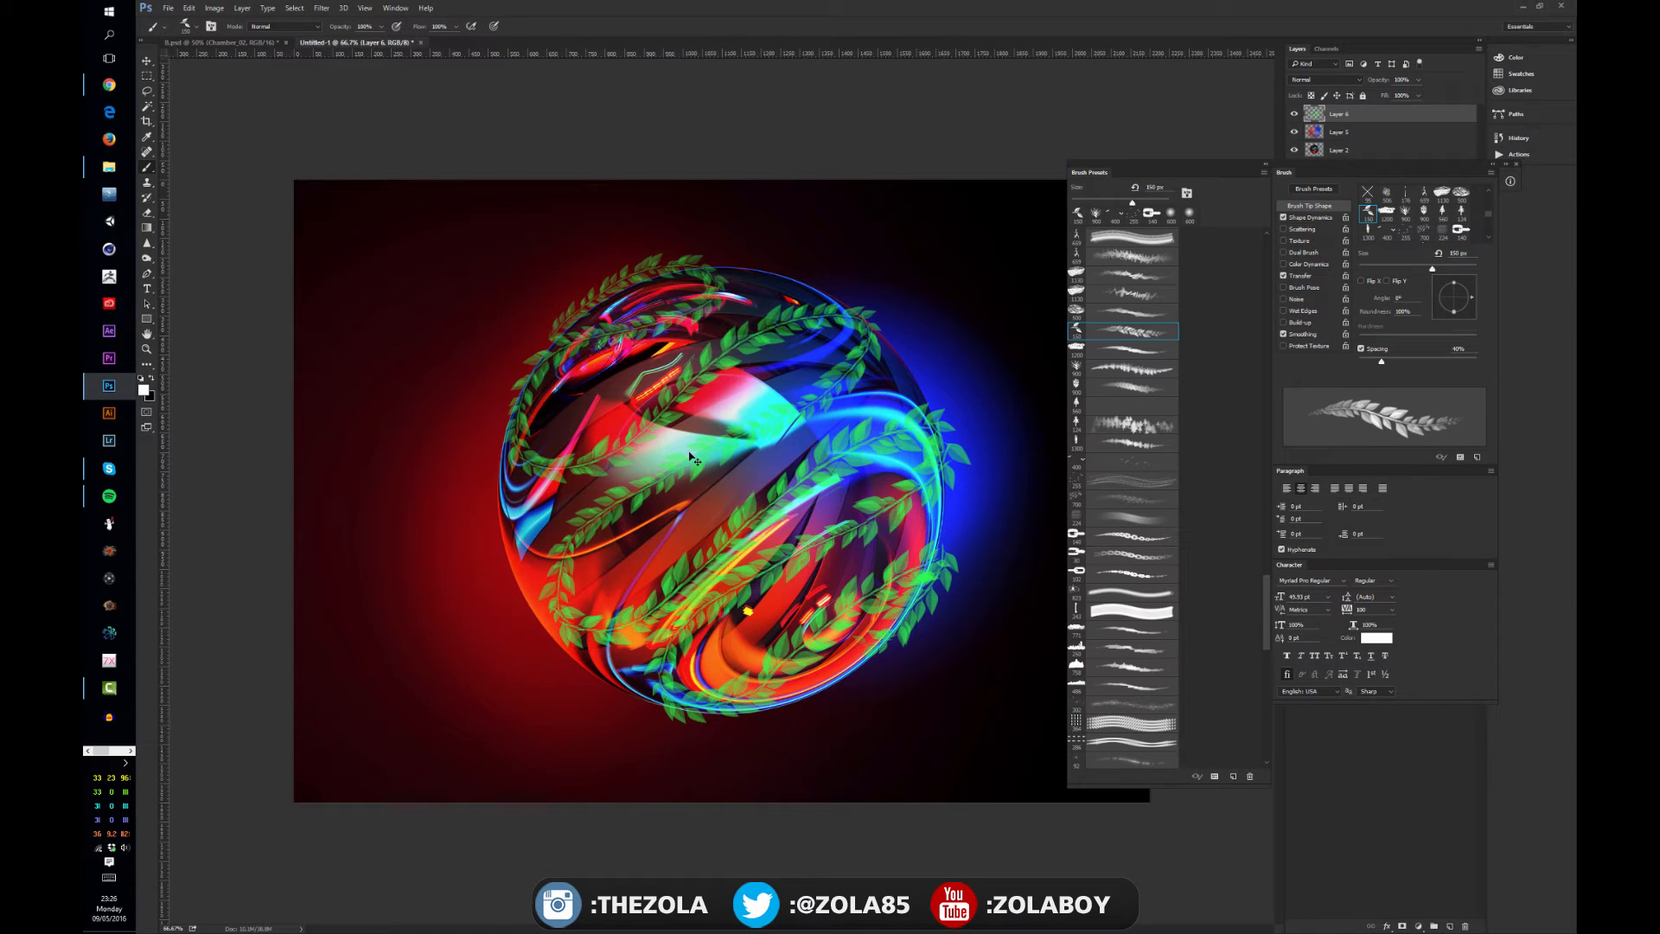
- Move the brush panels slightly, and clear the green leaf vine from the layer
{"action": "mouse_move", "coordinate": [1212, 170]}
{"action": "left_mouse_down"}
{"action": "mouse_move", "coordinate": [1133, 185]}
{"action": "mouse_move", "coordinate": [1163, 178]}
{"action": "left_mouse_up"}
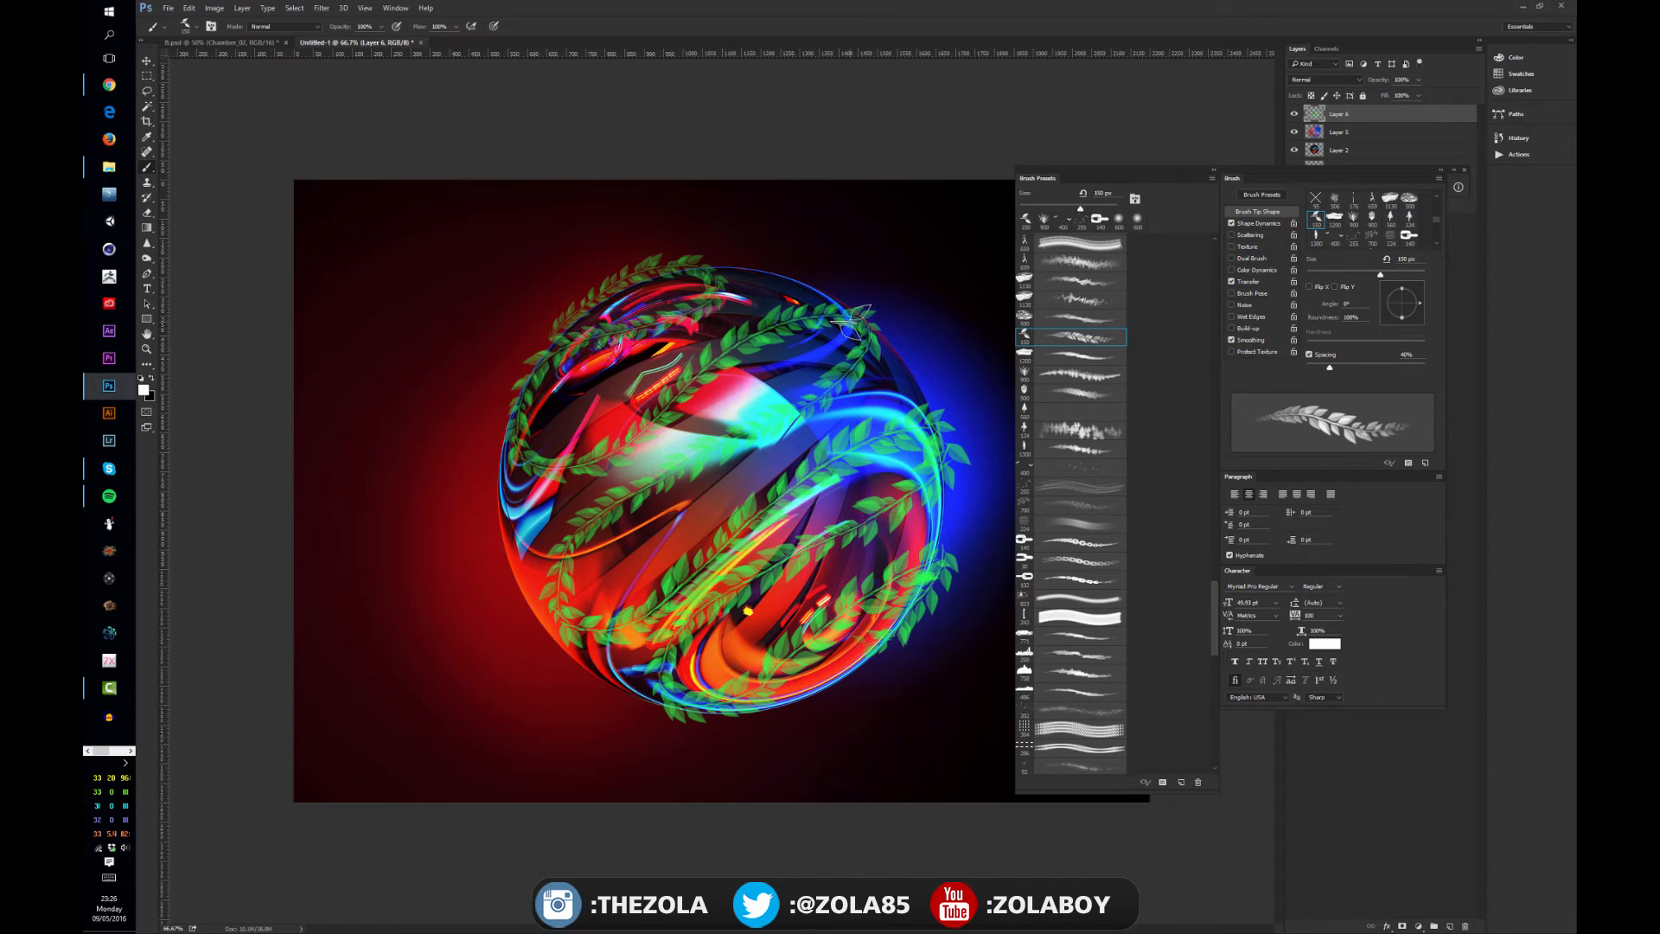
{"action": "key", "text": "ctrl+a"}
{"action": "key", "text": "Delete"}
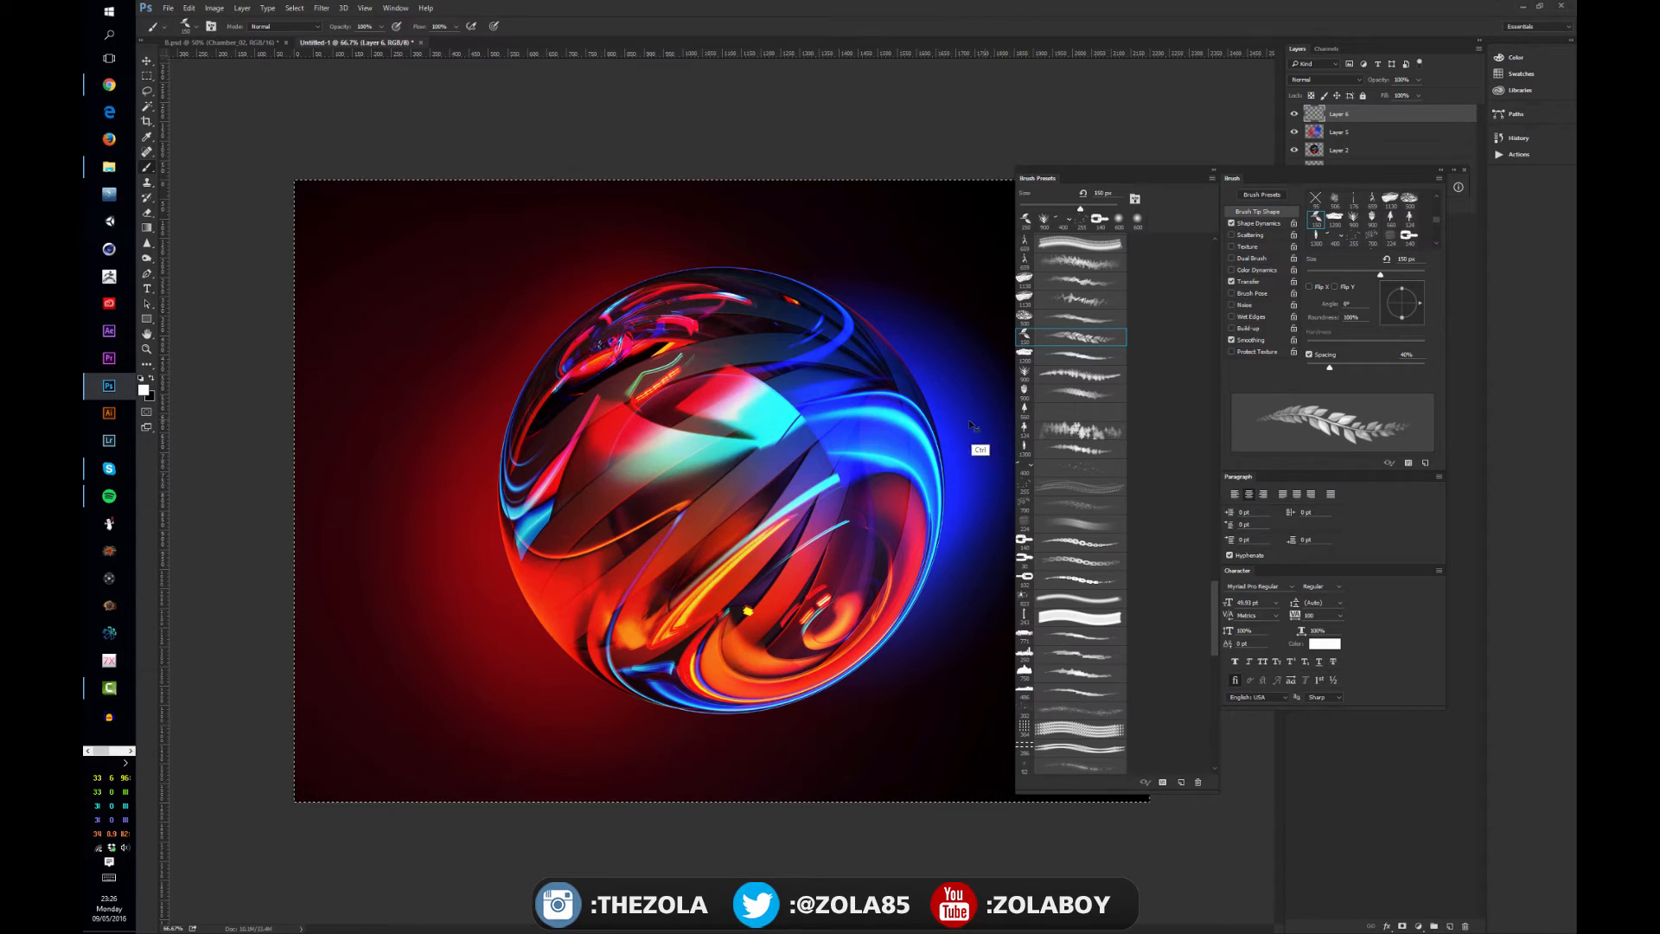
{"action": "key", "text": "ctrl+d"}
- Set the leaf brush's Size Jitter to 63% in Shape Dynamics, and try the Fade control before returning to Pen Pressure
{"action": "left_click", "coordinate": [1258, 223]}
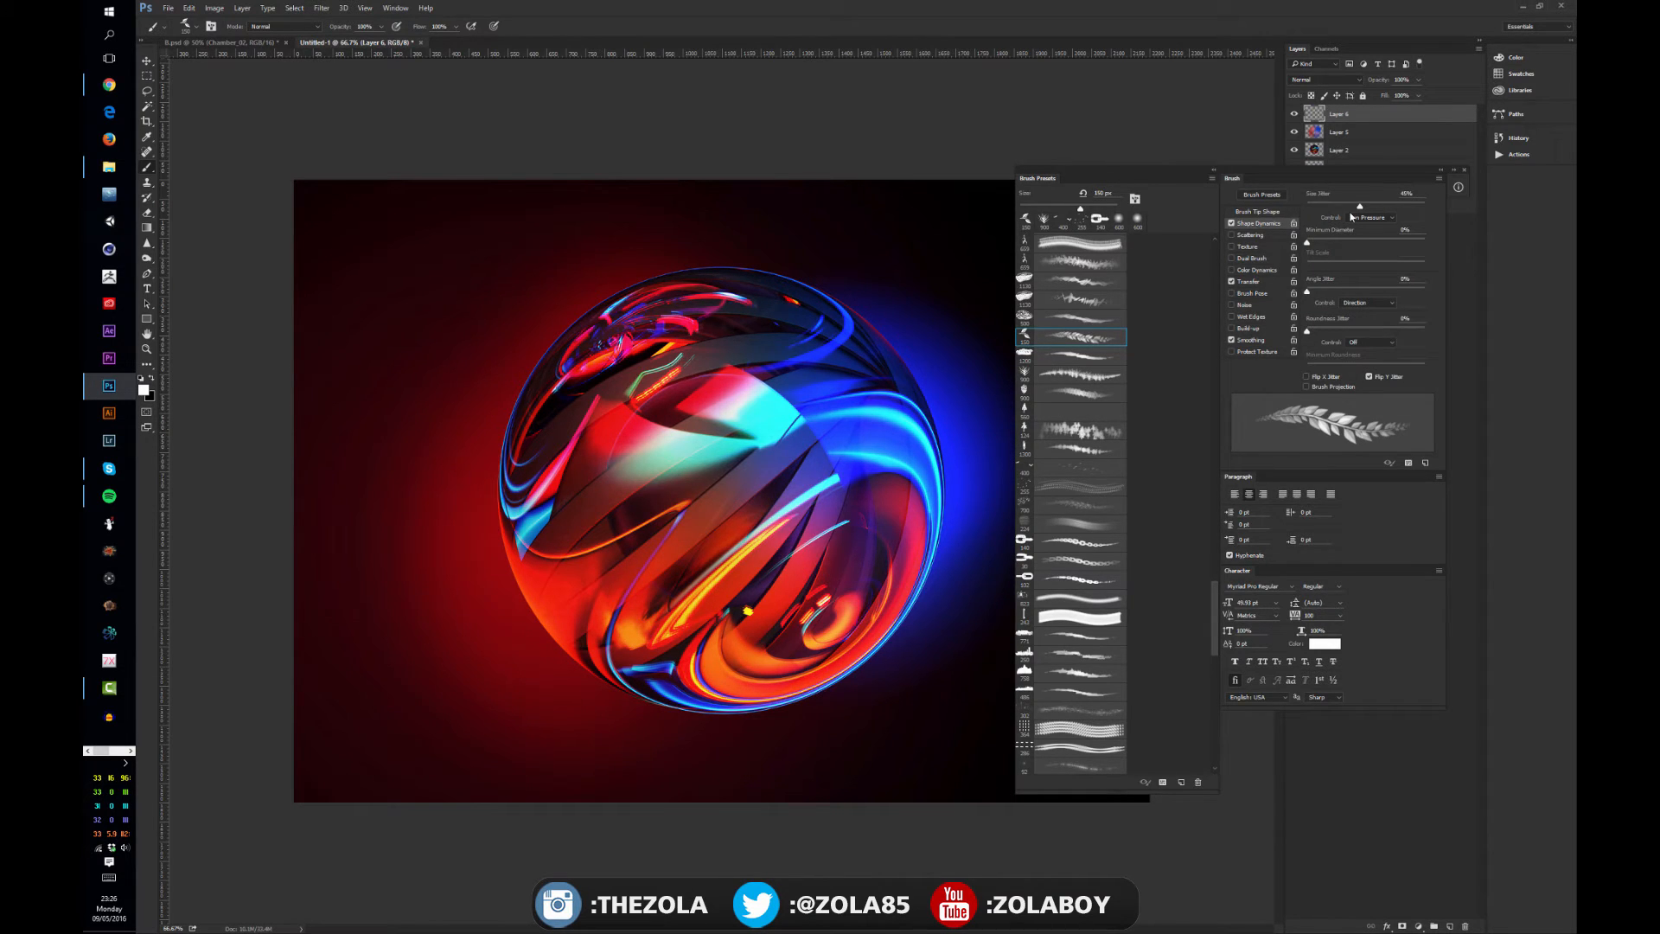
{"action": "mouse_move", "coordinate": [1362, 205]}
{"action": "left_mouse_down"}
{"action": "mouse_move", "coordinate": [1411, 207]}
{"action": "mouse_move", "coordinate": [1381, 213]}
{"action": "left_mouse_up"}
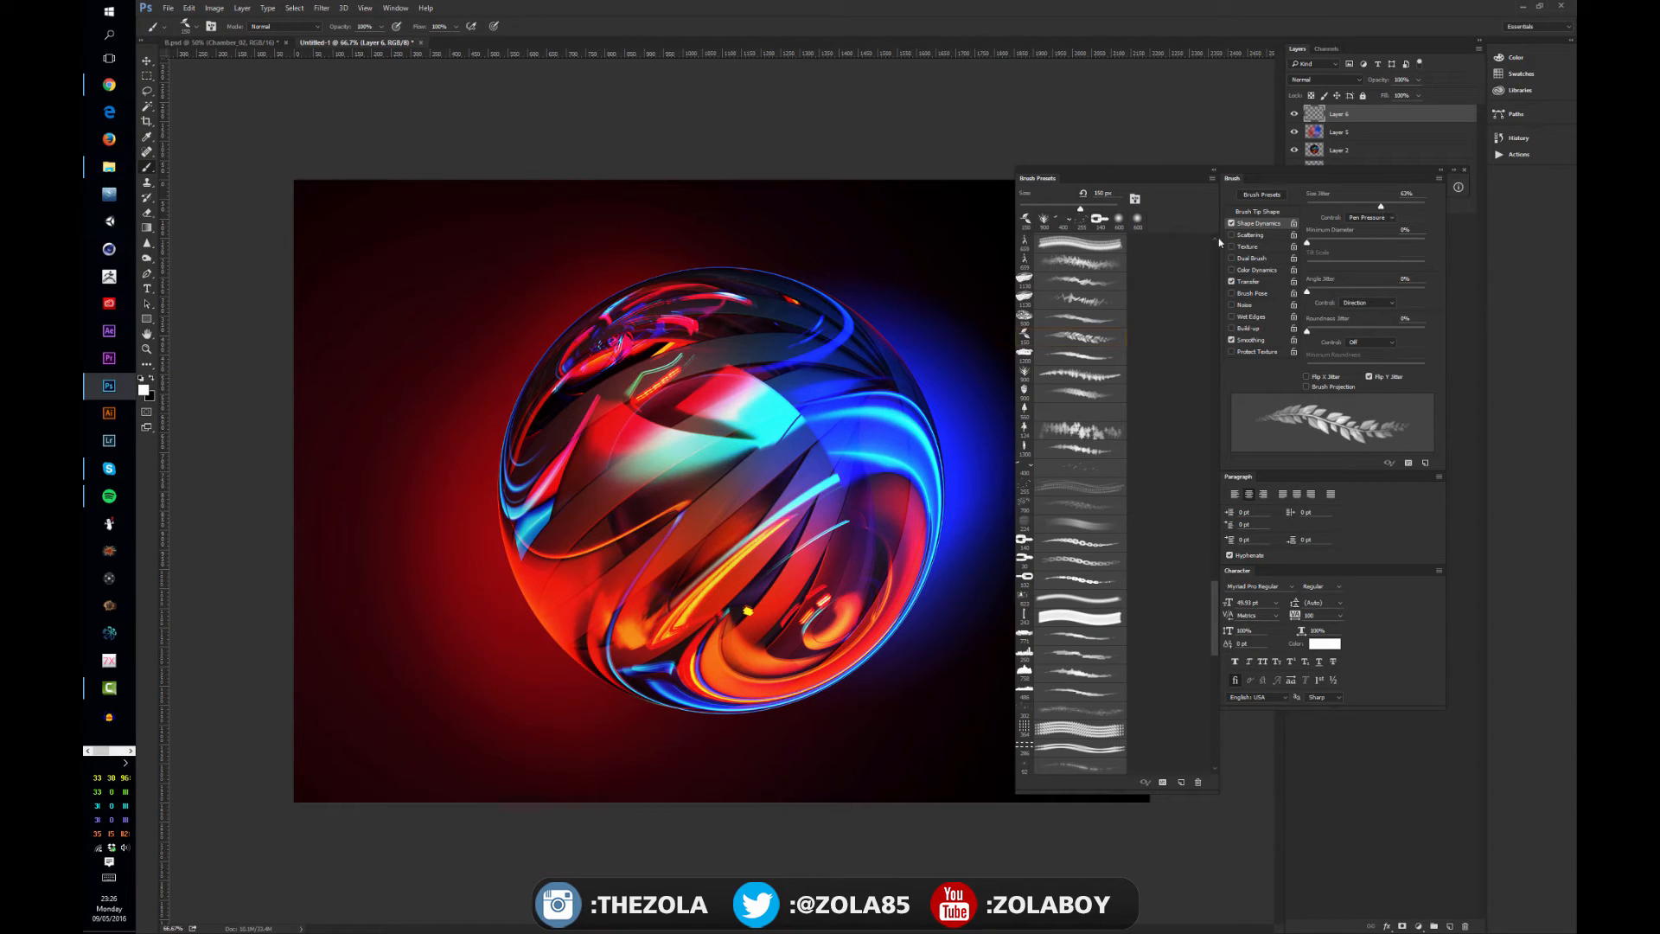
{"action": "left_click", "coordinate": [1367, 218]}
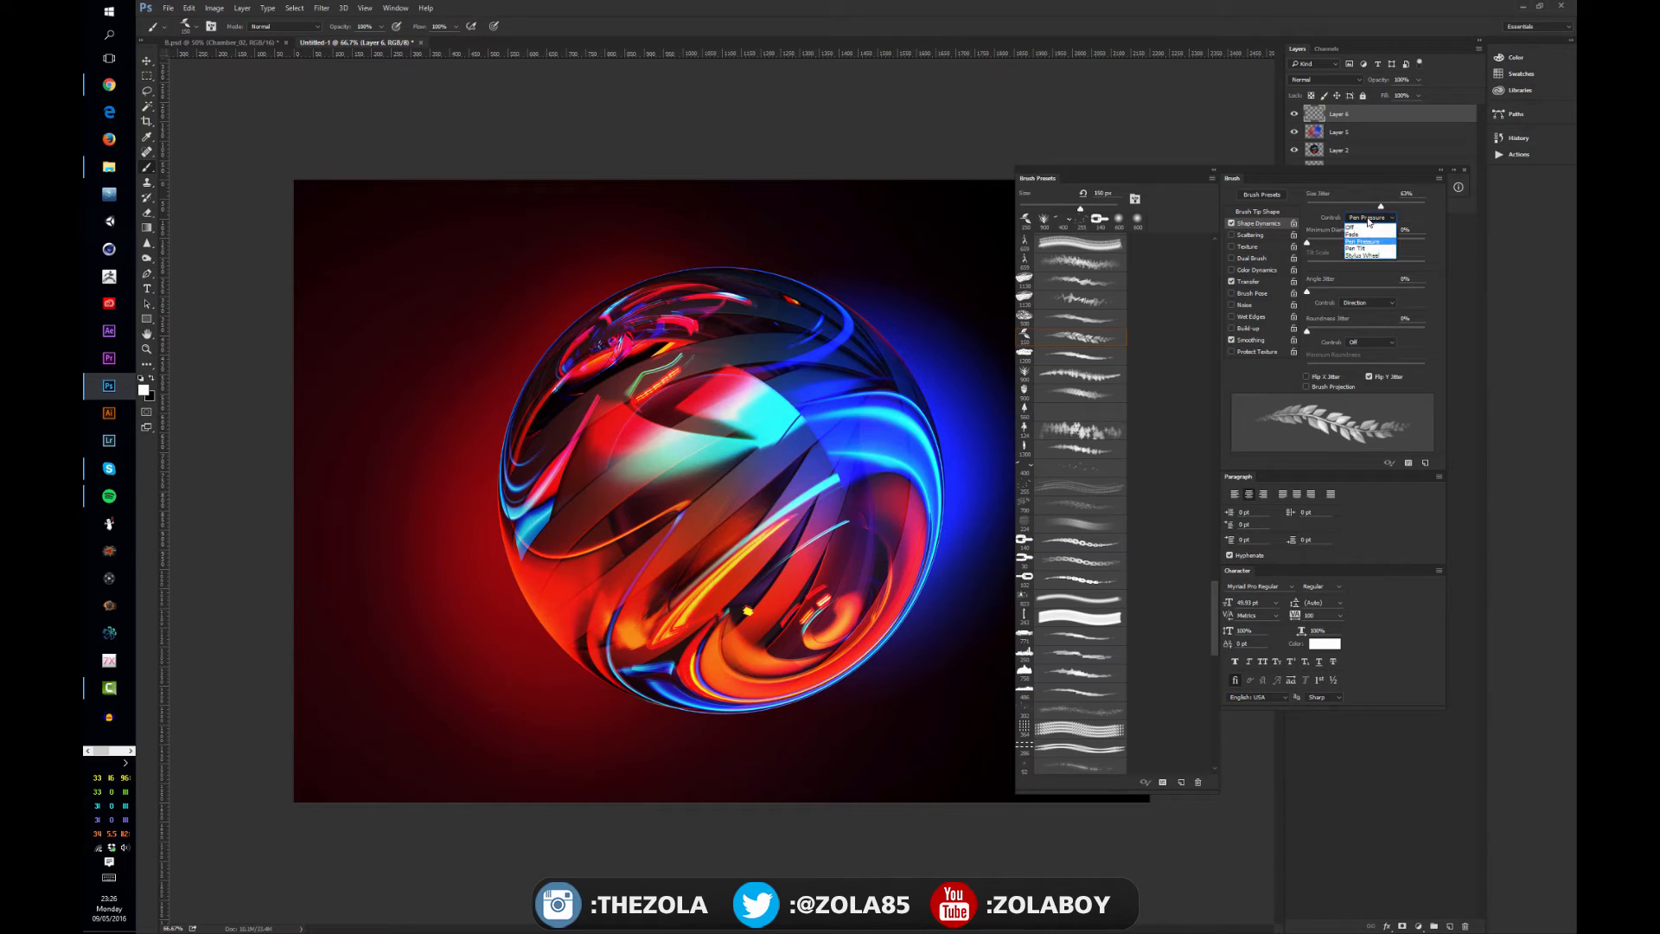
{"action": "left_click", "coordinate": [1363, 234]}
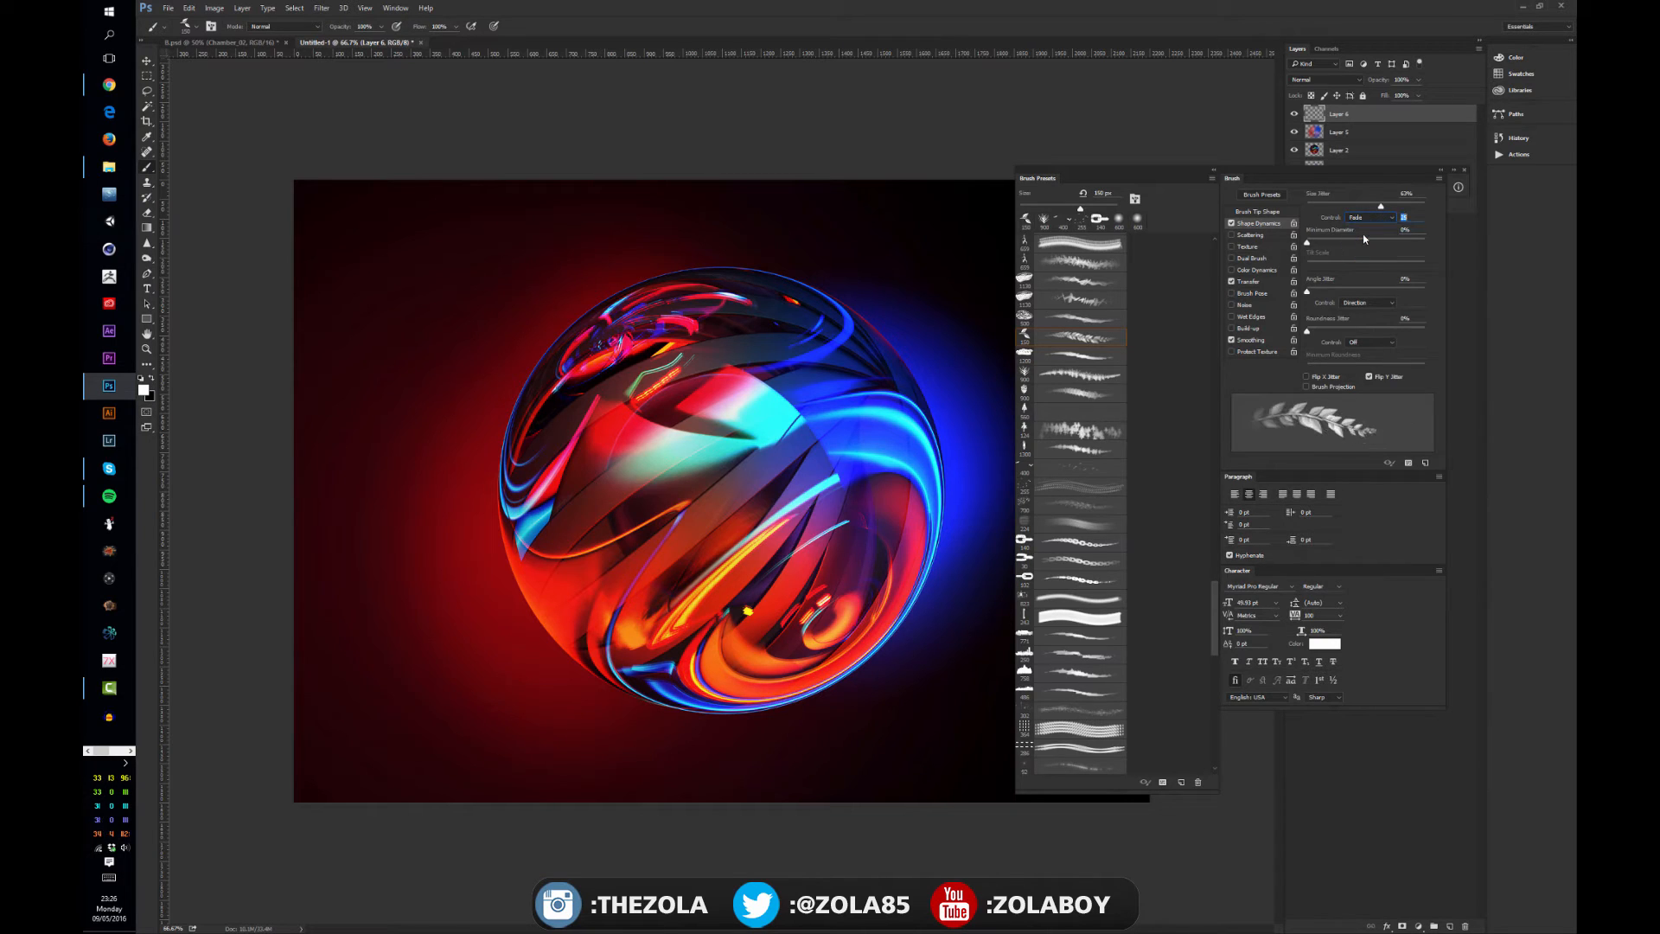
{"action": "left_click", "coordinate": [1366, 217]}
{"action": "left_click", "coordinate": [1371, 242]}
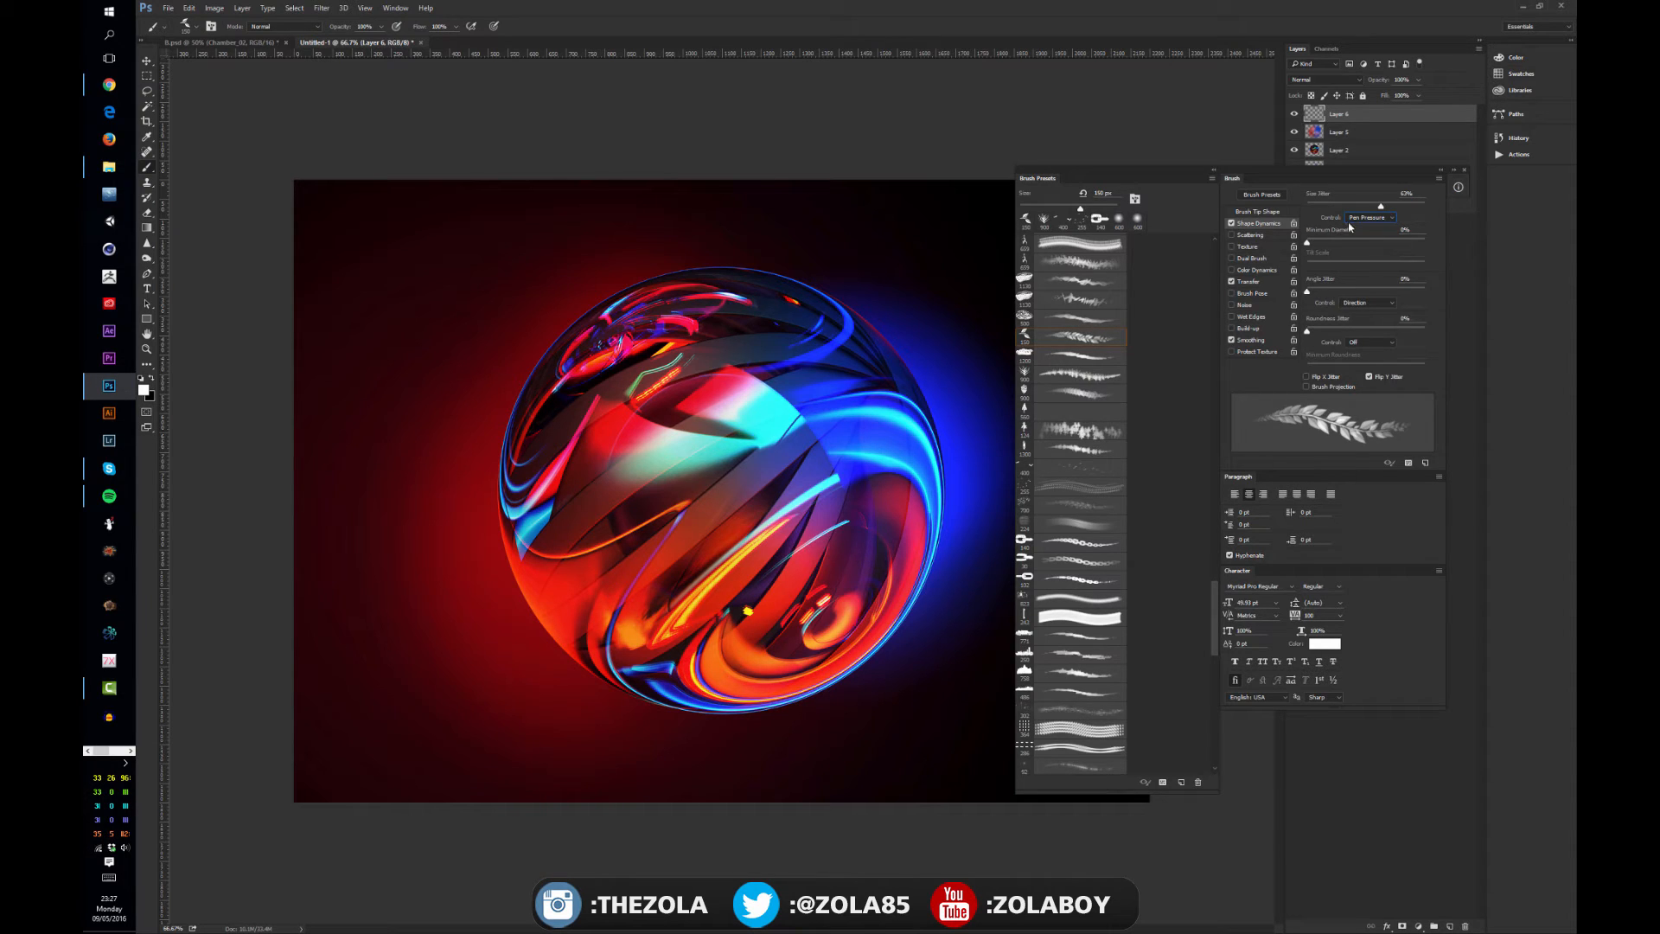
- Raise the leaf brush's Minimum Diameter to 90%, test it with strokes across the sphere, and undo them
{"action": "mouse_move", "coordinate": [1351, 243]}
{"action": "left_mouse_down"}
{"action": "mouse_move", "coordinate": [1397, 246]}
{"action": "mouse_move", "coordinate": [1365, 250]}
{"action": "left_mouse_up"}
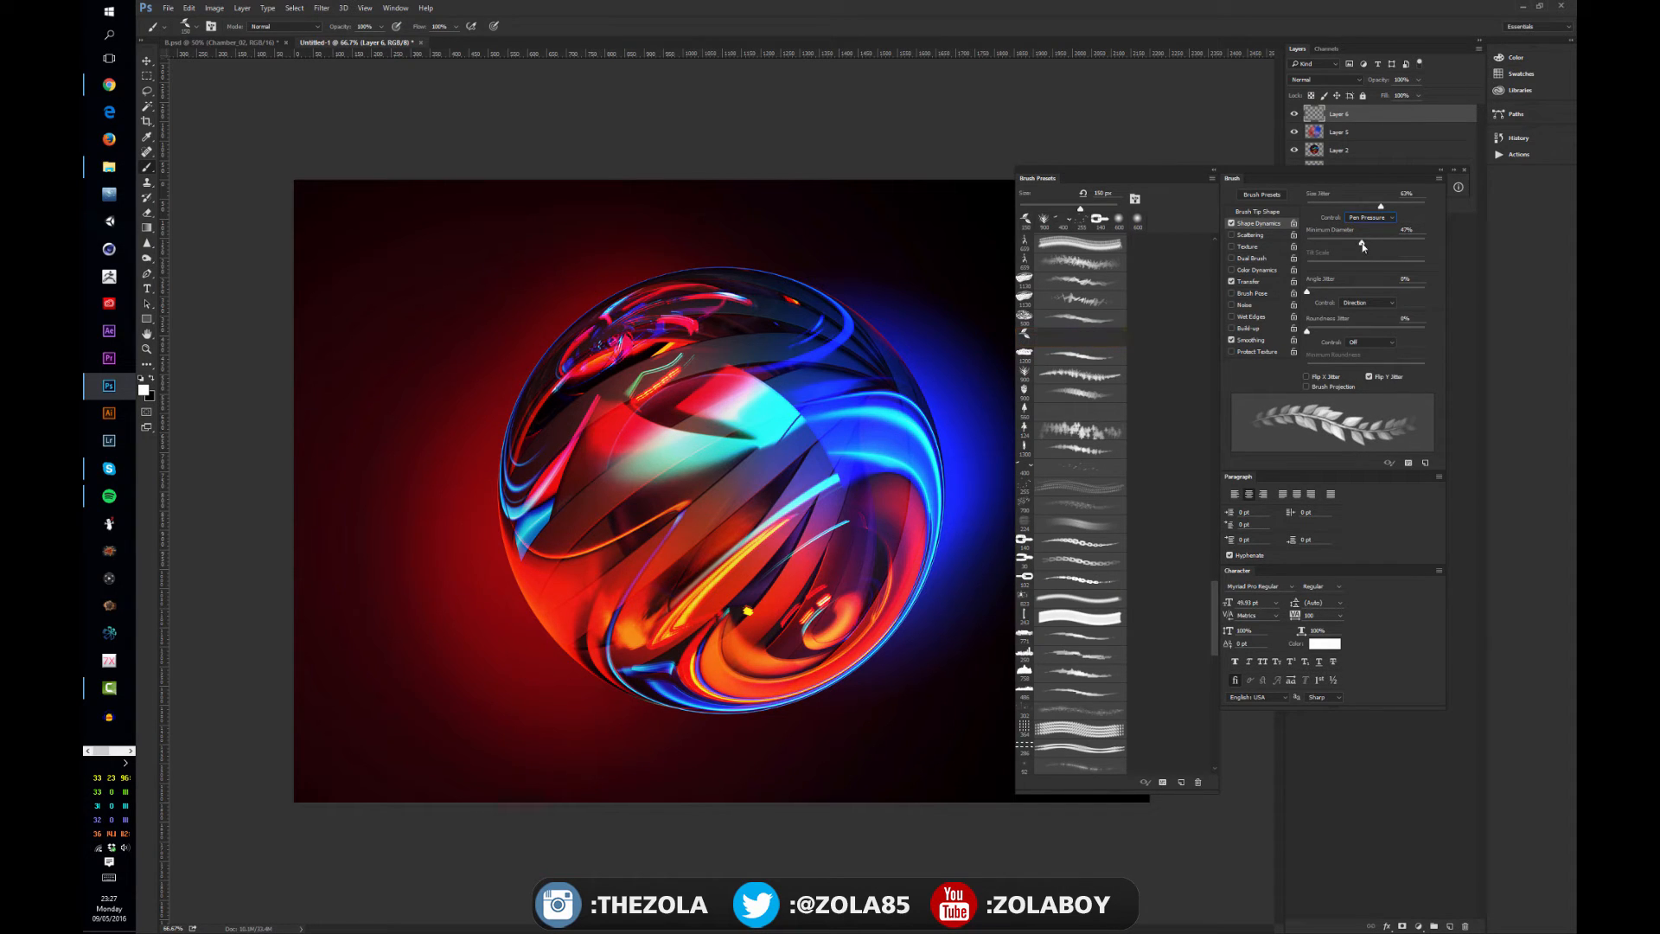
{"action": "mouse_move", "coordinate": [1364, 247]}
{"action": "left_mouse_down"}
{"action": "mouse_move", "coordinate": [1311, 242]}
{"action": "mouse_move", "coordinate": [1413, 244]}
{"action": "left_mouse_up"}
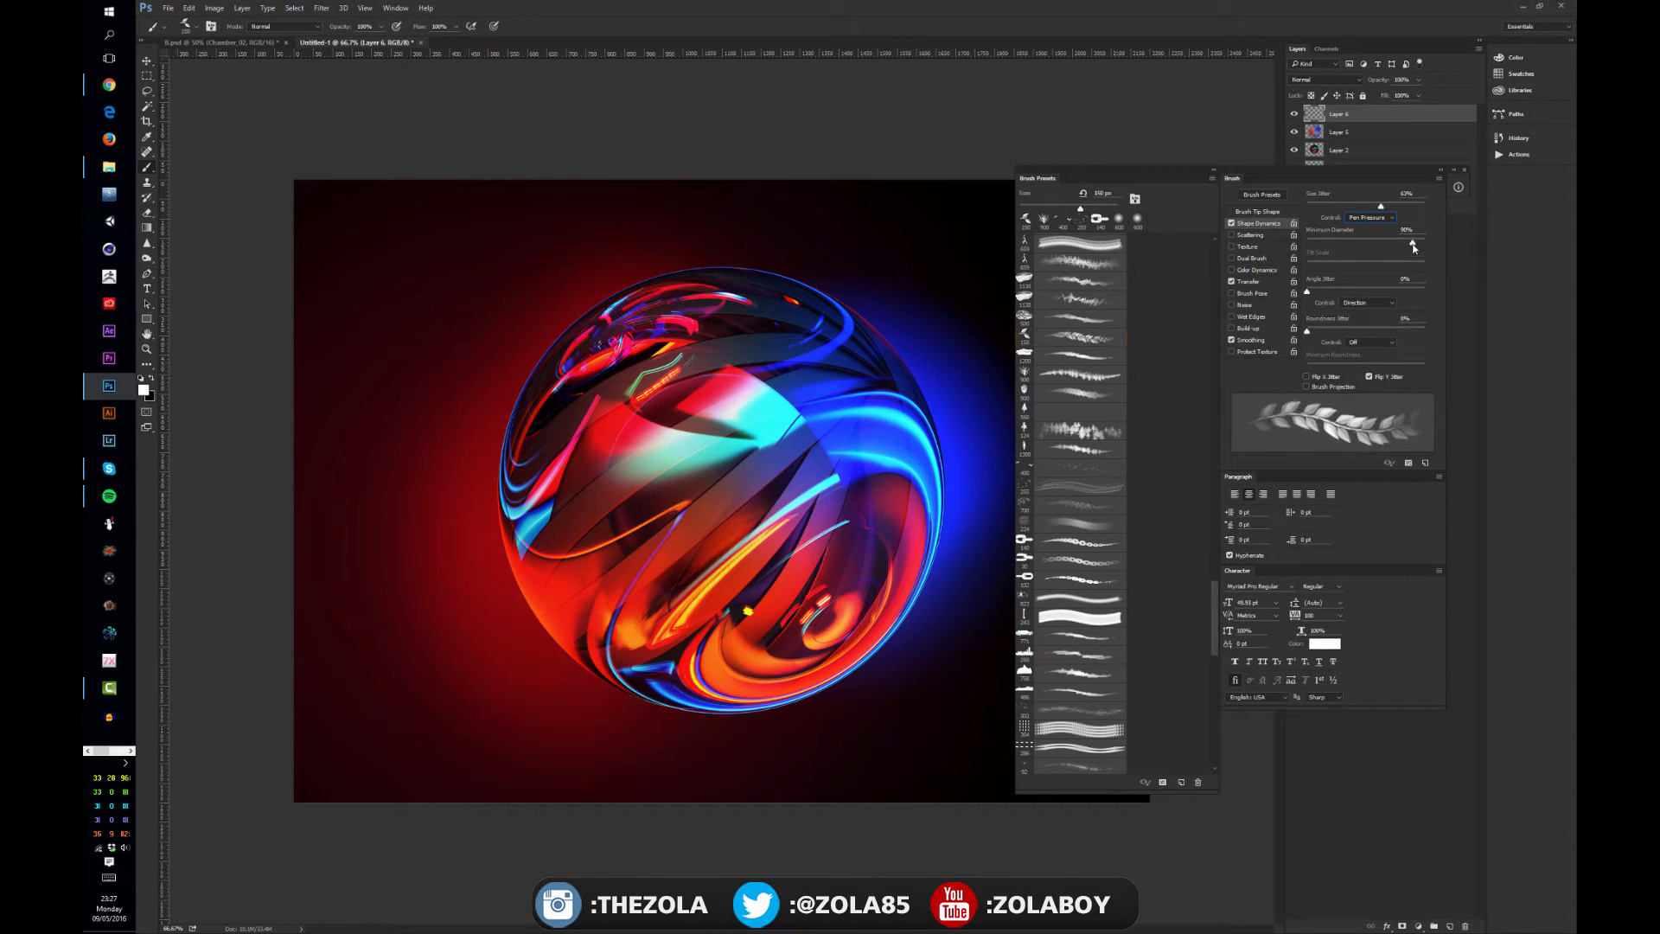
{"action": "mouse_move", "coordinate": [363, 530]}
{"action": "left_mouse_down"}
{"action": "mouse_move", "coordinate": [735, 330]}
{"action": "mouse_move", "coordinate": [903, 264]}
{"action": "left_mouse_up"}
{"action": "mouse_move", "coordinate": [475, 581]}
{"action": "left_mouse_down"}
{"action": "mouse_move", "coordinate": [645, 550]}
{"action": "mouse_move", "coordinate": [878, 441]}
{"action": "left_mouse_up"}
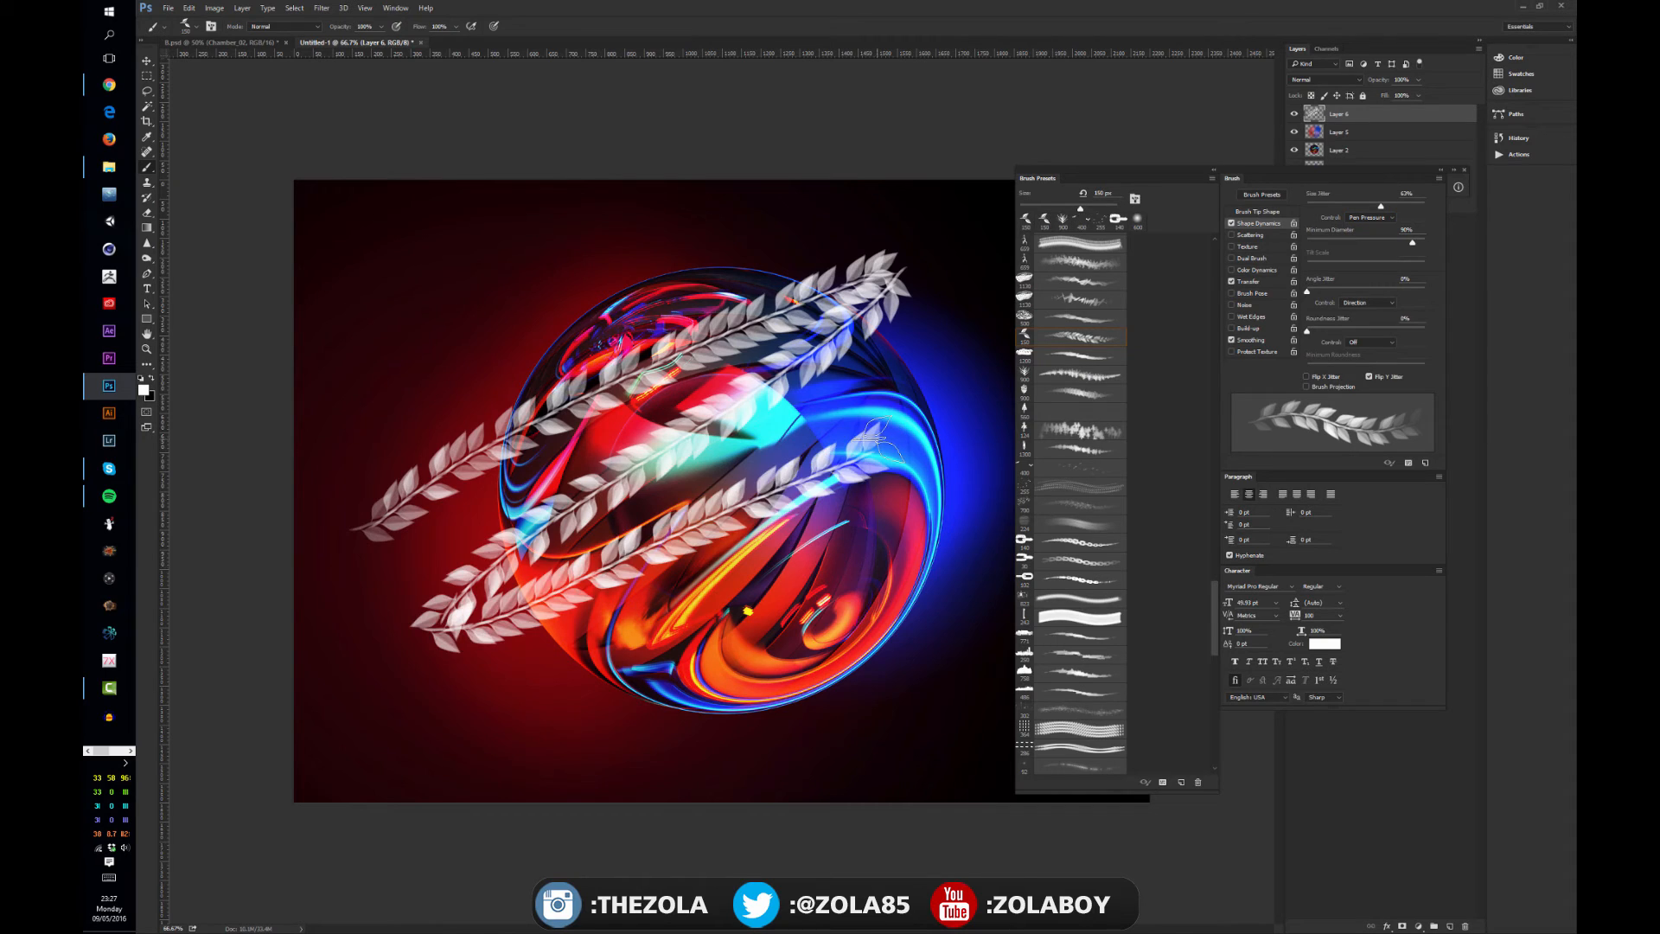
{"action": "key", "text": "ctrl+z"}
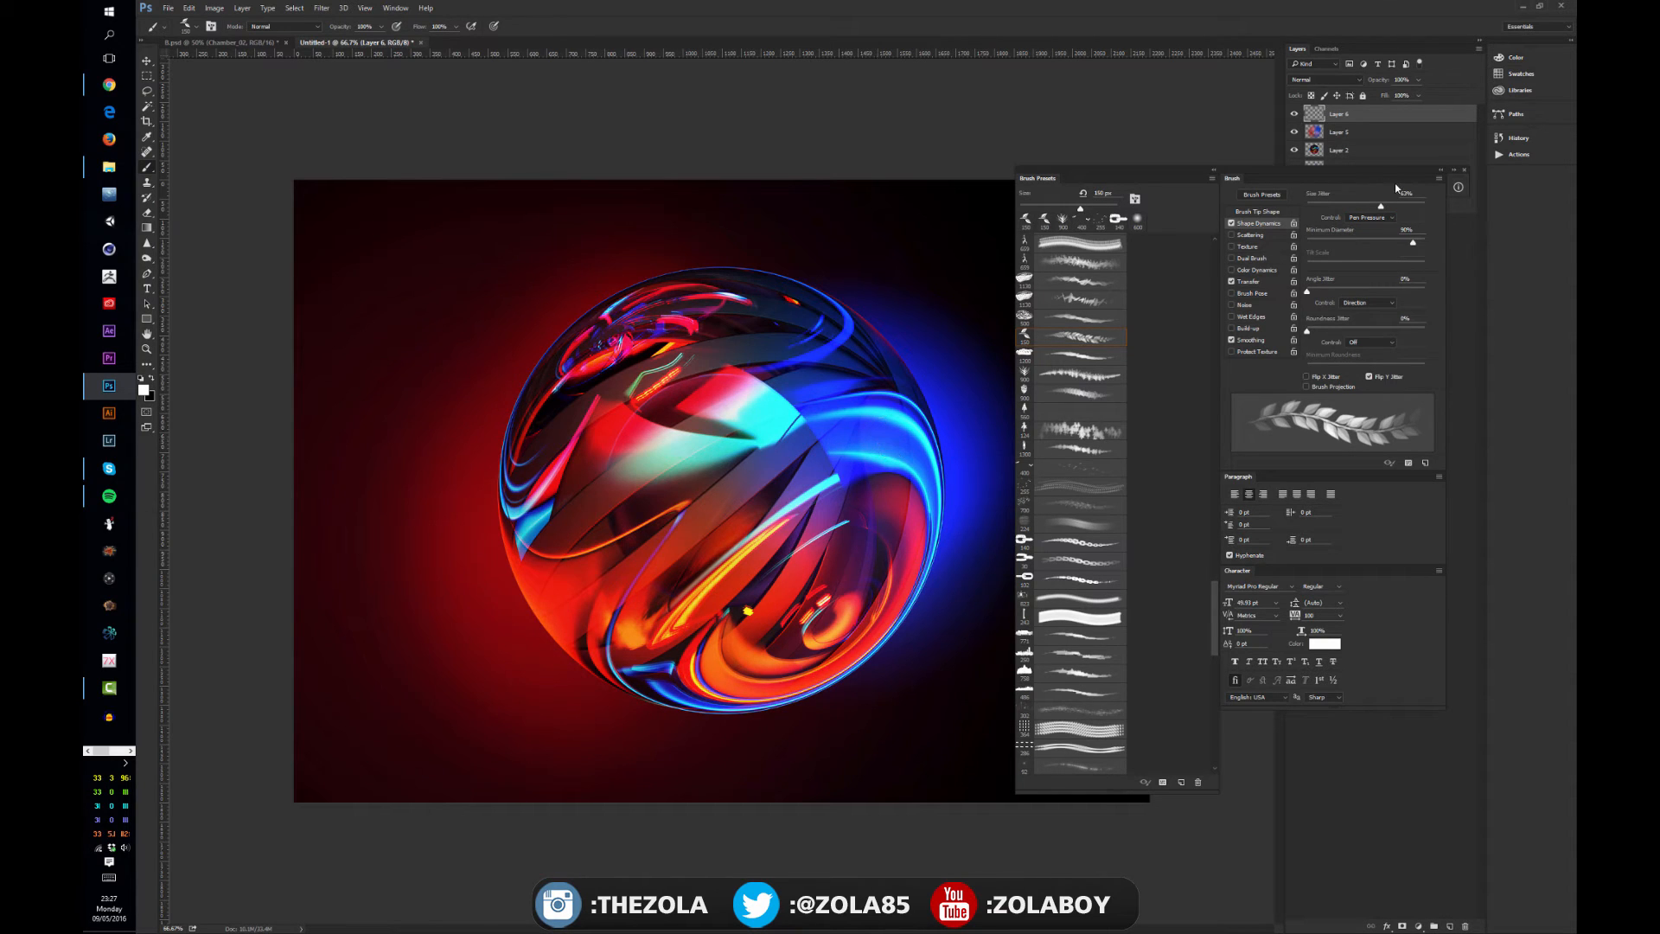
- Try an Angle Jitter of 52% with a leaf stroke, undo the stroke, and set the jitter back to 0%
{"action": "left_click_drag", "start_coordinate": [1306, 292], "coordinate": [1367, 292]}
{"action": "mouse_move", "coordinate": [631, 502]}
{"action": "left_mouse_down"}
{"action": "mouse_move", "coordinate": [640, 423]}
{"action": "mouse_move", "coordinate": [632, 605]}
{"action": "mouse_move", "coordinate": [908, 454]}
{"action": "left_mouse_up"}
{"action": "key", "text": "ctrl+z"}
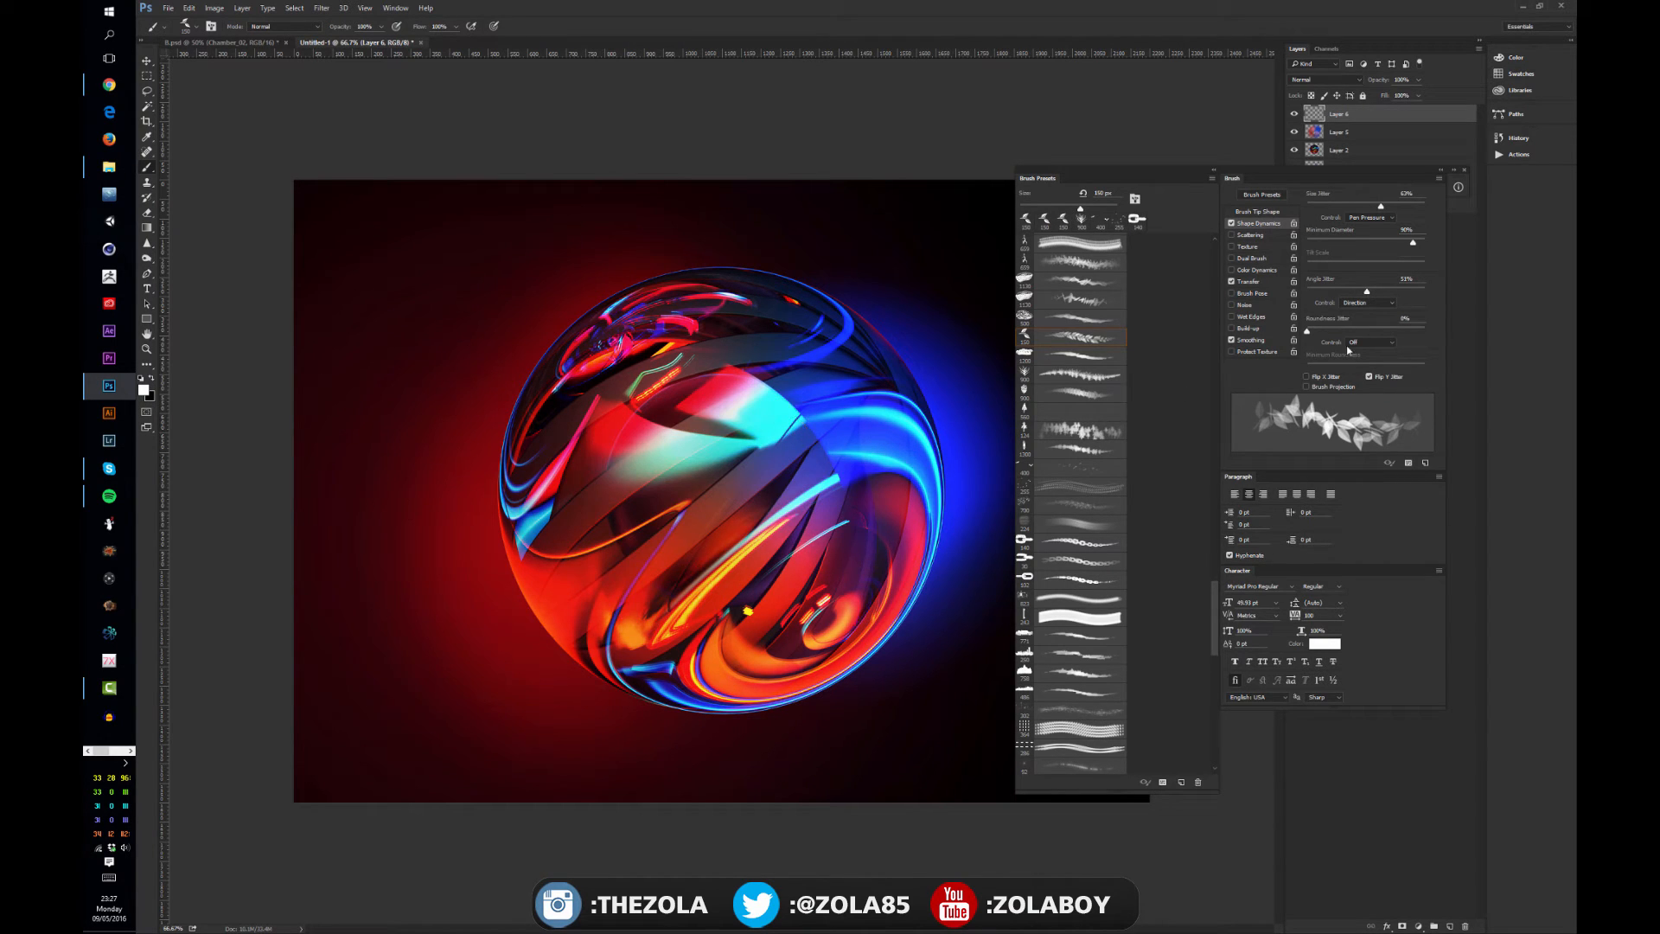
{"action": "left_click_drag", "start_coordinate": [1367, 292], "coordinate": [1300, 296]}
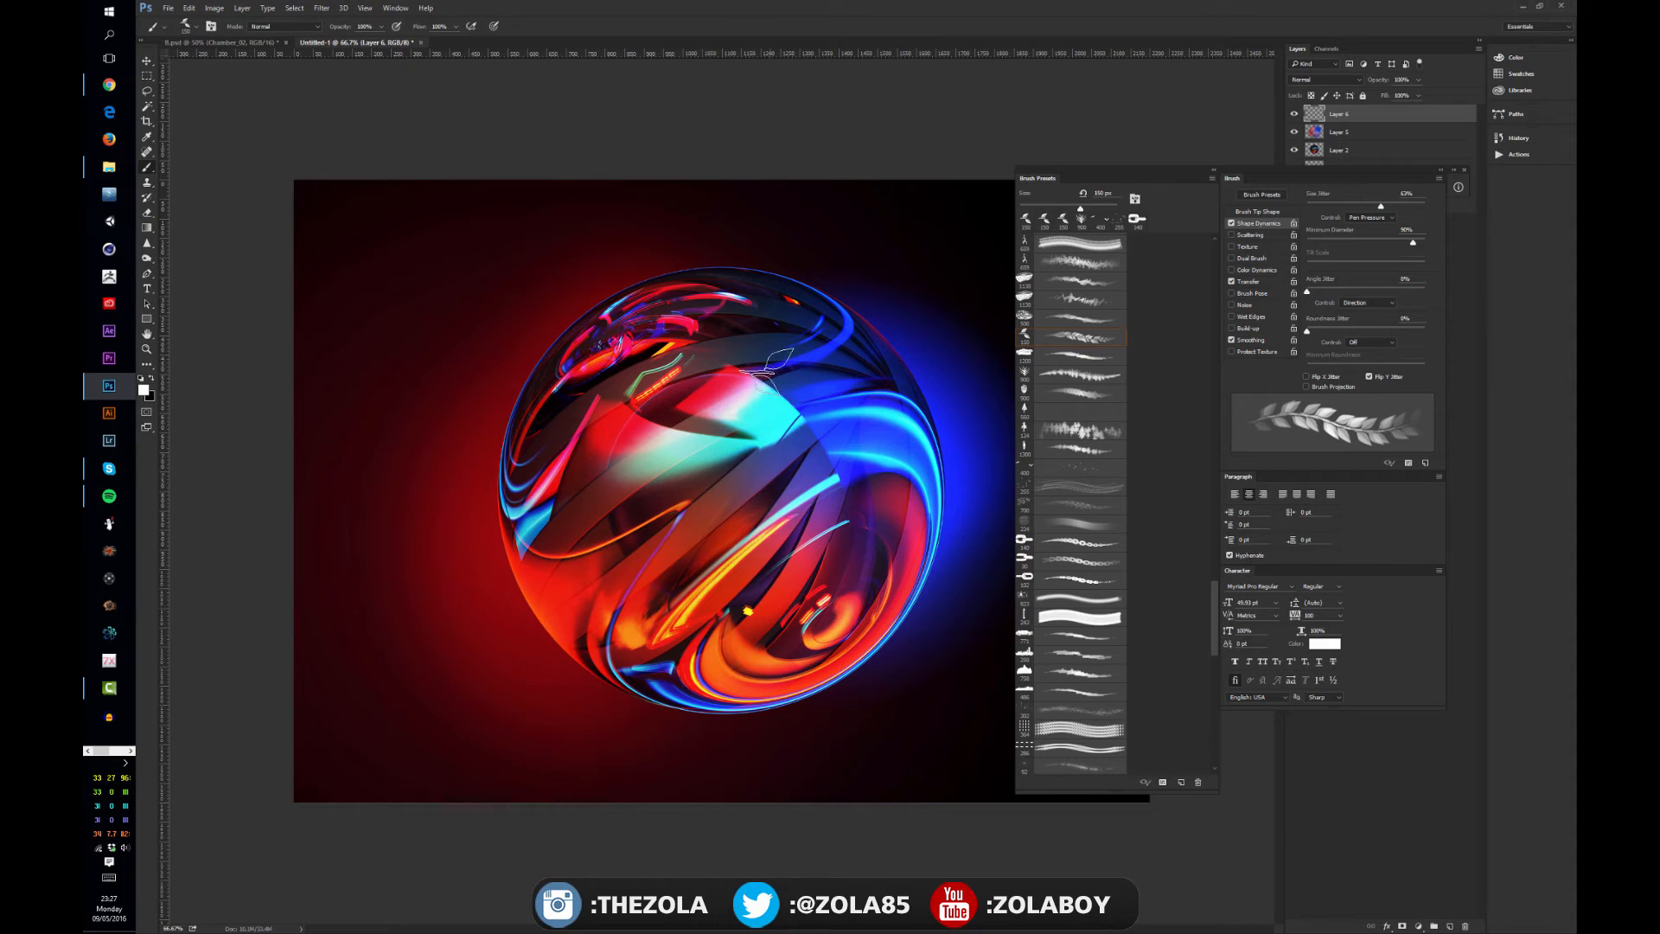
- Reselect the leaf preset after viewing the bird preset, leave Scattering off, and paint a winding leaf vine over the sphere's lower half
{"action": "left_click", "coordinate": [1078, 468]}
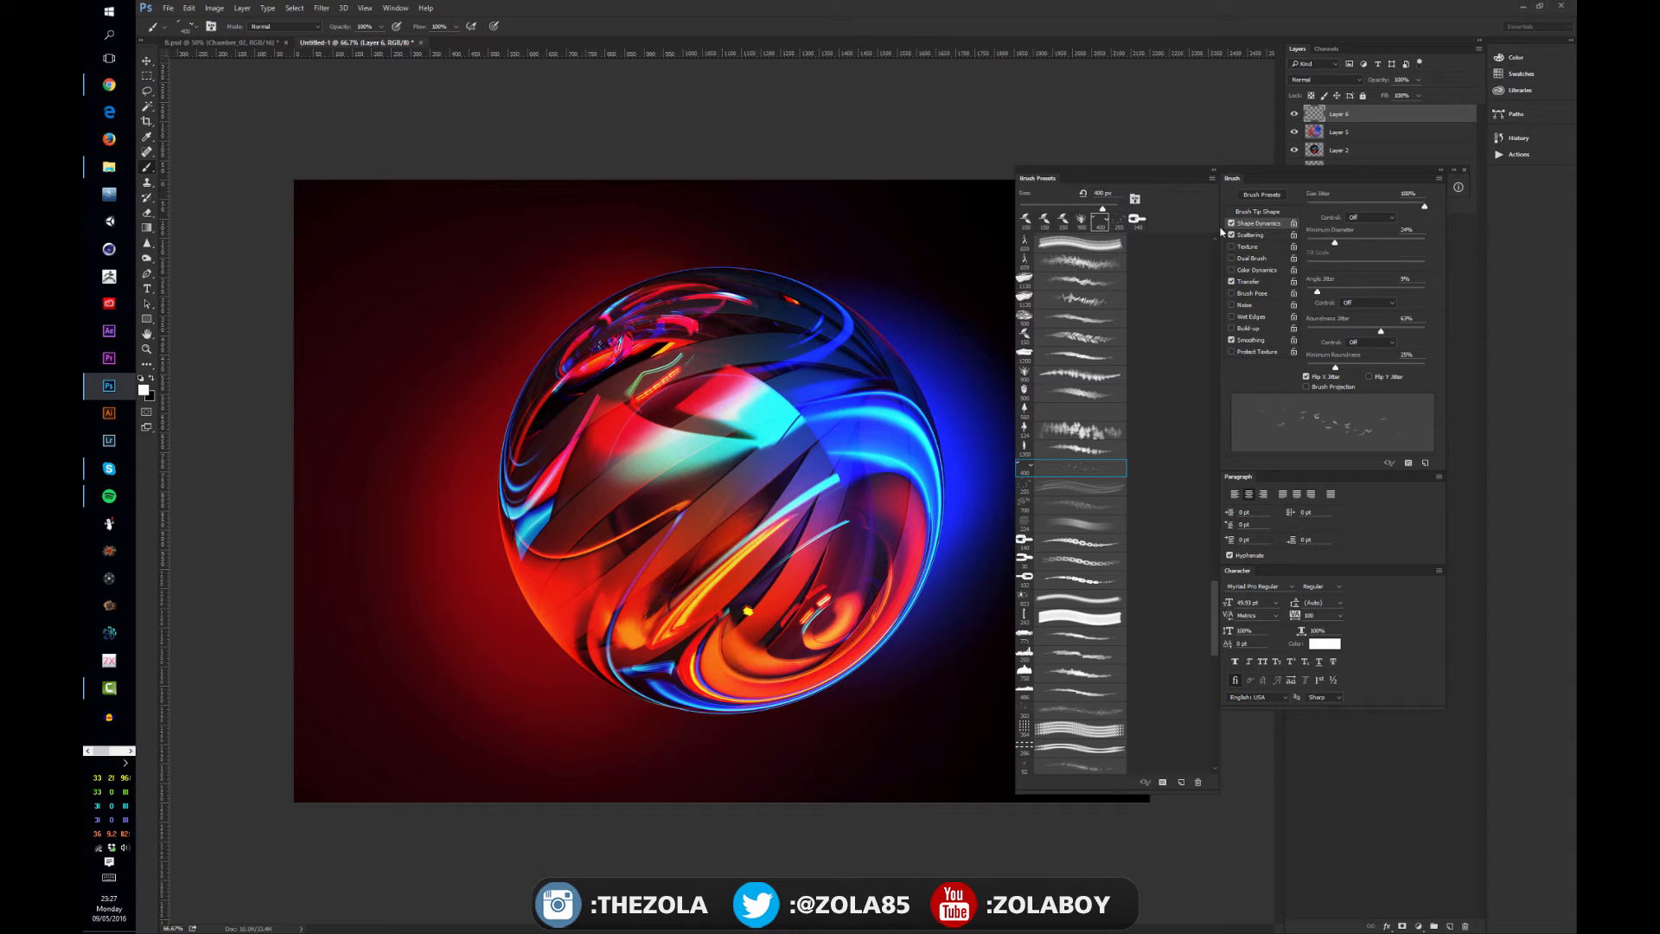
{"action": "left_click", "coordinate": [1081, 336]}
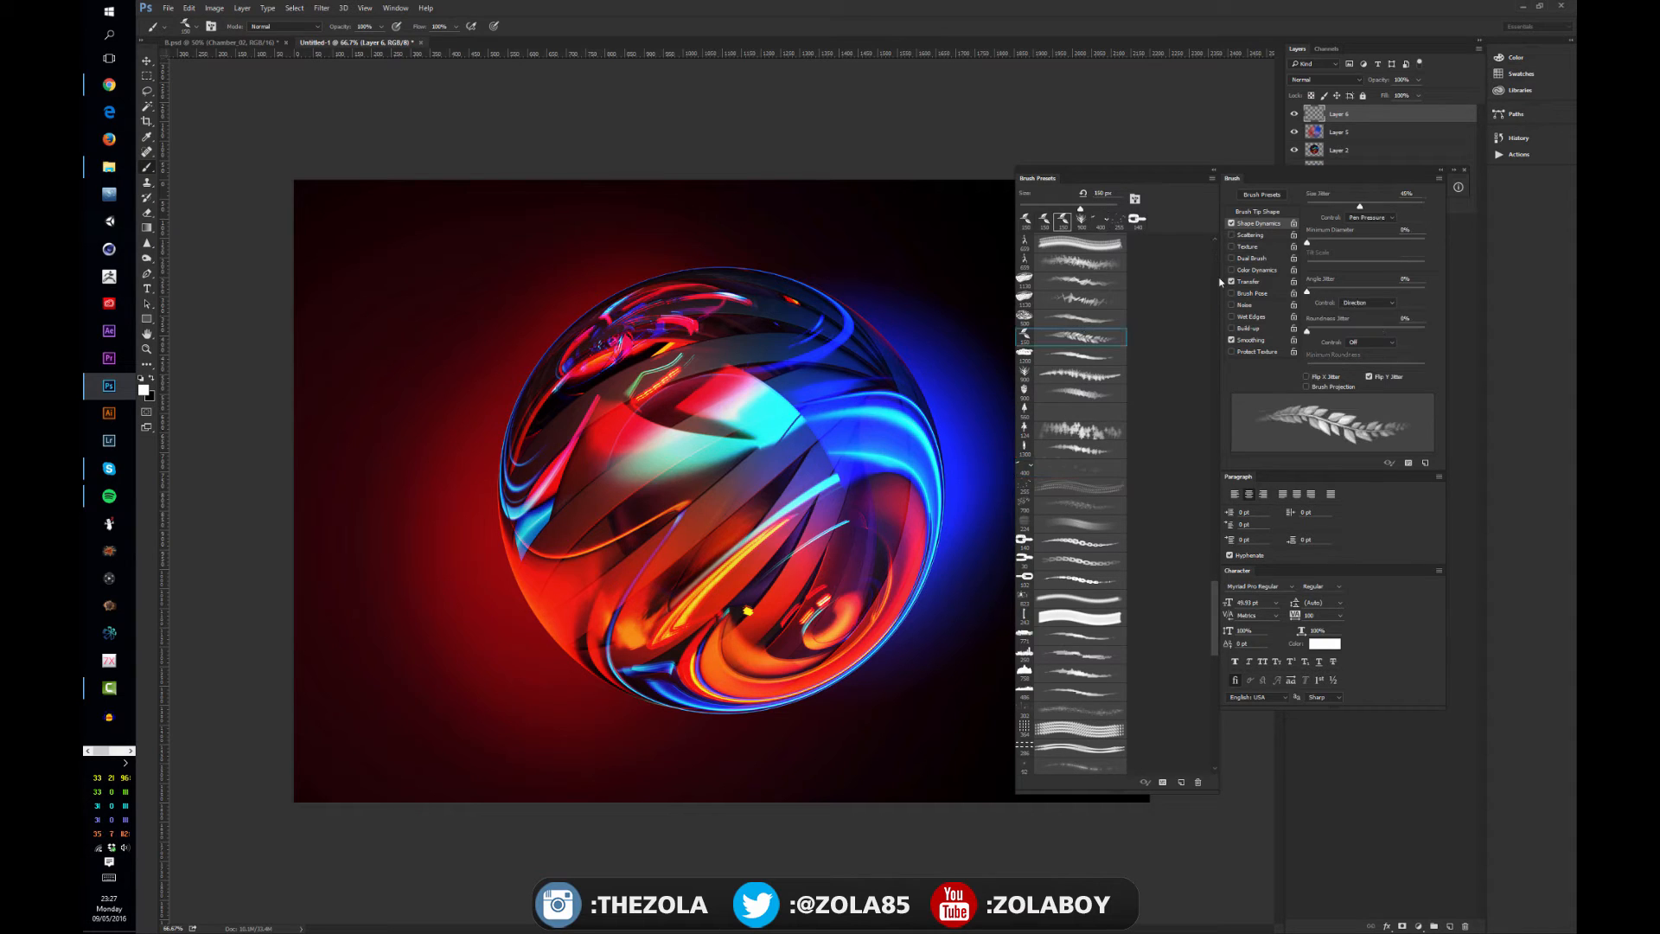
{"action": "left_click", "coordinate": [1262, 236]}
{"action": "left_click", "coordinate": [1233, 235]}
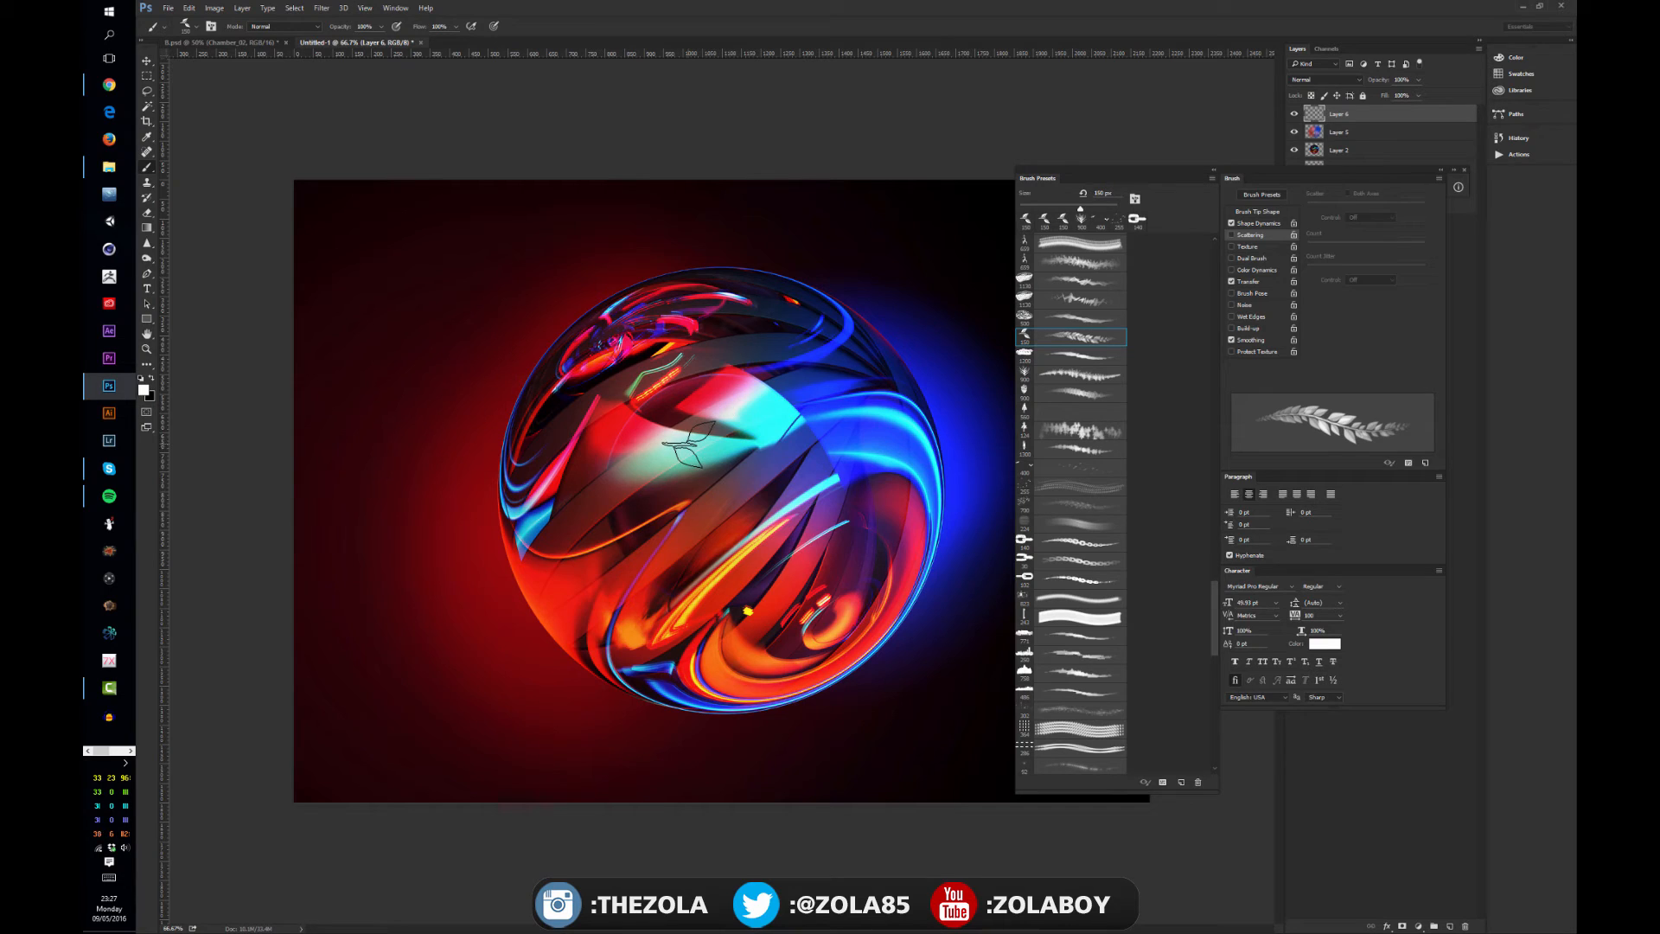
{"action": "mouse_move", "coordinate": [687, 445]}
{"action": "left_mouse_down"}
{"action": "mouse_move", "coordinate": [865, 434]}
{"action": "mouse_move", "coordinate": [899, 451]}
{"action": "mouse_move", "coordinate": [895, 477]}
{"action": "mouse_move", "coordinate": [705, 509]}
{"action": "mouse_move", "coordinate": [664, 548]}
{"action": "mouse_move", "coordinate": [912, 555]}
{"action": "mouse_move", "coordinate": [812, 628]}
{"action": "mouse_move", "coordinate": [645, 655]}
{"action": "mouse_move", "coordinate": [744, 700]}
{"action": "mouse_move", "coordinate": [887, 692]}
{"action": "left_mouse_up"}
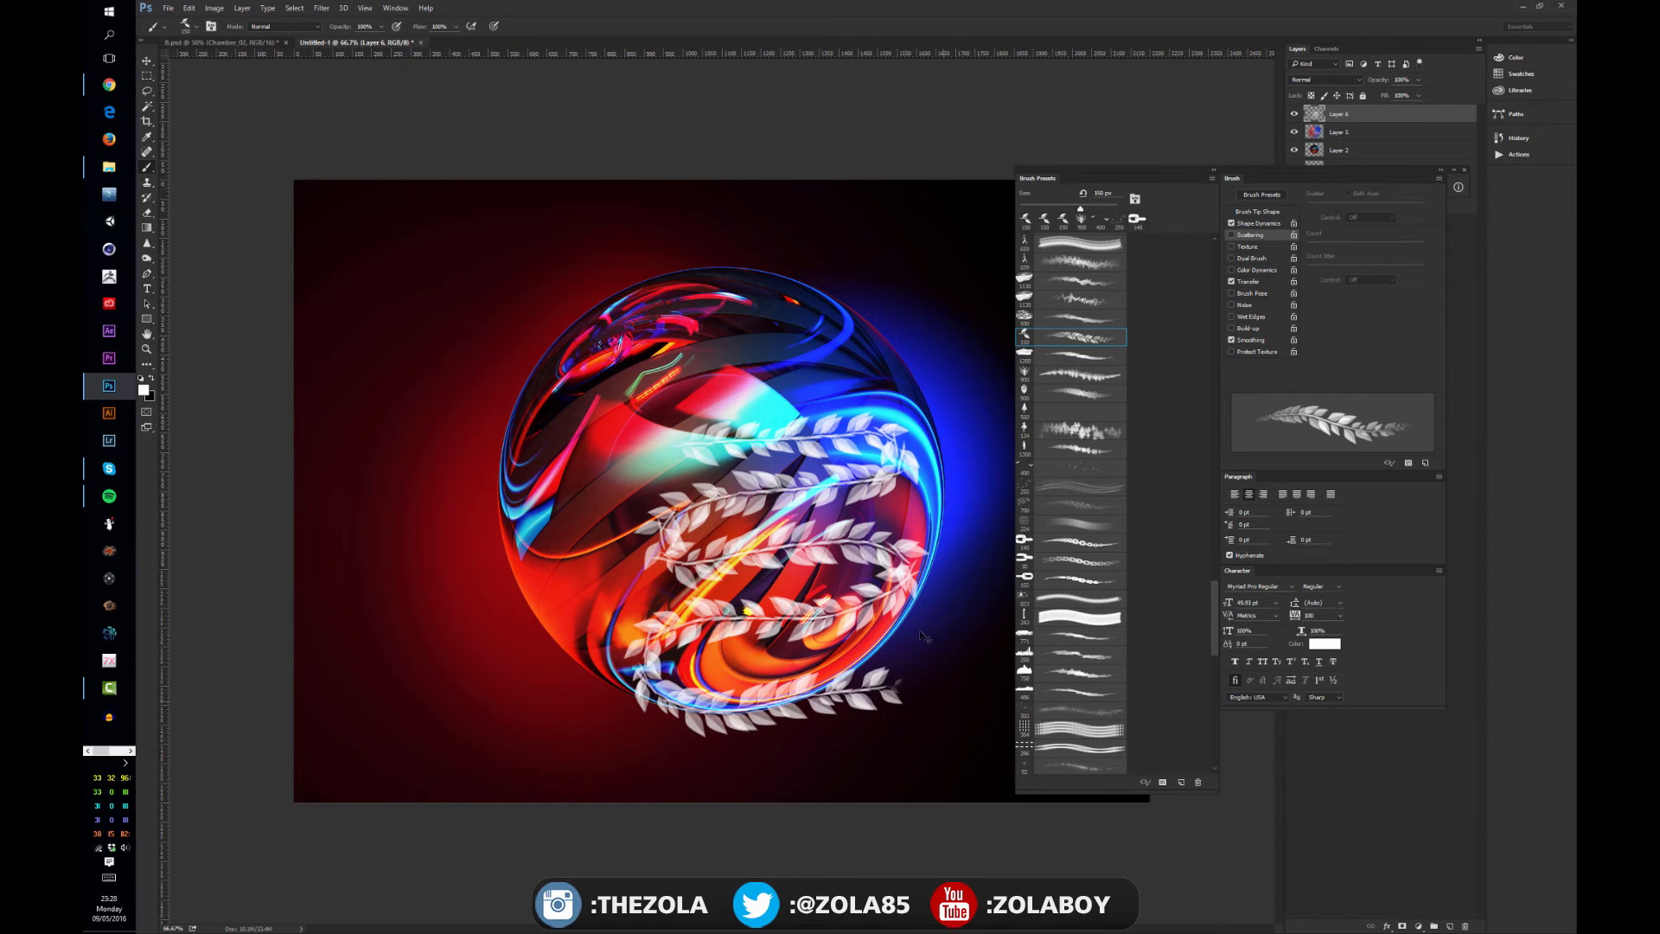
- Undo the leaf vine, select the bird preset, and stamp one flock beside the sphere's lower-left edge
{"action": "key", "text": "ctrl+z"}
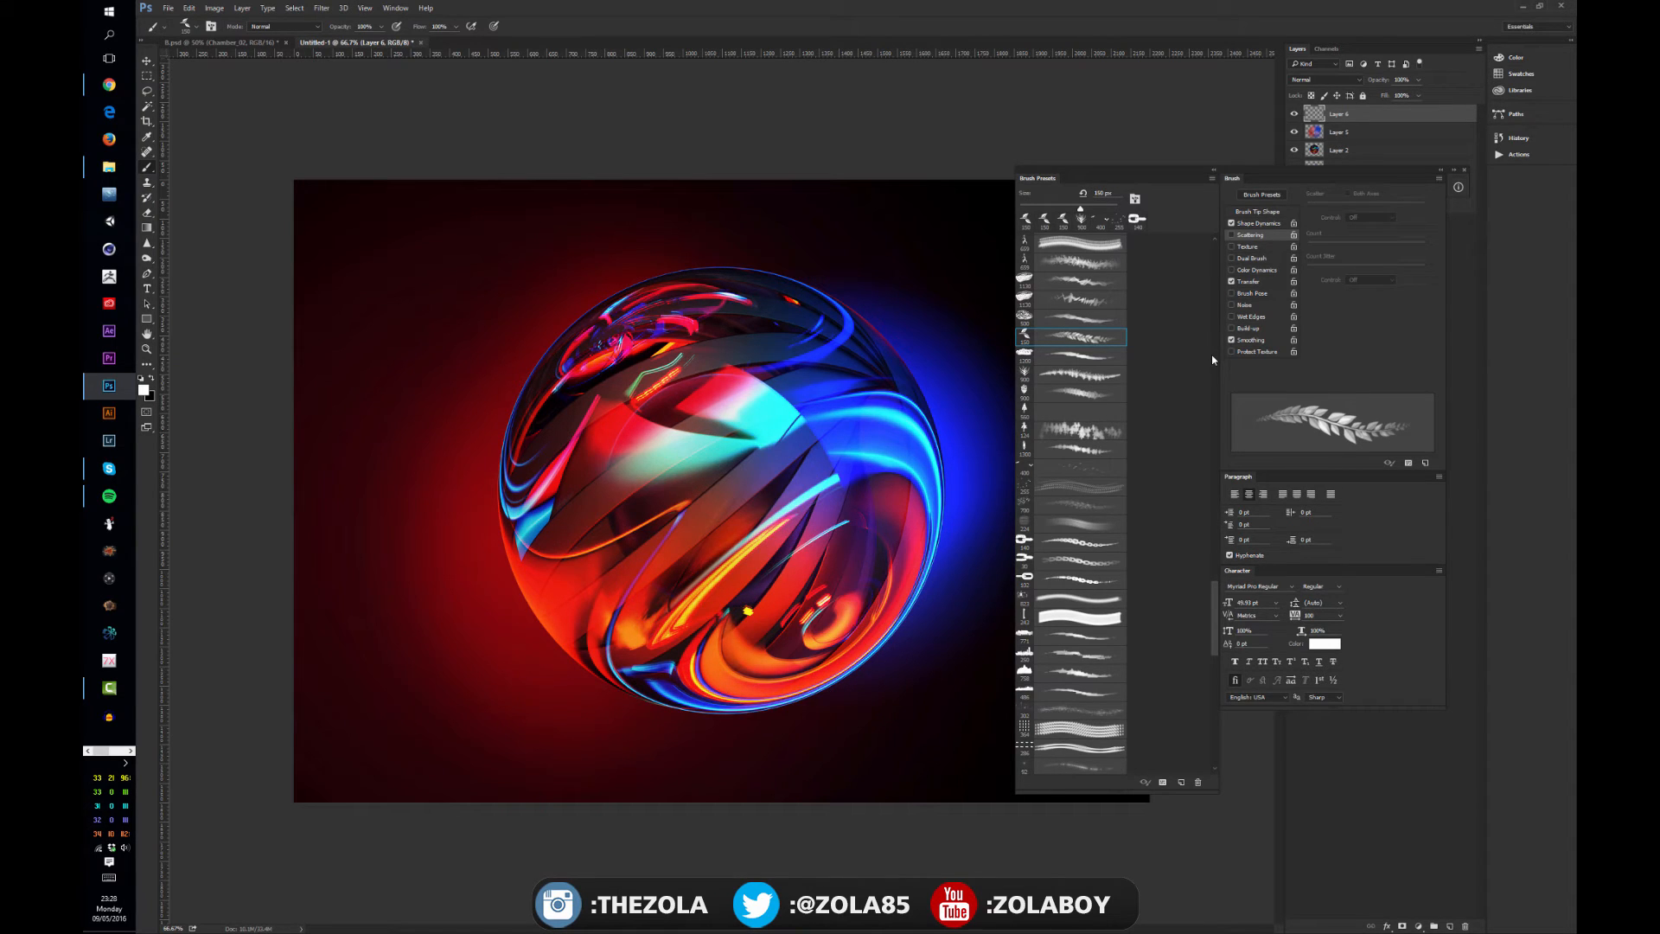
{"action": "left_click", "coordinate": [1049, 485]}
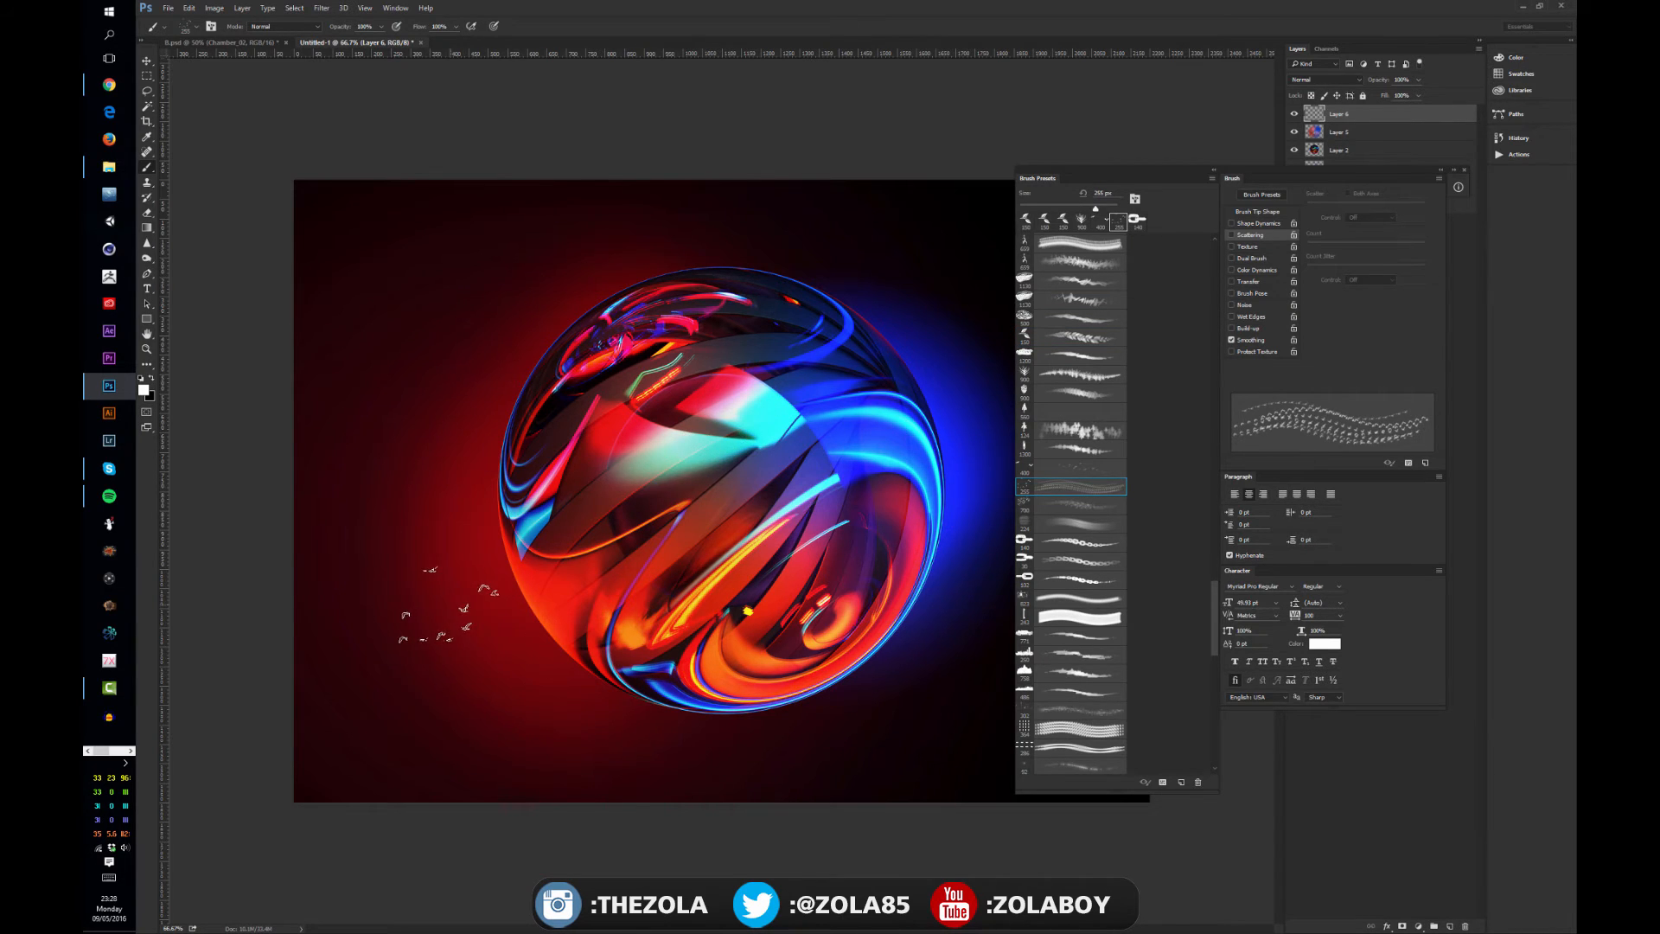
{"action": "left_click", "coordinate": [448, 605]}
- Try Scattering on the bird brush with Scatter at about 460%, paint birds across the sphere, and undo all the painted birds
{"action": "left_click", "coordinate": [1232, 236]}
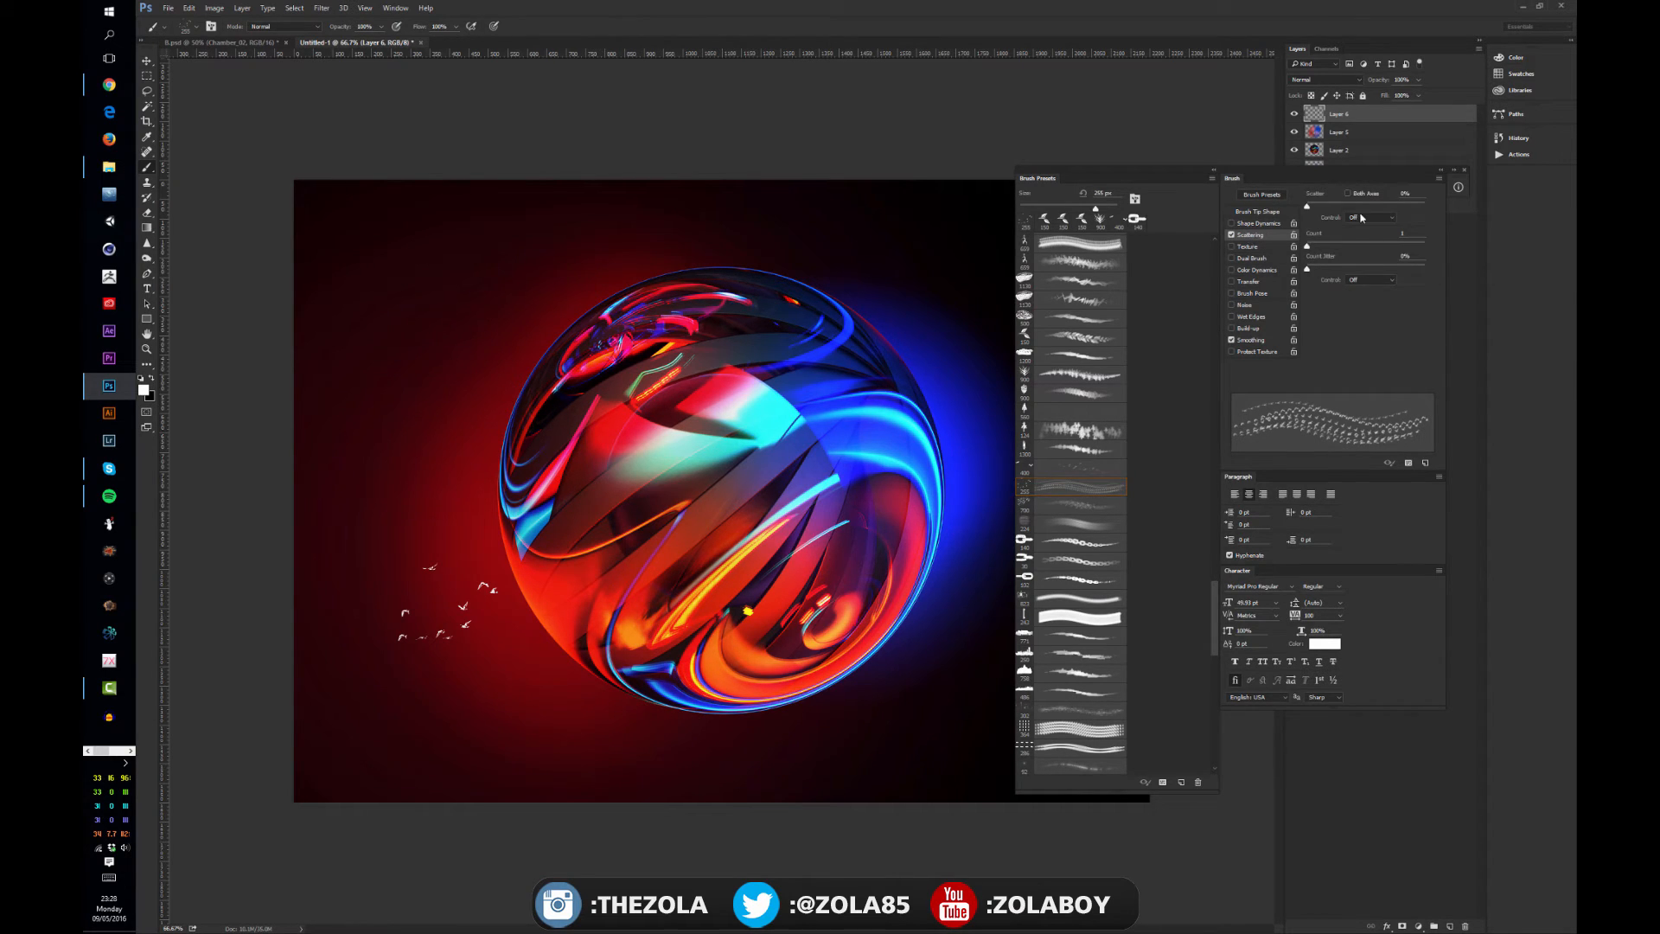
{"action": "left_click_drag", "start_coordinate": [1308, 207], "coordinate": [1361, 208]}
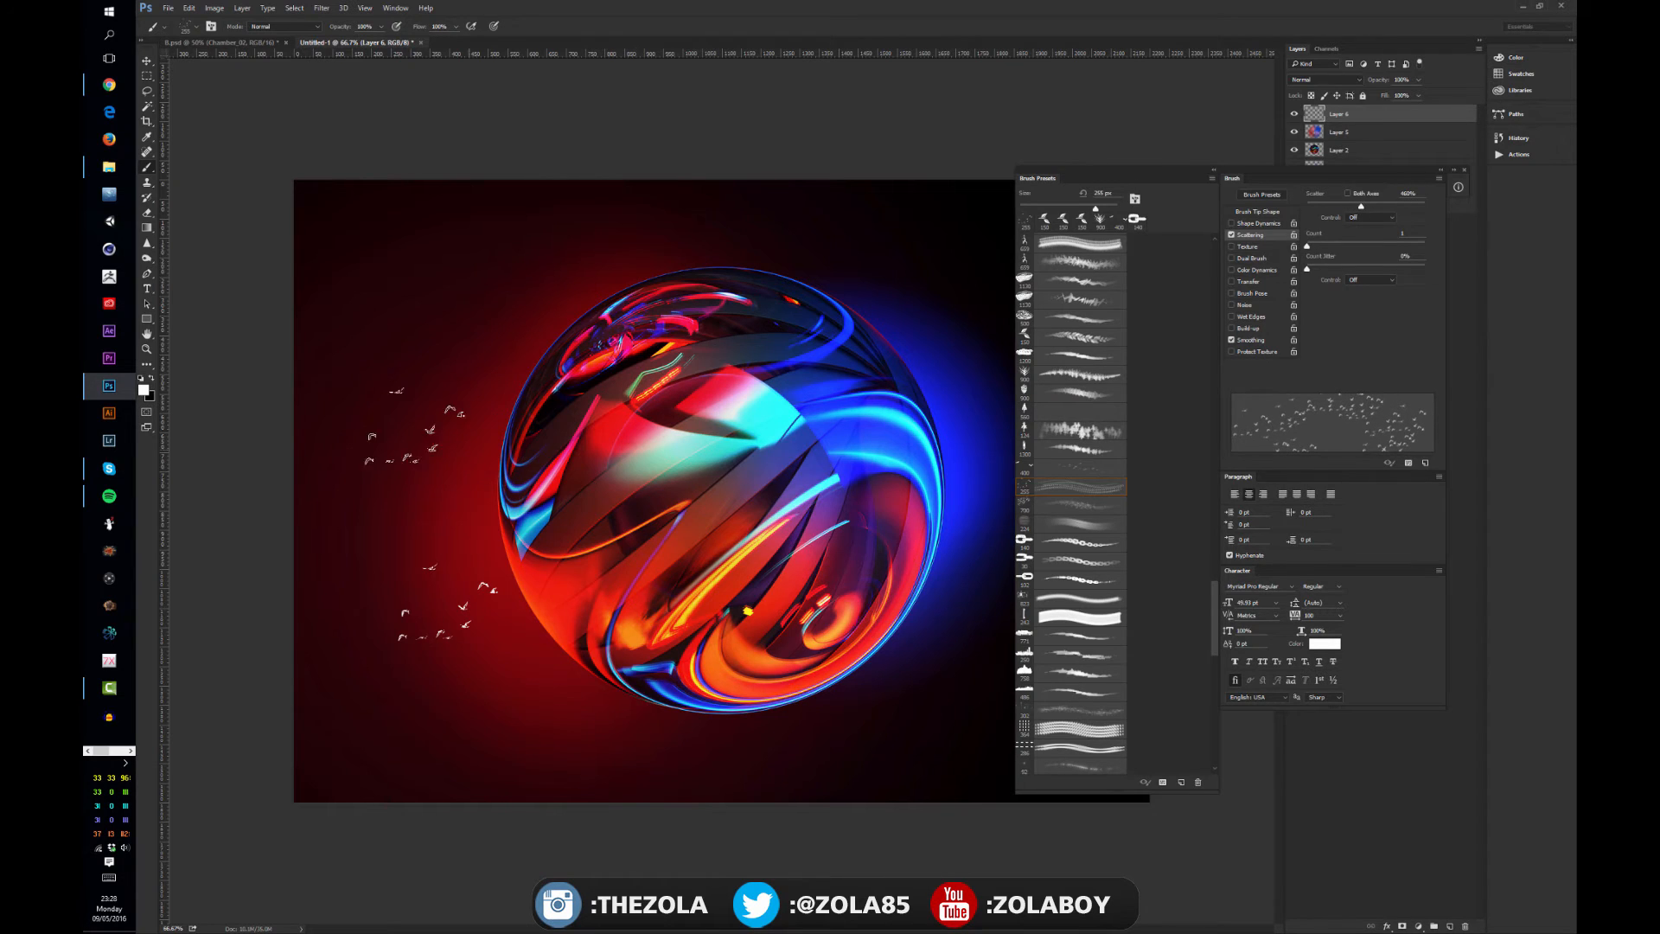
{"action": "mouse_move", "coordinate": [415, 428]}
{"action": "left_mouse_down"}
{"action": "mouse_move", "coordinate": [692, 485]}
{"action": "mouse_move", "coordinate": [834, 473]}
{"action": "left_mouse_up"}
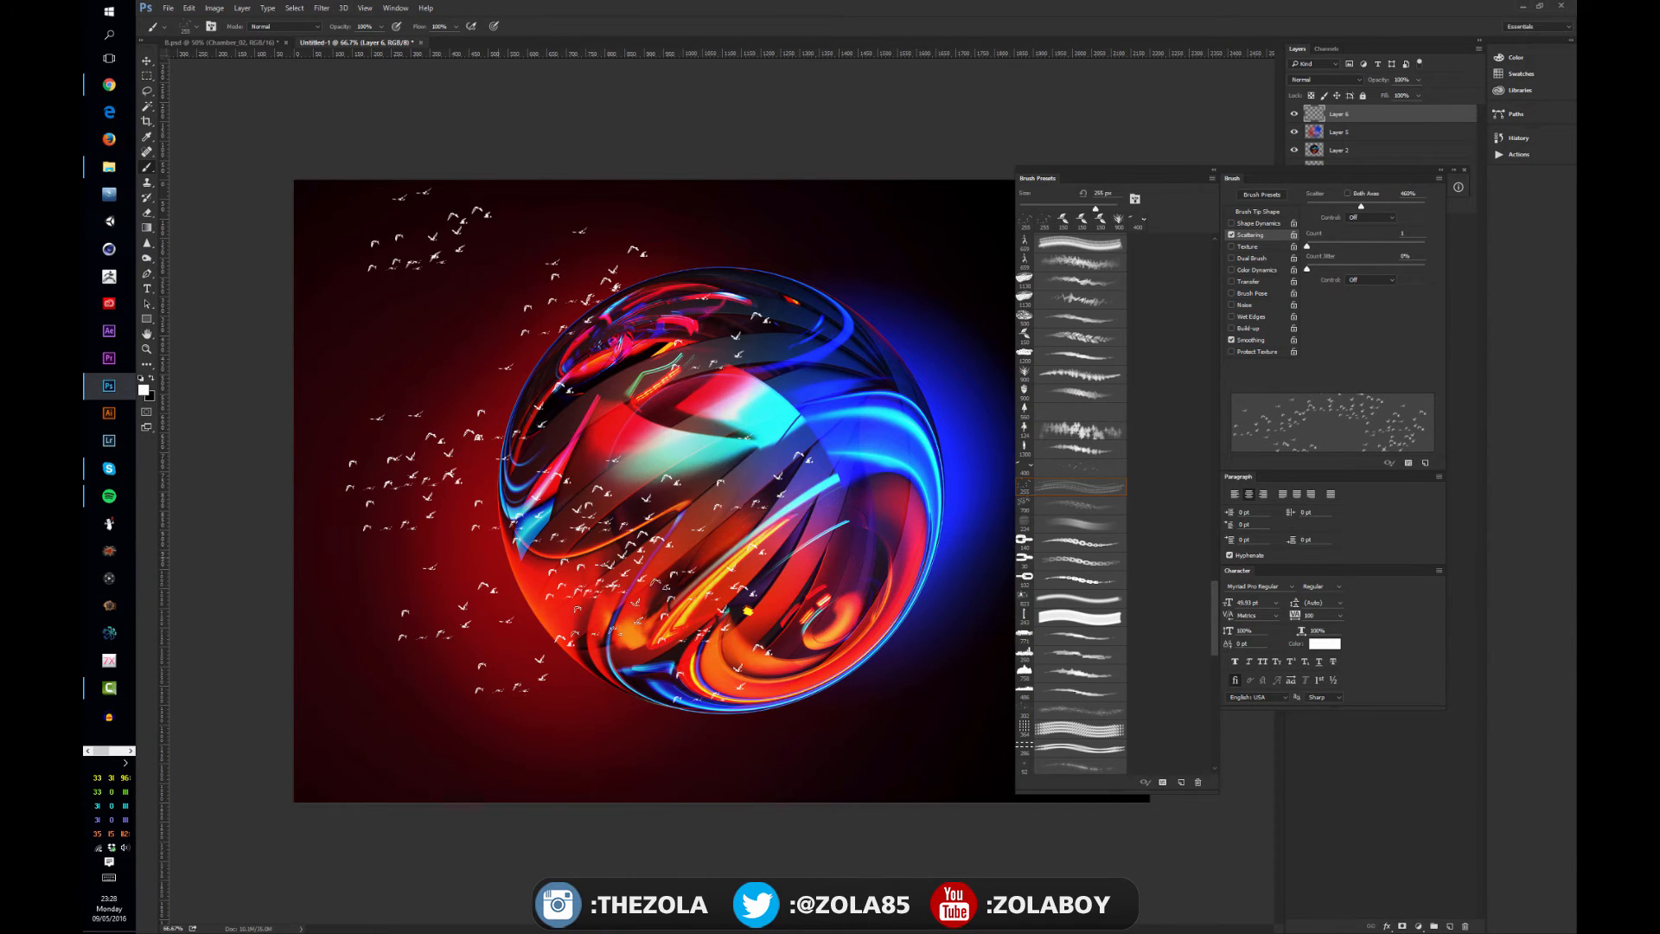
{"action": "key", "text": "ctrl+alt+z"}
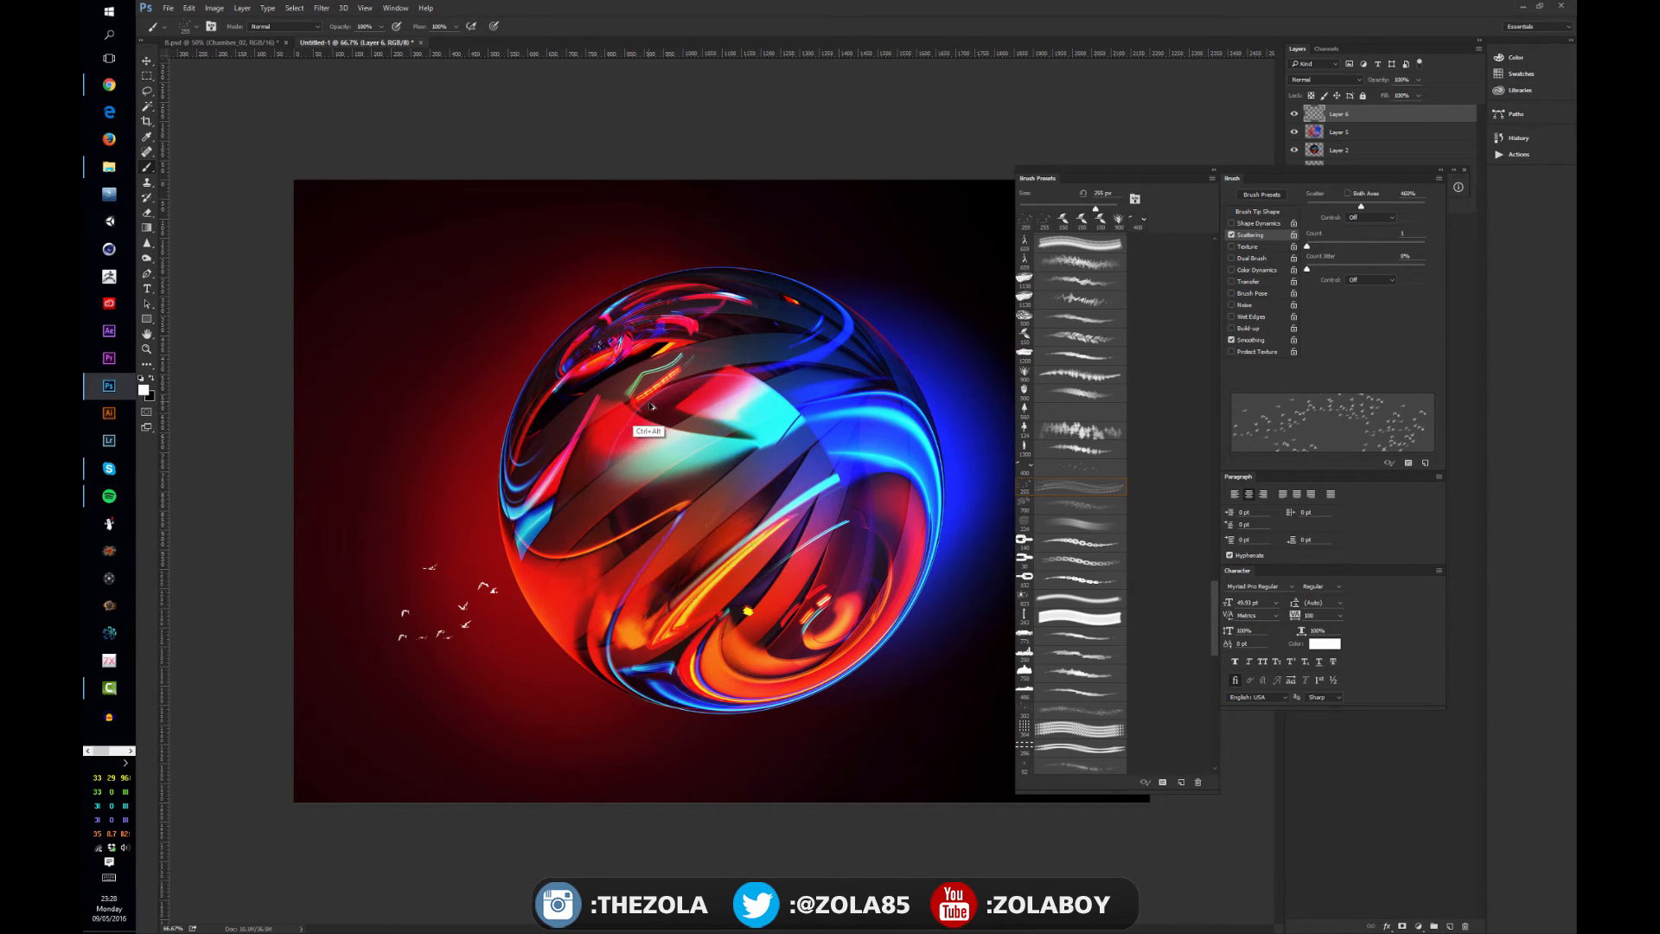
{"action": "key", "text": "ctrl+alt+z"}
- Try a Count of 2 with added Count Jitter, and switch the bird brush from Scattering to Texture
{"action": "mouse_move", "coordinate": [1308, 247]}
{"action": "left_mouse_down"}
{"action": "mouse_move", "coordinate": [1382, 247]}
{"action": "mouse_move", "coordinate": [1315, 247]}
{"action": "mouse_move", "coordinate": [1359, 277]}
{"action": "left_mouse_up"}
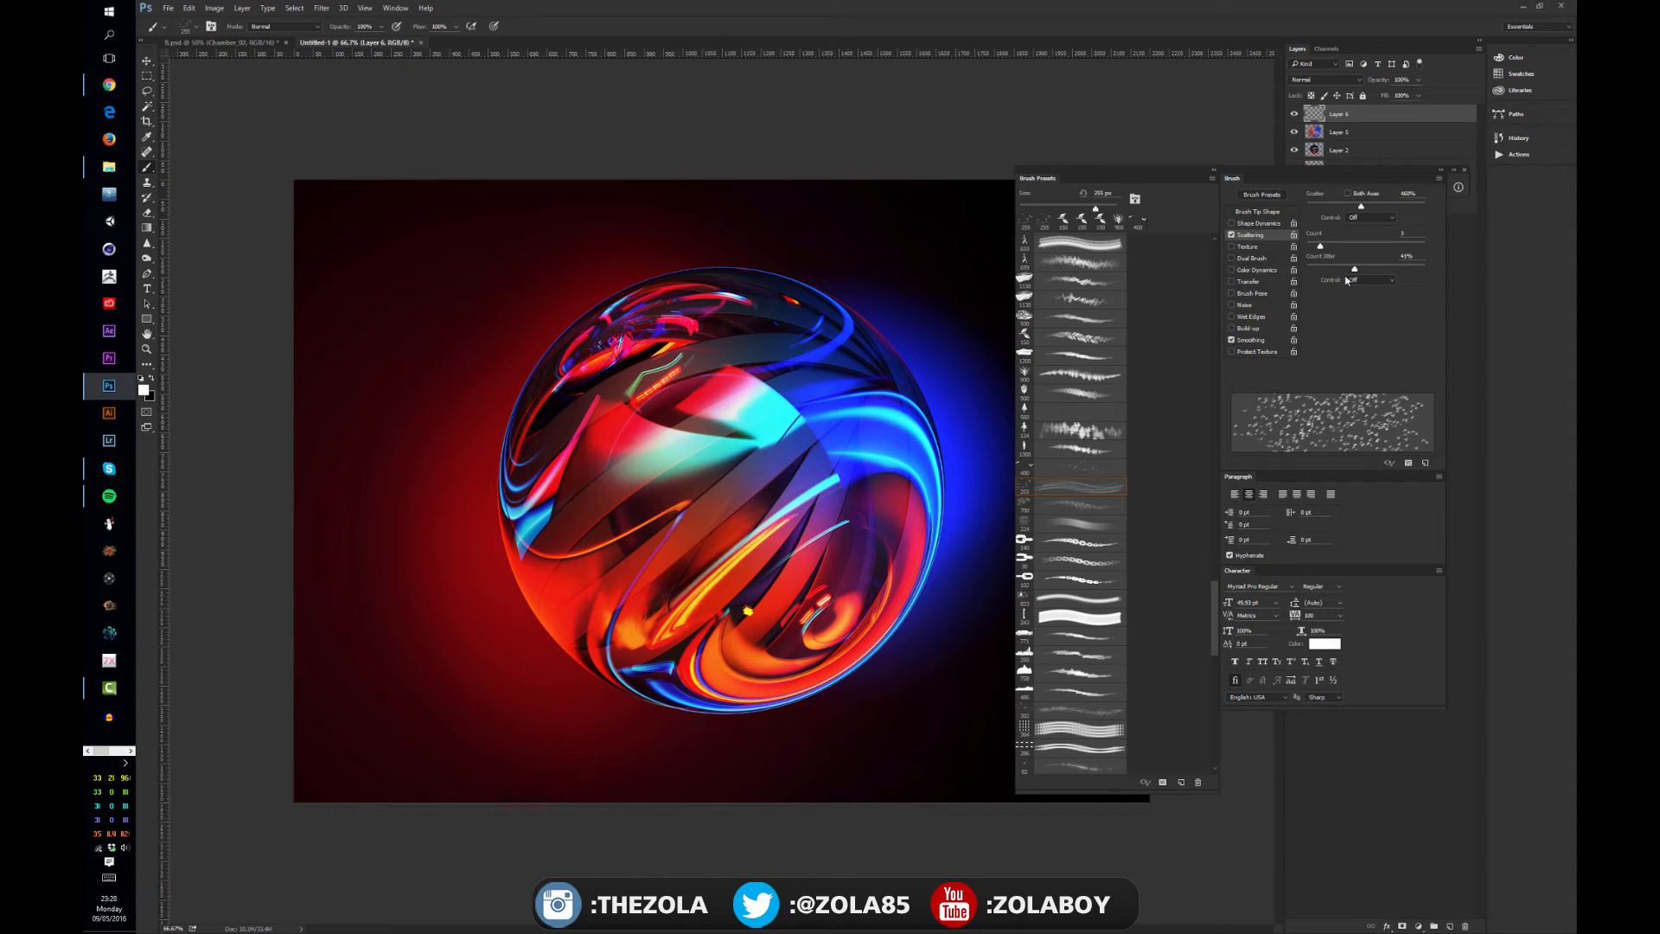
{"action": "left_click", "coordinate": [1232, 235]}
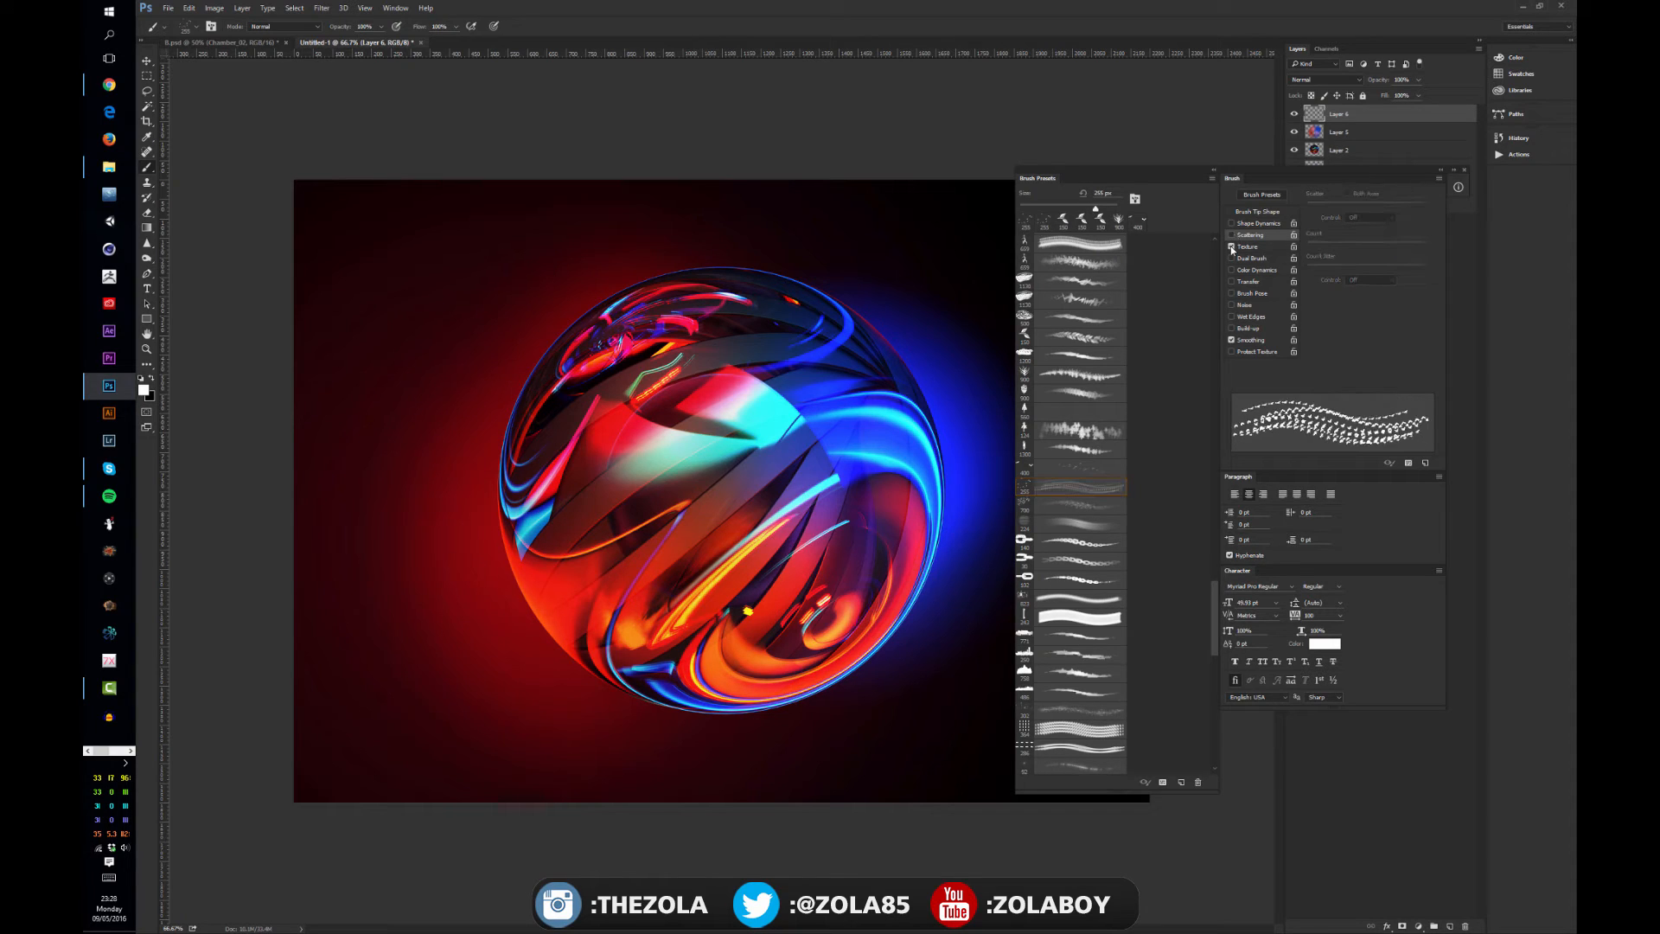
{"action": "left_click", "coordinate": [1233, 247]}
{"action": "left_click", "coordinate": [1249, 249]}
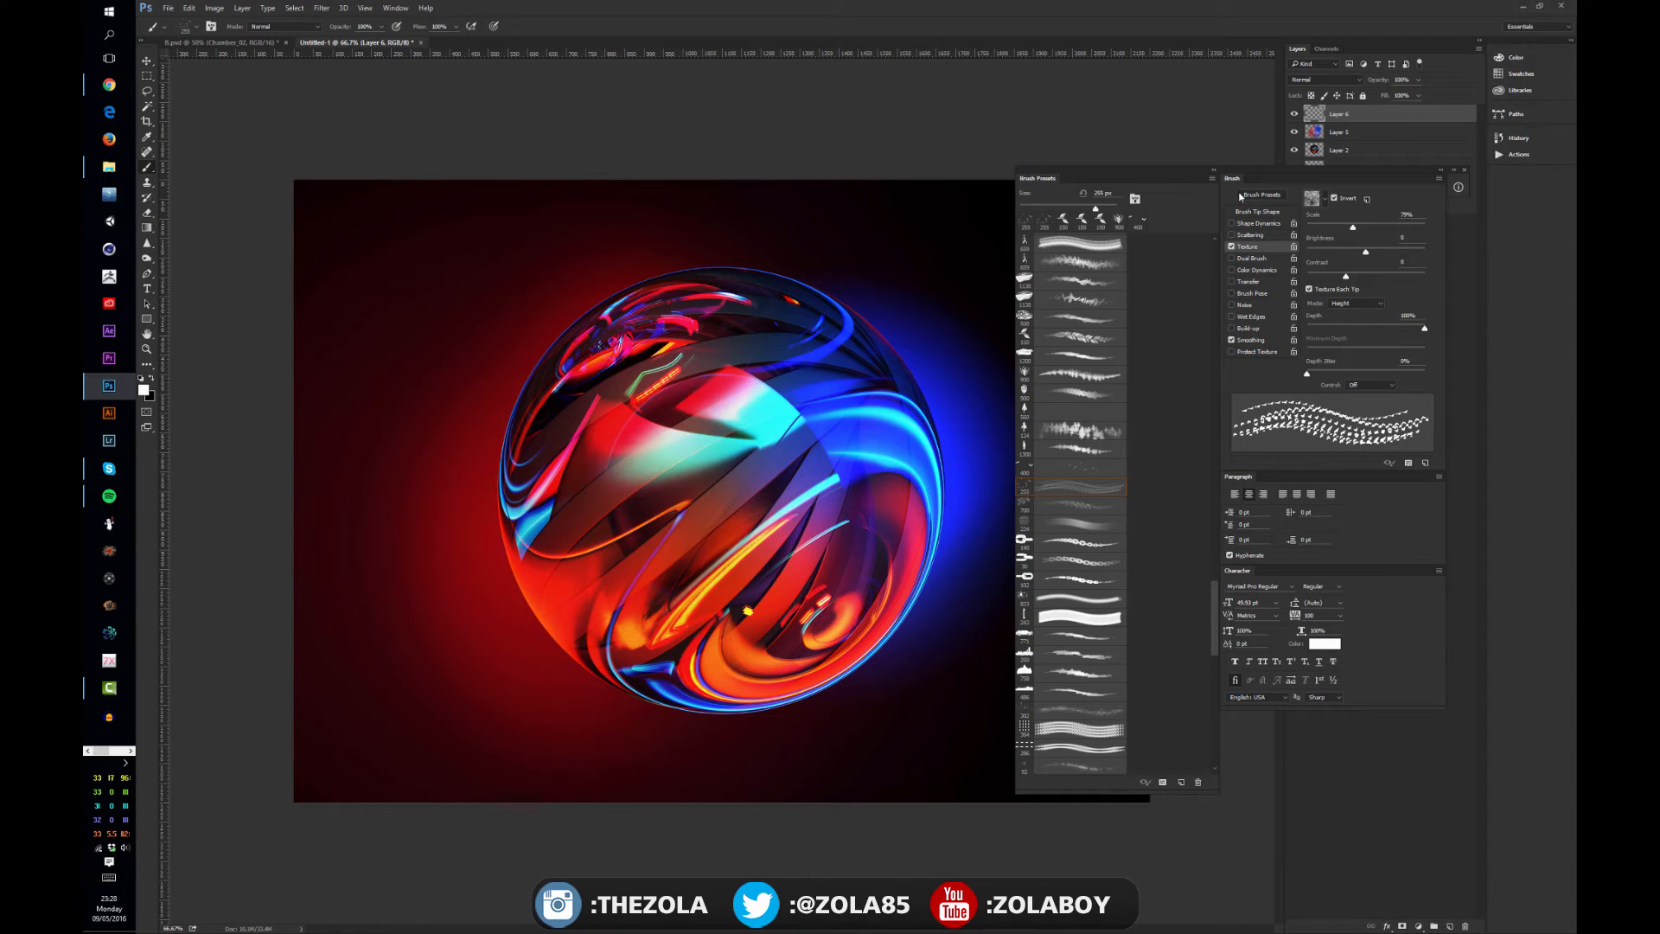
- Select the large hard round preset, test it with a diagonal stroke over the sphere's upper left, and undo the stroke
{"action": "scroll", "coordinate": [1195, 273], "scroll_direction": "up", "scroll_amount": 15}
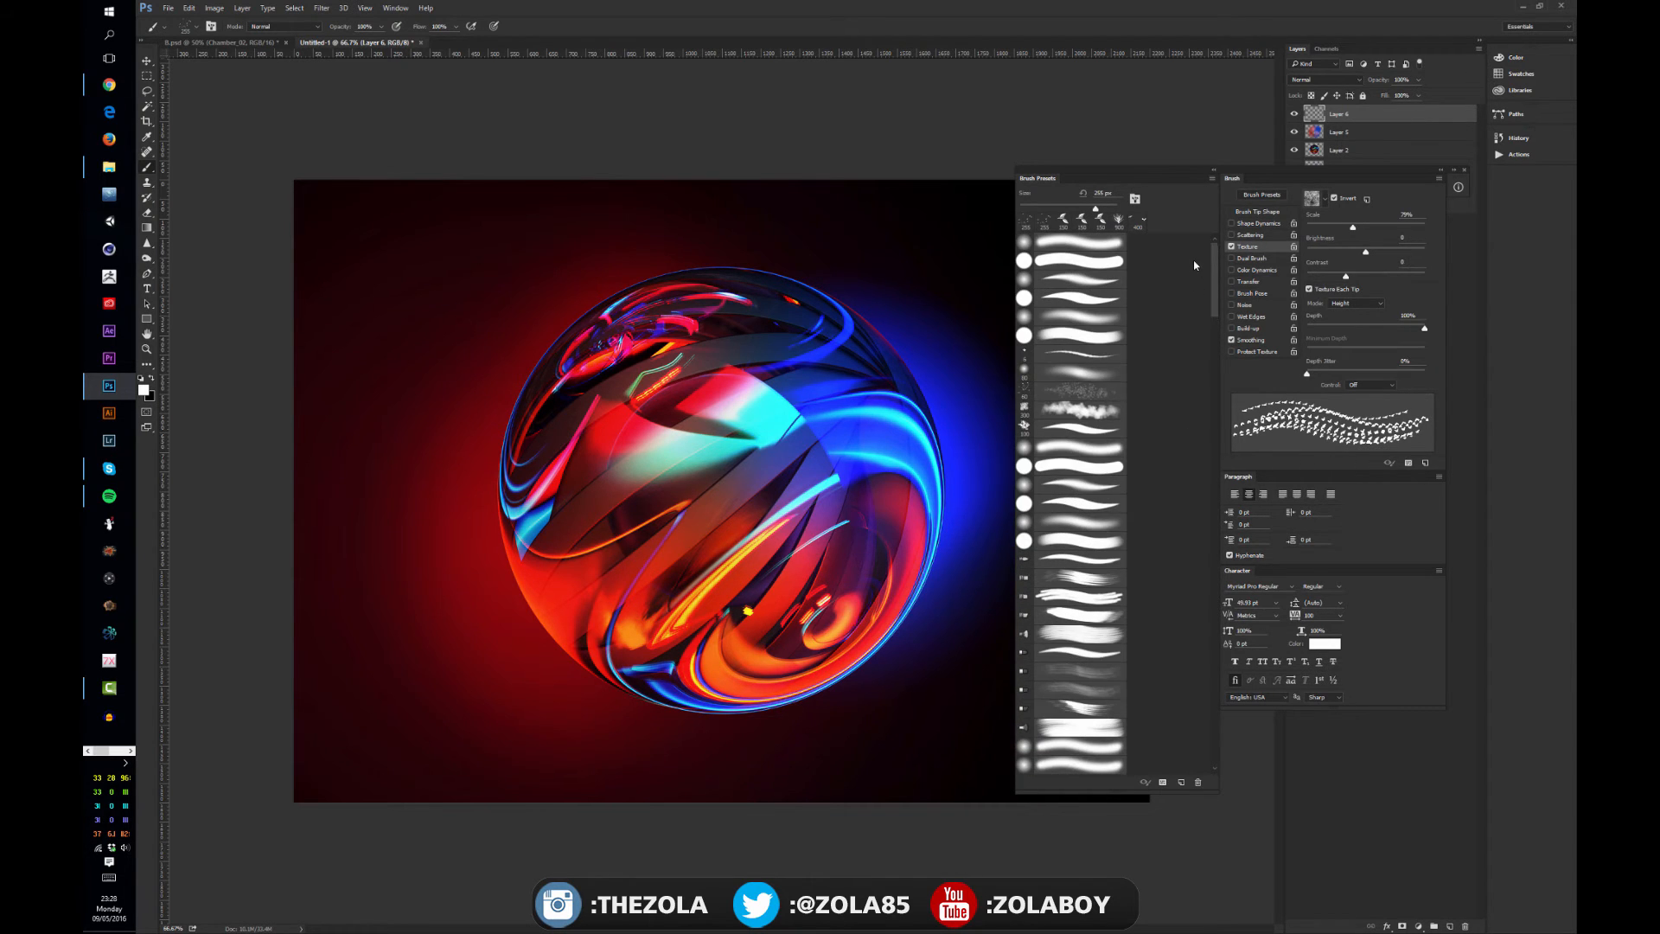
{"action": "left_click", "coordinate": [1066, 471]}
{"action": "left_click_drag", "start_coordinate": [408, 512], "coordinate": [605, 367]}
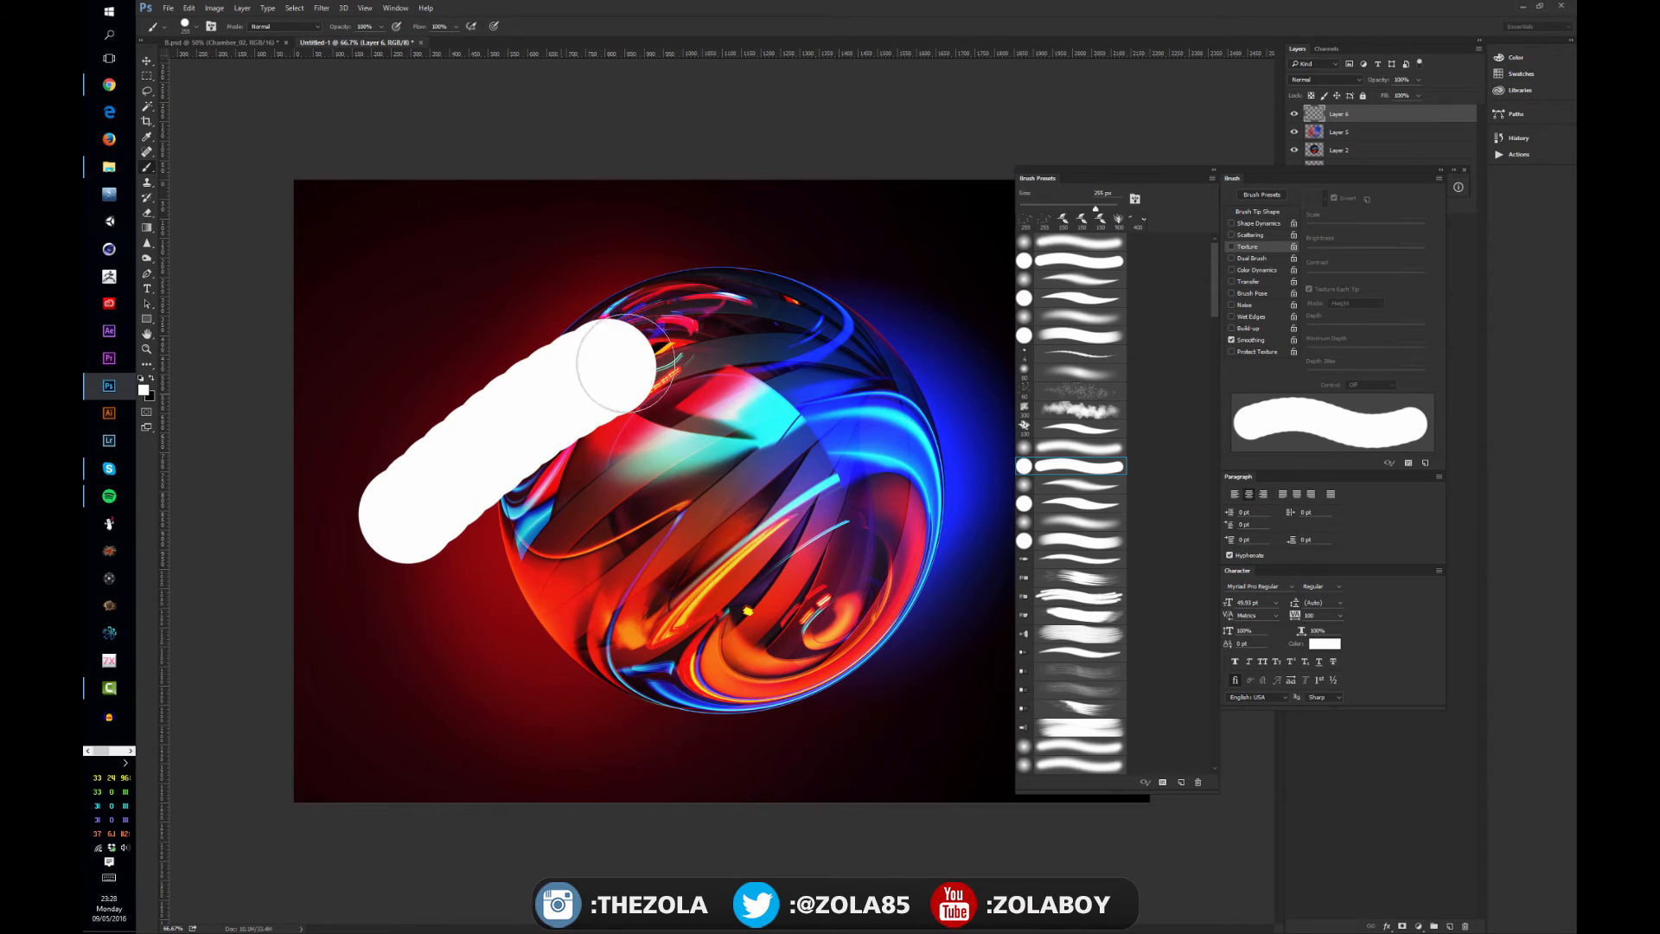
{"action": "key", "text": "ctrl+z"}
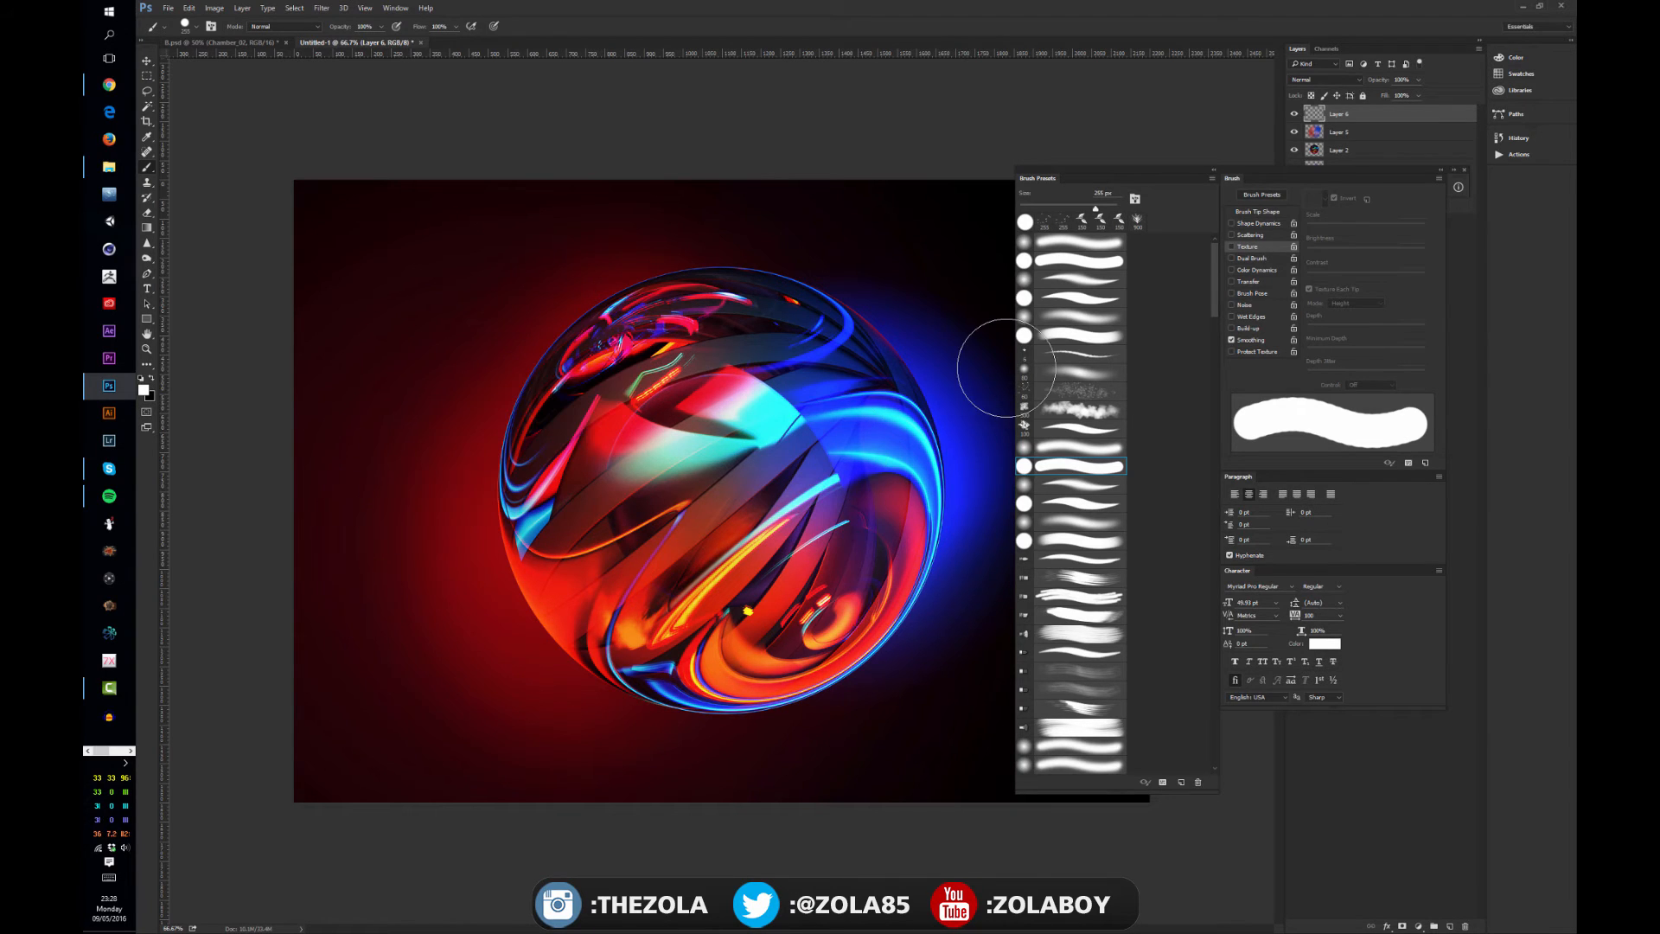
- Enable Texture for the hard round brush and replace the current patterns with the Erodible Textures set
{"action": "left_click", "coordinate": [1232, 247]}
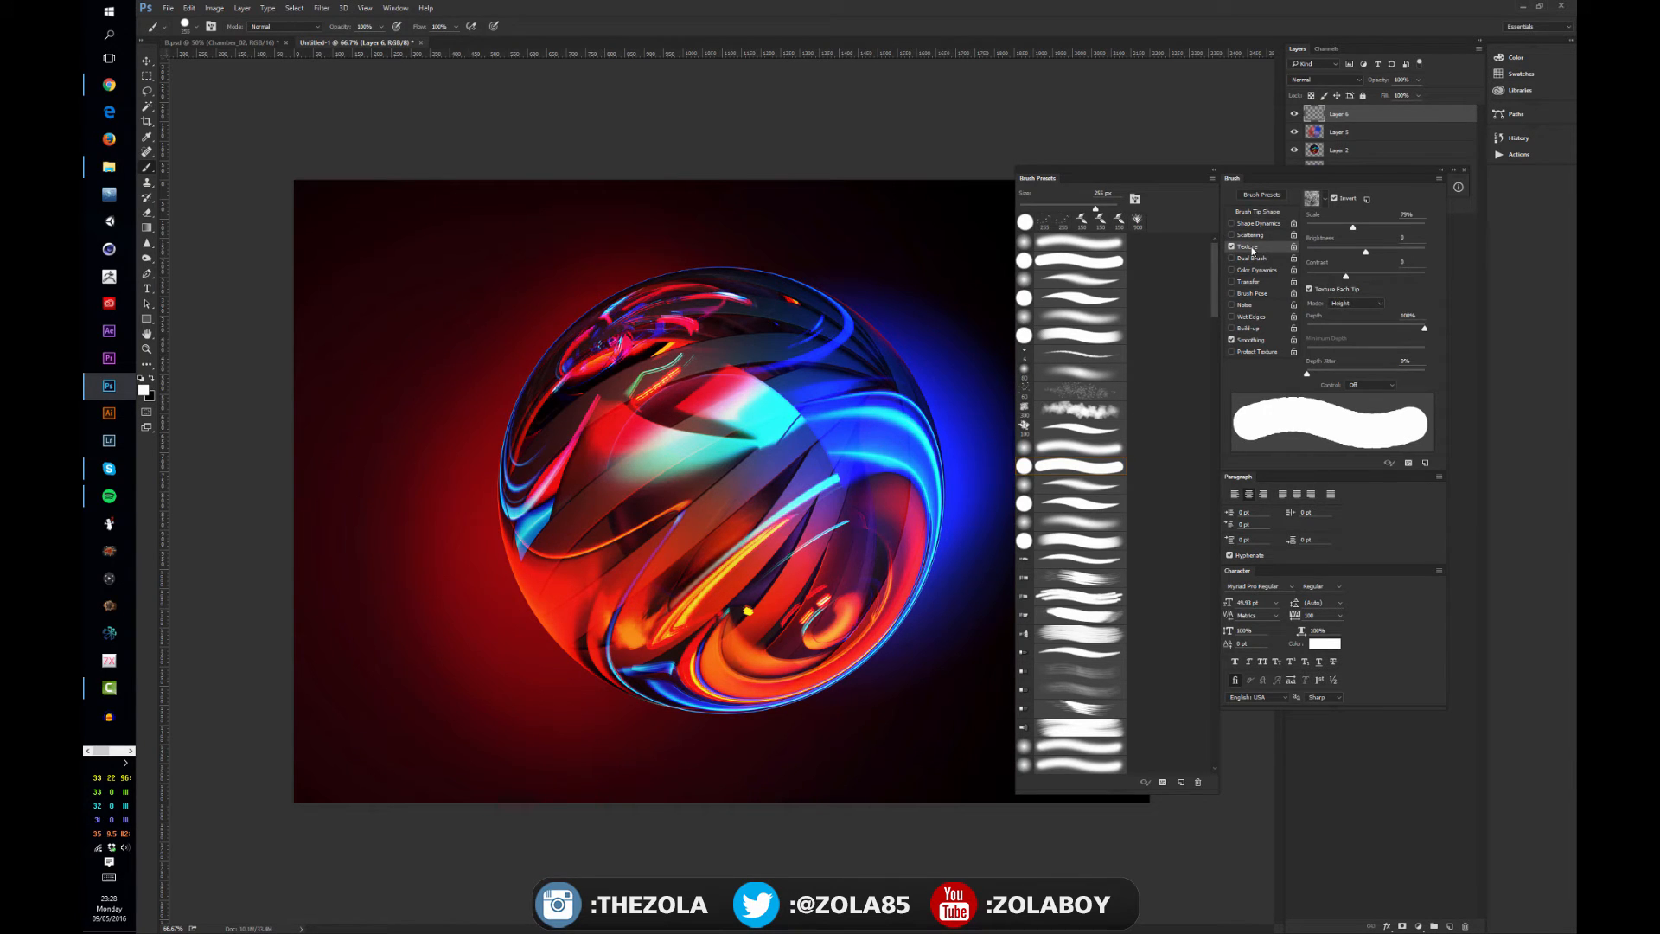
{"action": "left_click", "coordinate": [1325, 200]}
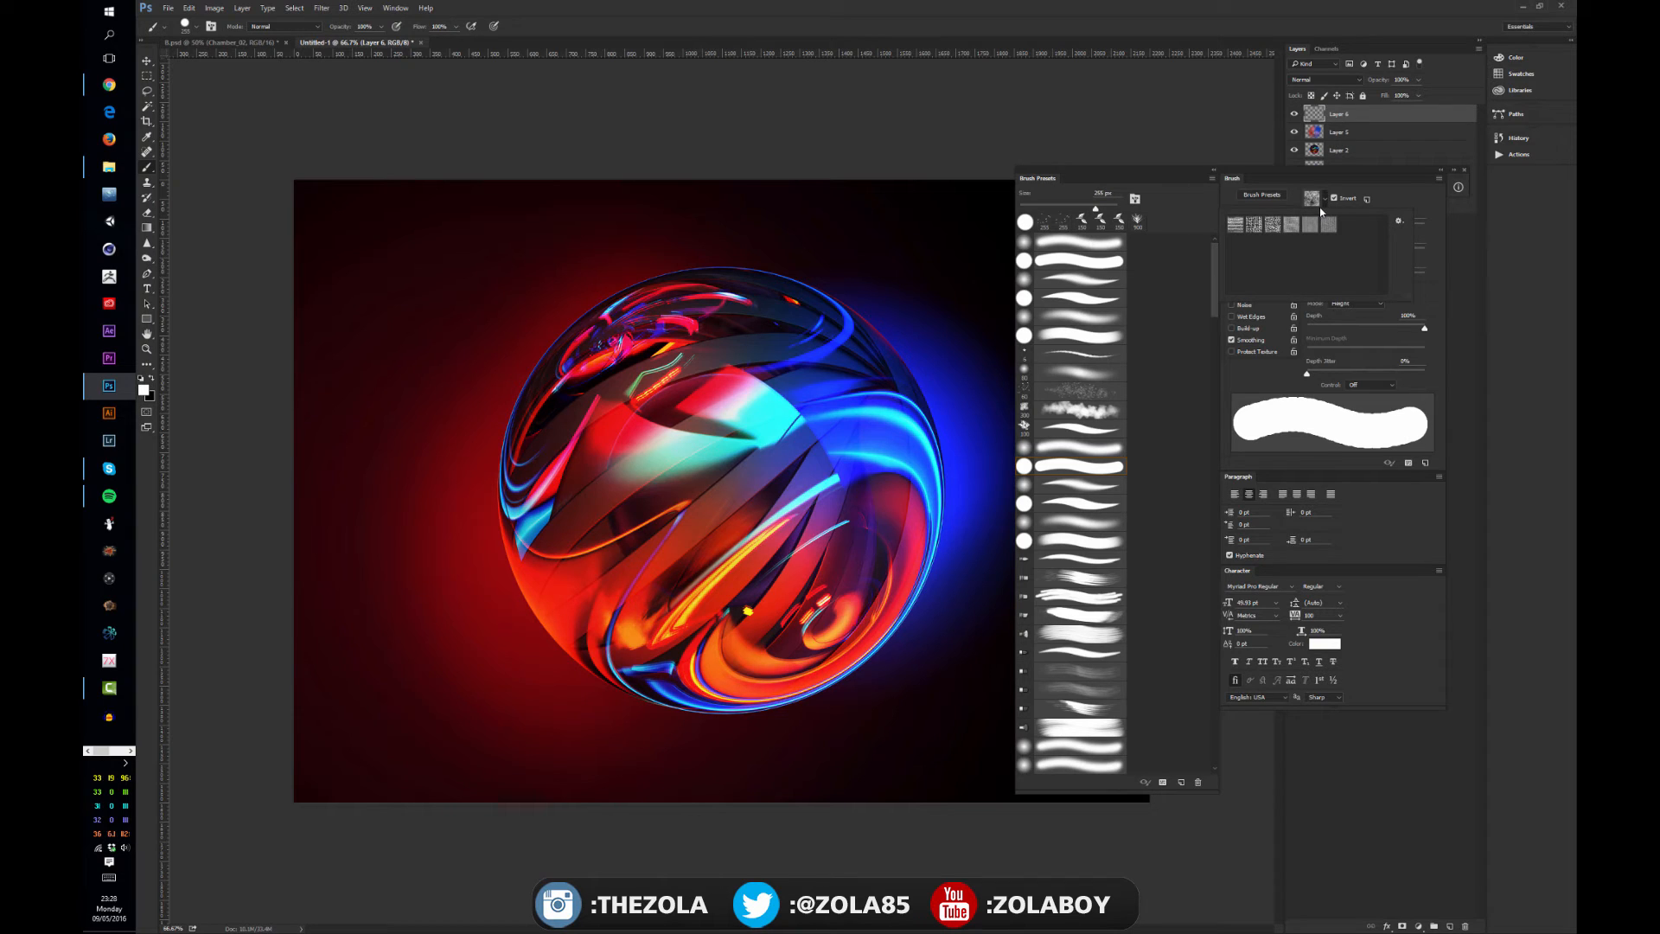
{"action": "left_click", "coordinate": [1399, 222]}
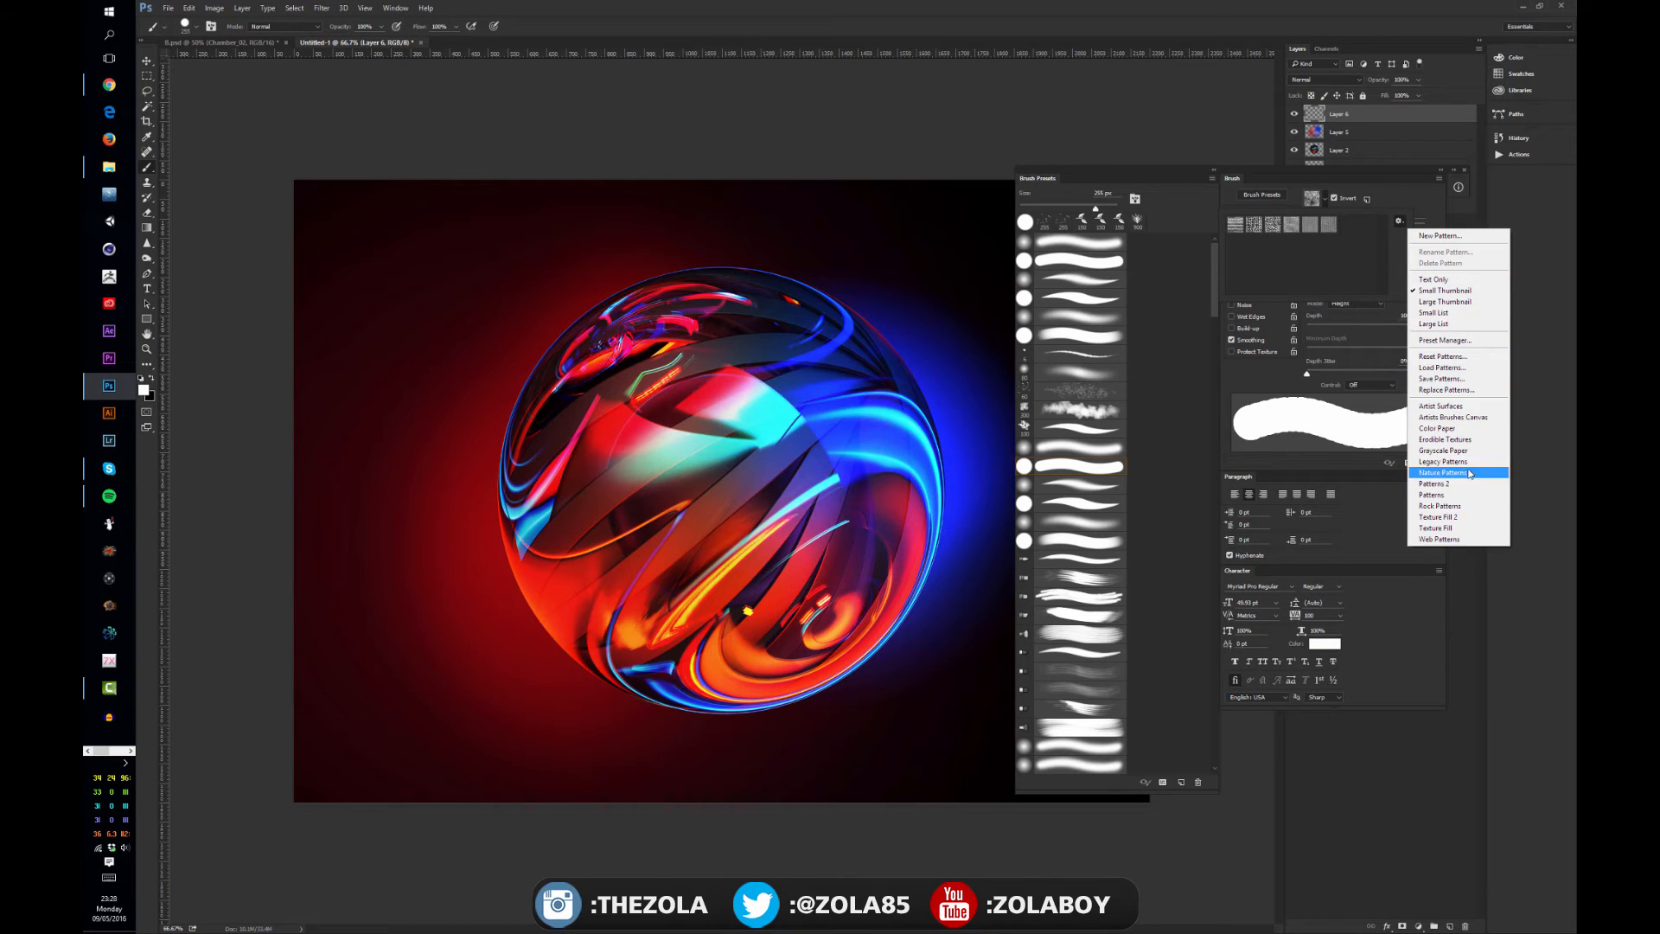
{"action": "left_click", "coordinate": [1445, 440]}
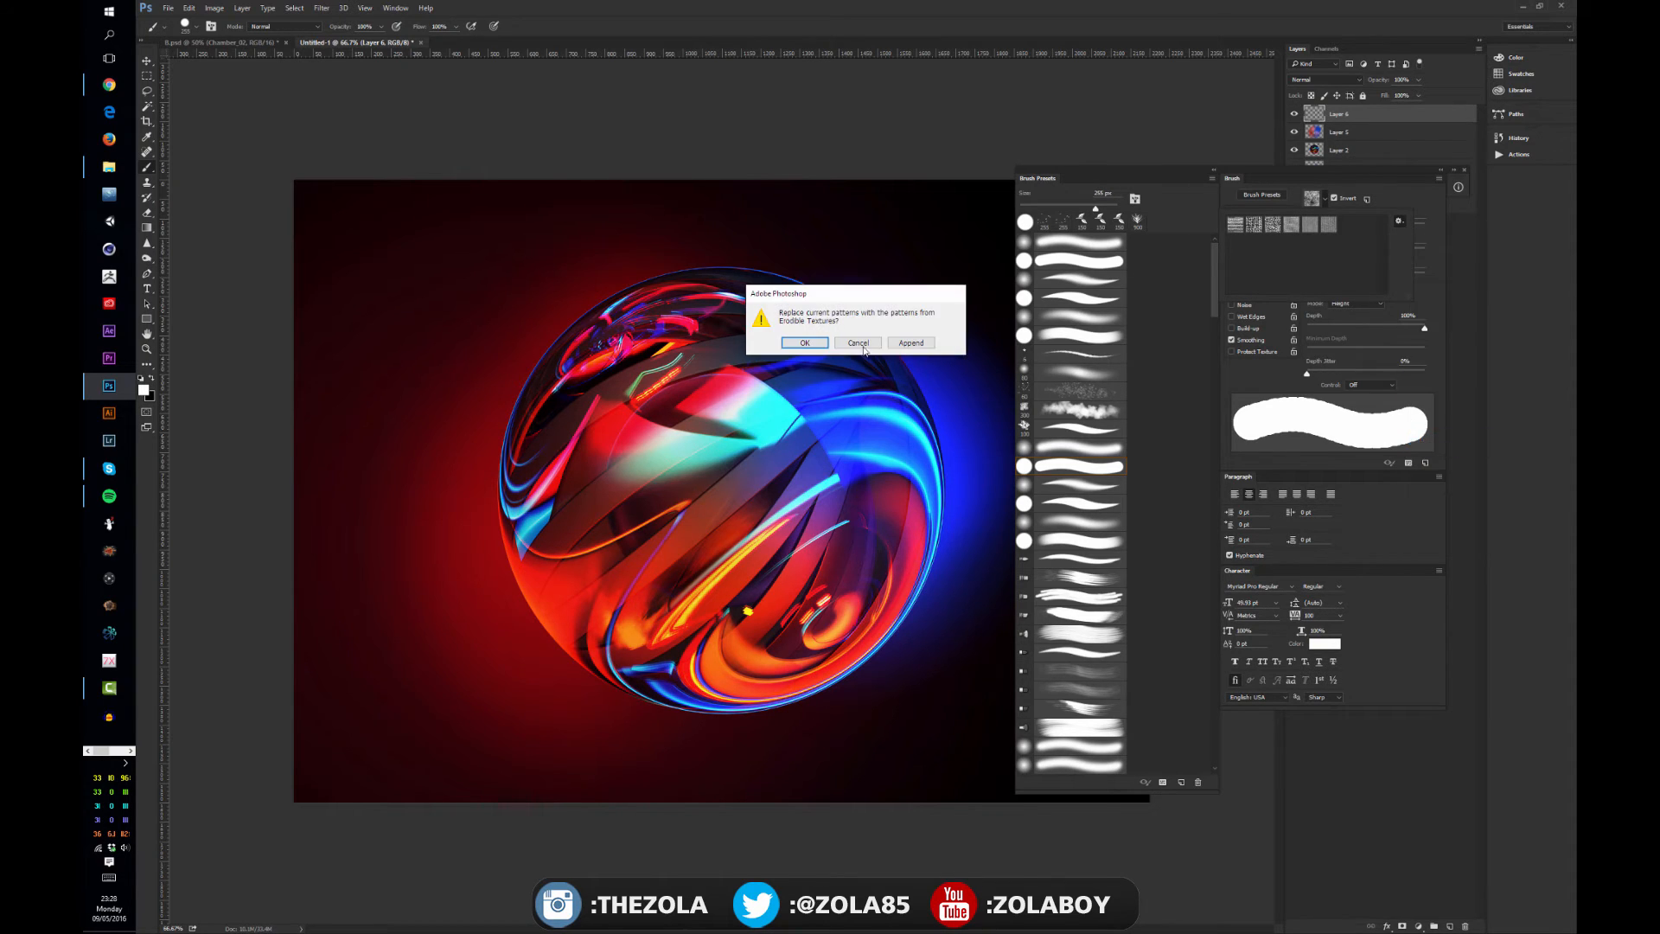
{"action": "left_click", "coordinate": [805, 346]}
- Choose the fourth erodible pattern as the brush texture, test it with a white diagonal stroke, and undo the stroke
{"action": "left_click", "coordinate": [1251, 227]}
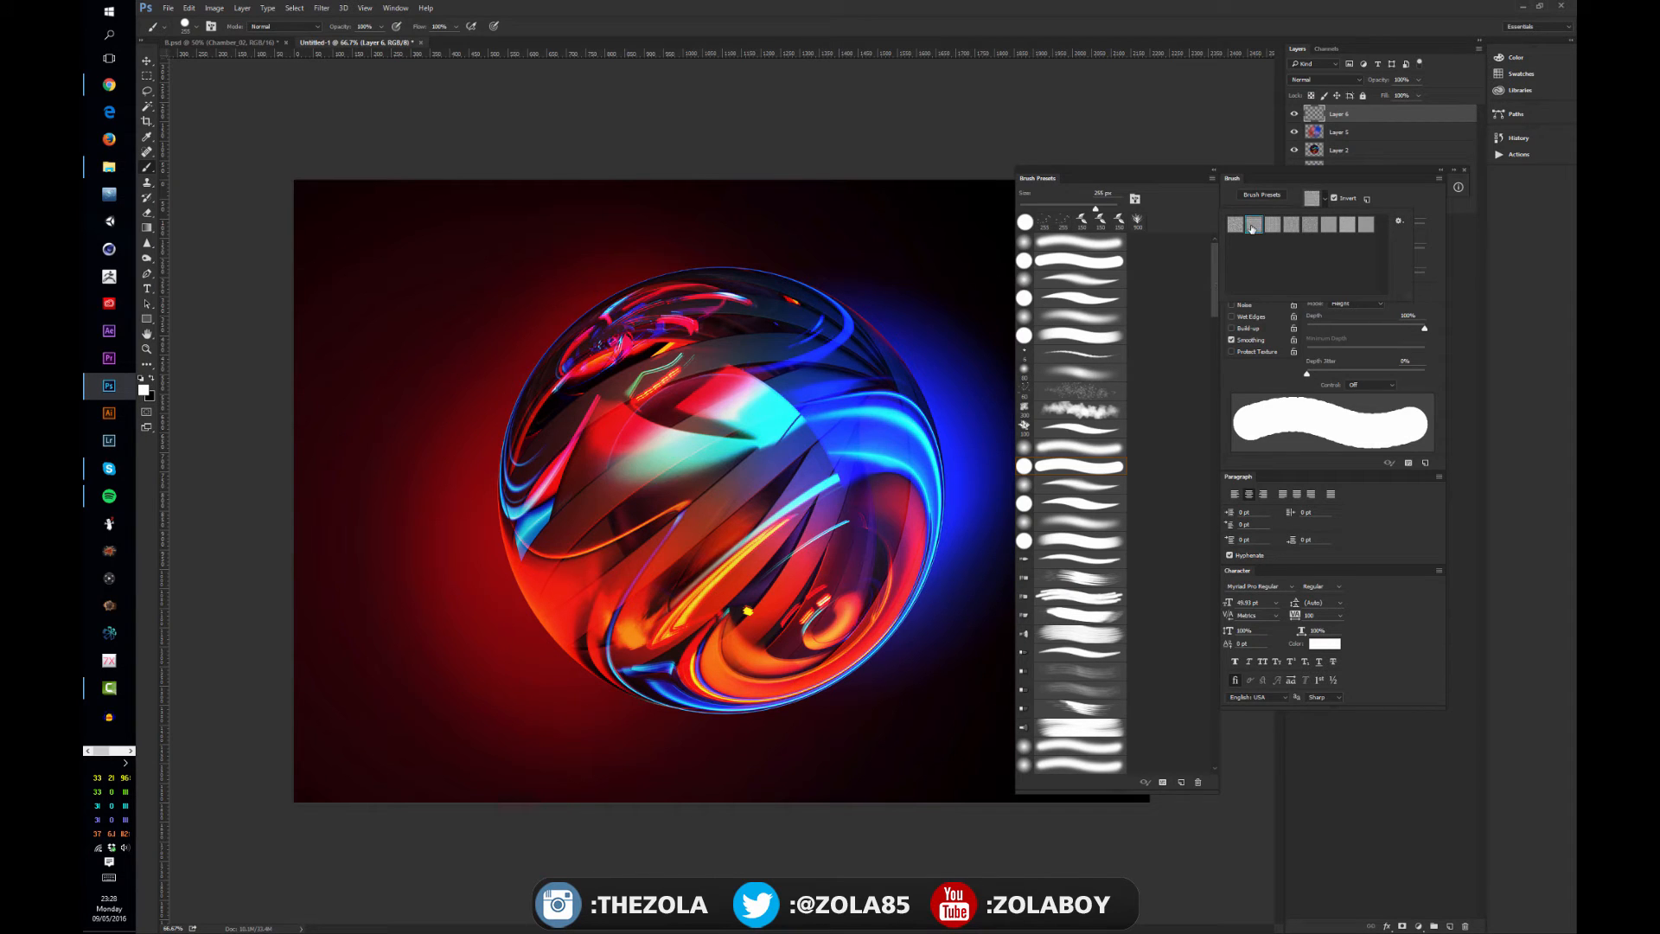
{"action": "left_click", "coordinate": [1293, 229]}
{"action": "left_click", "coordinate": [400, 520]}
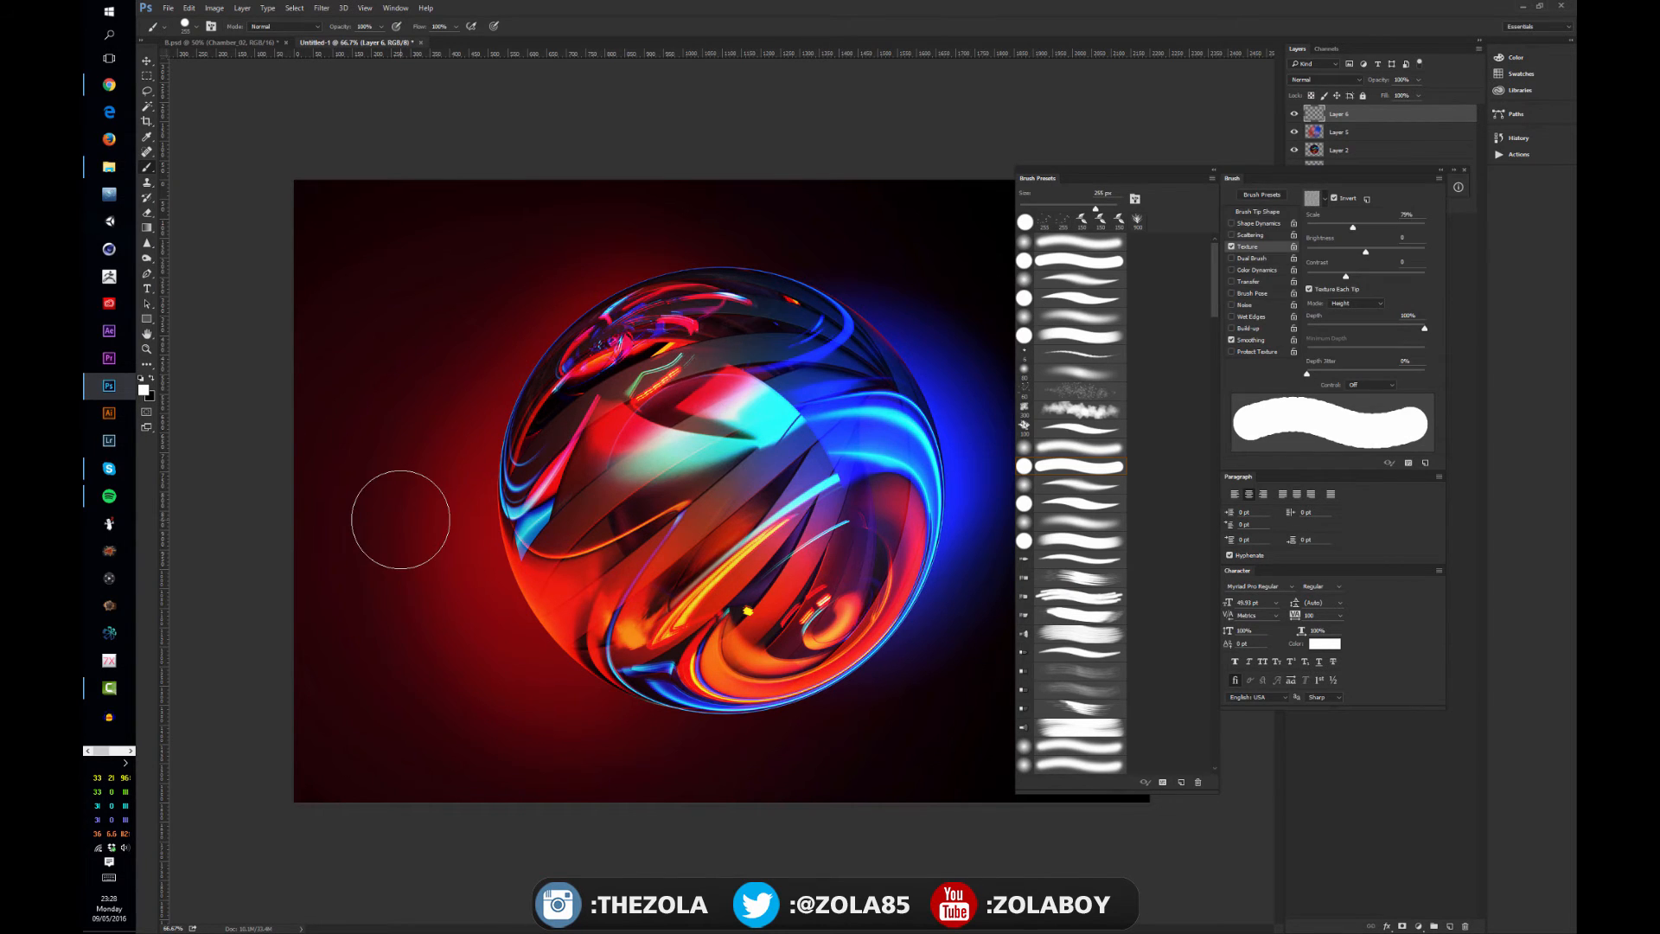
{"action": "mouse_move", "coordinate": [432, 597]}
{"action": "left_mouse_down"}
{"action": "mouse_move", "coordinate": [633, 421]}
{"action": "mouse_move", "coordinate": [725, 381]}
{"action": "left_mouse_up"}
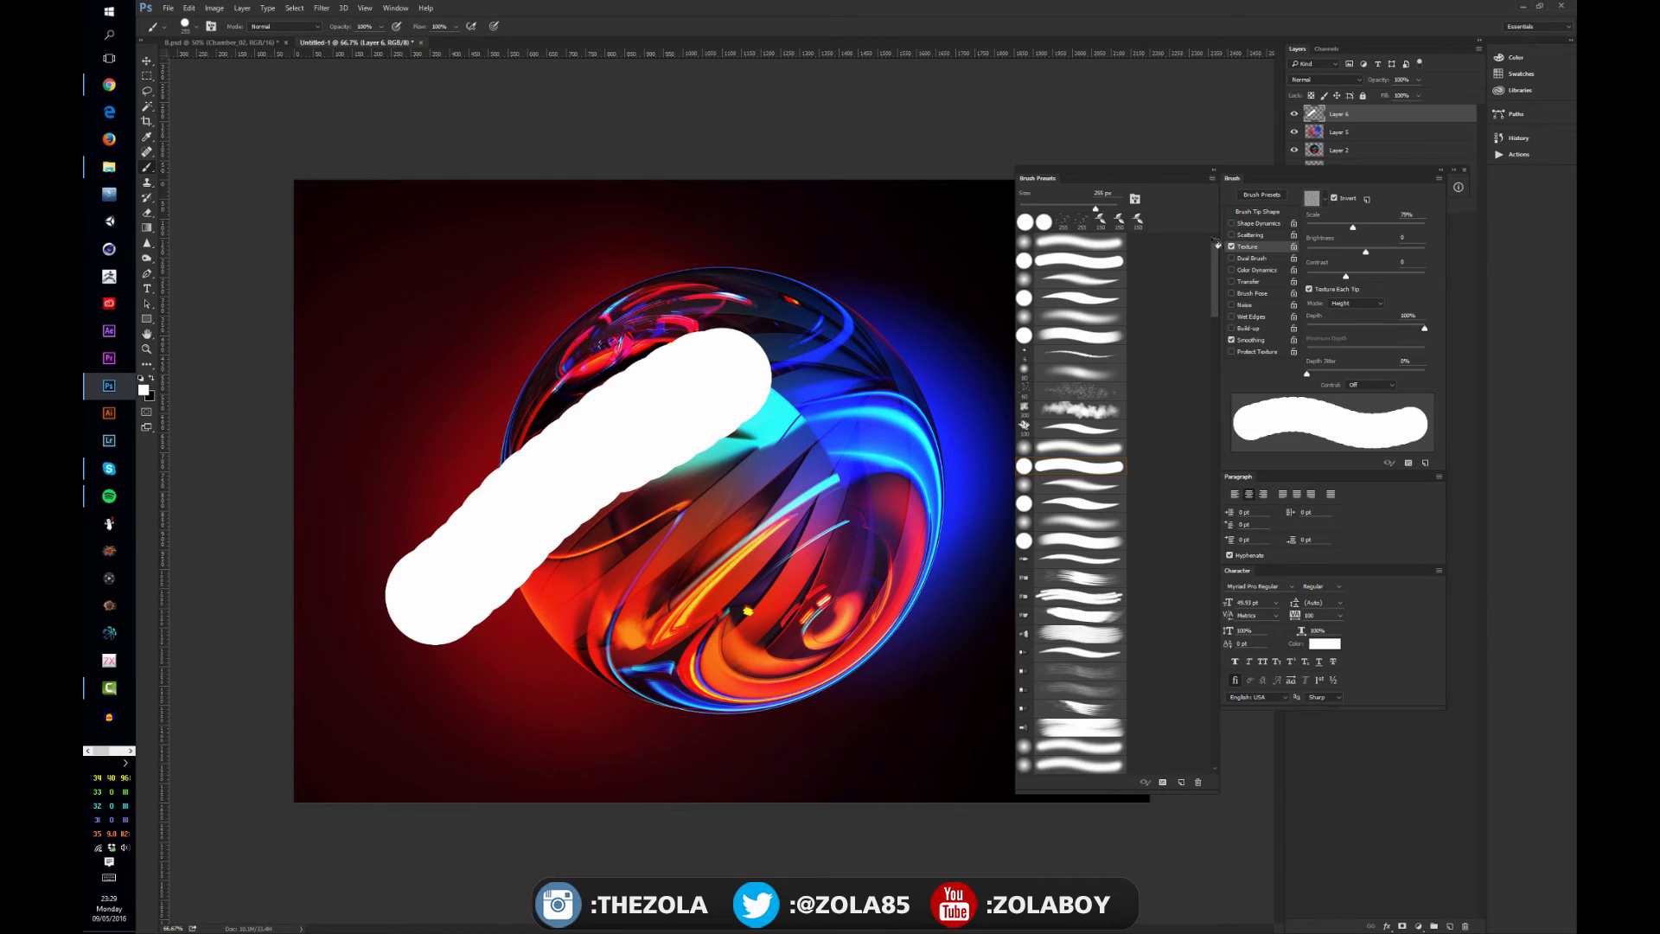
{"action": "key", "text": "ctrl+z"}
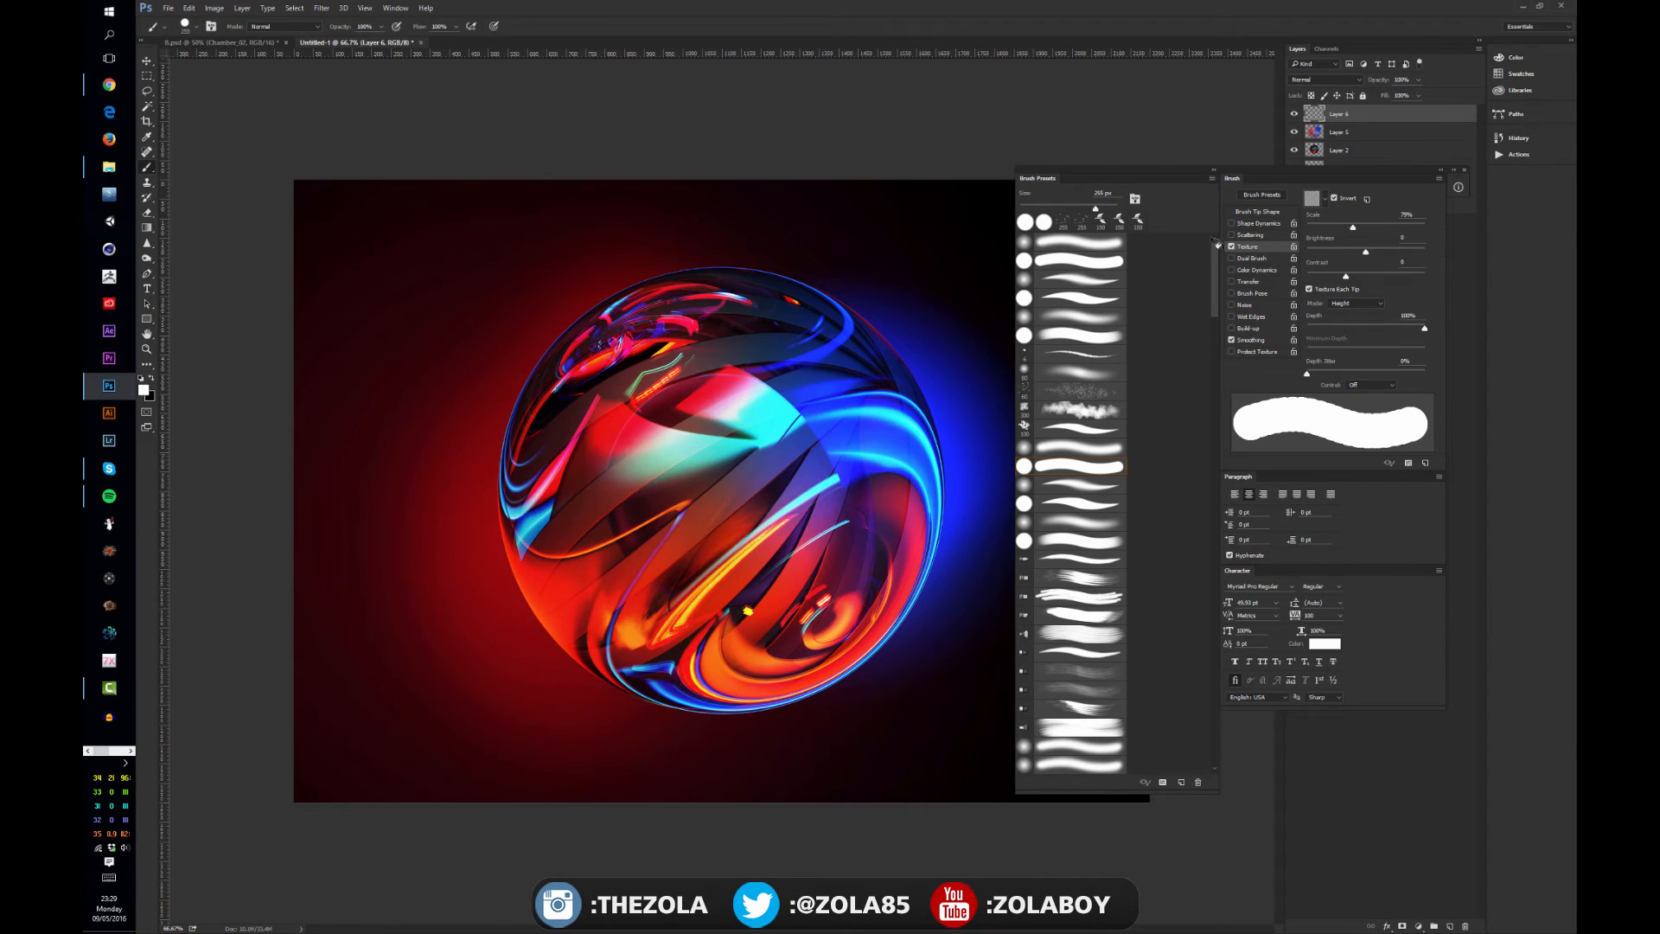
- Lower the texture's Brightness, raise its Contrast, and test a grey foreground colour with a diagonal stroke that is undone
{"action": "left_click_drag", "start_coordinate": [1362, 255], "coordinate": [1338, 254]}
{"action": "right_click", "coordinate": [561, 468], "text": "alt+shift"}
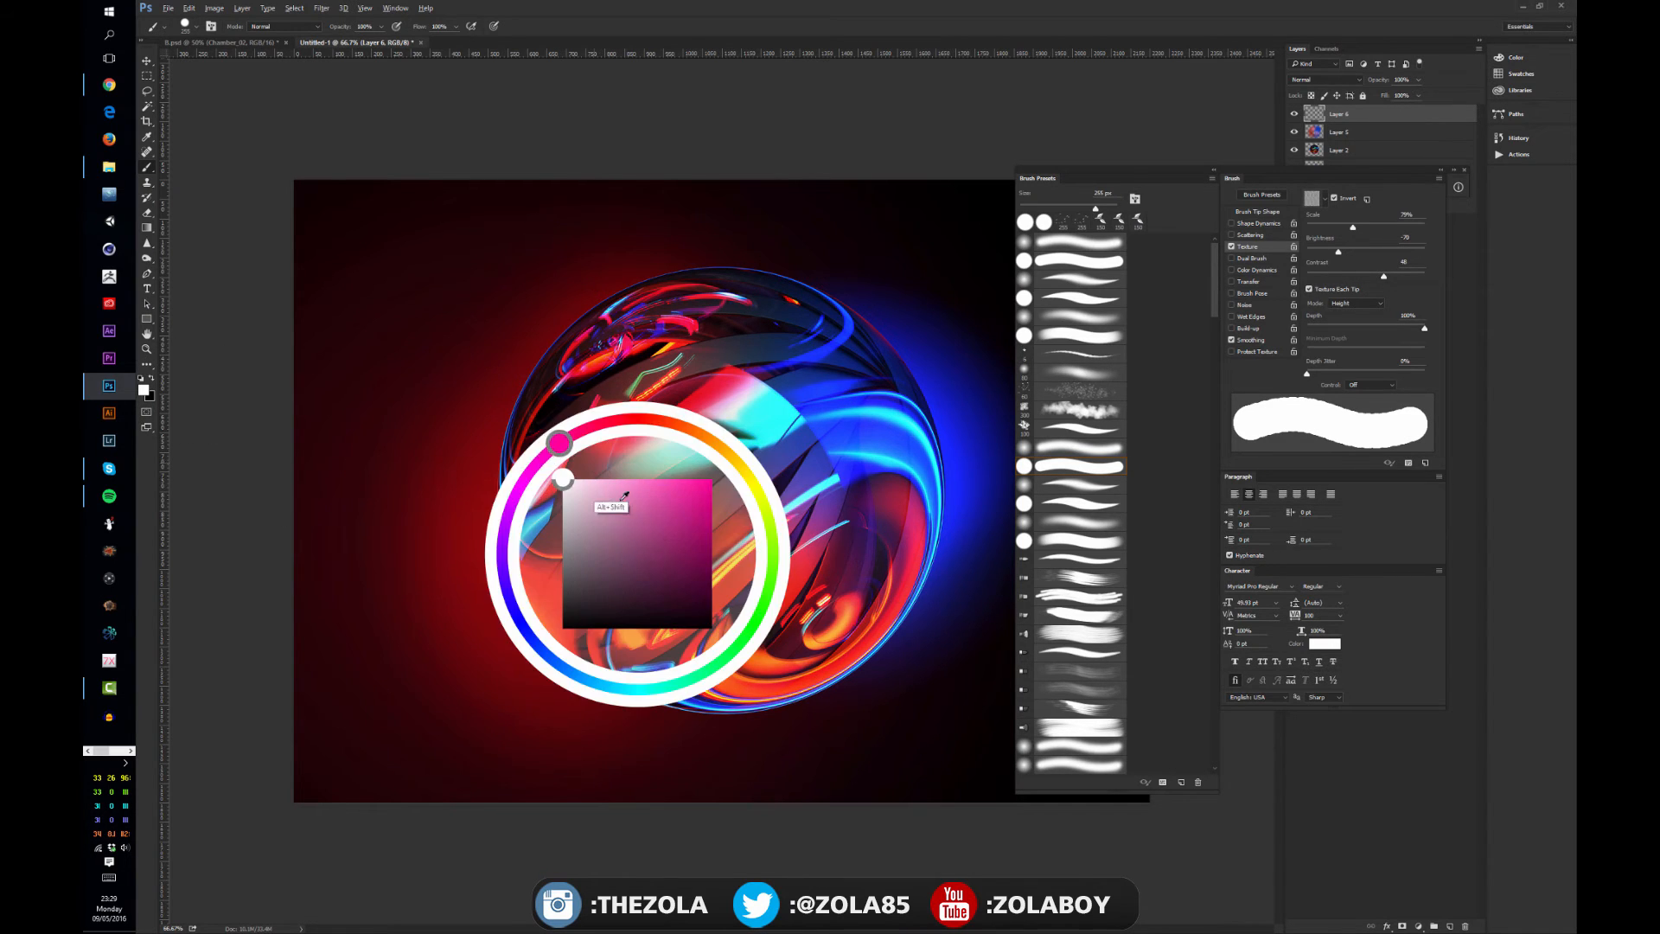
{"action": "left_click_drag", "start_coordinate": [425, 577], "coordinate": [677, 425]}
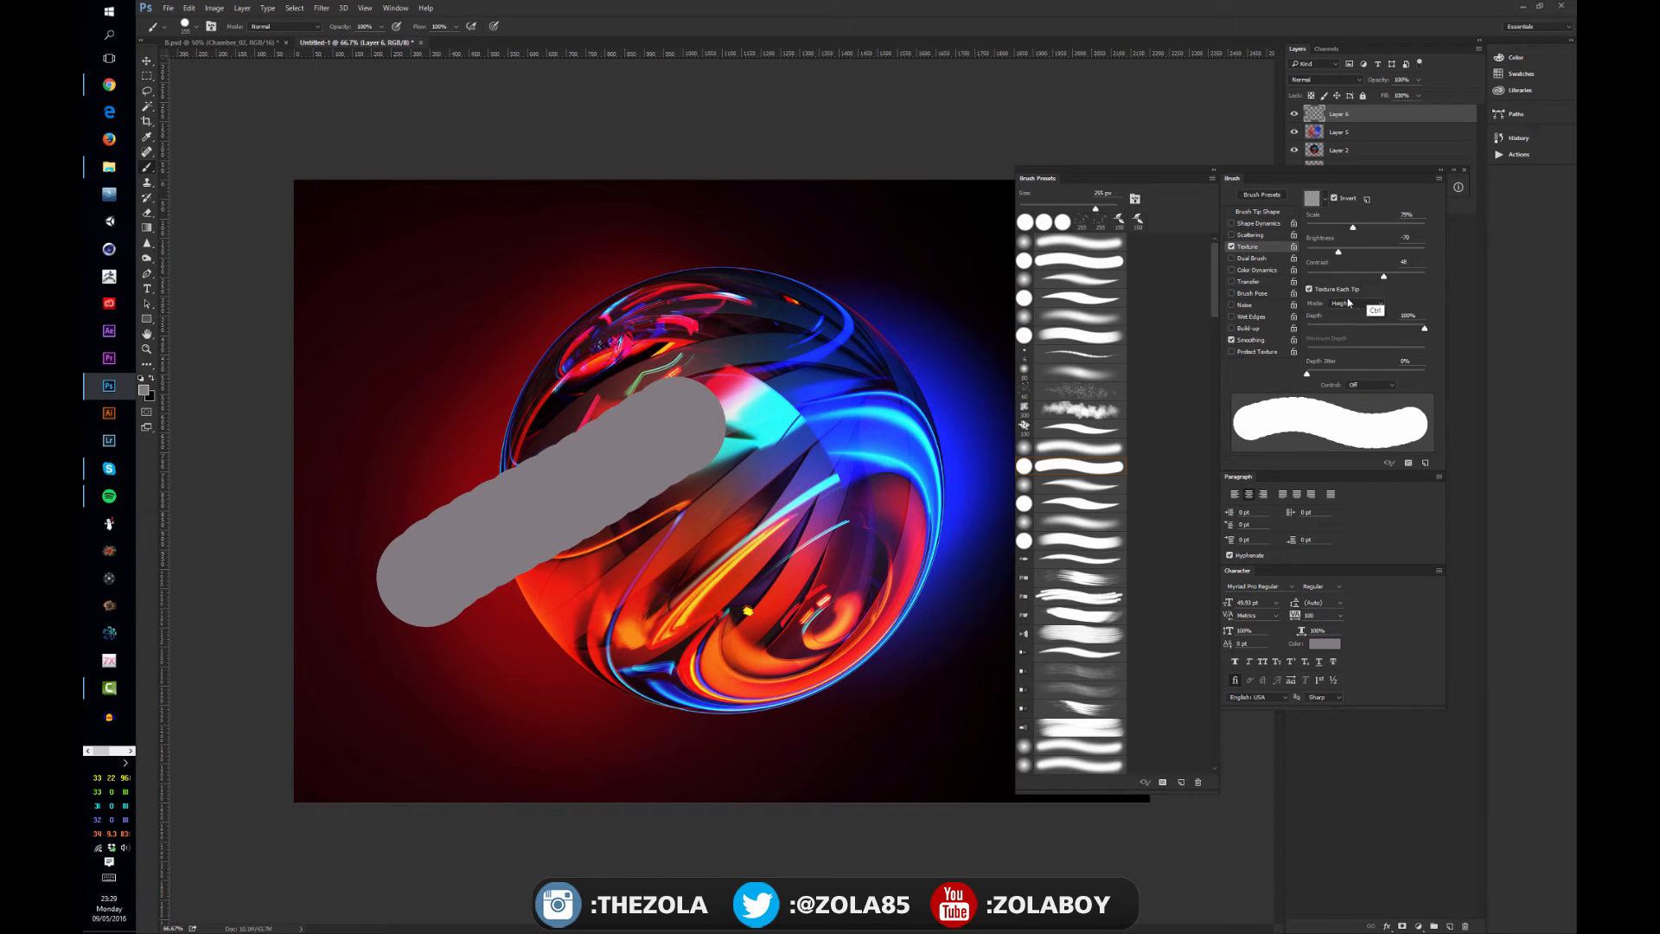
{"action": "key", "text": "ctrl+z"}
- Raise the texture's Brightness and slightly reduce its Scale, then view the Dual Brush options while leaving Dual Brush off
{"action": "left_click", "coordinate": [1379, 302]}
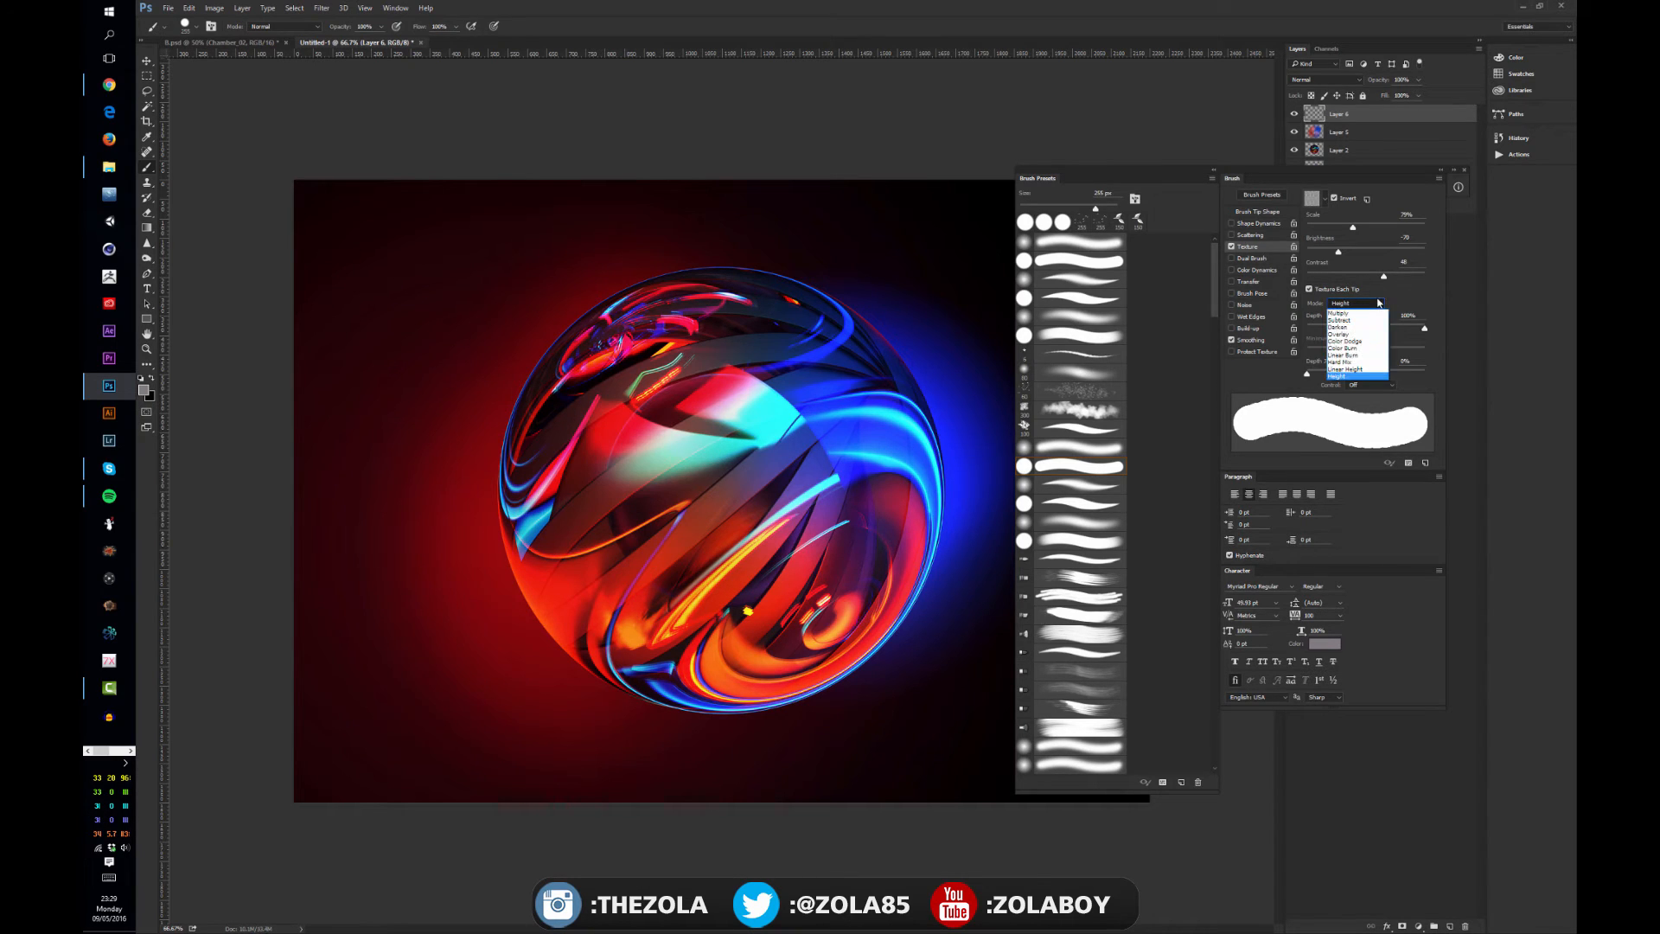
{"action": "left_click", "coordinate": [1398, 261]}
{"action": "left_click_drag", "start_coordinate": [1347, 254], "coordinate": [1389, 253]}
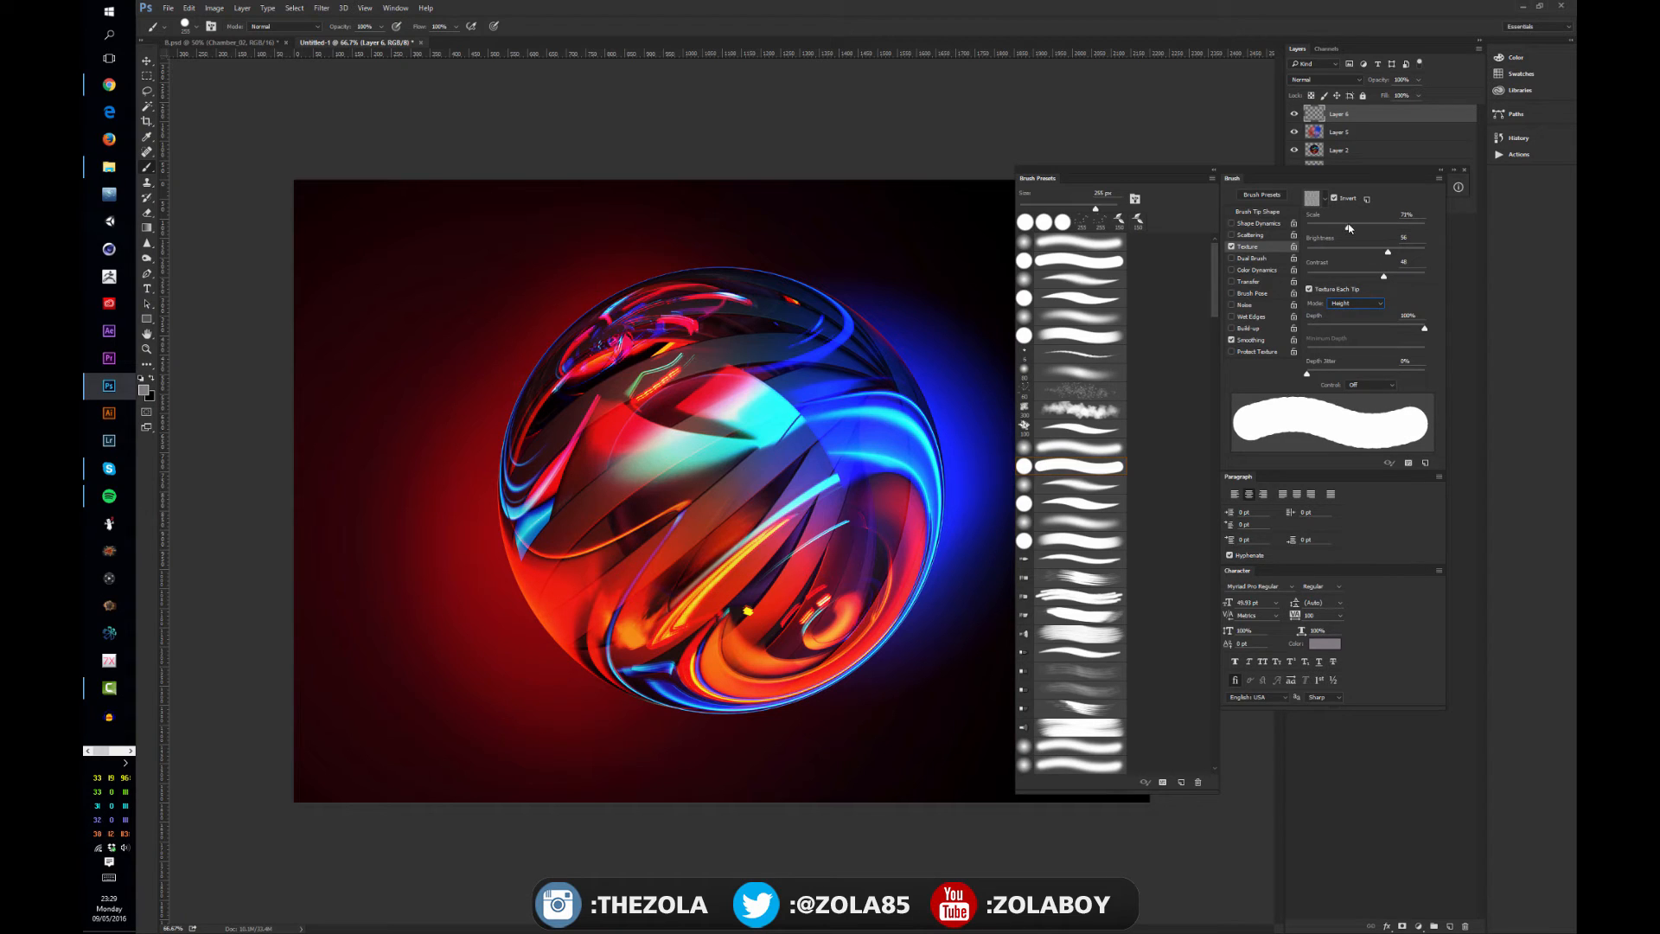
{"action": "left_click", "coordinate": [1250, 257]}
{"action": "left_click", "coordinate": [1231, 259]}
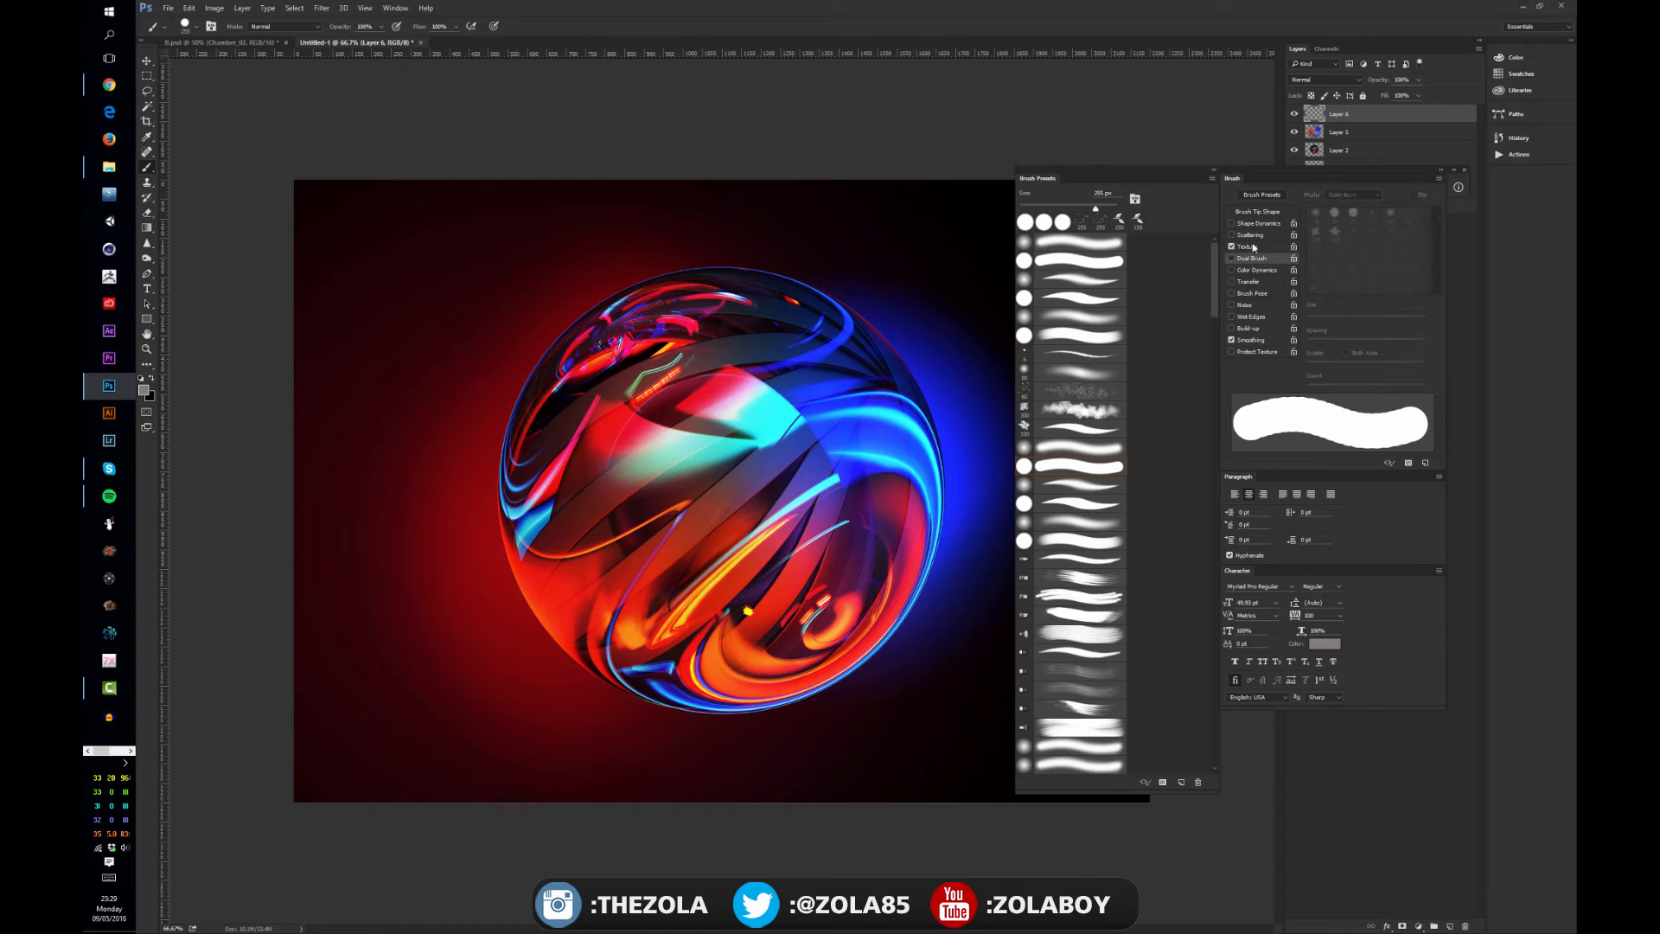
{"action": "left_click", "coordinate": [1248, 248]}
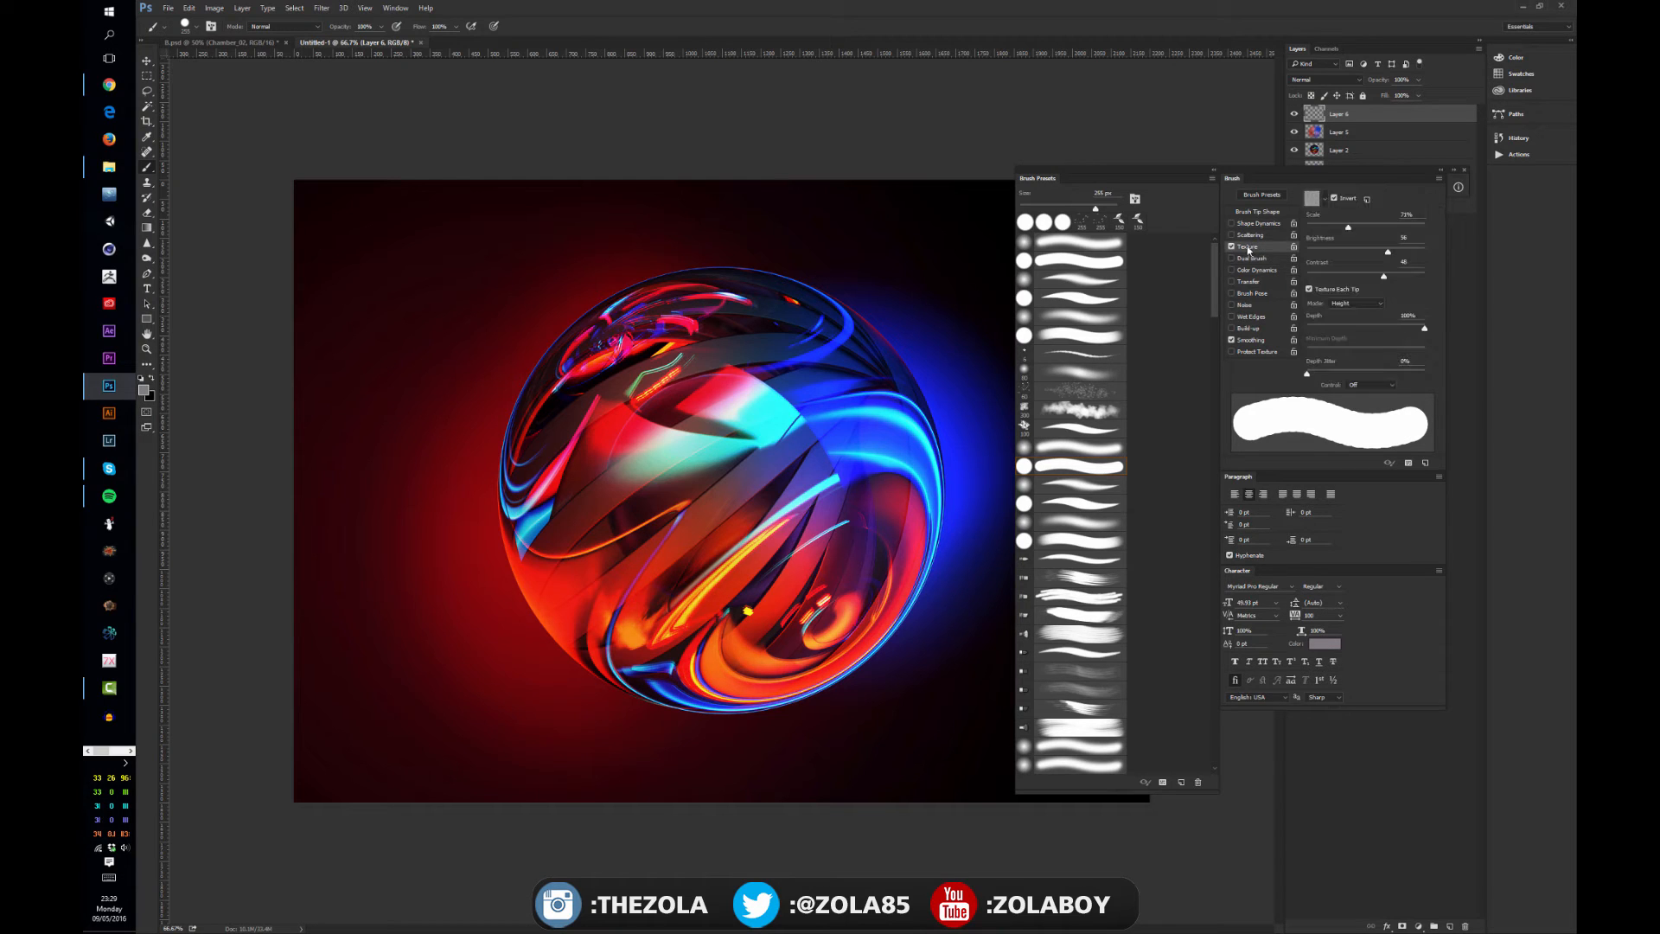
- Try the texture's Multiply mode with grey strokes across the sphere, and undo the strokes
{"action": "left_click", "coordinate": [1362, 308]}
{"action": "left_click", "coordinate": [1354, 311]}
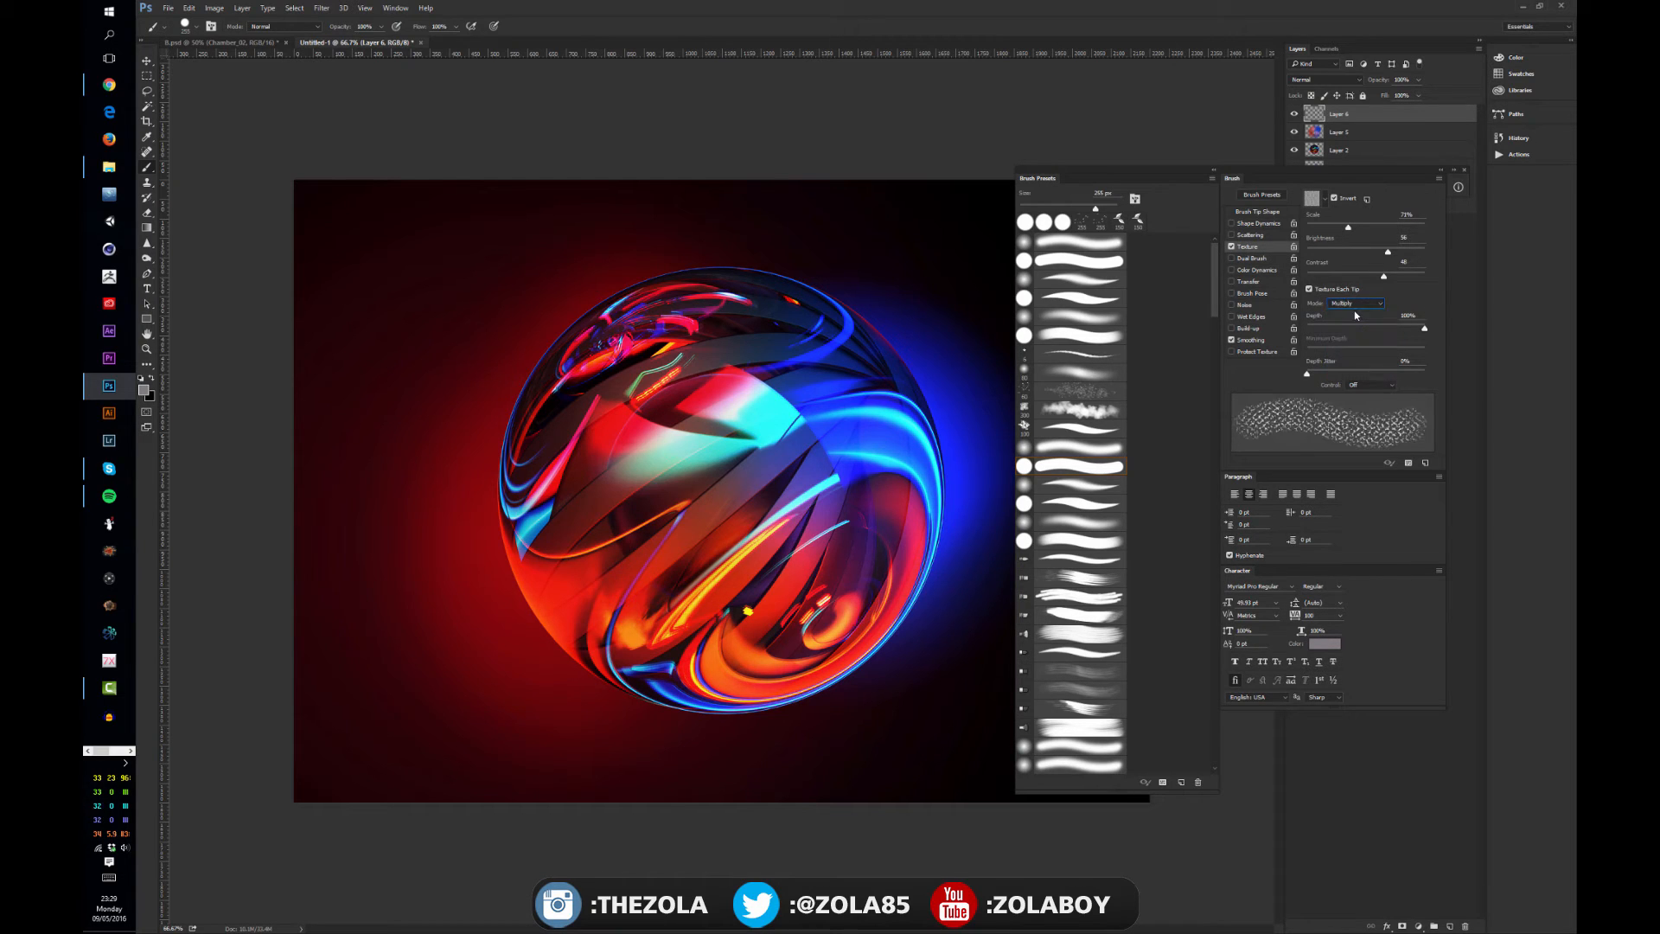
{"action": "mouse_move", "coordinate": [411, 494]}
{"action": "left_mouse_down"}
{"action": "mouse_move", "coordinate": [538, 418]}
{"action": "mouse_move", "coordinate": [459, 568]}
{"action": "mouse_move", "coordinate": [554, 597]}
{"action": "mouse_move", "coordinate": [856, 488]}
{"action": "left_mouse_up"}
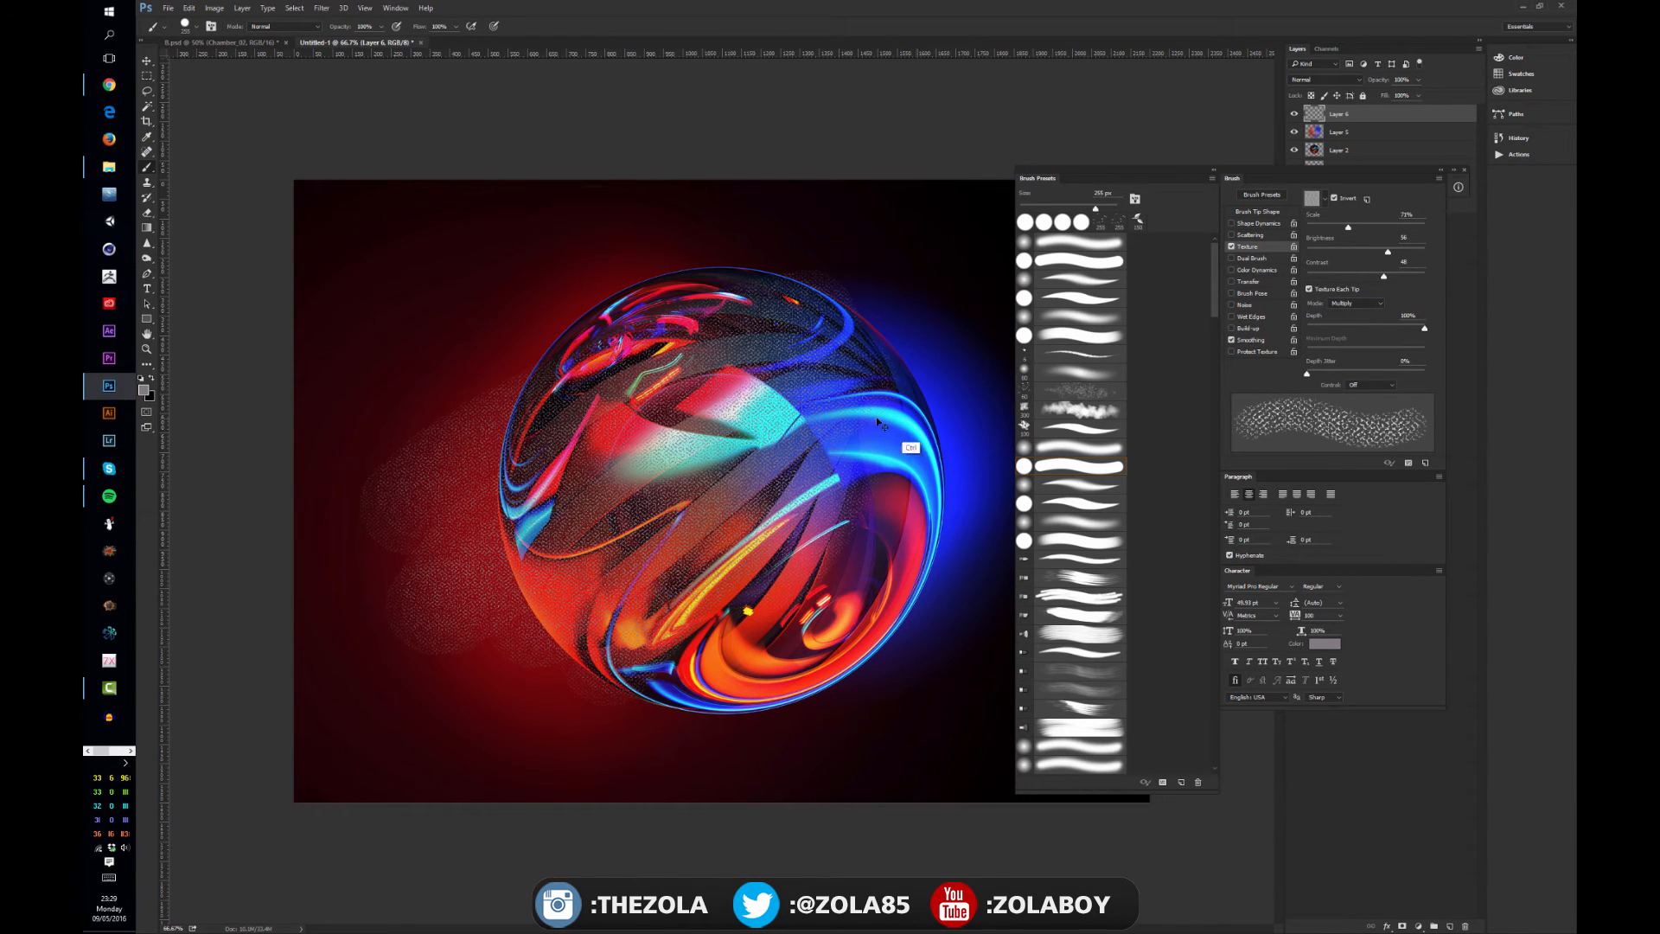
{"action": "key", "text": "ctrl+z"}
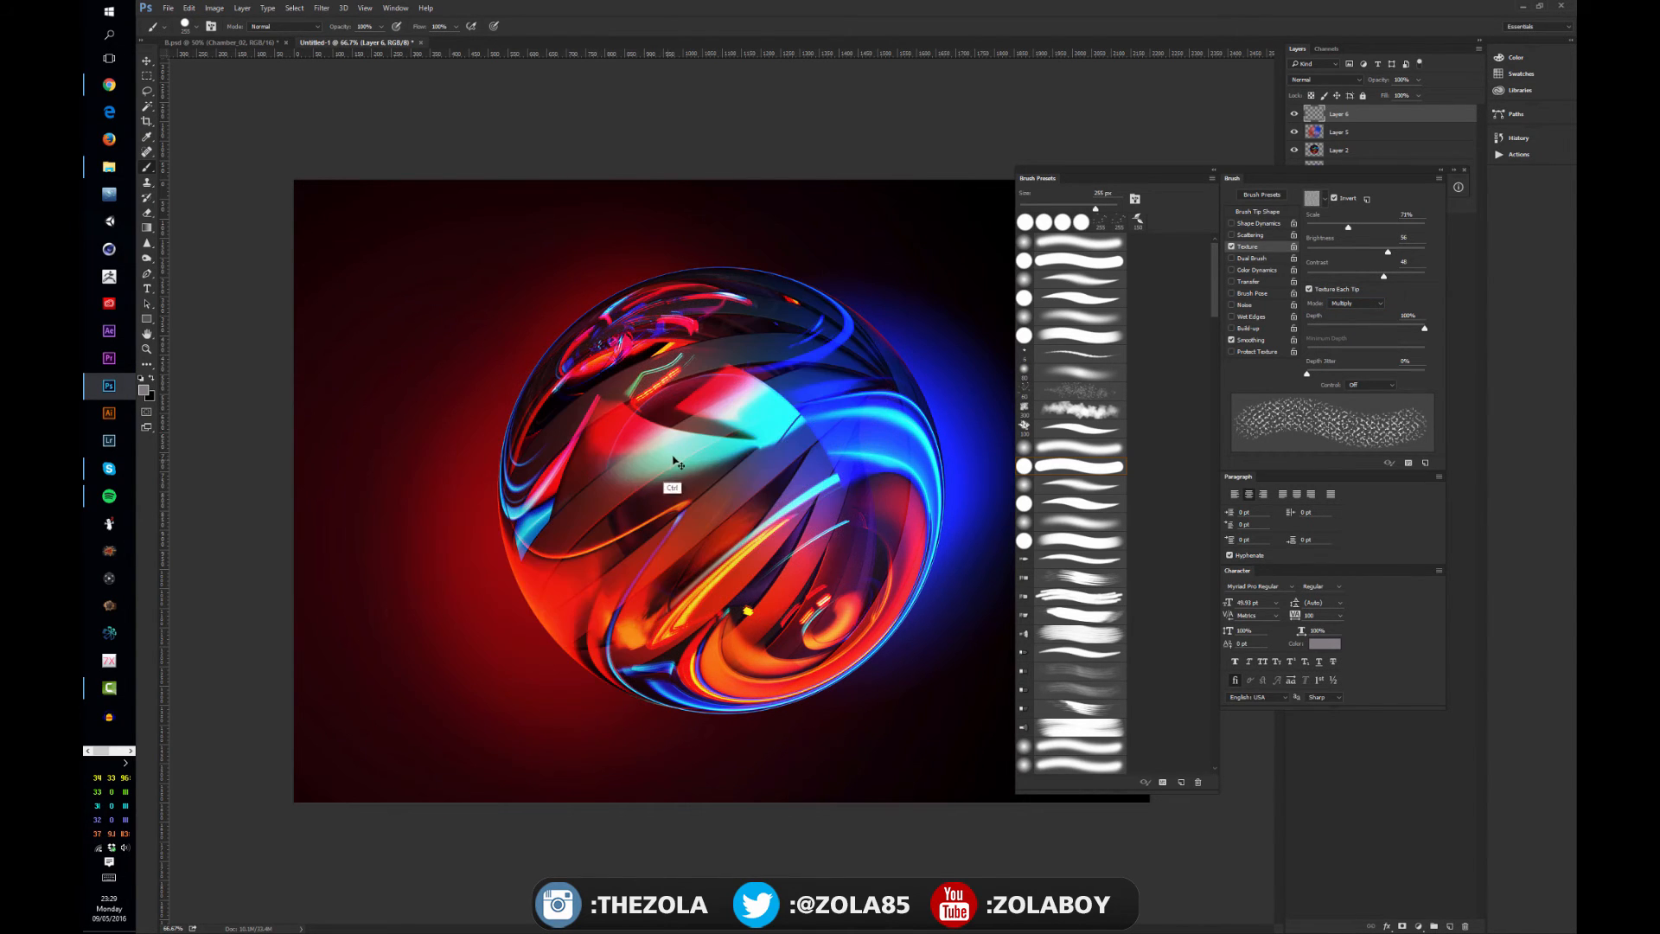
- Try the texture's Color Dodge and Color Burn modes, painting a Color Burn test stroke over the sphere and undoing it
{"action": "left_click", "coordinate": [1355, 305]}
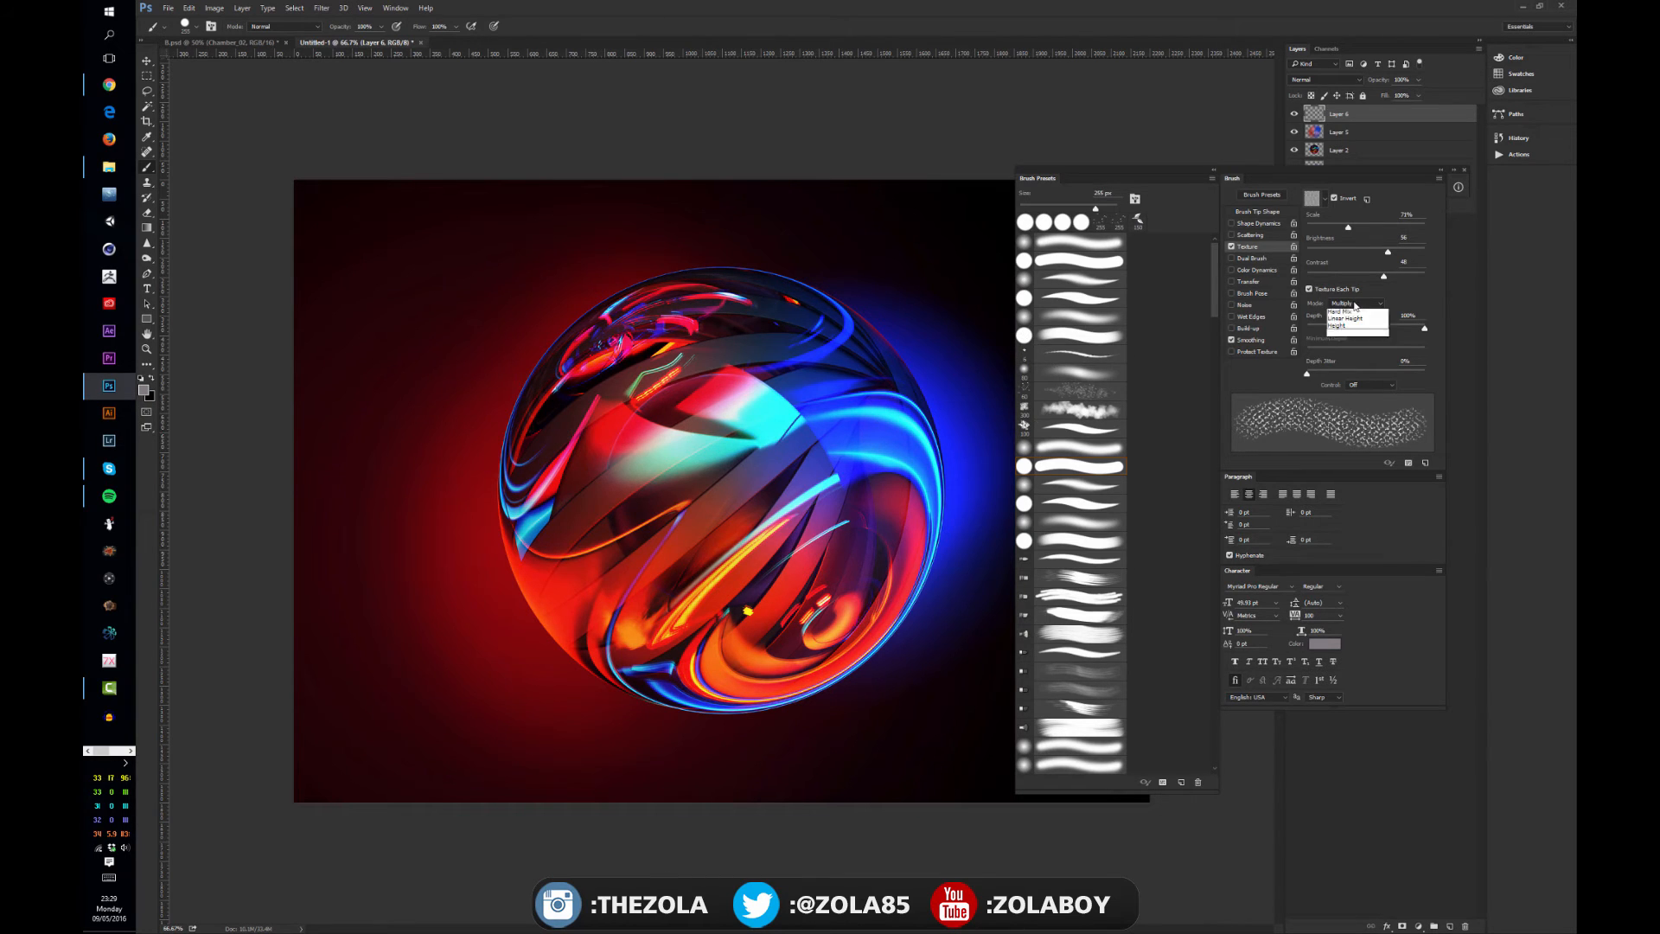
{"action": "left_click", "coordinate": [1355, 344]}
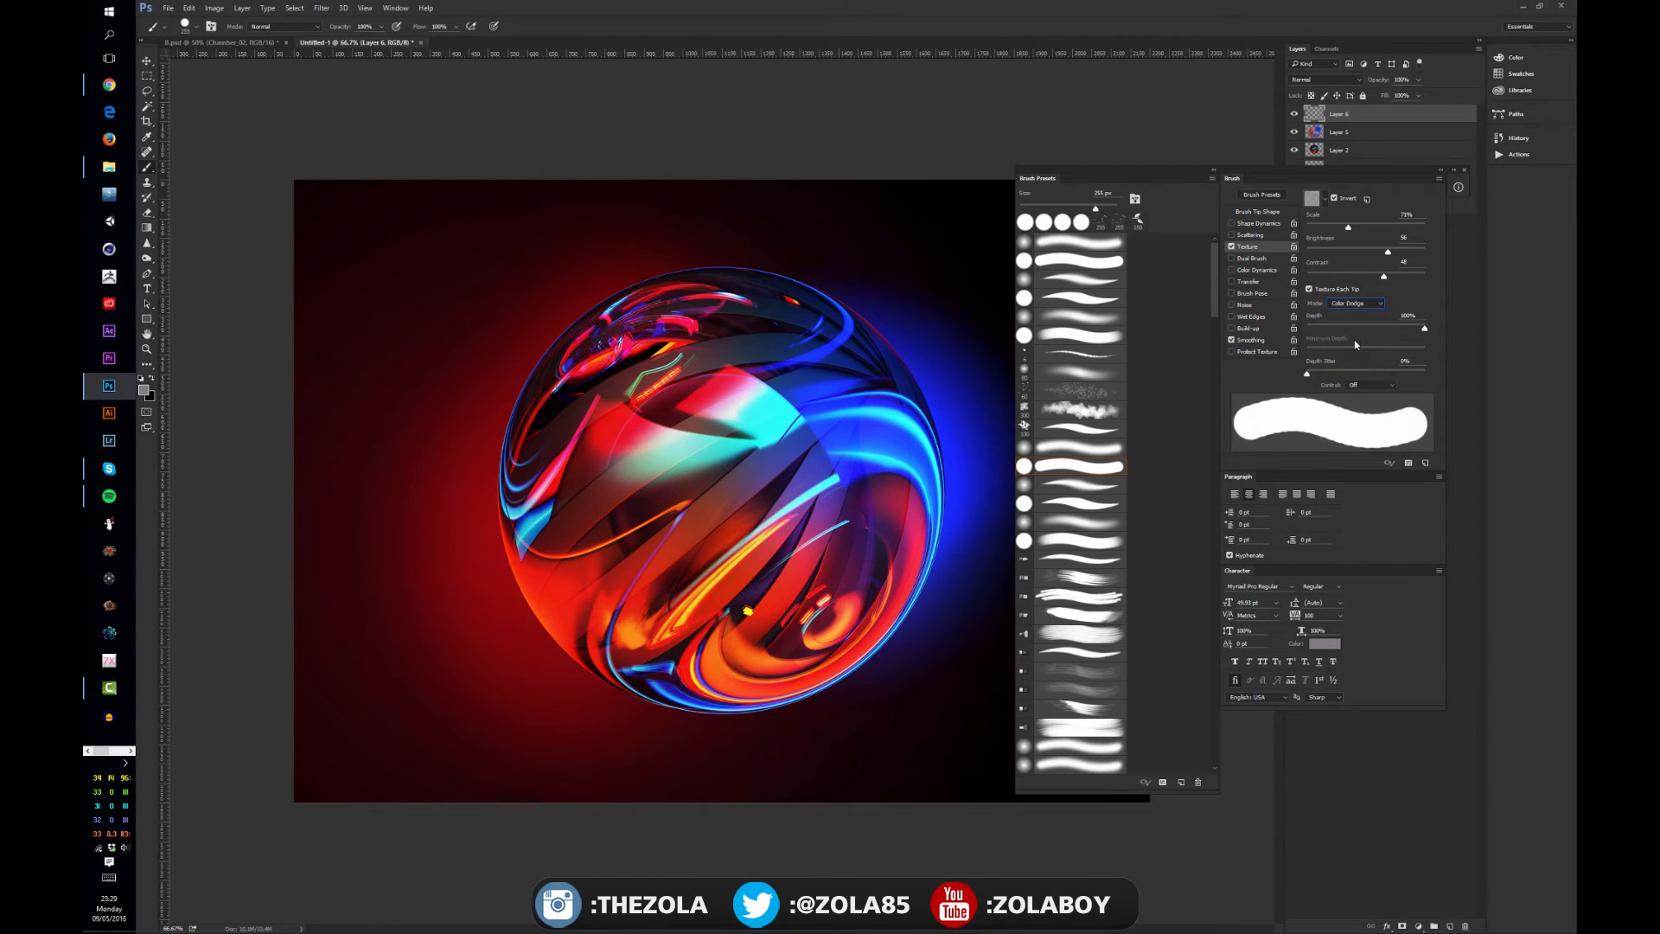
{"action": "left_click", "coordinate": [1355, 304]}
{"action": "left_click", "coordinate": [1357, 349]}
{"action": "mouse_move", "coordinate": [582, 494]}
{"action": "left_mouse_down"}
{"action": "mouse_move", "coordinate": [528, 407]}
{"action": "mouse_move", "coordinate": [753, 459]}
{"action": "left_mouse_up"}
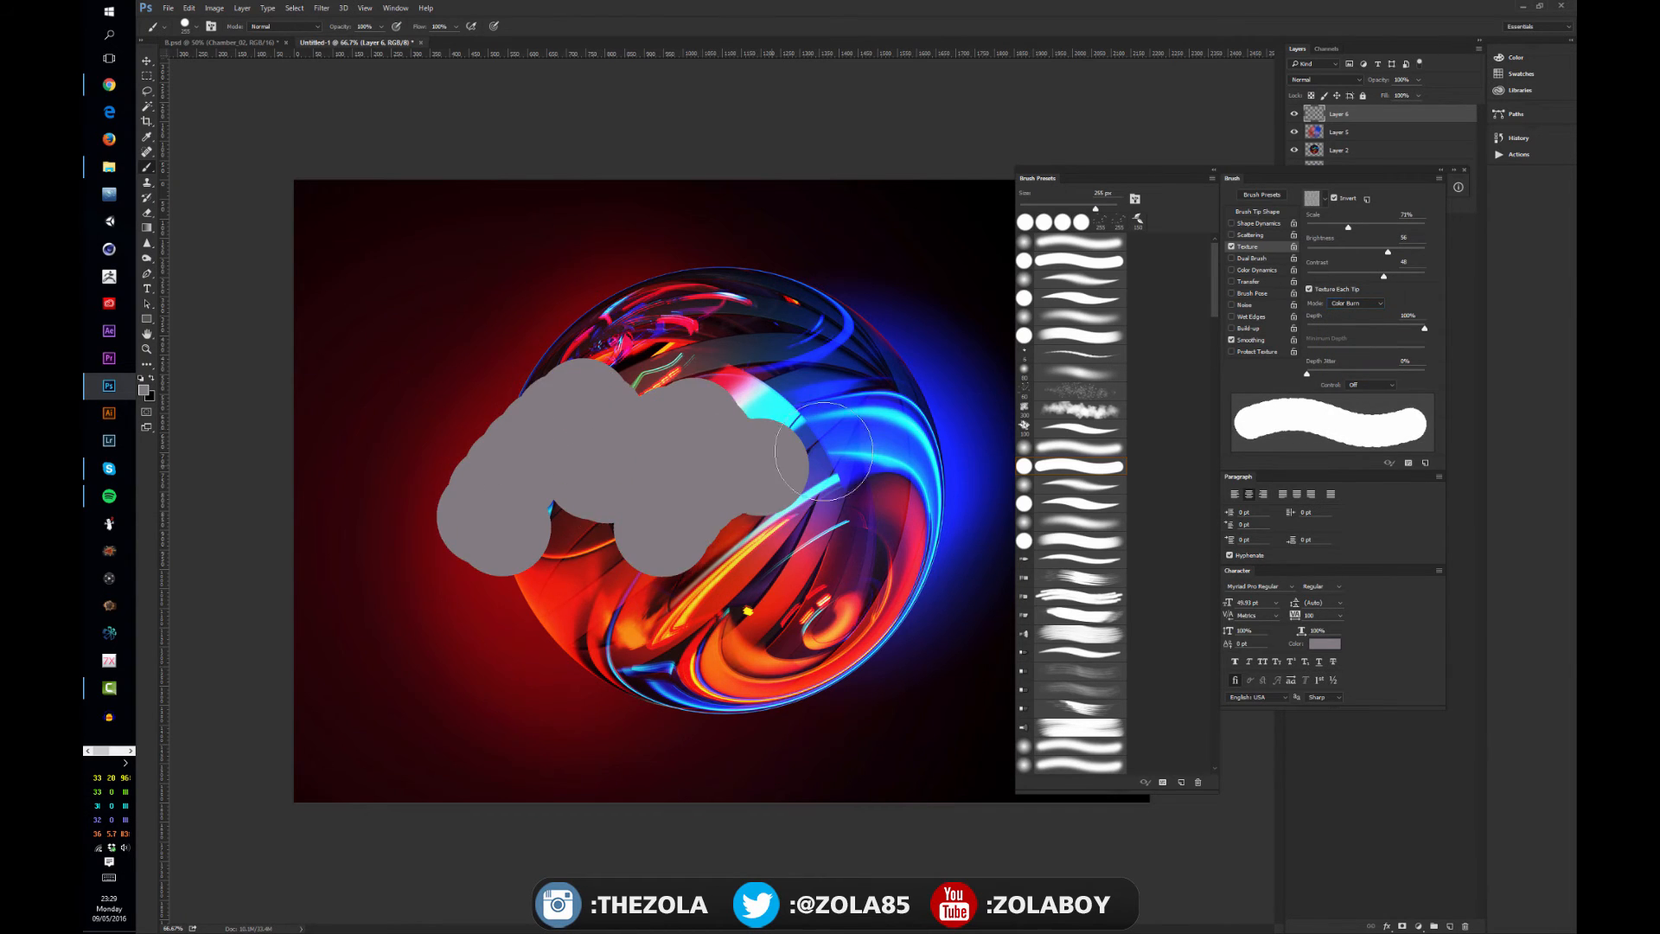
{"action": "key", "text": "ctrl+z"}
- Set the brush texture's mode to Linear Height
{"action": "left_click", "coordinate": [1355, 303]}
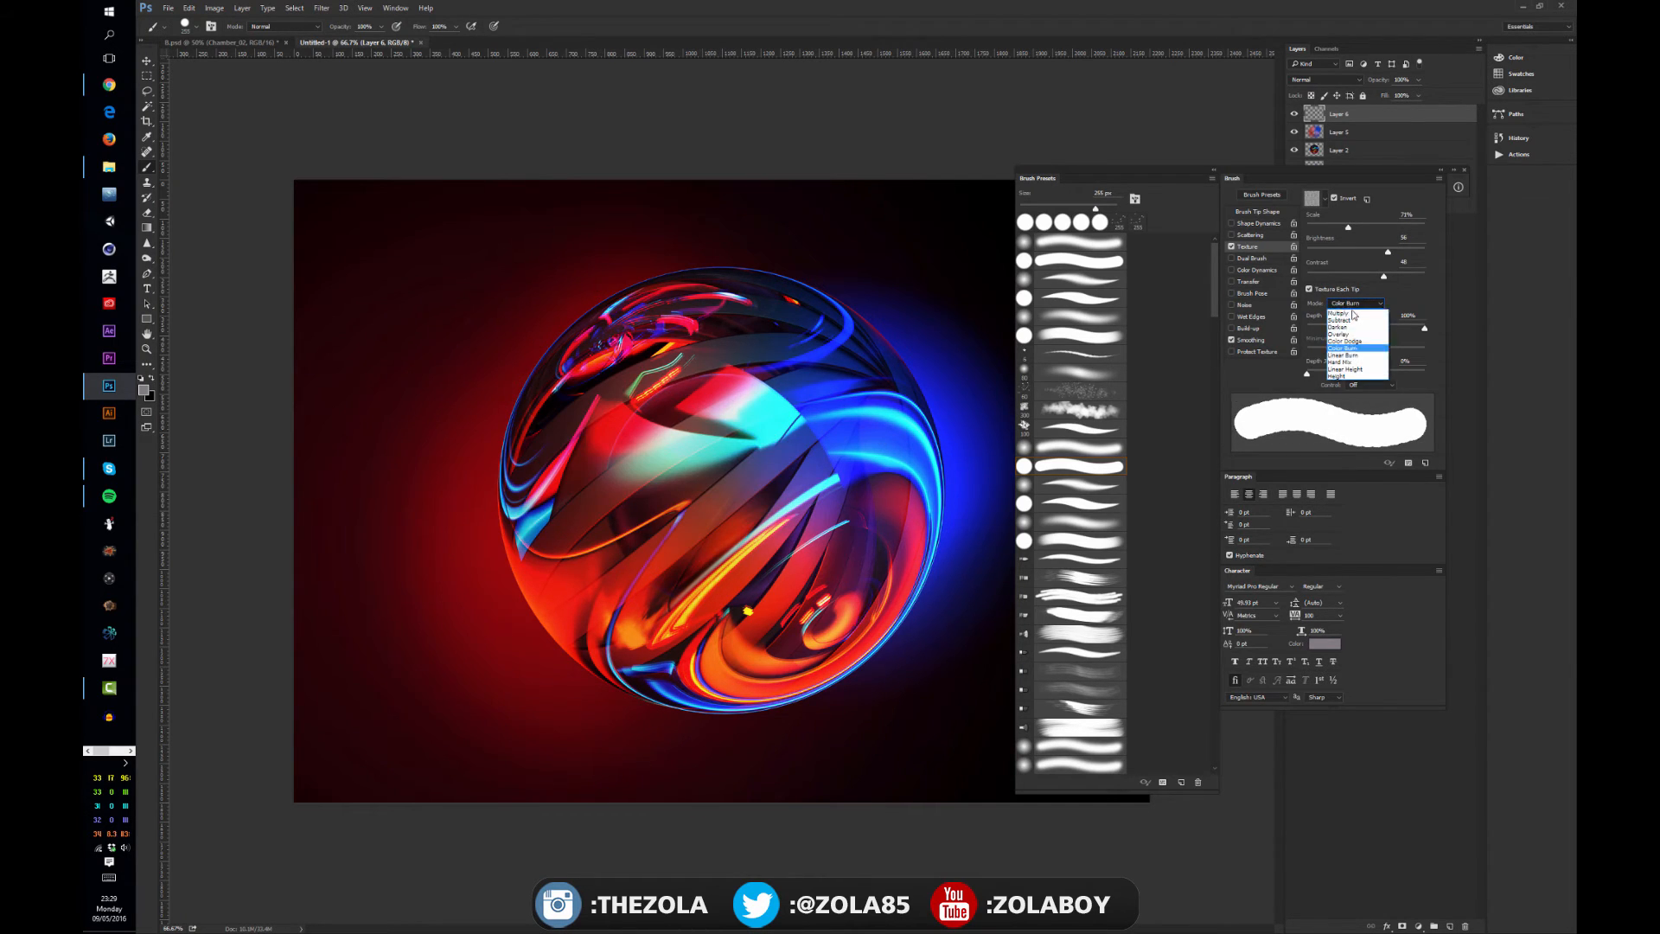
{"action": "left_click", "coordinate": [1354, 370]}
{"action": "left_click", "coordinate": [1357, 306]}
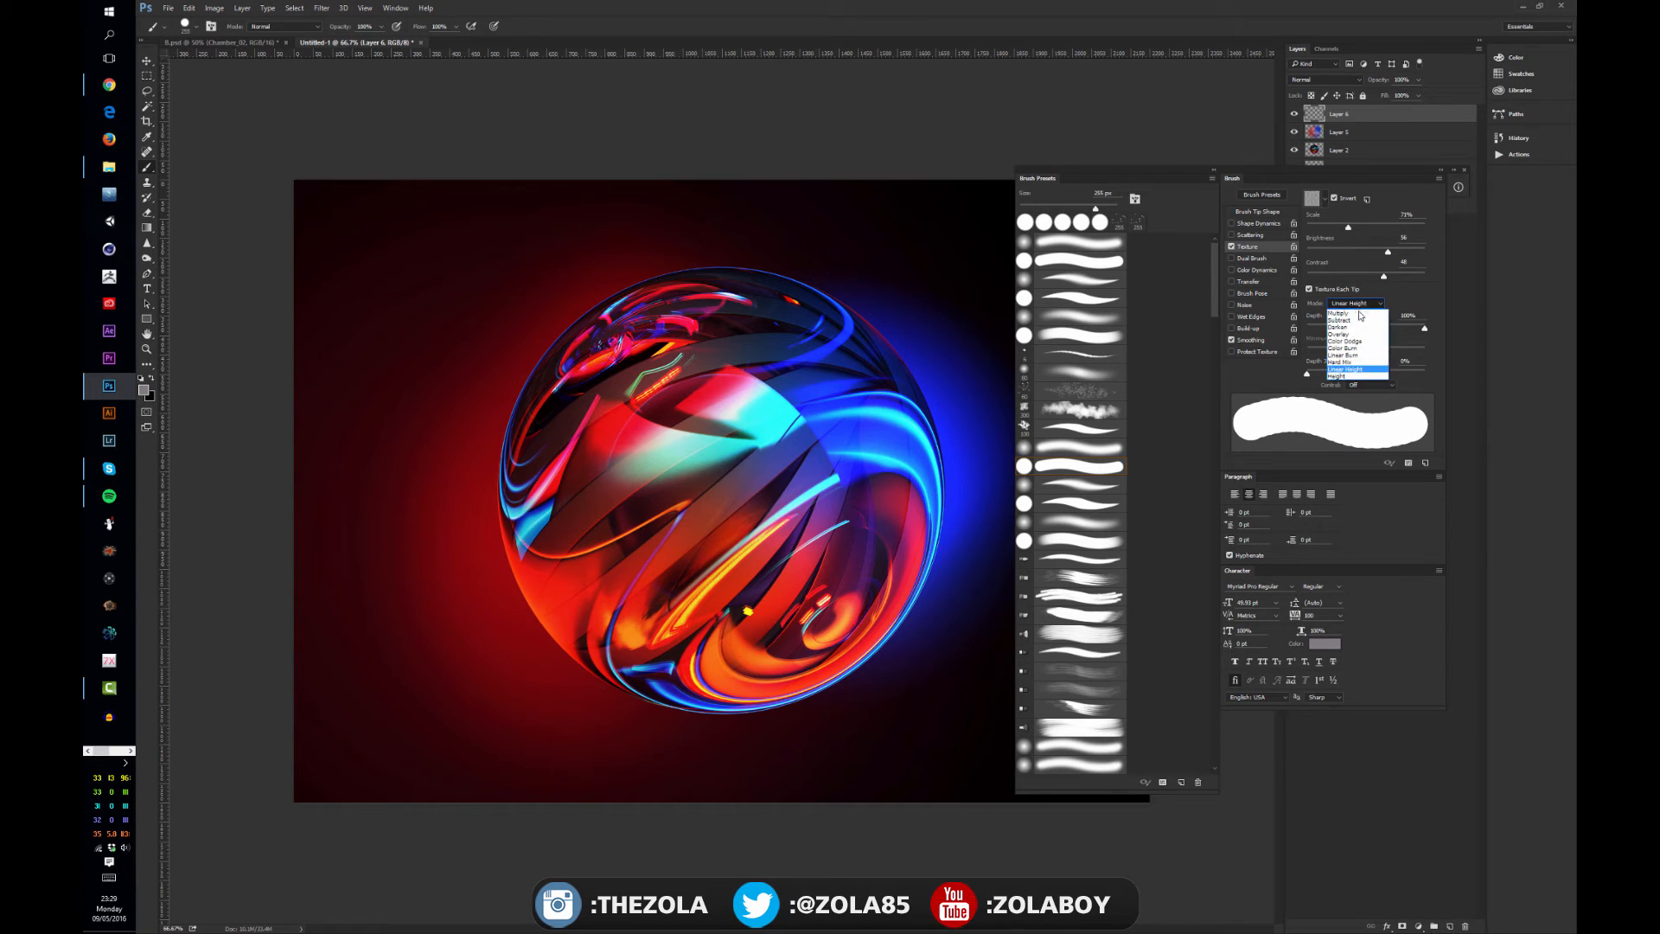
{"action": "left_click", "coordinate": [1414, 326]}
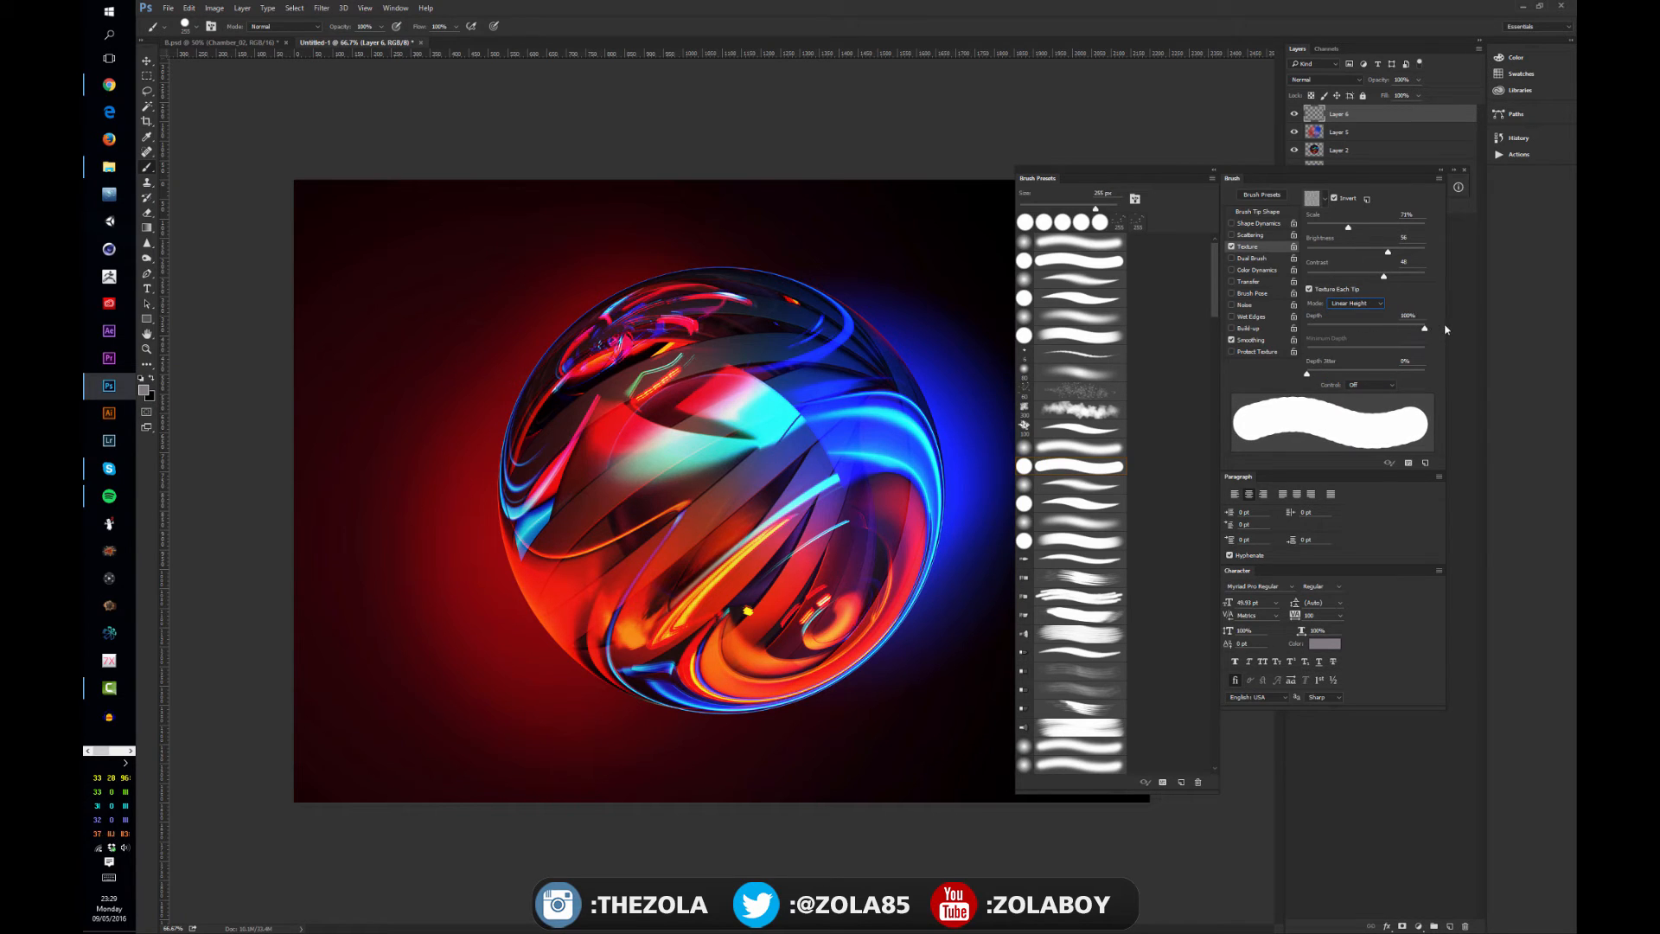
- Switch the brush texture's mode to Multiply, and try a slightly lower Depth before returning it to 100%
{"action": "left_click", "coordinate": [1356, 303]}
{"action": "left_click", "coordinate": [1352, 335]}
{"action": "left_click", "coordinate": [1356, 303]}
{"action": "left_click", "coordinate": [1351, 314]}
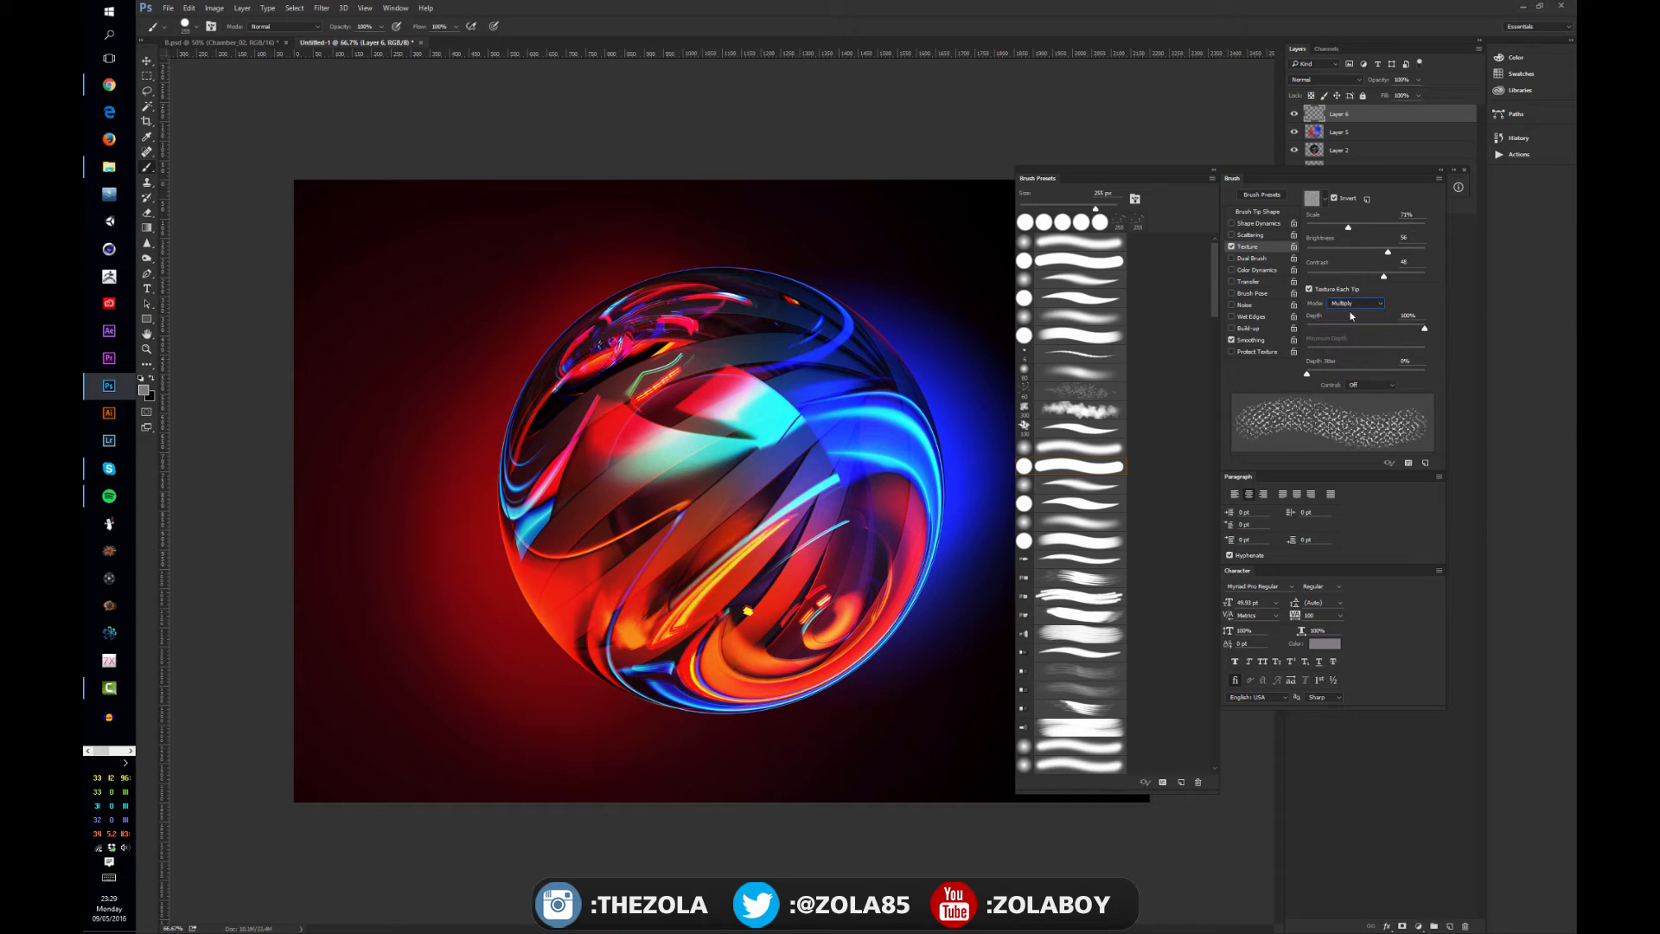
{"action": "left_click_drag", "start_coordinate": [1424, 328], "coordinate": [1420, 328]}
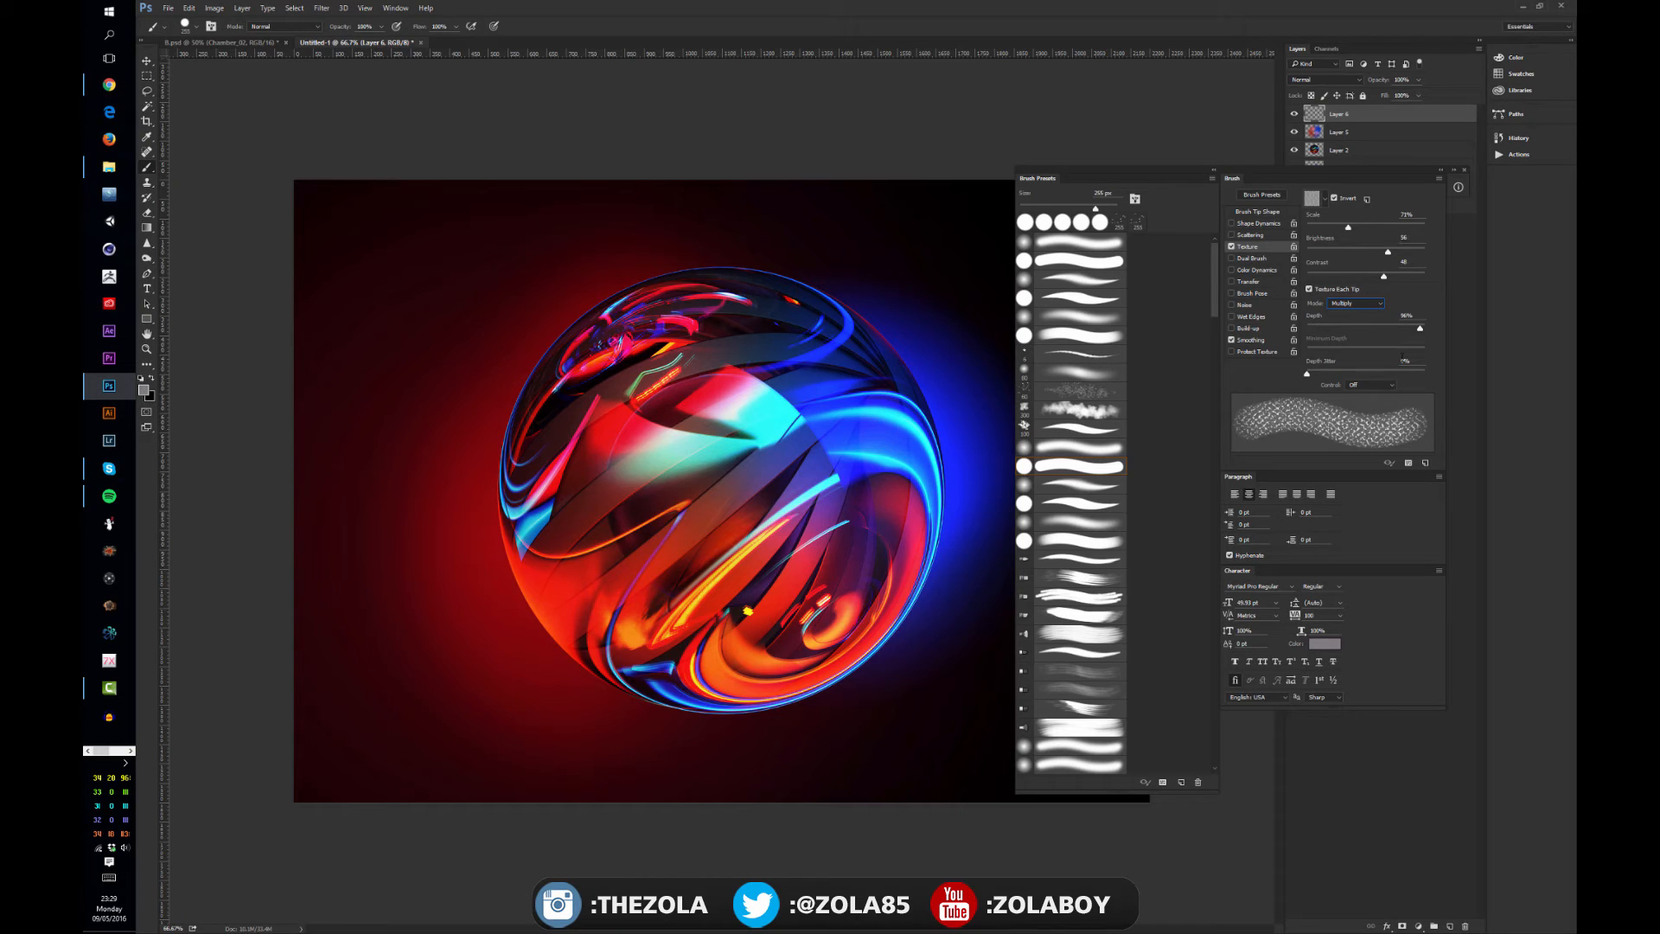
{"action": "left_click_drag", "start_coordinate": [1420, 327], "coordinate": [1424, 328]}
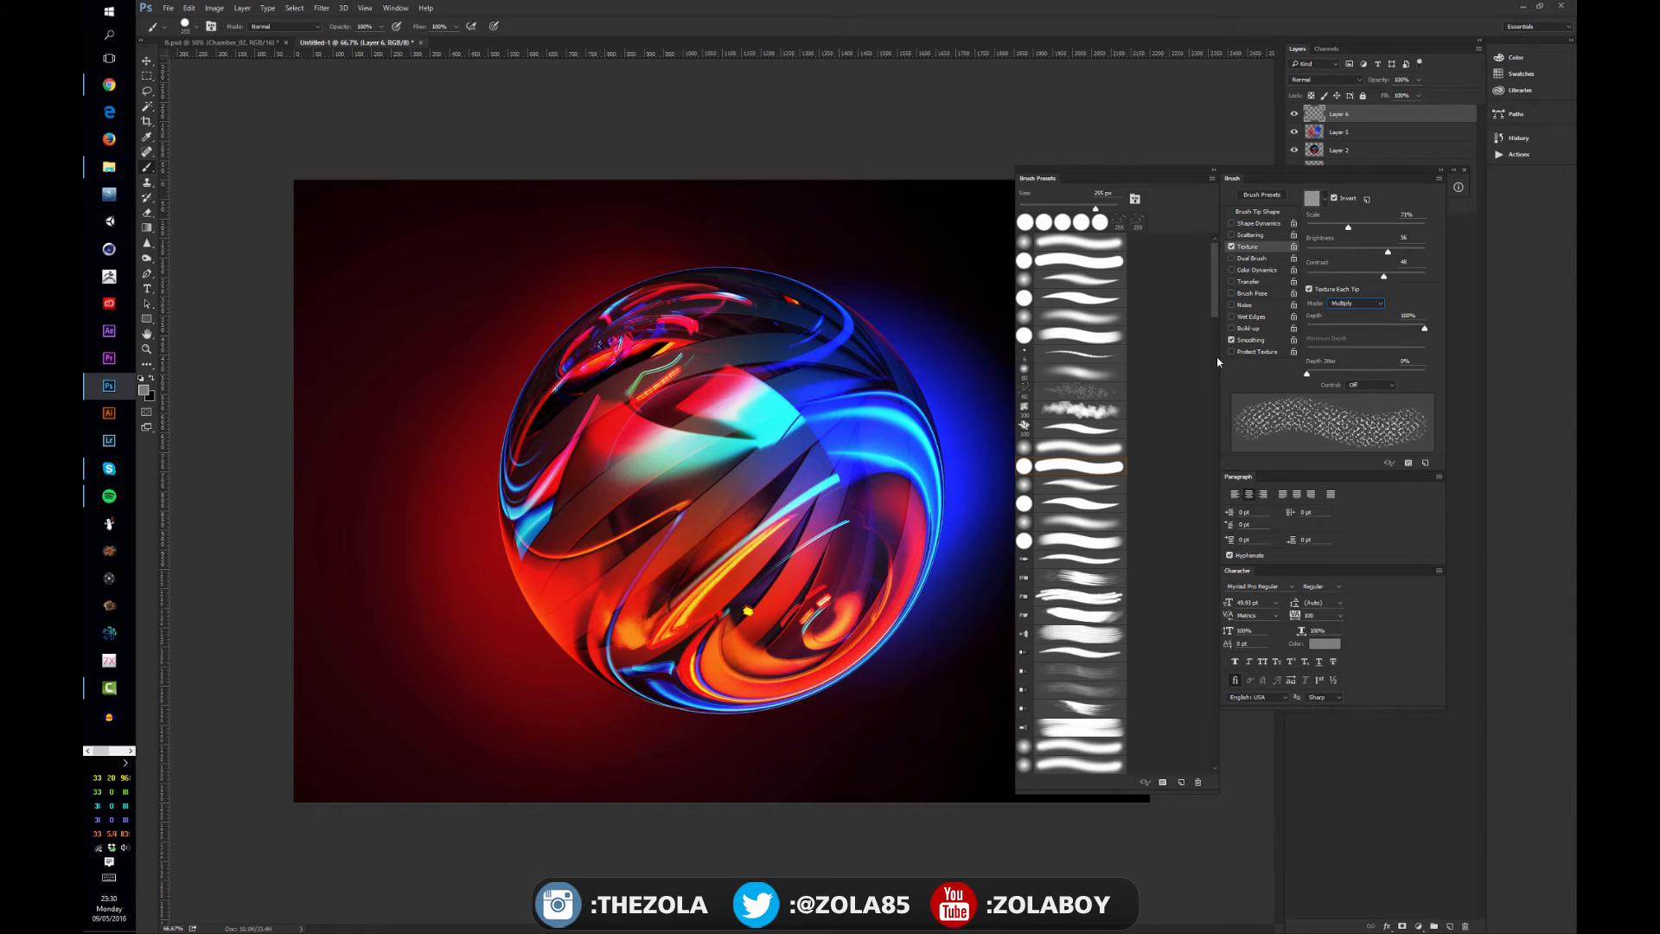
- Turn off Texture, enable Color Dynamics, and paint broad grey test strokes over the sphere and above it
{"action": "left_click", "coordinate": [1232, 246]}
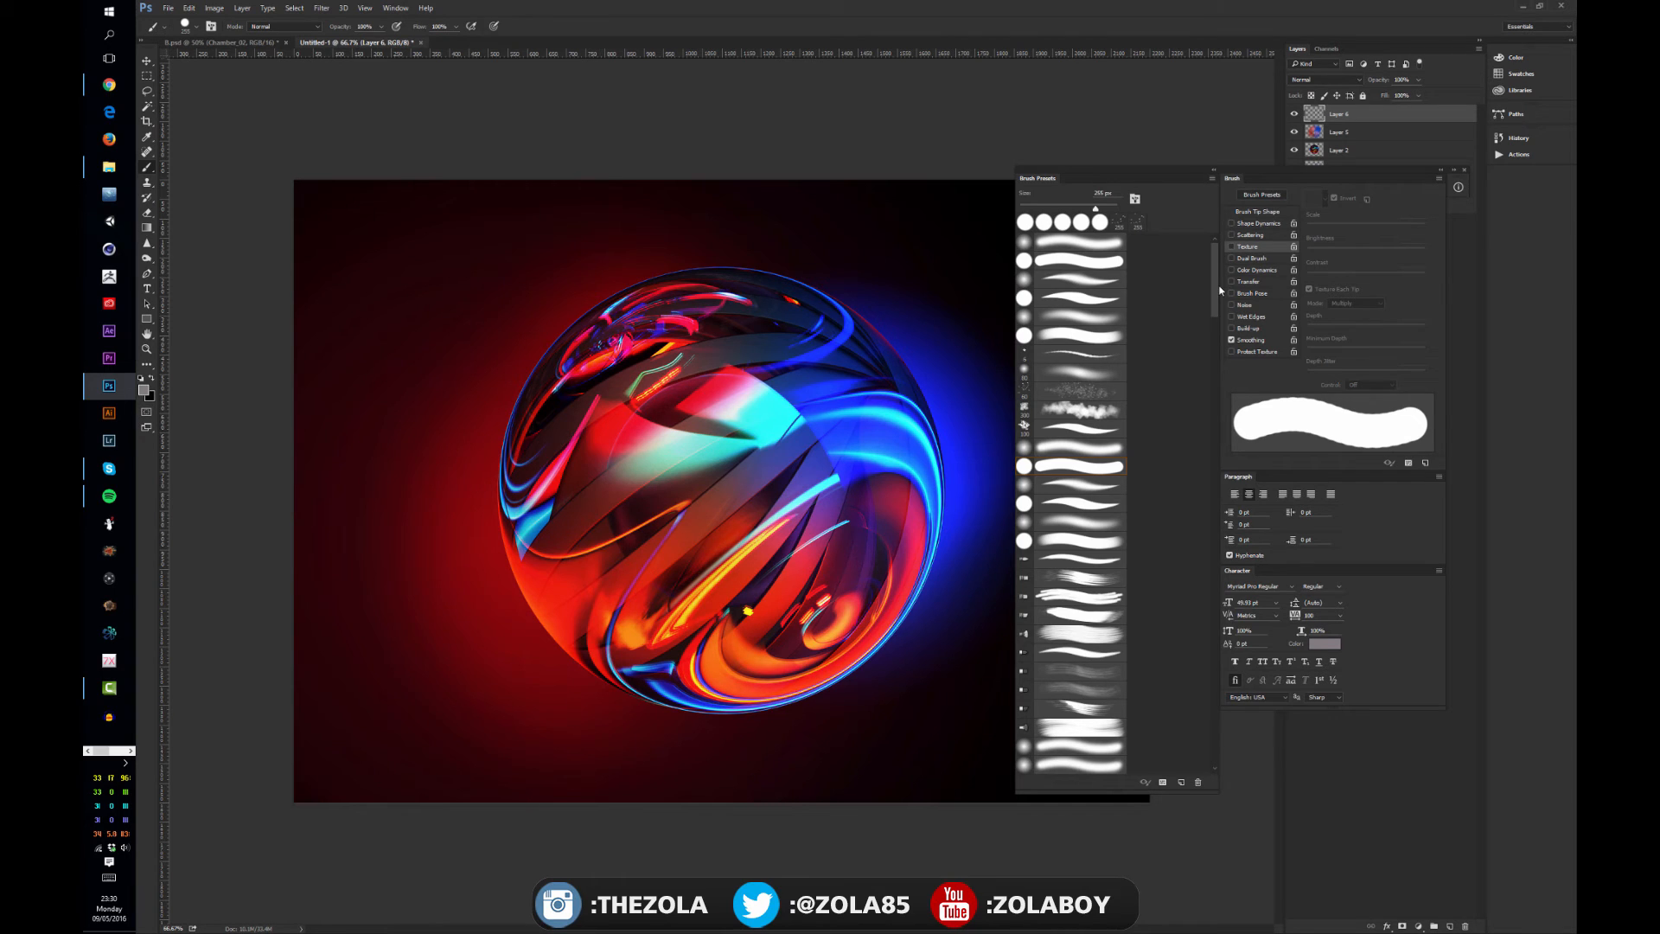
{"action": "left_click", "coordinate": [1251, 270]}
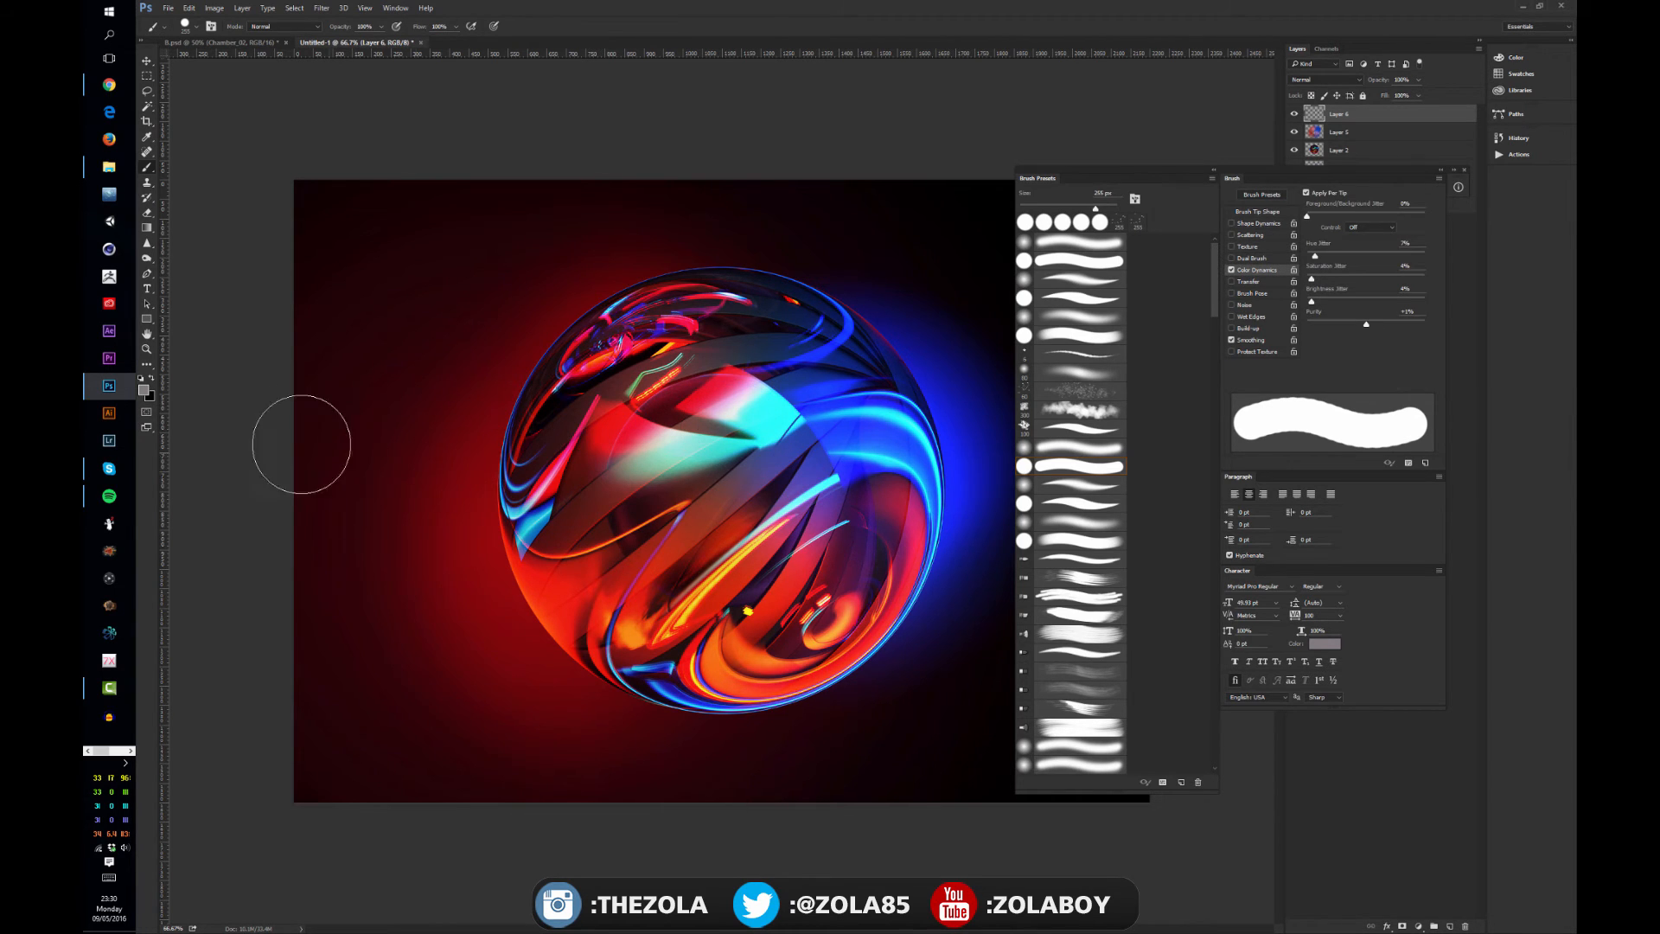
{"action": "mouse_move", "coordinate": [474, 475]}
{"action": "left_mouse_down"}
{"action": "mouse_move", "coordinate": [501, 396]}
{"action": "mouse_move", "coordinate": [611, 404]}
{"action": "mouse_move", "coordinate": [526, 582]}
{"action": "mouse_move", "coordinate": [807, 450]}
{"action": "mouse_move", "coordinate": [648, 593]}
{"action": "mouse_move", "coordinate": [924, 582]}
{"action": "left_mouse_up"}
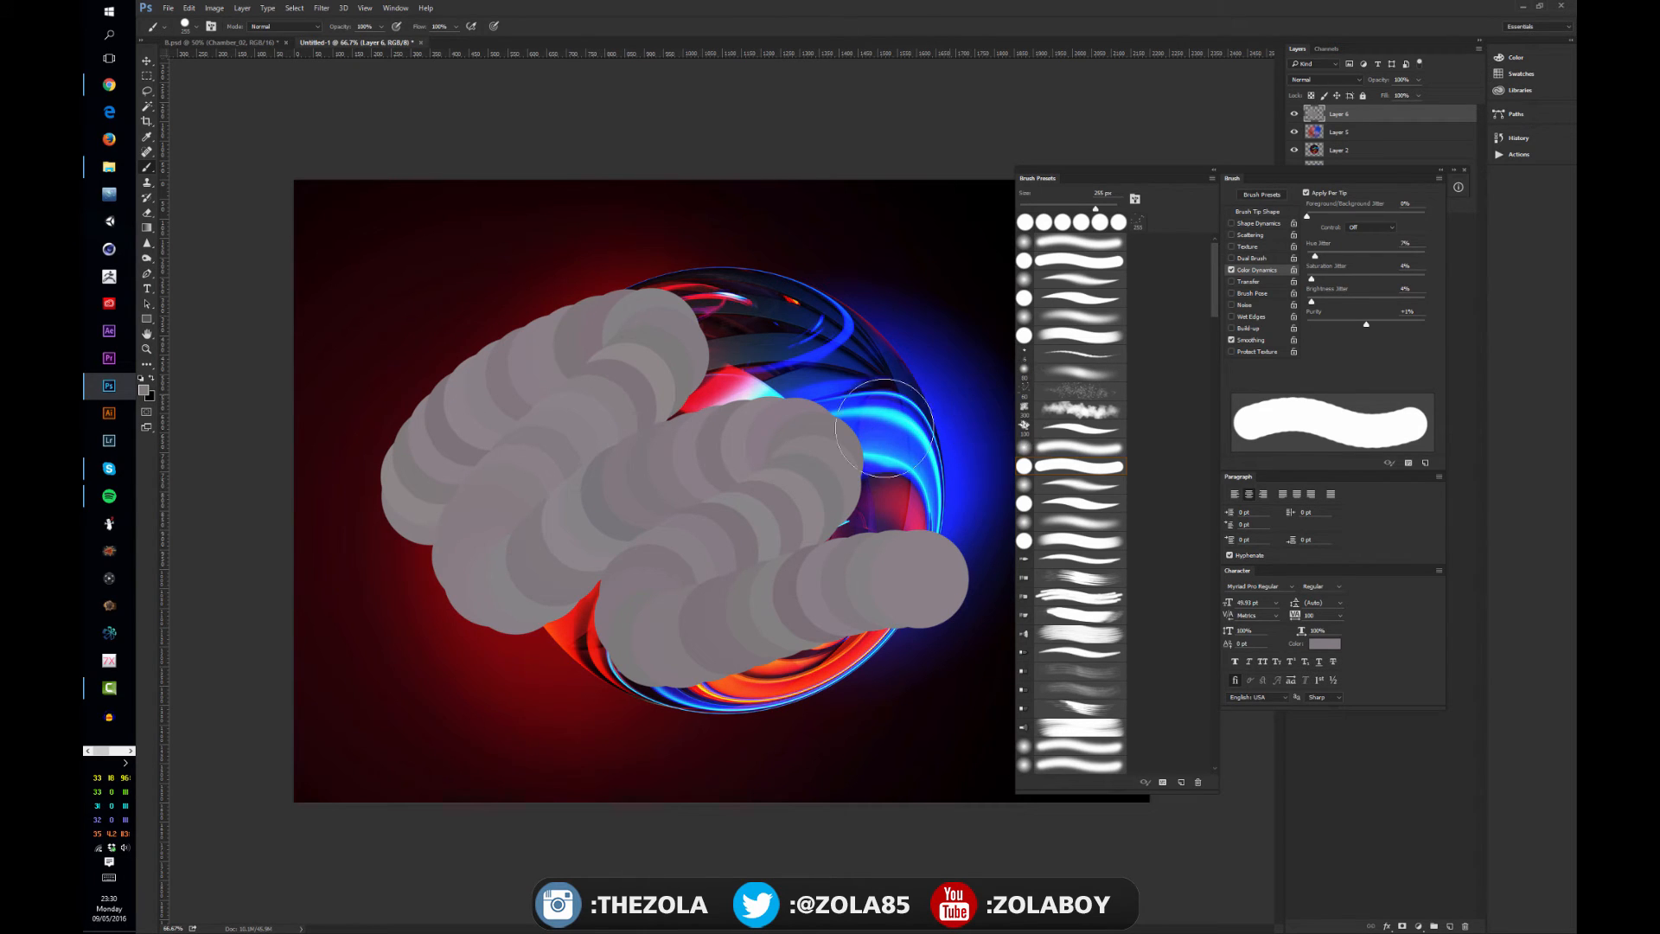
{"action": "mouse_move", "coordinate": [396, 317]}
{"action": "left_mouse_down"}
{"action": "mouse_move", "coordinate": [557, 272]}
{"action": "mouse_move", "coordinate": [807, 247]}
{"action": "left_mouse_up"}
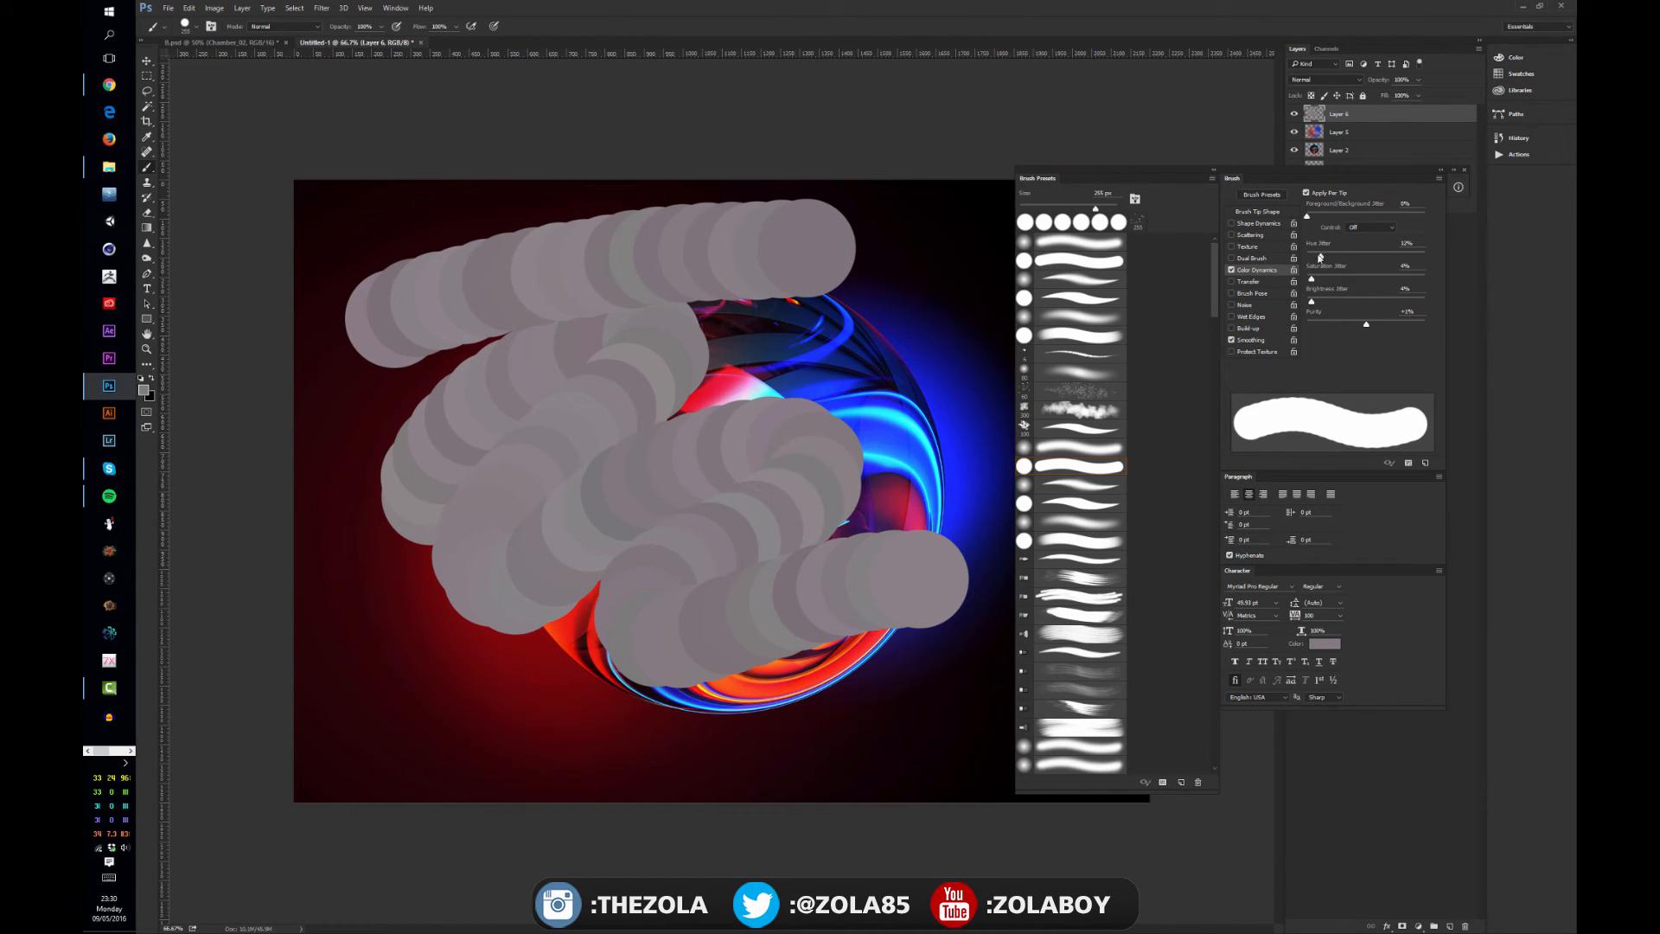
- Raise the Hue Jitter to 50%, paint more overlapping strokes over the sphere, and clear the layer
{"action": "left_click_drag", "start_coordinate": [1315, 257], "coordinate": [1366, 255]}
{"action": "mouse_move", "coordinate": [383, 629]}
{"action": "left_mouse_down"}
{"action": "mouse_move", "coordinate": [752, 479]}
{"action": "mouse_move", "coordinate": [588, 571]}
{"action": "mouse_move", "coordinate": [635, 622]}
{"action": "mouse_move", "coordinate": [881, 568]}
{"action": "mouse_move", "coordinate": [597, 695]}
{"action": "mouse_move", "coordinate": [917, 606]}
{"action": "left_mouse_up"}
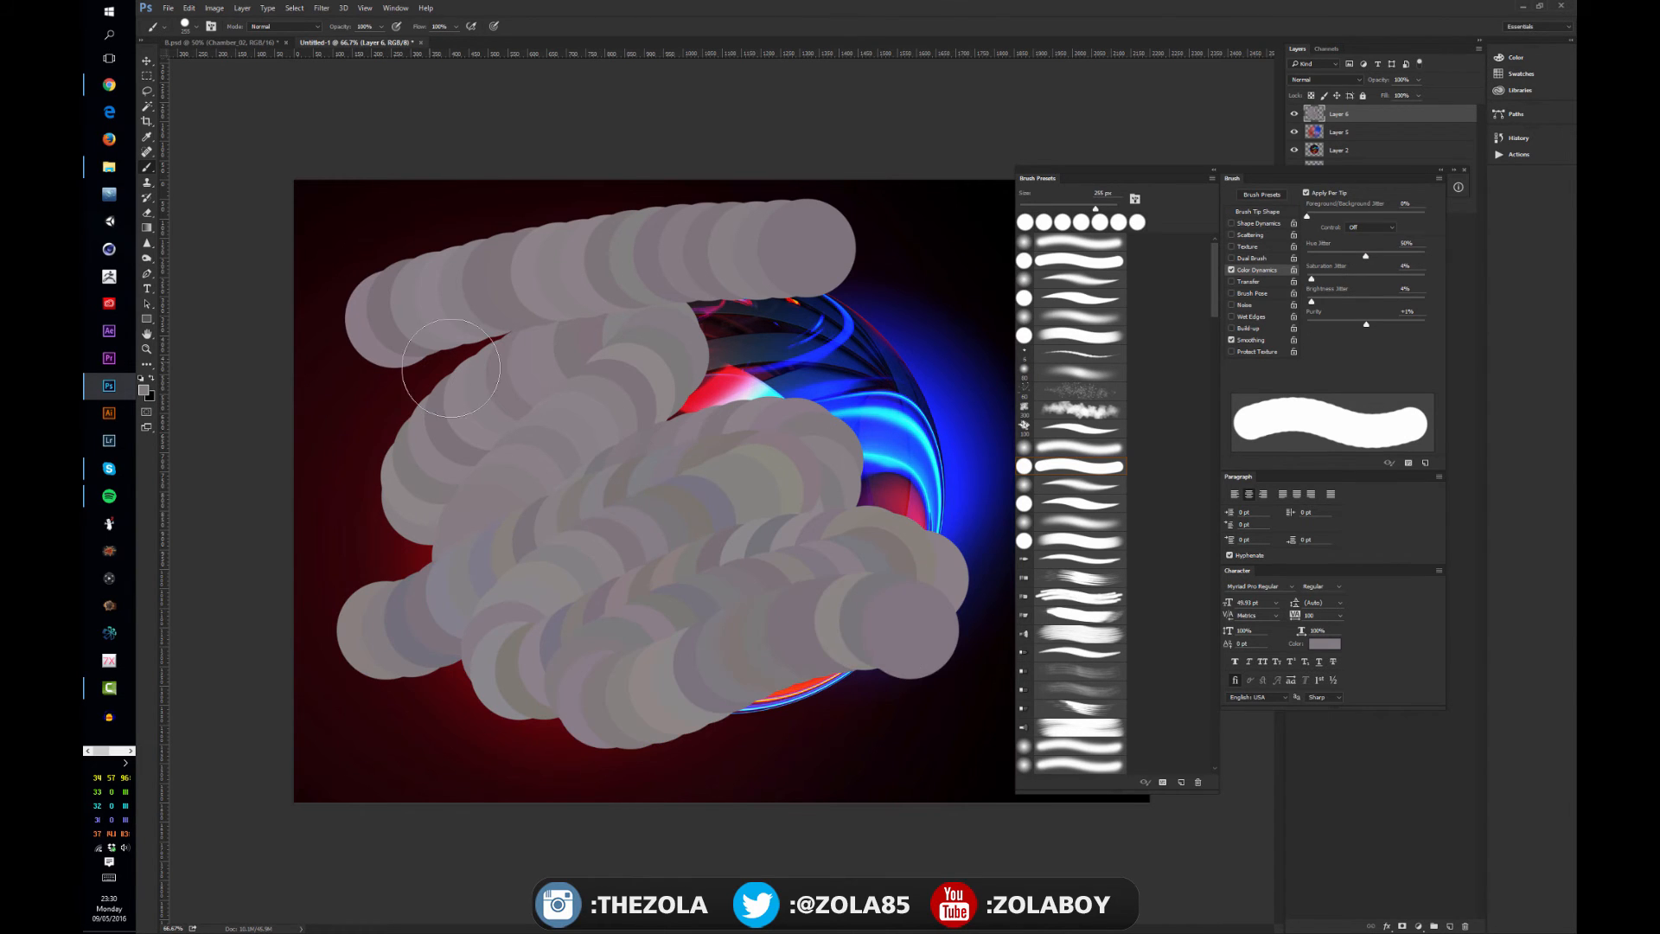
{"action": "left_click_drag", "start_coordinate": [423, 416], "coordinate": [475, 474]}
{"action": "mouse_move", "coordinate": [775, 436]}
{"action": "left_mouse_down"}
{"action": "mouse_move", "coordinate": [570, 565]}
{"action": "mouse_move", "coordinate": [865, 439]}
{"action": "mouse_move", "coordinate": [572, 525]}
{"action": "mouse_move", "coordinate": [786, 503]}
{"action": "left_mouse_up"}
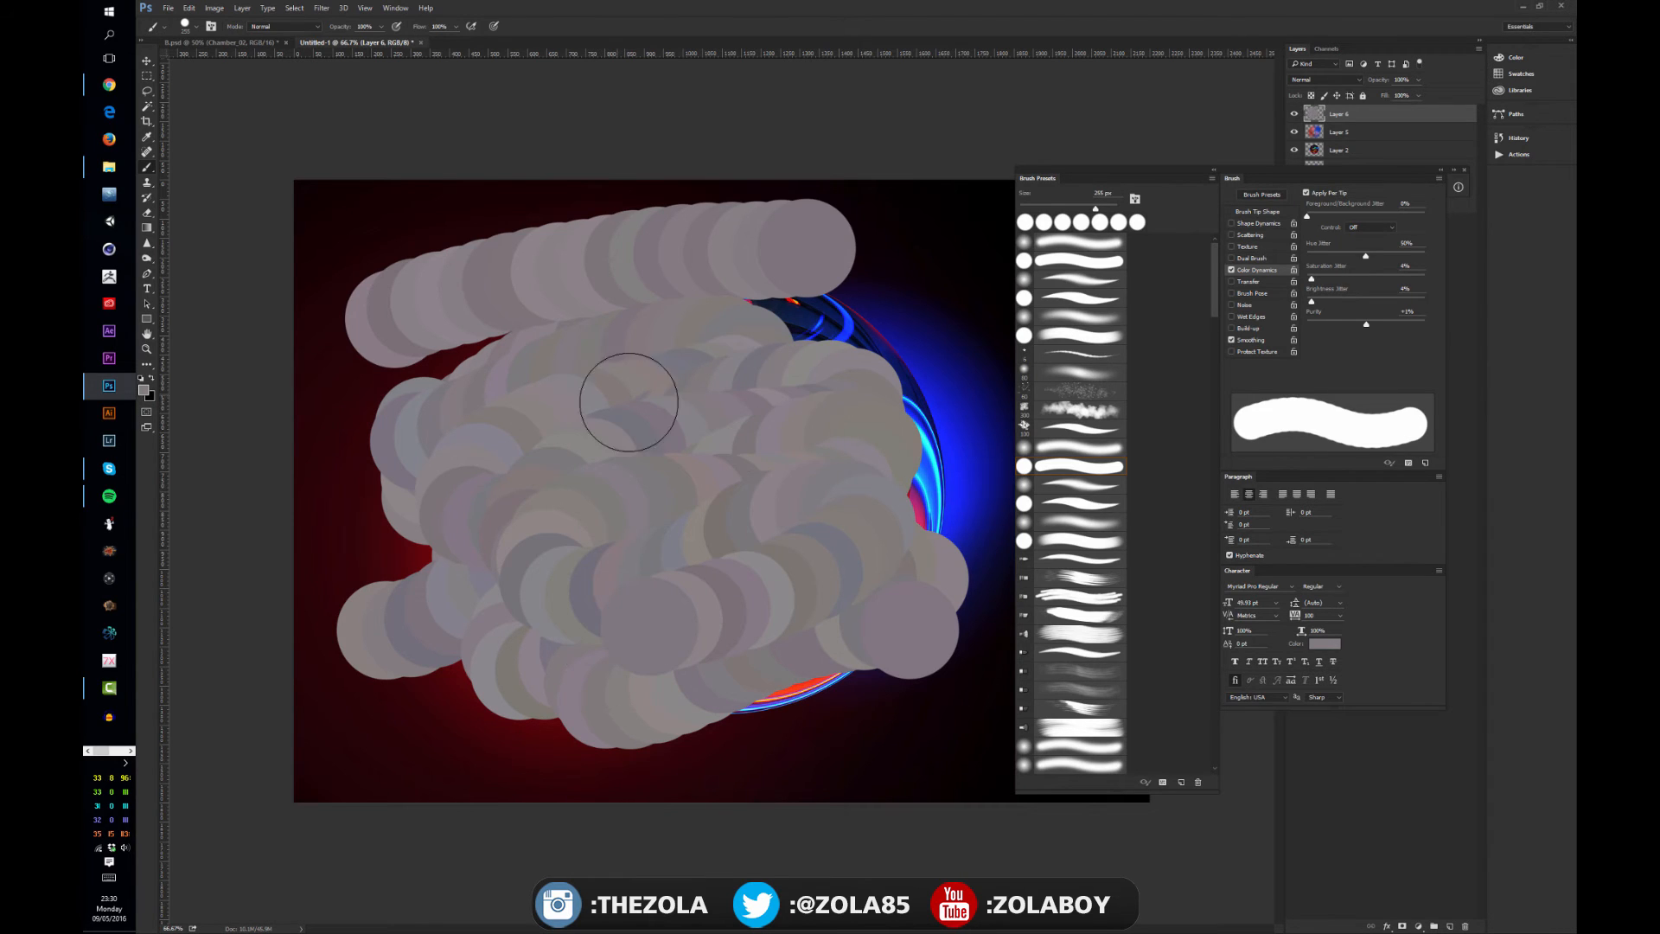
{"action": "key", "text": "ctrl+a"}
{"action": "key", "text": "Delete"}
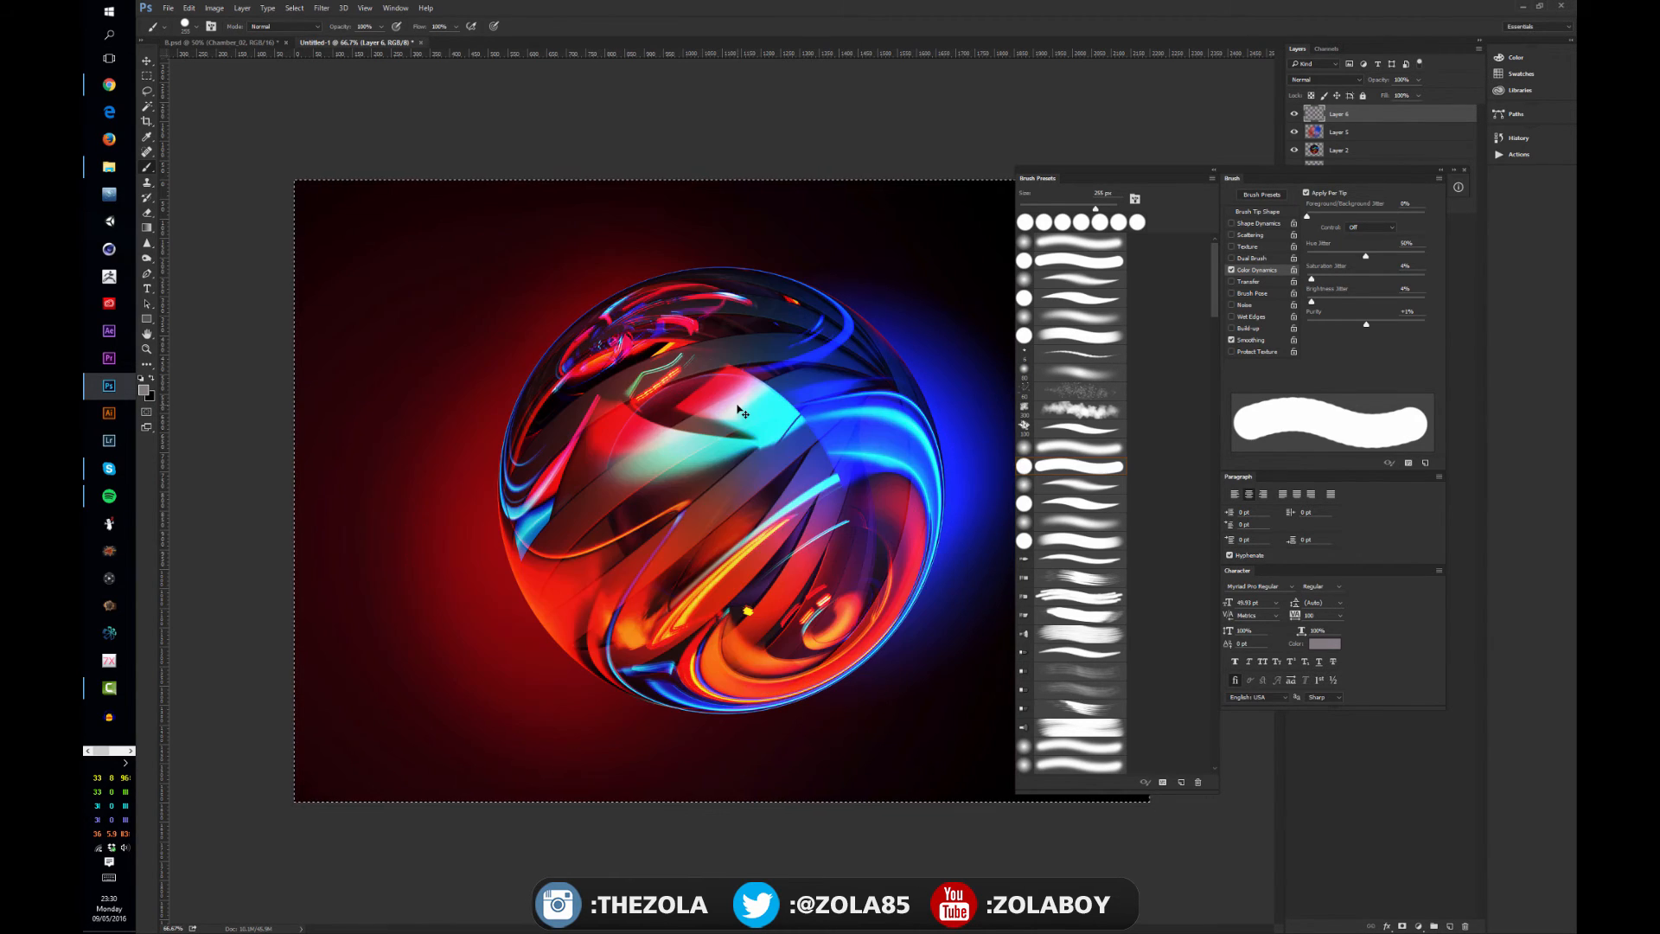
{"action": "key", "text": "ctrl+d"}
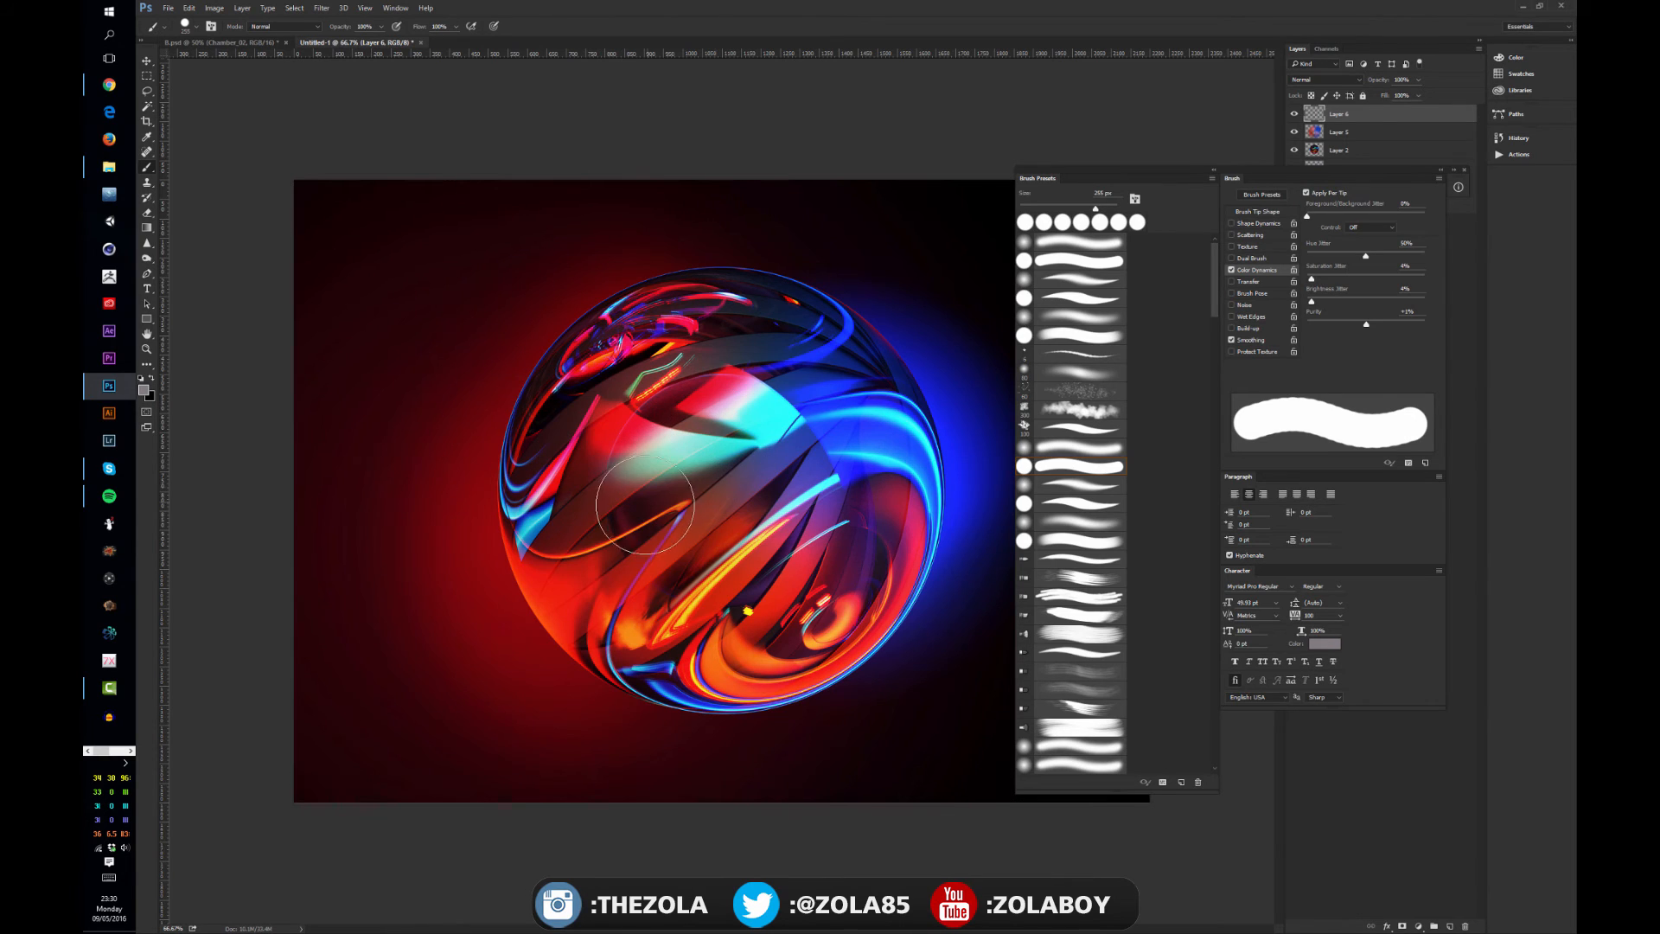
- Enable Shape Dynamics with the size control set to Pen Pressure, and paint a winding tapered stroke across the sphere
{"action": "left_click", "coordinate": [1254, 223]}
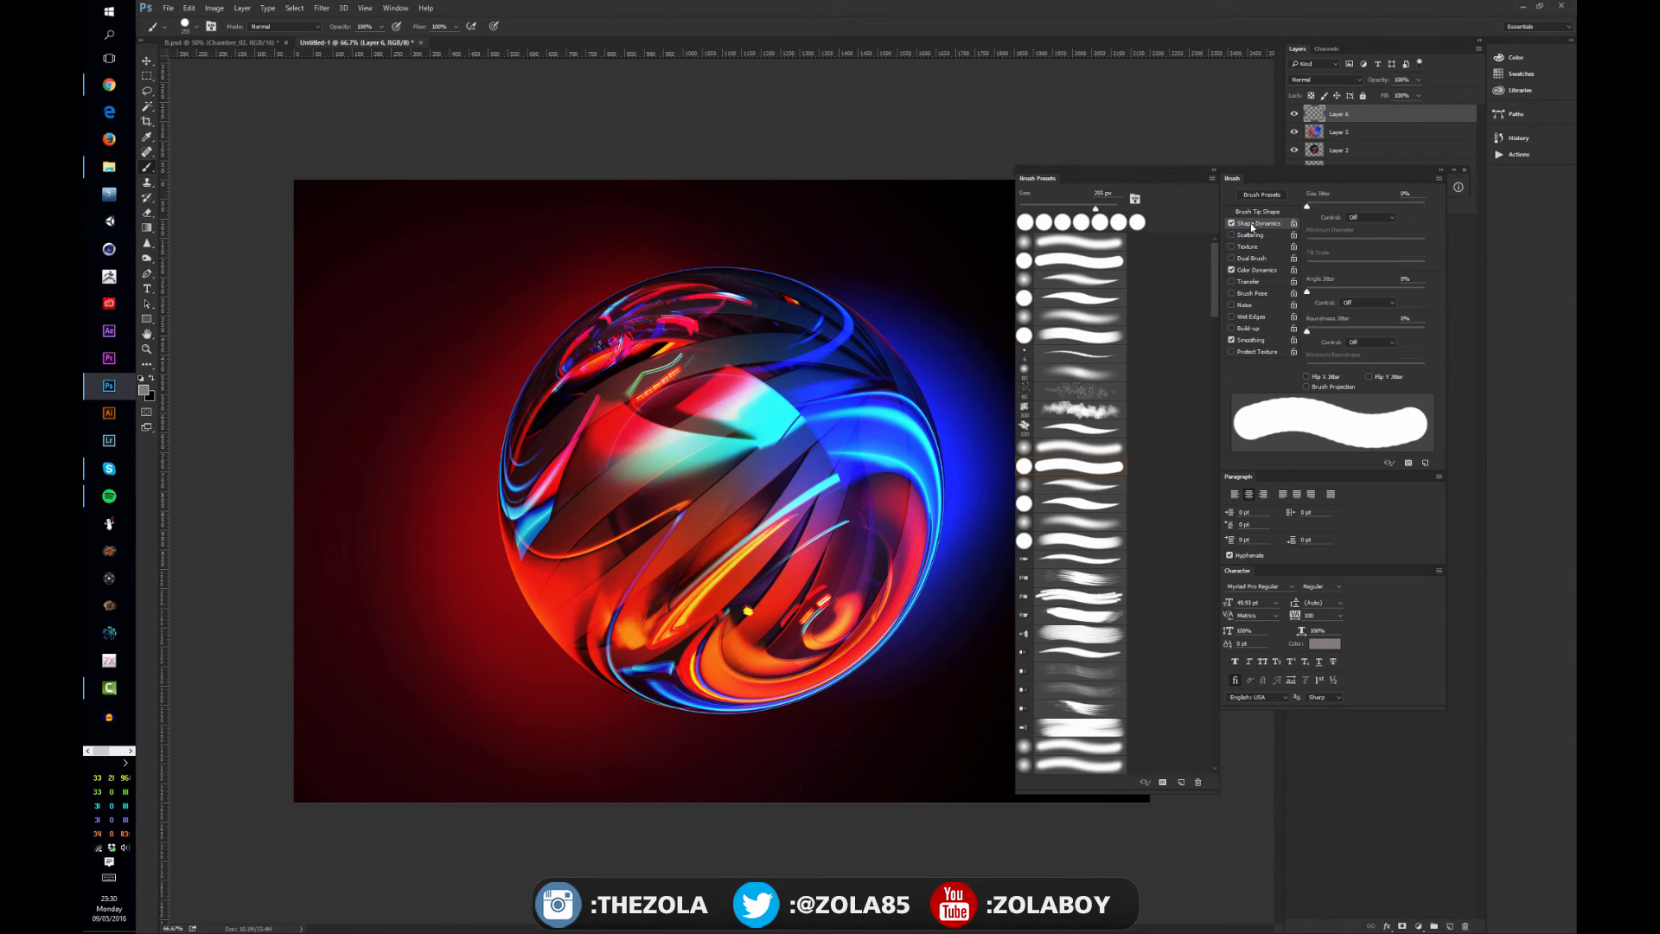
{"action": "left_click", "coordinate": [1351, 221]}
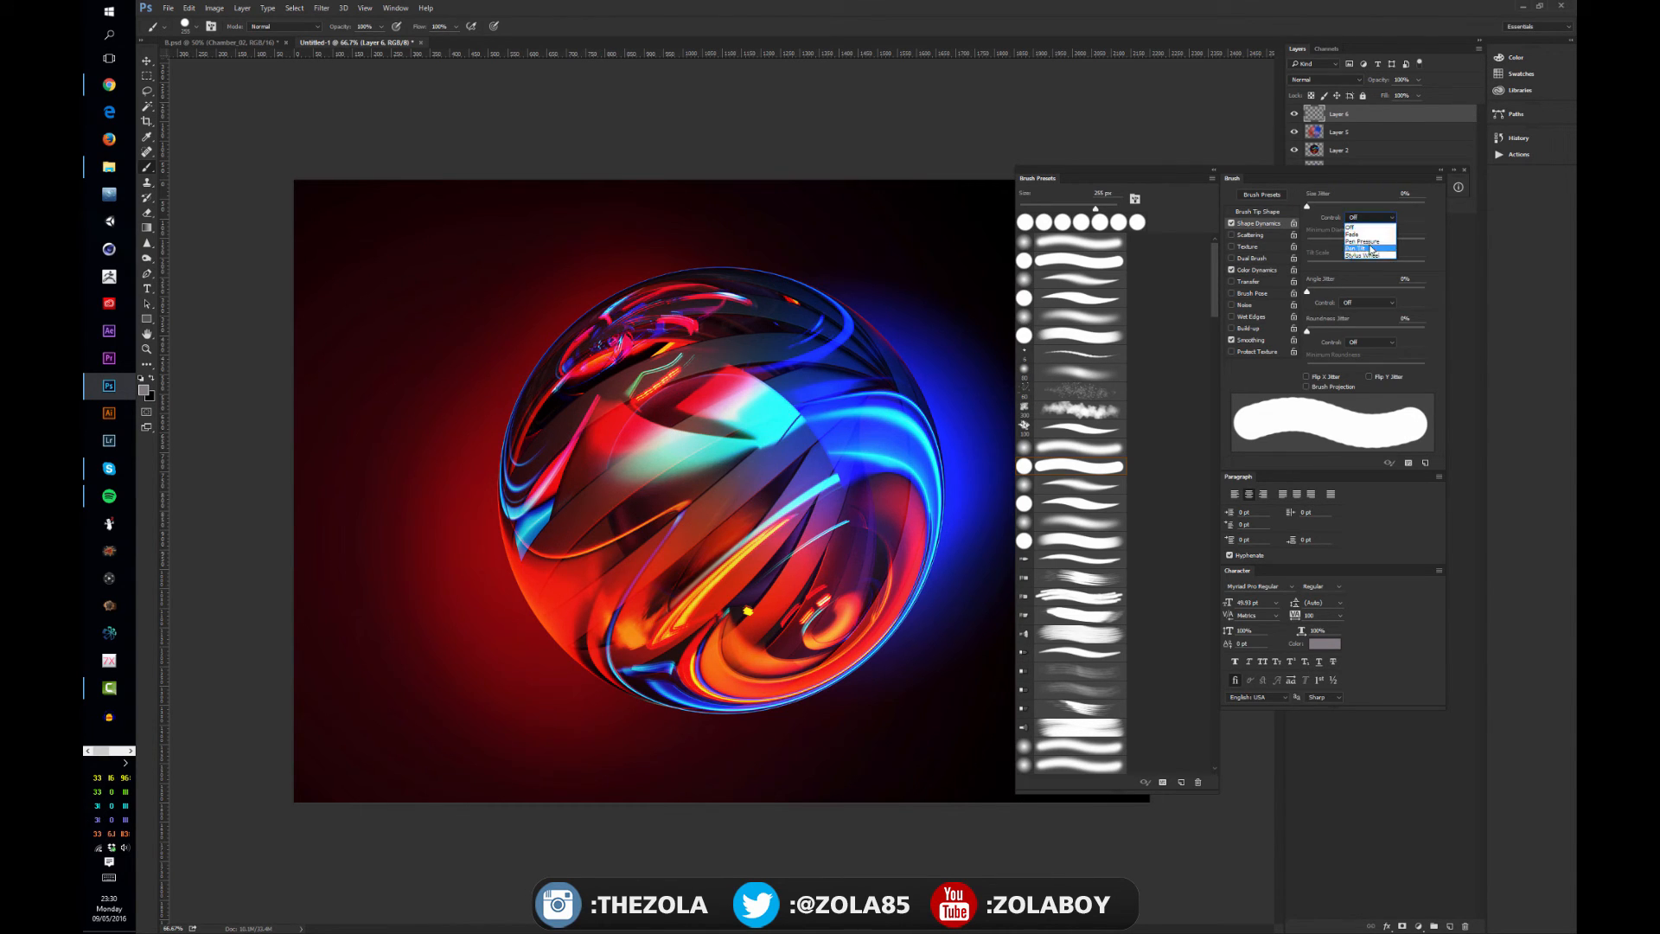
{"action": "left_click", "coordinate": [1374, 243]}
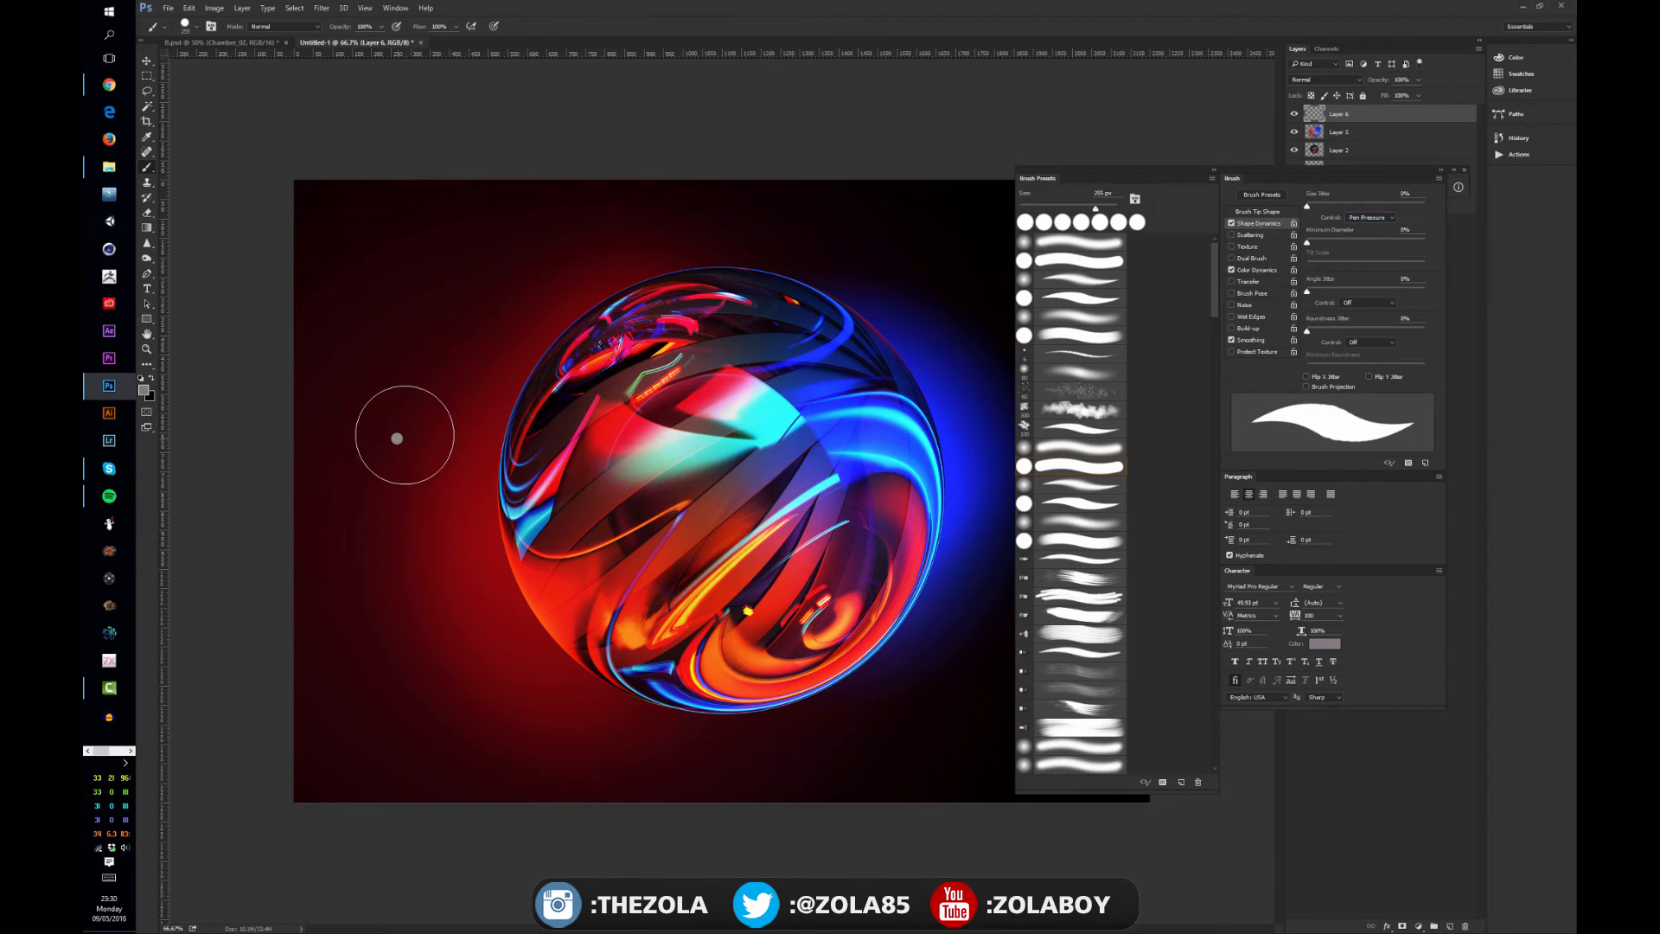
{"action": "mouse_move", "coordinate": [396, 439]}
{"action": "left_mouse_down"}
{"action": "mouse_move", "coordinate": [533, 349]}
{"action": "mouse_move", "coordinate": [638, 353]}
{"action": "mouse_move", "coordinate": [537, 428]}
{"action": "mouse_move", "coordinate": [500, 526]}
{"action": "mouse_move", "coordinate": [648, 477]}
{"action": "mouse_move", "coordinate": [818, 352]}
{"action": "mouse_move", "coordinate": [863, 394]}
{"action": "mouse_move", "coordinate": [684, 571]}
{"action": "mouse_move", "coordinate": [762, 573]}
{"action": "mouse_move", "coordinate": [862, 526]}
{"action": "mouse_move", "coordinate": [938, 517]}
{"action": "mouse_move", "coordinate": [867, 631]}
{"action": "mouse_move", "coordinate": [912, 629]}
{"action": "left_mouse_up"}
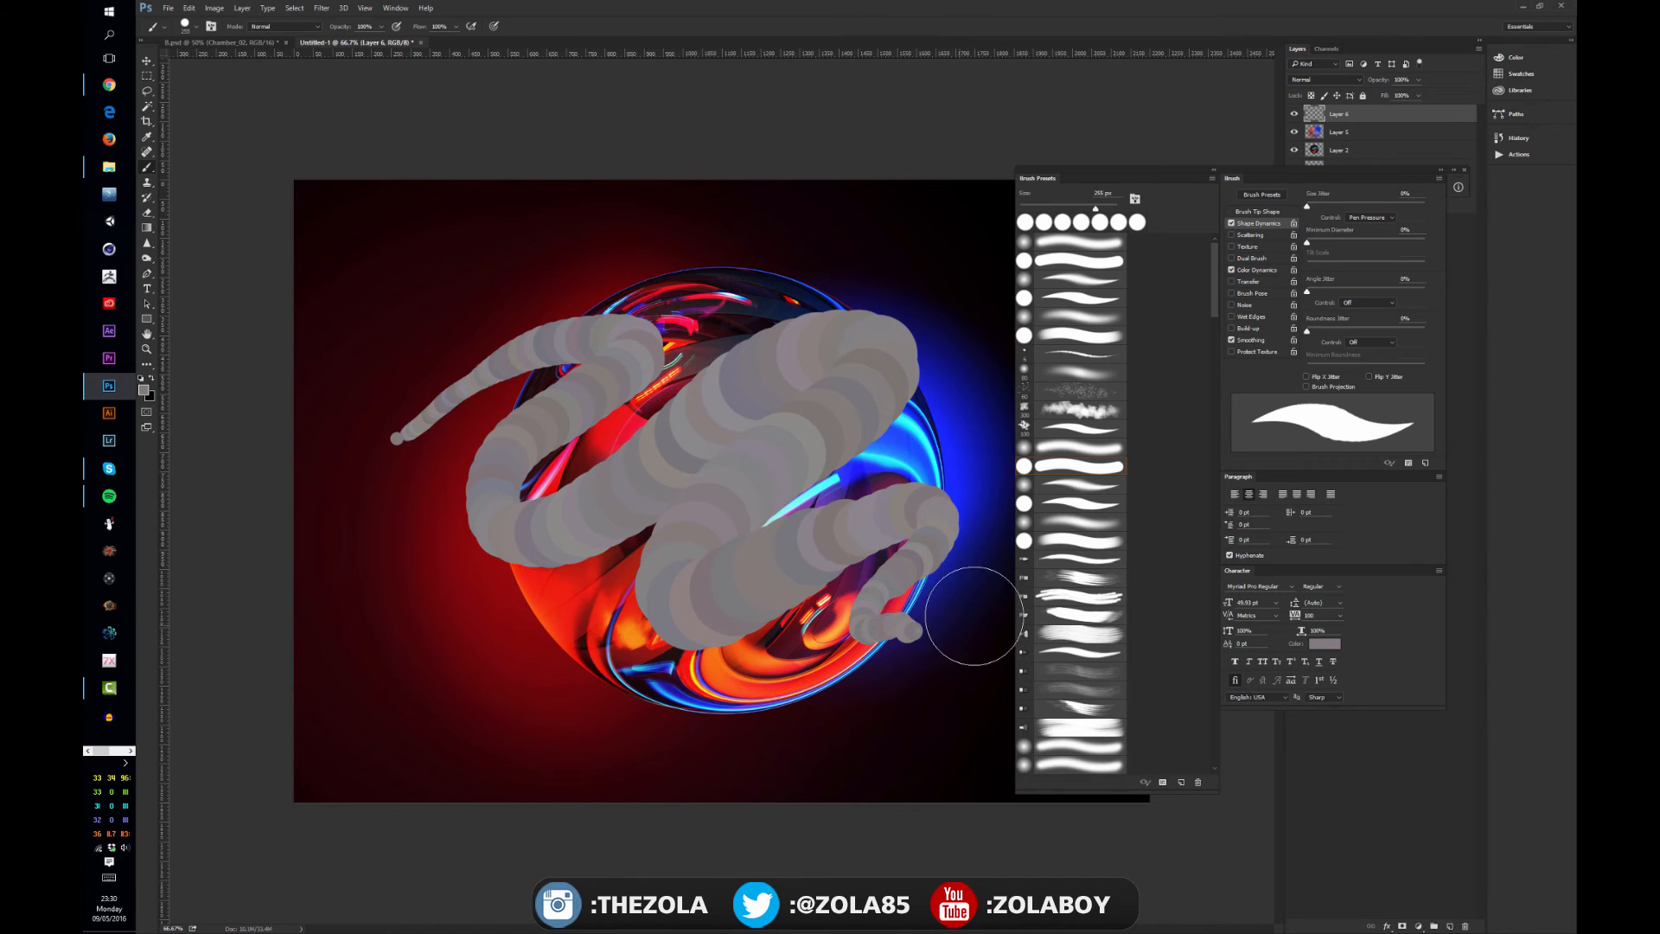
- Try a Hue/Saturation adjustment with Colorize and Lightness -40 on the painted stroke, shifting its hue to yellow-green, and cancel it
{"action": "key", "text": "ctrl+u"}
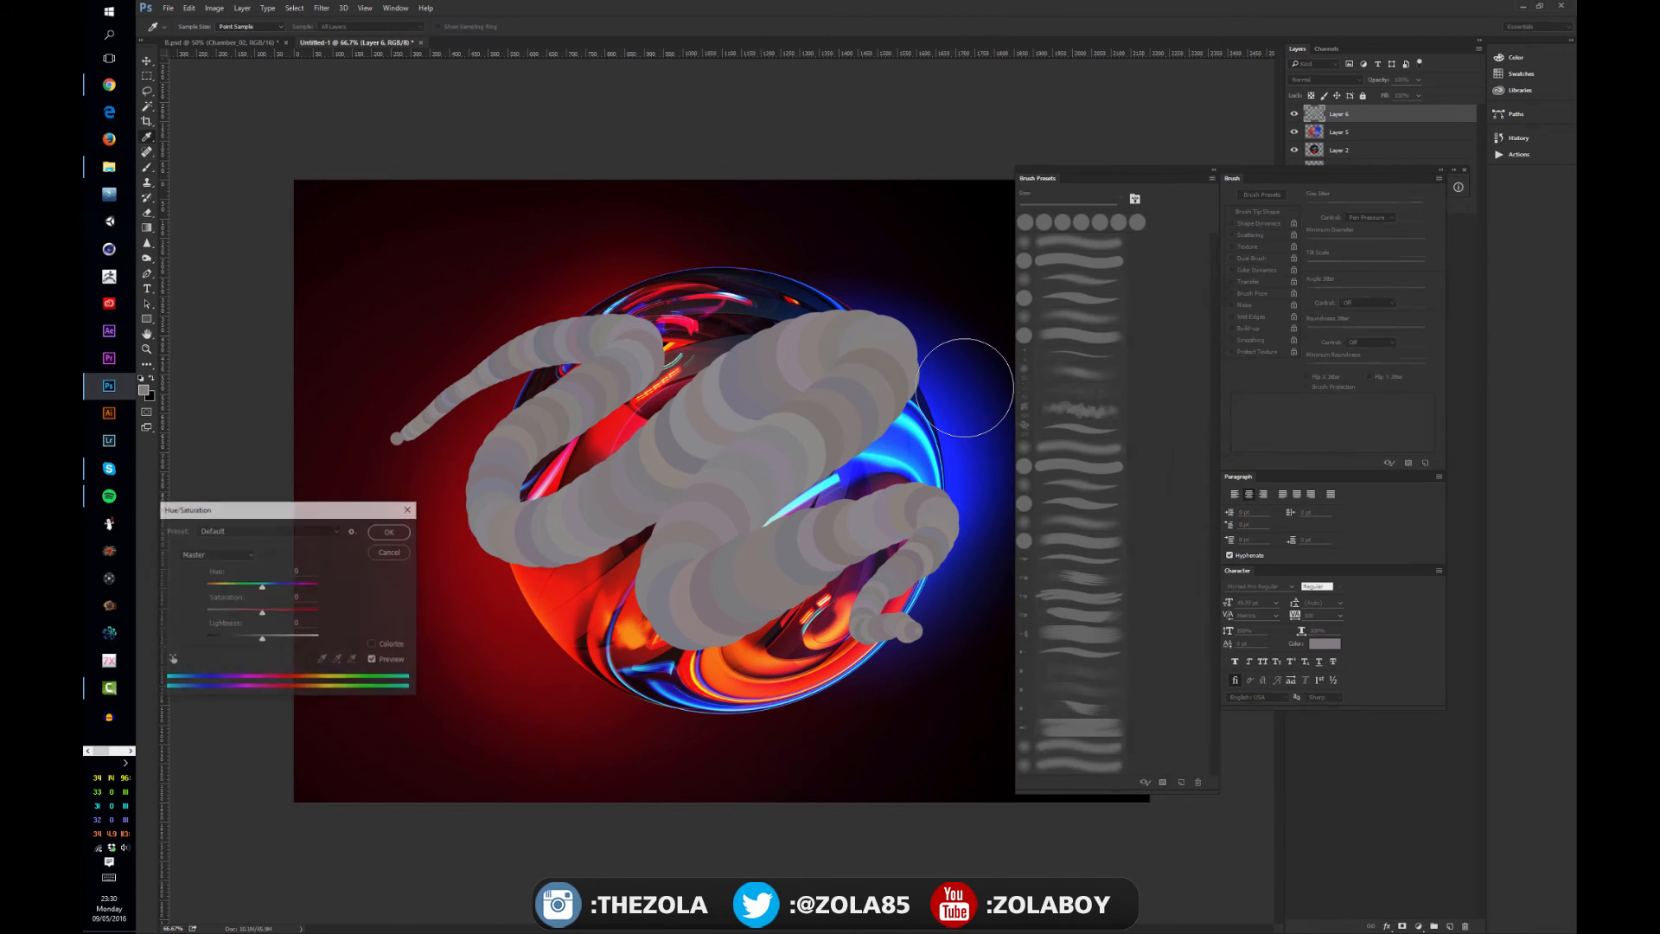
{"action": "mouse_move", "coordinate": [262, 612]}
{"action": "left_mouse_down"}
{"action": "mouse_move", "coordinate": [299, 612]}
{"action": "mouse_move", "coordinate": [240, 639]}
{"action": "left_mouse_up"}
{"action": "left_click", "coordinate": [373, 645]}
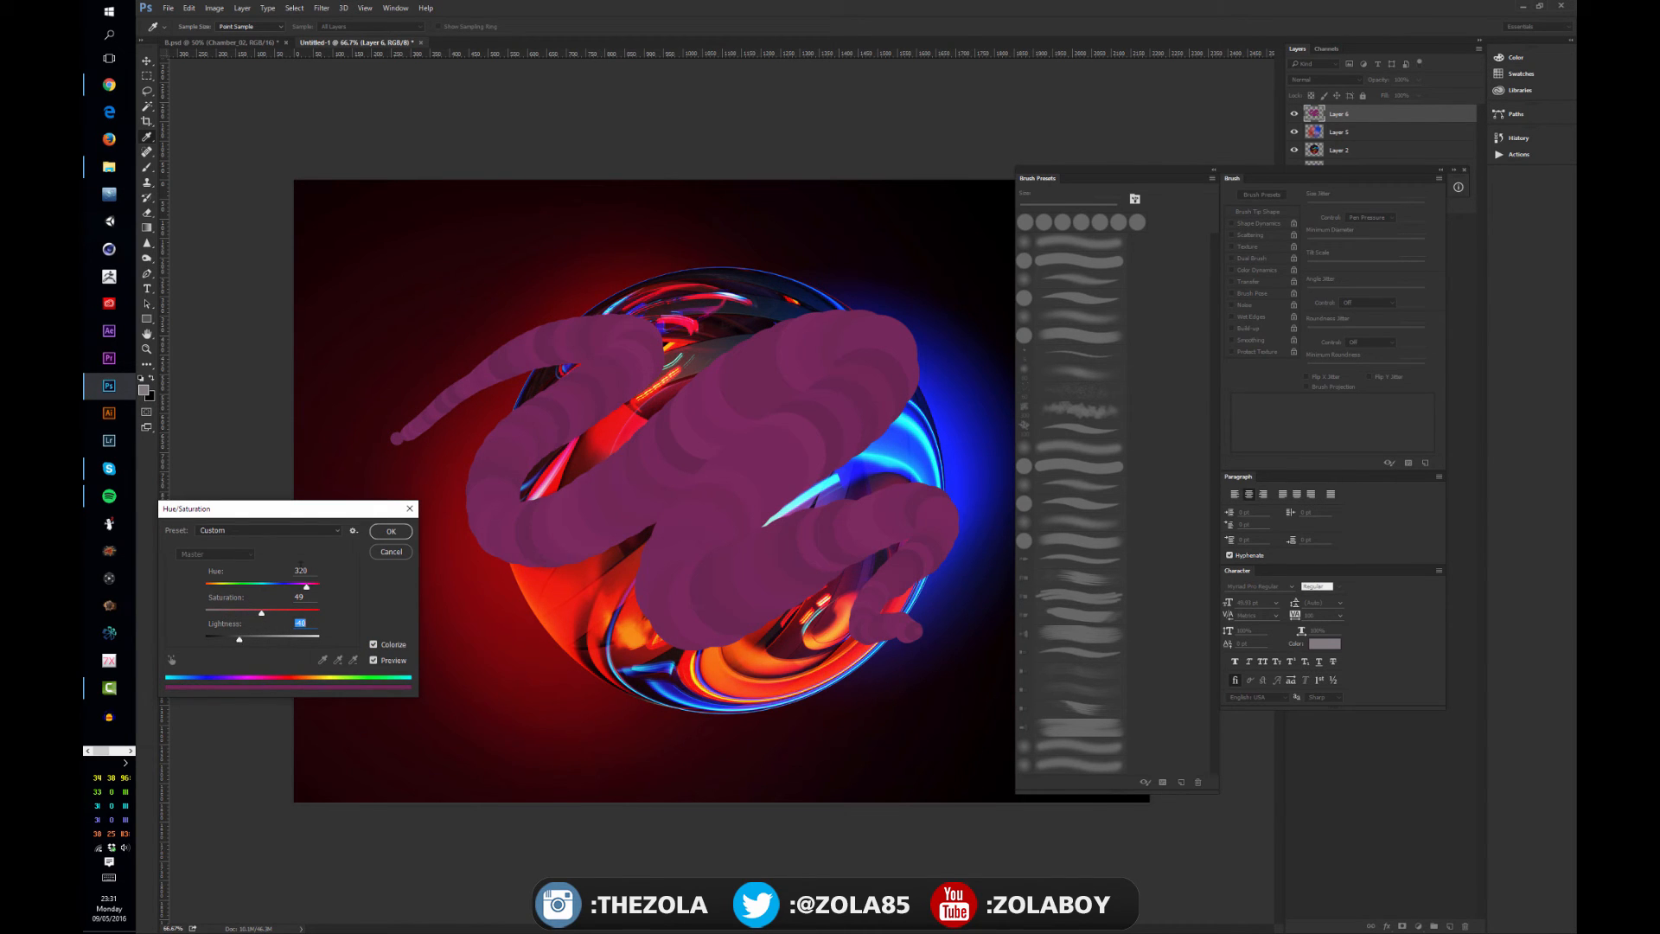
{"action": "left_click_drag", "start_coordinate": [306, 586], "coordinate": [225, 585]}
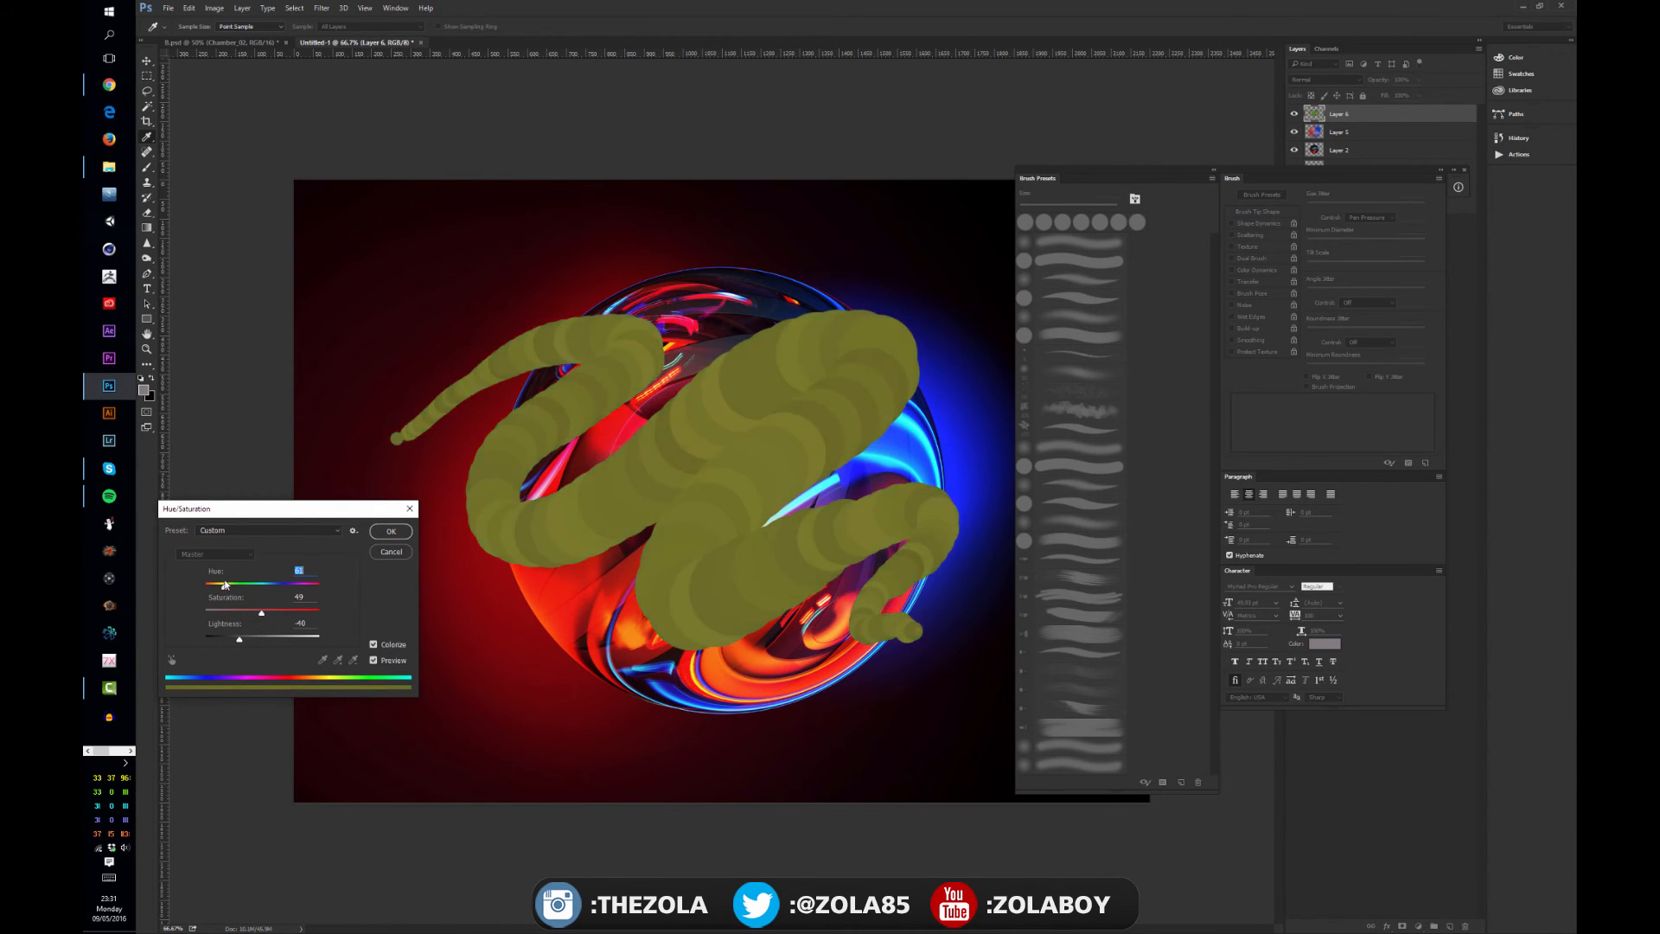
{"action": "left_click", "coordinate": [382, 554]}
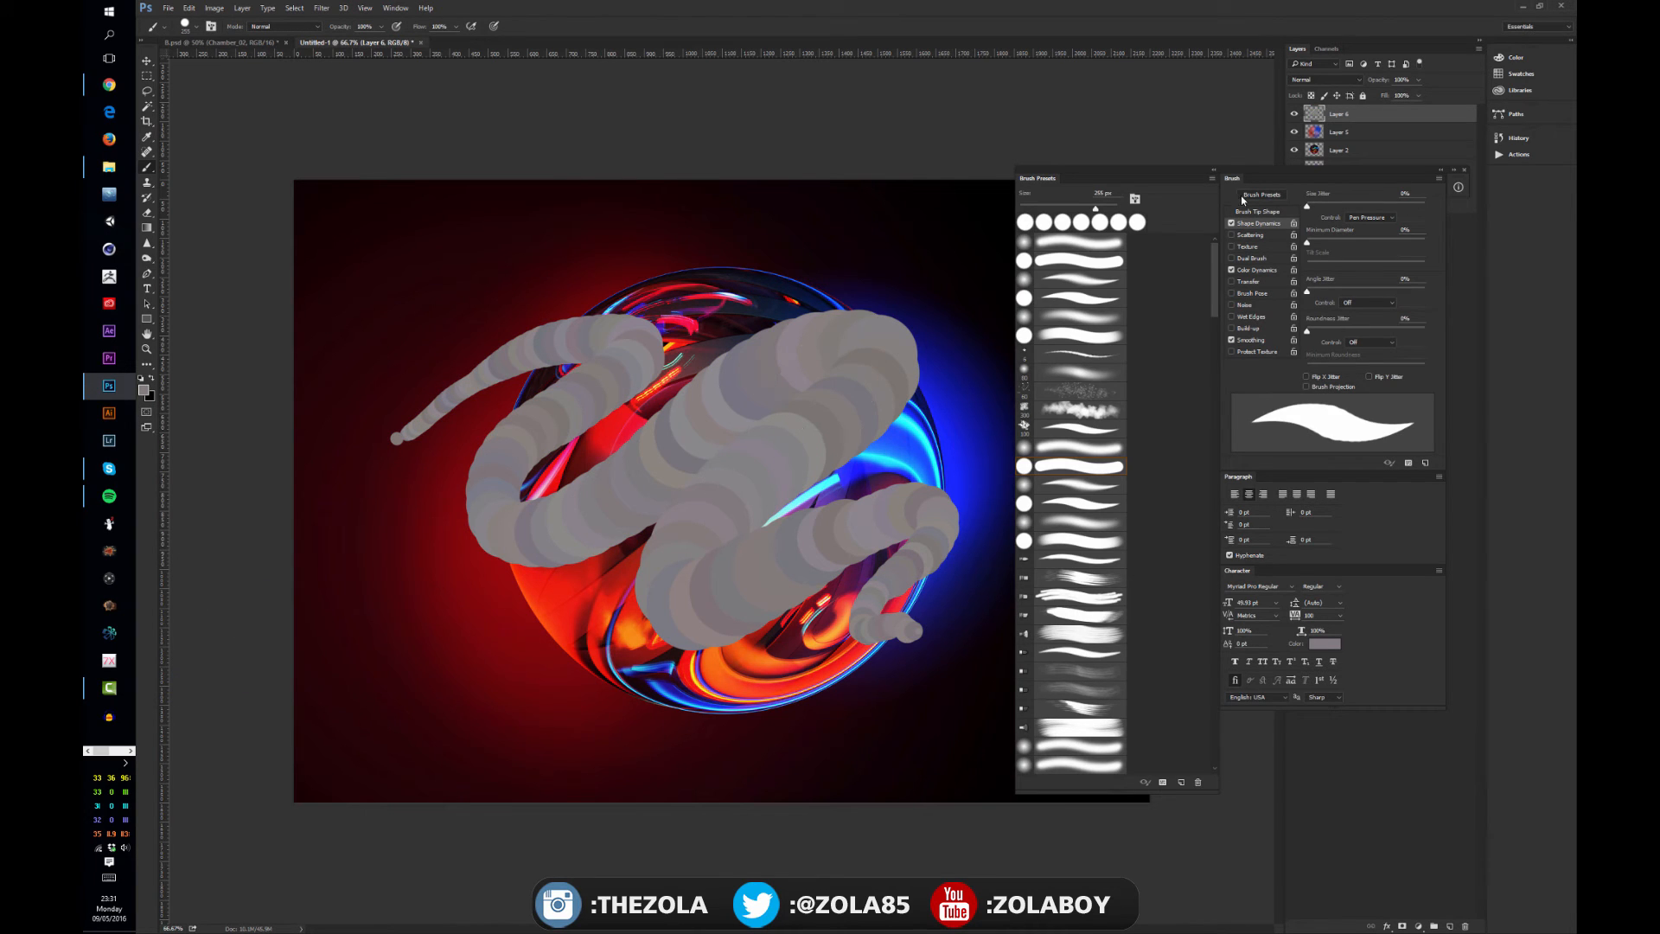
- Test Transfer with opacity control set to Pen Pressure and Shape and Color Dynamics off, painting grey strokes and clearing the layer
{"action": "left_click", "coordinate": [1248, 284]}
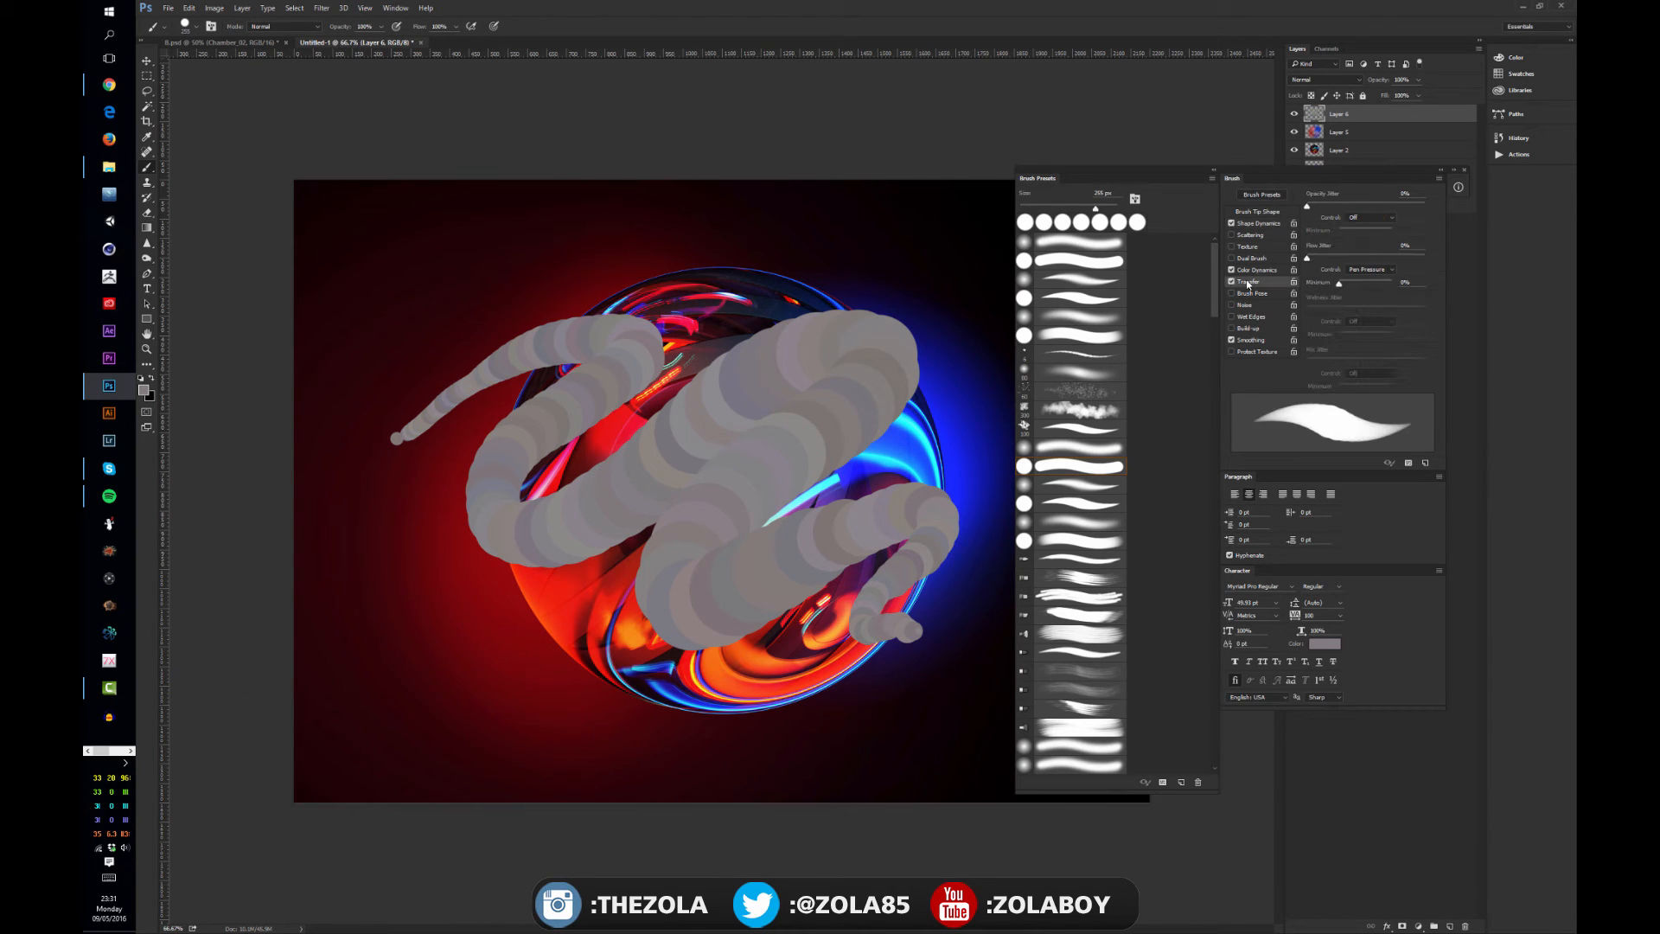
{"action": "left_click", "coordinate": [1232, 224]}
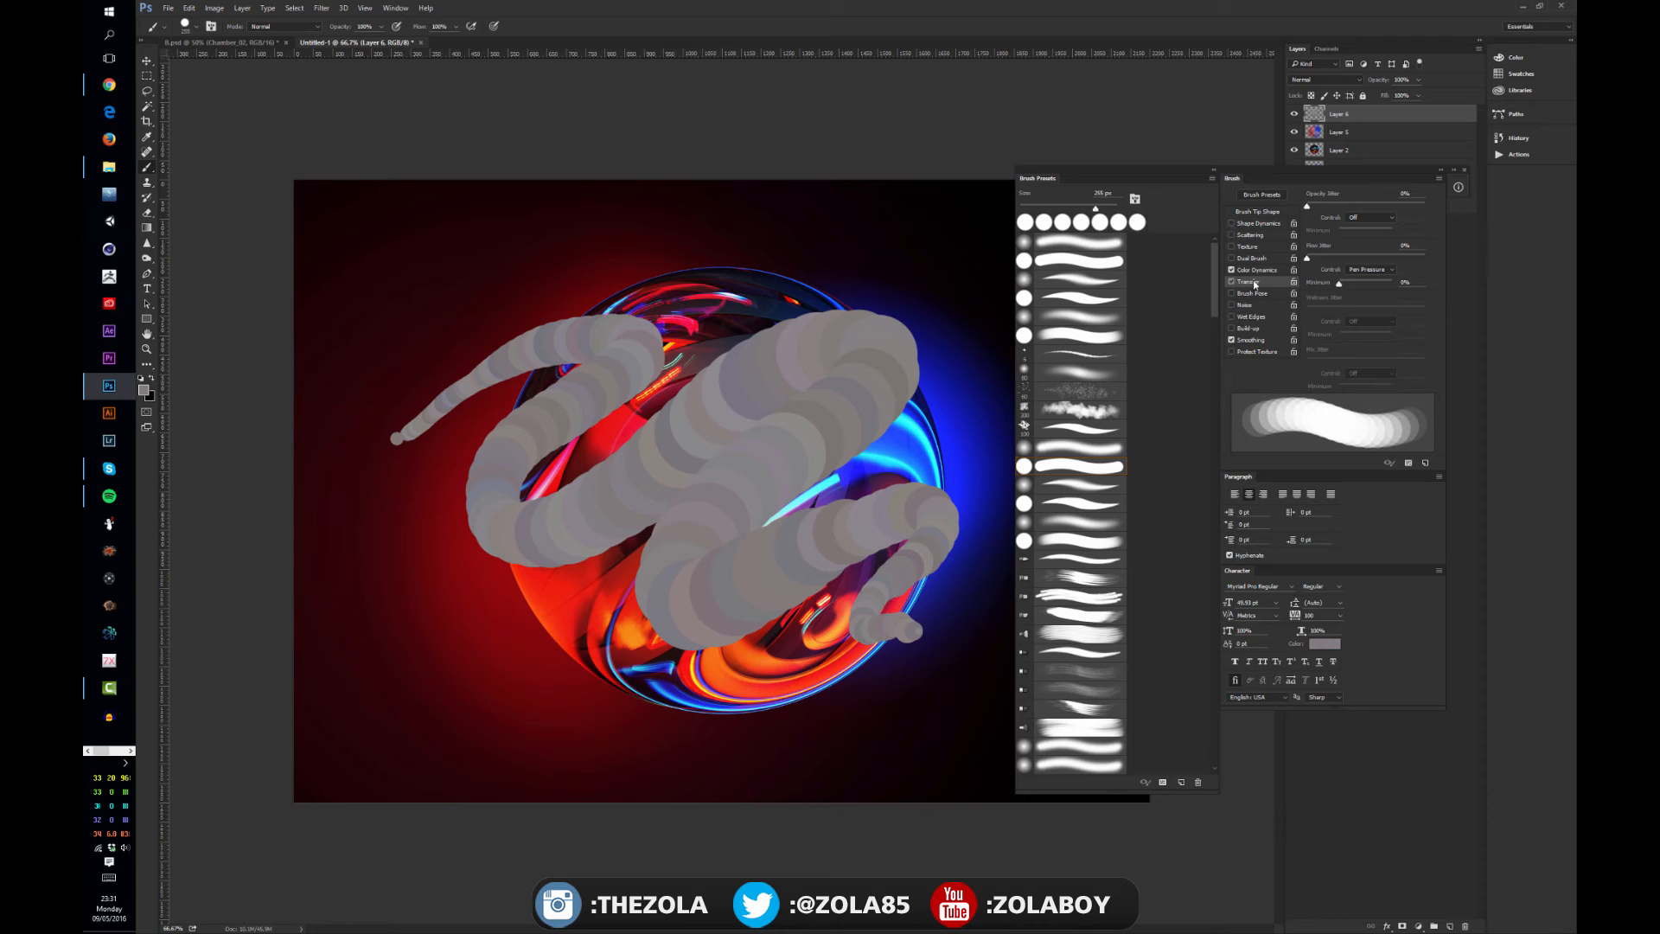
{"action": "left_click", "coordinate": [1366, 219]}
{"action": "left_click", "coordinate": [1380, 245]}
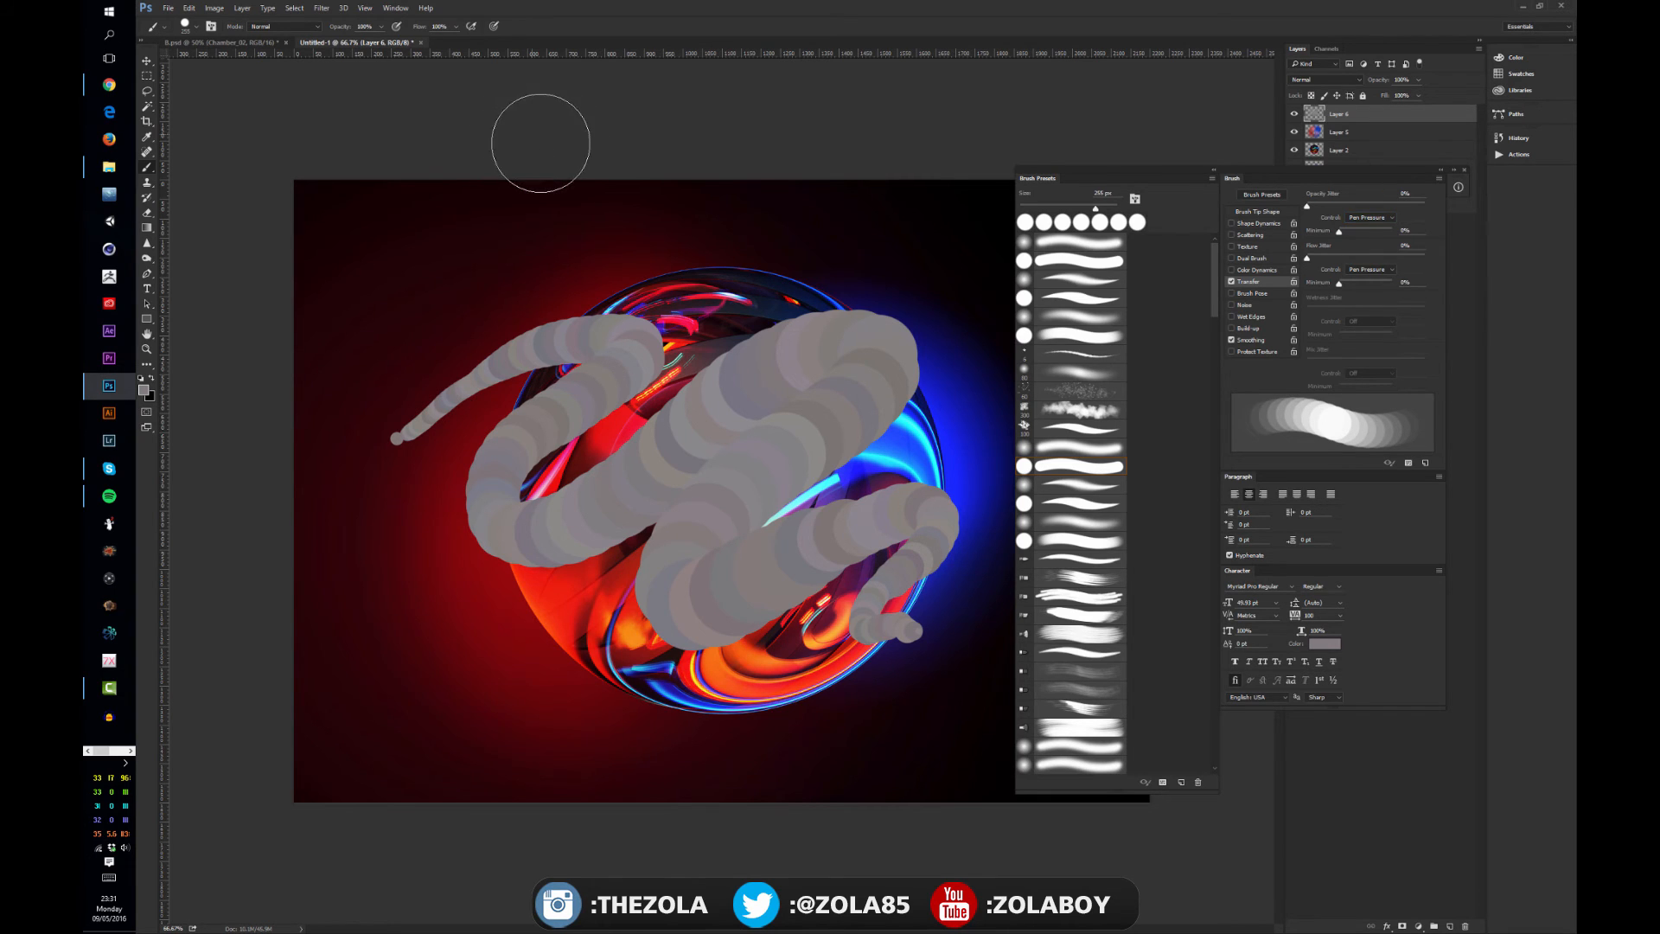
{"action": "mouse_move", "coordinate": [489, 378]}
{"action": "left_mouse_down"}
{"action": "mouse_move", "coordinate": [671, 294]}
{"action": "mouse_move", "coordinate": [834, 250]}
{"action": "mouse_move", "coordinate": [737, 286]}
{"action": "mouse_move", "coordinate": [800, 285]}
{"action": "mouse_move", "coordinate": [775, 307]}
{"action": "mouse_move", "coordinate": [789, 292]}
{"action": "mouse_move", "coordinate": [707, 281]}
{"action": "mouse_move", "coordinate": [745, 253]}
{"action": "mouse_move", "coordinate": [786, 275]}
{"action": "mouse_move", "coordinate": [732, 300]}
{"action": "mouse_move", "coordinate": [737, 275]}
{"action": "mouse_move", "coordinate": [451, 264]}
{"action": "mouse_move", "coordinate": [347, 321]}
{"action": "mouse_move", "coordinate": [492, 338]}
{"action": "mouse_move", "coordinate": [487, 447]}
{"action": "mouse_move", "coordinate": [387, 593]}
{"action": "mouse_move", "coordinate": [567, 591]}
{"action": "mouse_move", "coordinate": [513, 722]}
{"action": "mouse_move", "coordinate": [788, 567]}
{"action": "left_mouse_up"}
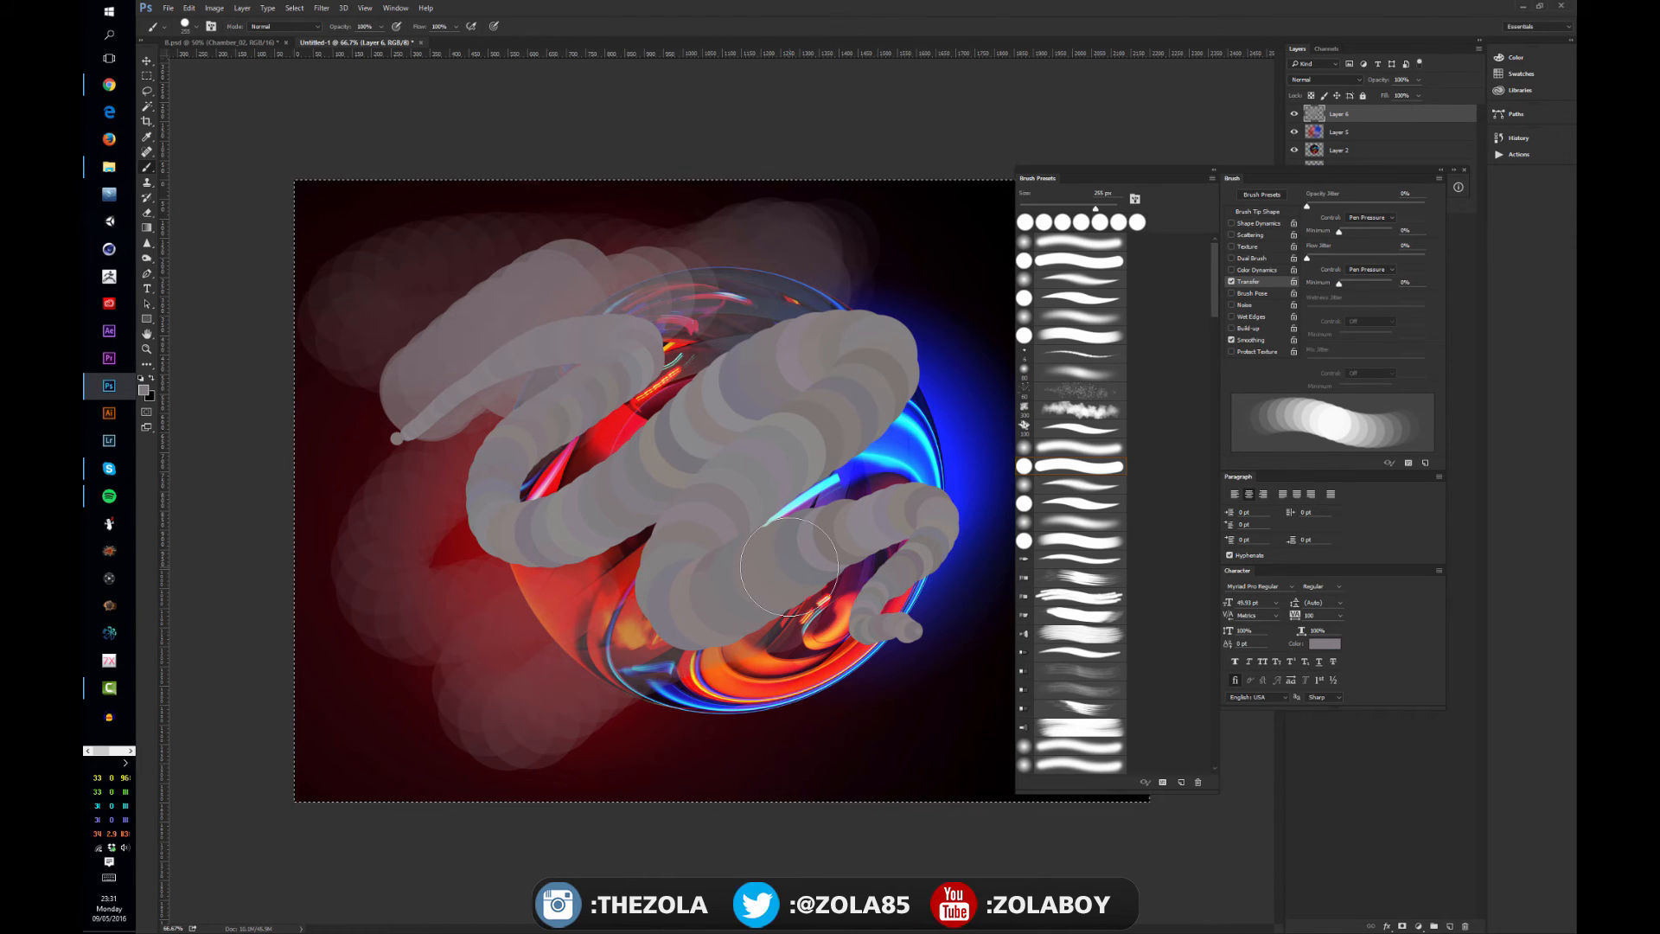
{"action": "key", "text": "ctrl+z"}
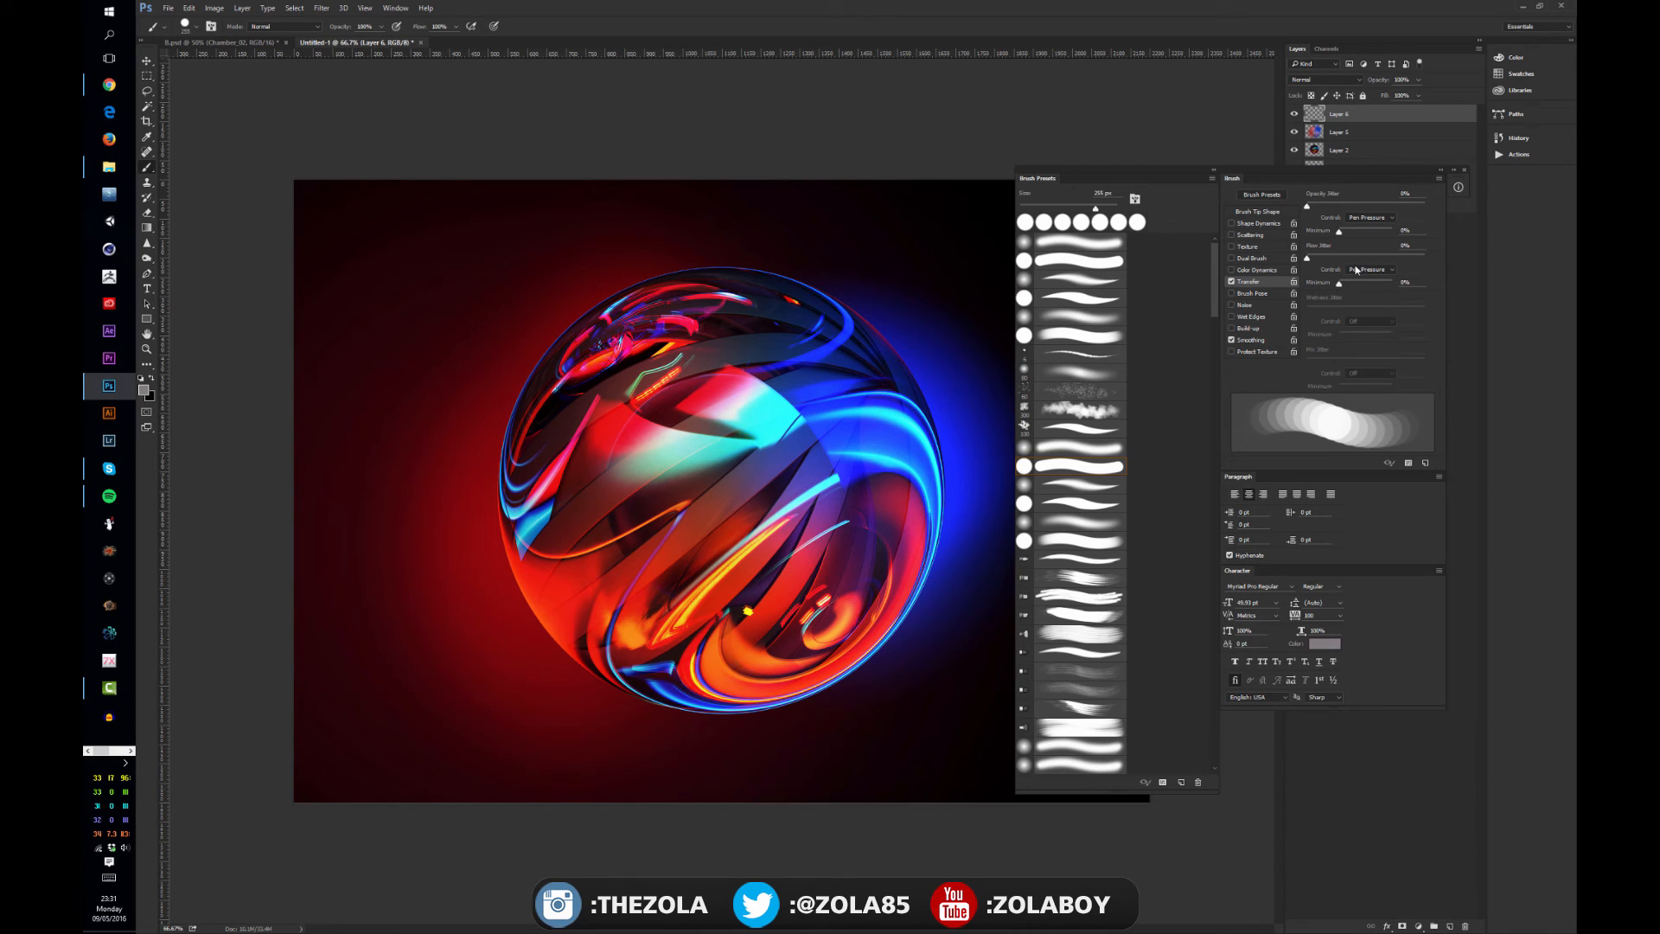
- Try Noise and Wet Edges with Brush Pose off, painting a translucent grey stroke over the sphere and undoing it
{"action": "left_click", "coordinate": [1264, 295]}
{"action": "left_click", "coordinate": [1232, 294]}
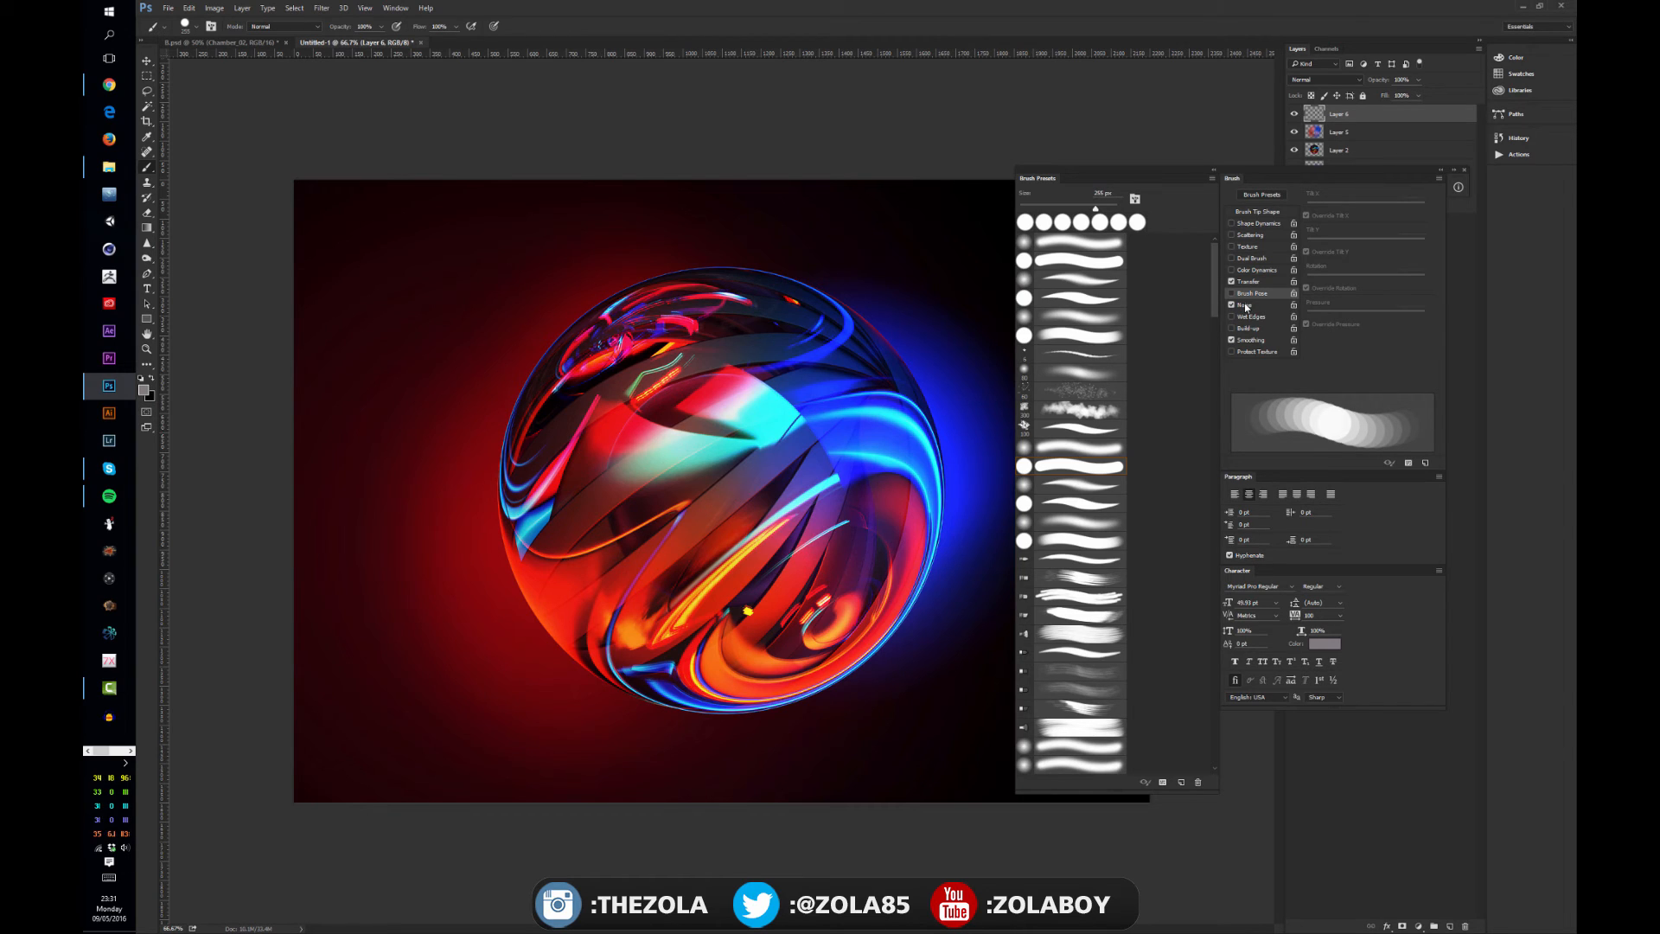
{"action": "left_click", "coordinate": [1250, 318]}
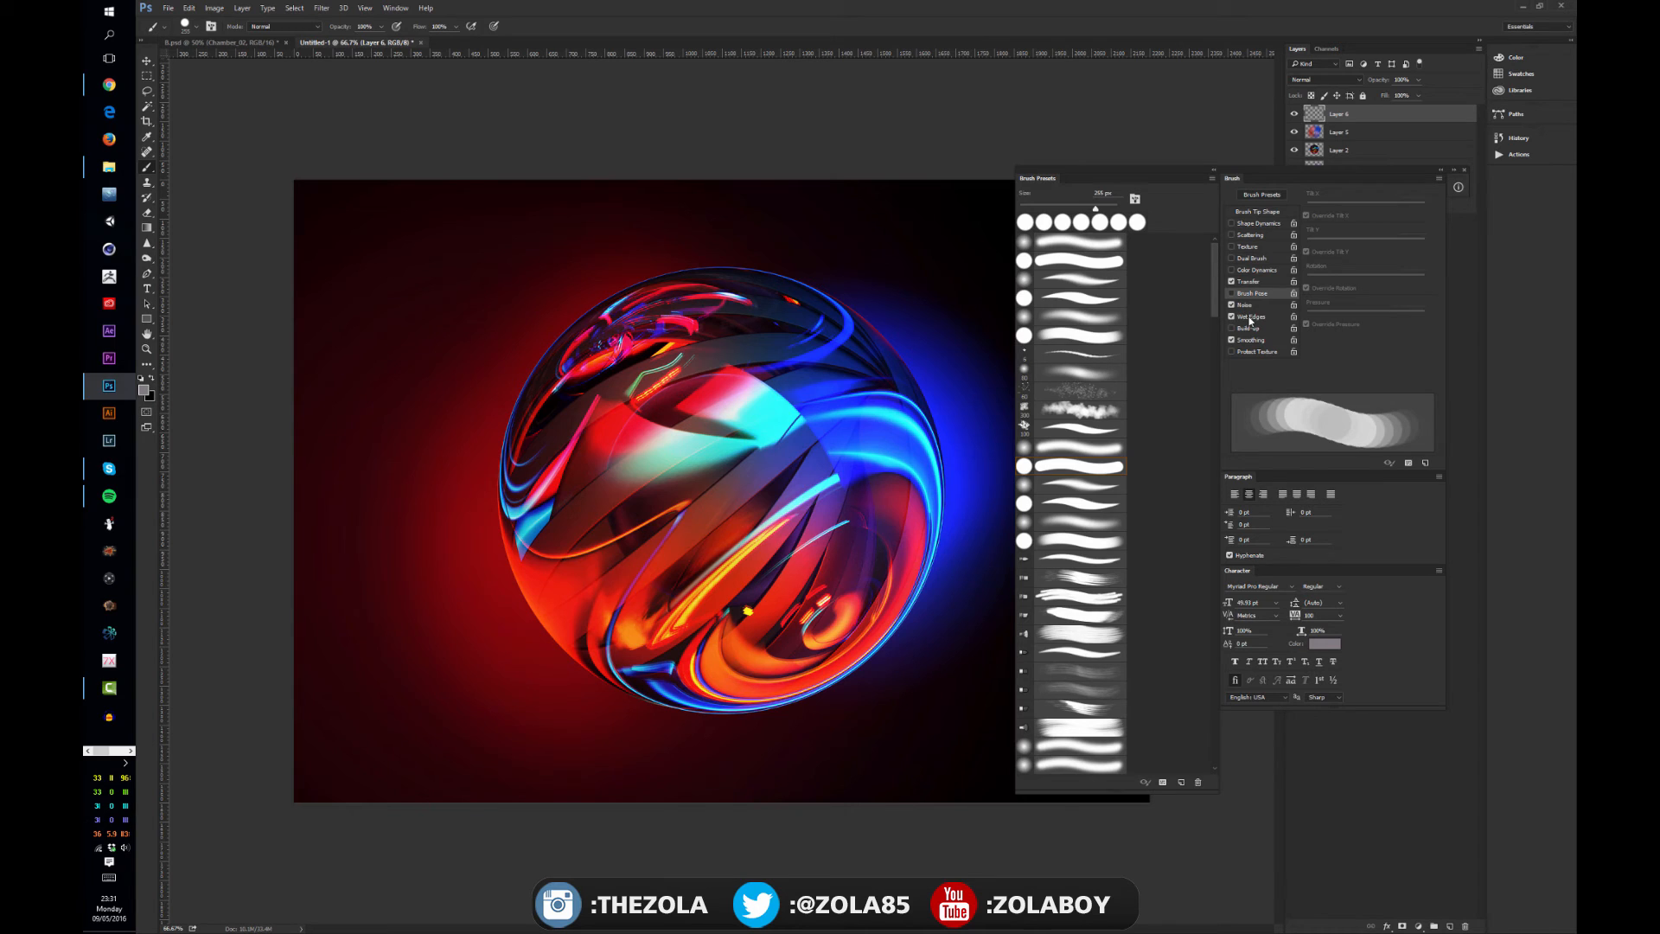
{"action": "mouse_move", "coordinate": [378, 463]}
{"action": "left_mouse_down"}
{"action": "mouse_move", "coordinate": [596, 372]}
{"action": "mouse_move", "coordinate": [706, 362]}
{"action": "mouse_move", "coordinate": [588, 510]}
{"action": "mouse_move", "coordinate": [691, 518]}
{"action": "left_mouse_up"}
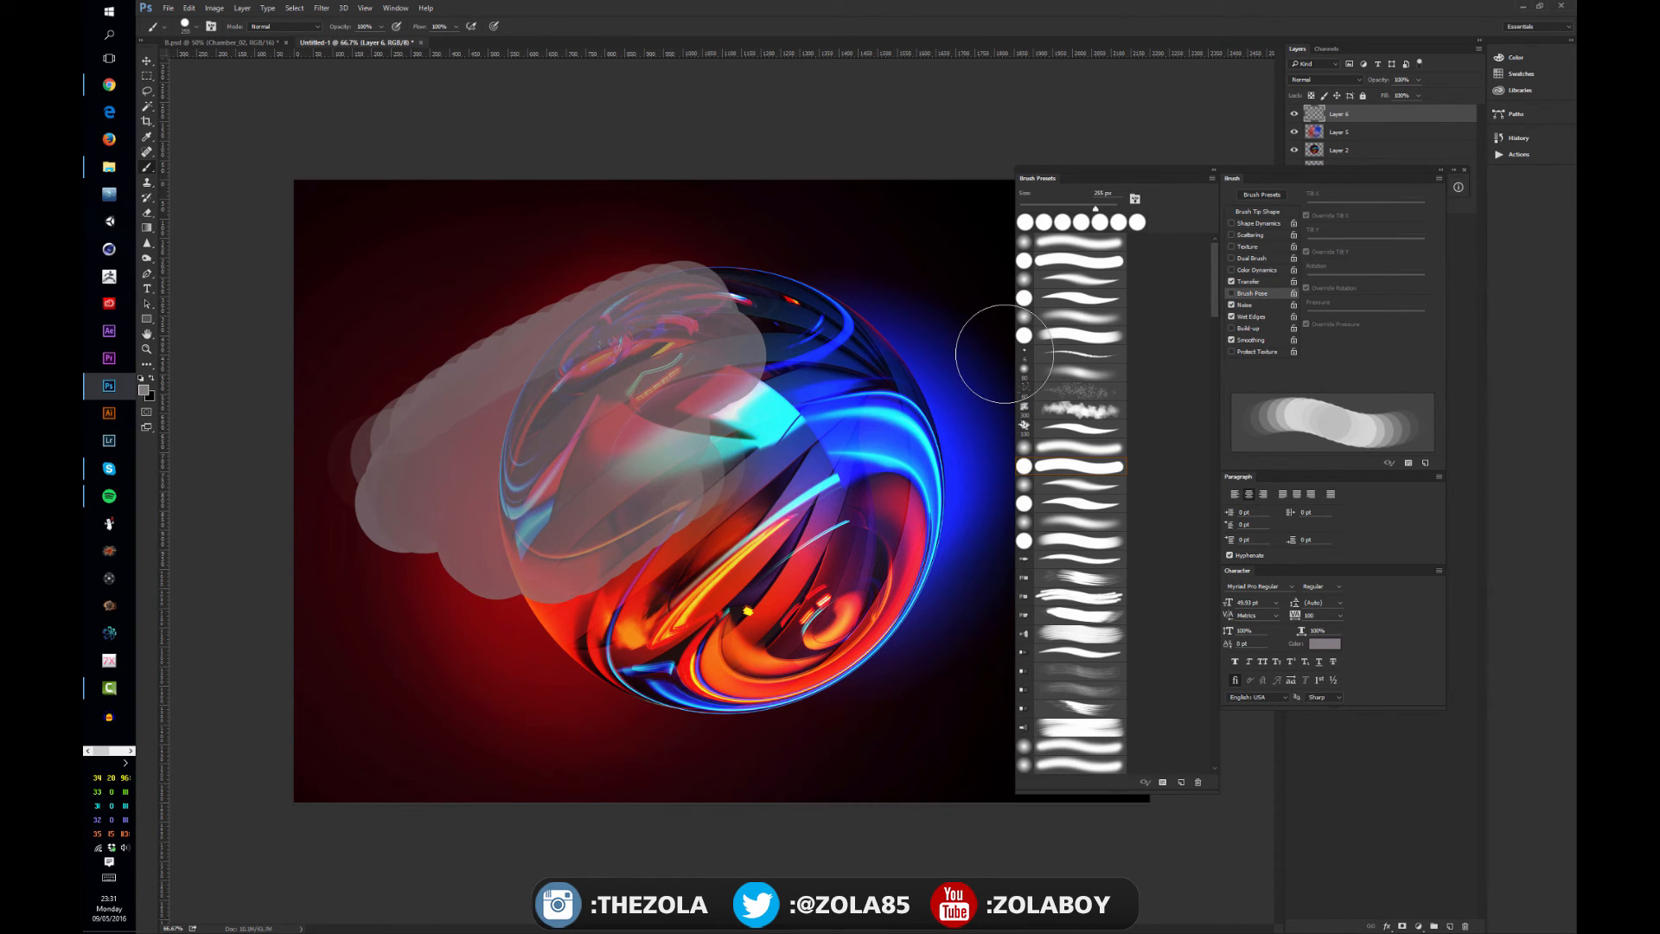
{"action": "key", "text": "ctrl+z"}
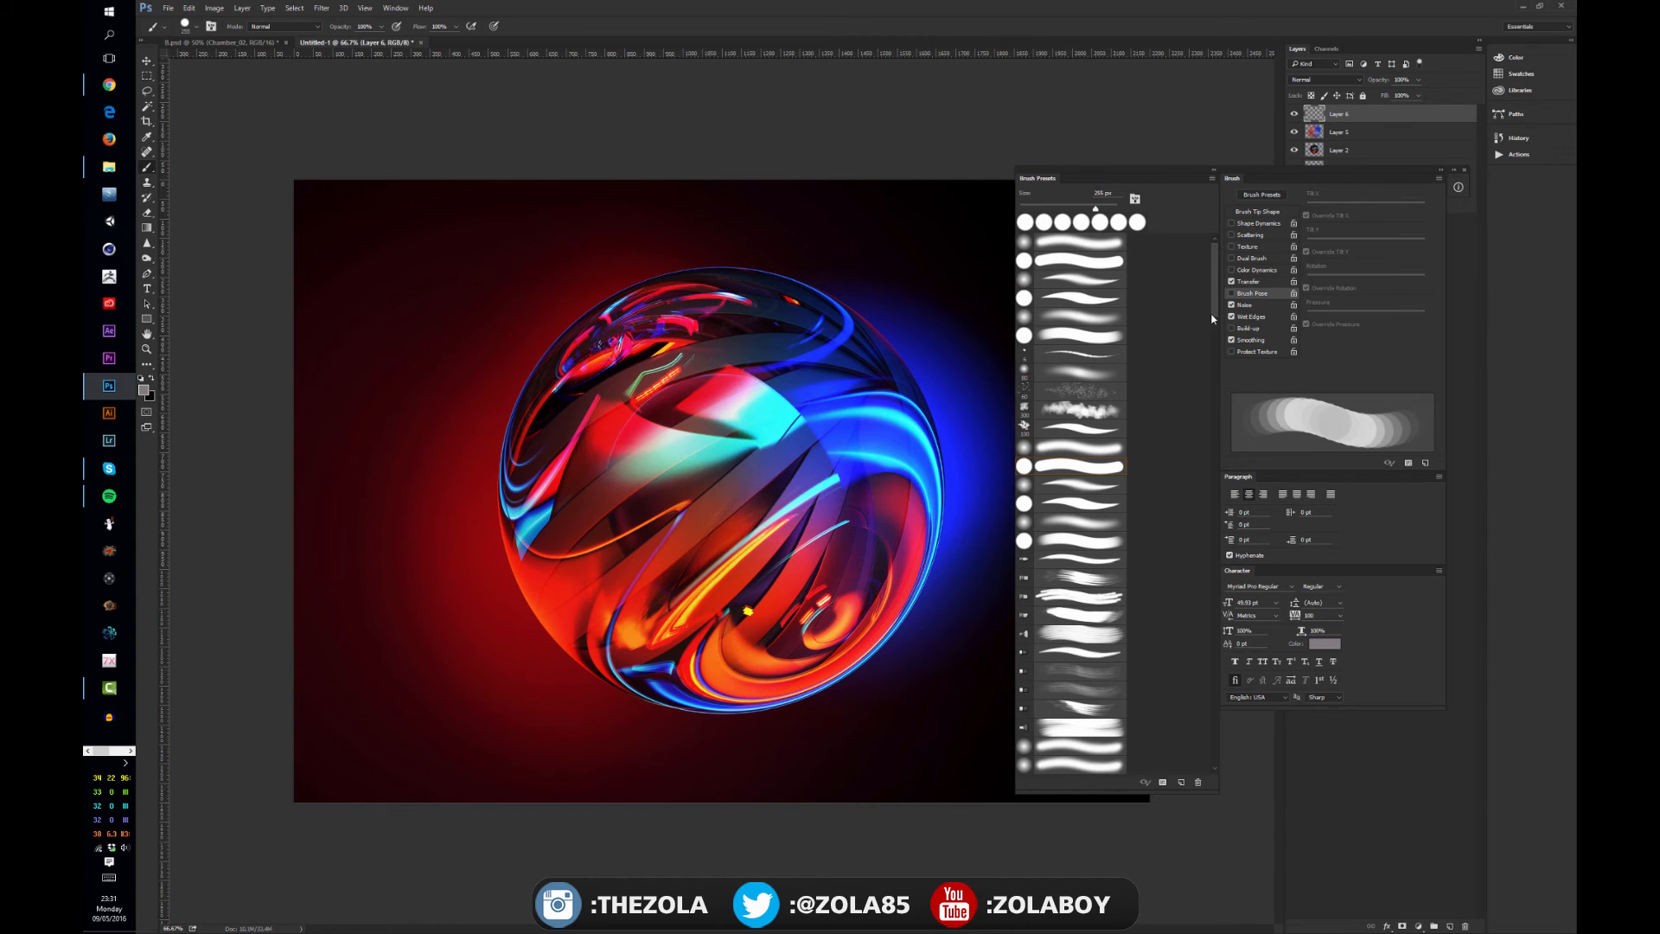
- Choose a bristle brush preset, enable Wet Edges, and paint a translucent zigzag stroke across the sphere
{"action": "mouse_move", "coordinate": [1213, 304]}
{"action": "left_mouse_down"}
{"action": "mouse_move", "coordinate": [1242, 407]}
{"action": "mouse_move", "coordinate": [1213, 440]}
{"action": "left_mouse_up"}
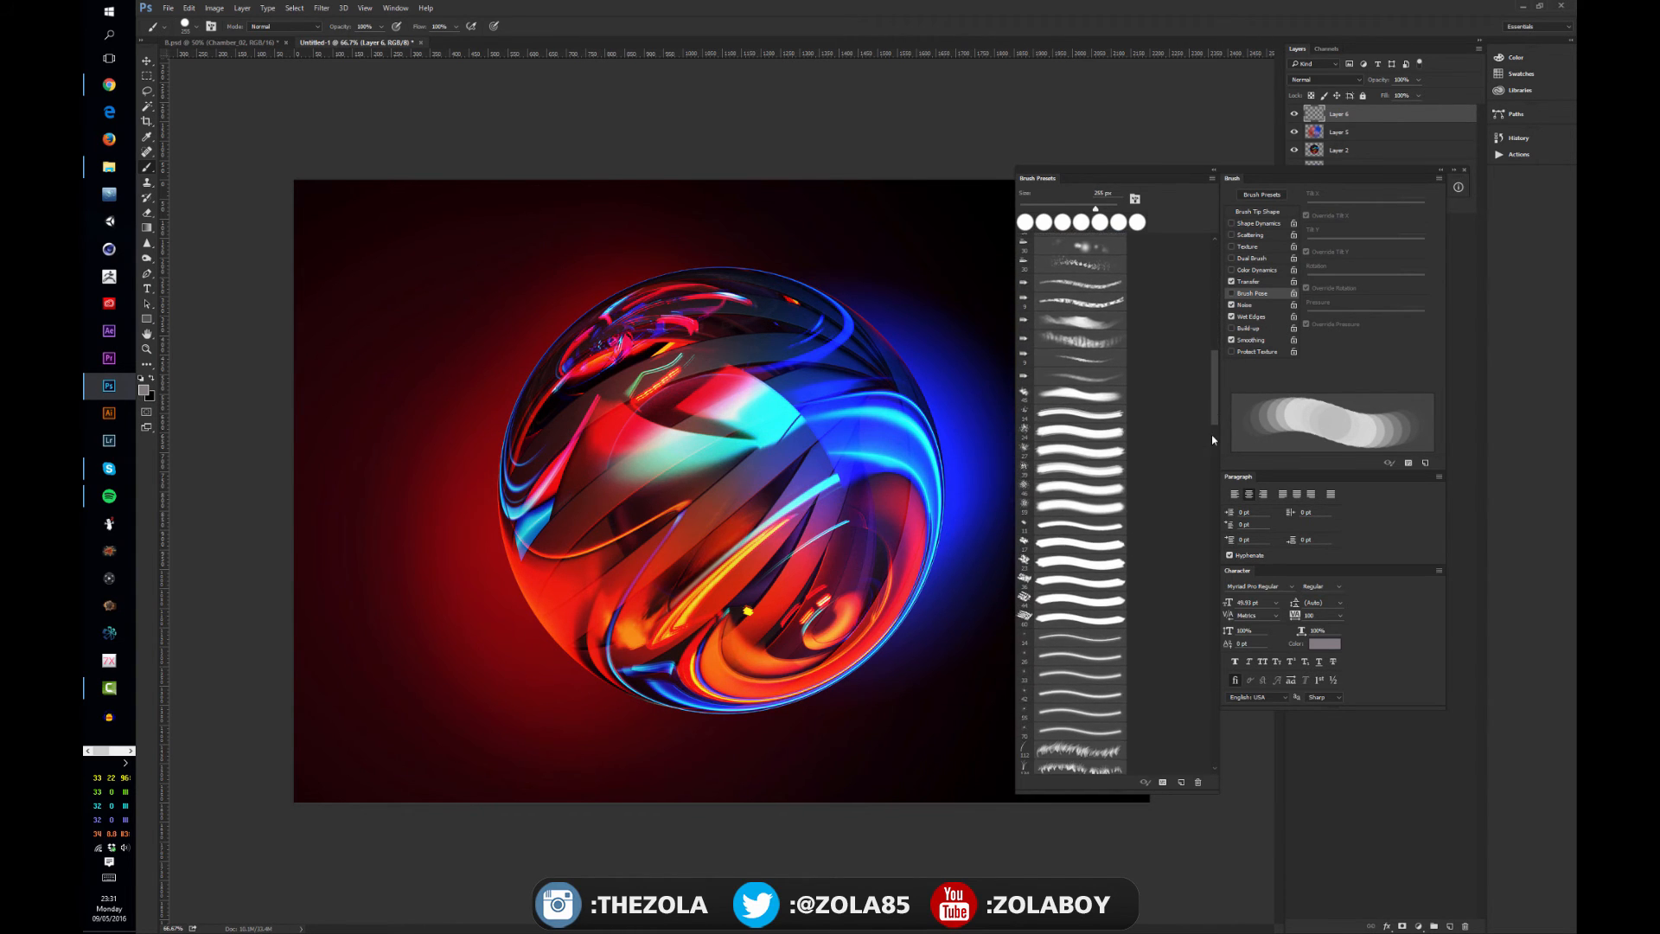
{"action": "left_click", "coordinate": [1088, 487]}
{"action": "left_click", "coordinate": [1233, 318]}
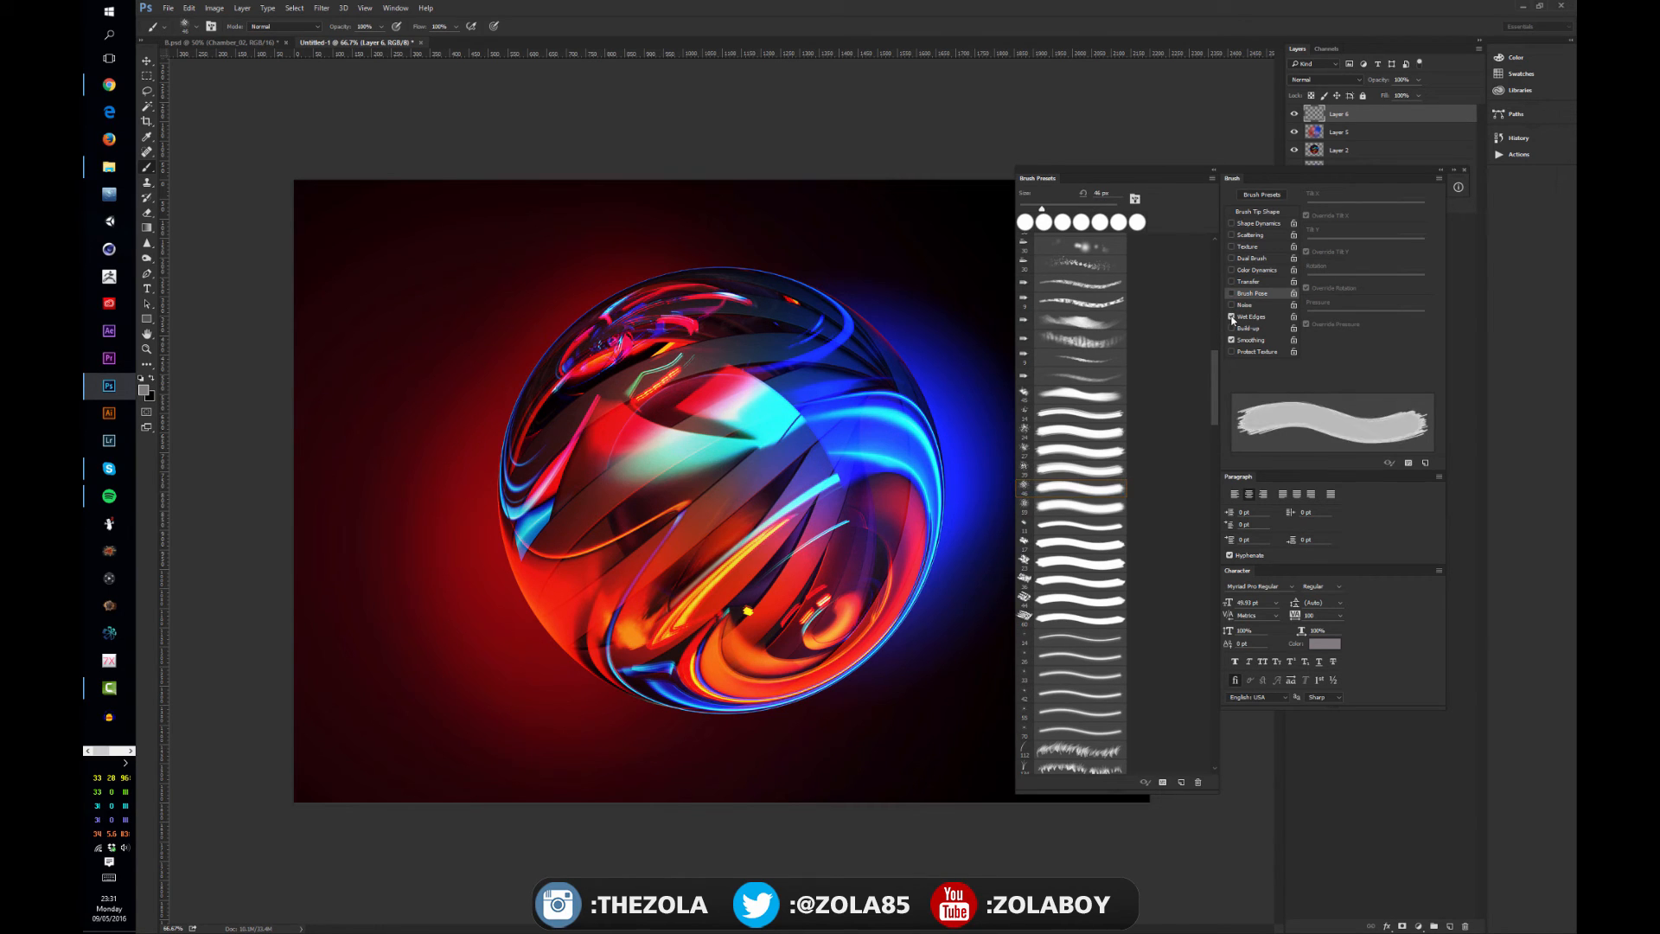
{"action": "mouse_move", "coordinate": [391, 603]}
{"action": "left_mouse_down"}
{"action": "mouse_move", "coordinate": [652, 398]}
{"action": "mouse_move", "coordinate": [468, 638]}
{"action": "mouse_move", "coordinate": [745, 399]}
{"action": "mouse_move", "coordinate": [619, 560]}
{"action": "mouse_move", "coordinate": [709, 559]}
{"action": "mouse_move", "coordinate": [922, 467]}
{"action": "left_mouse_up"}
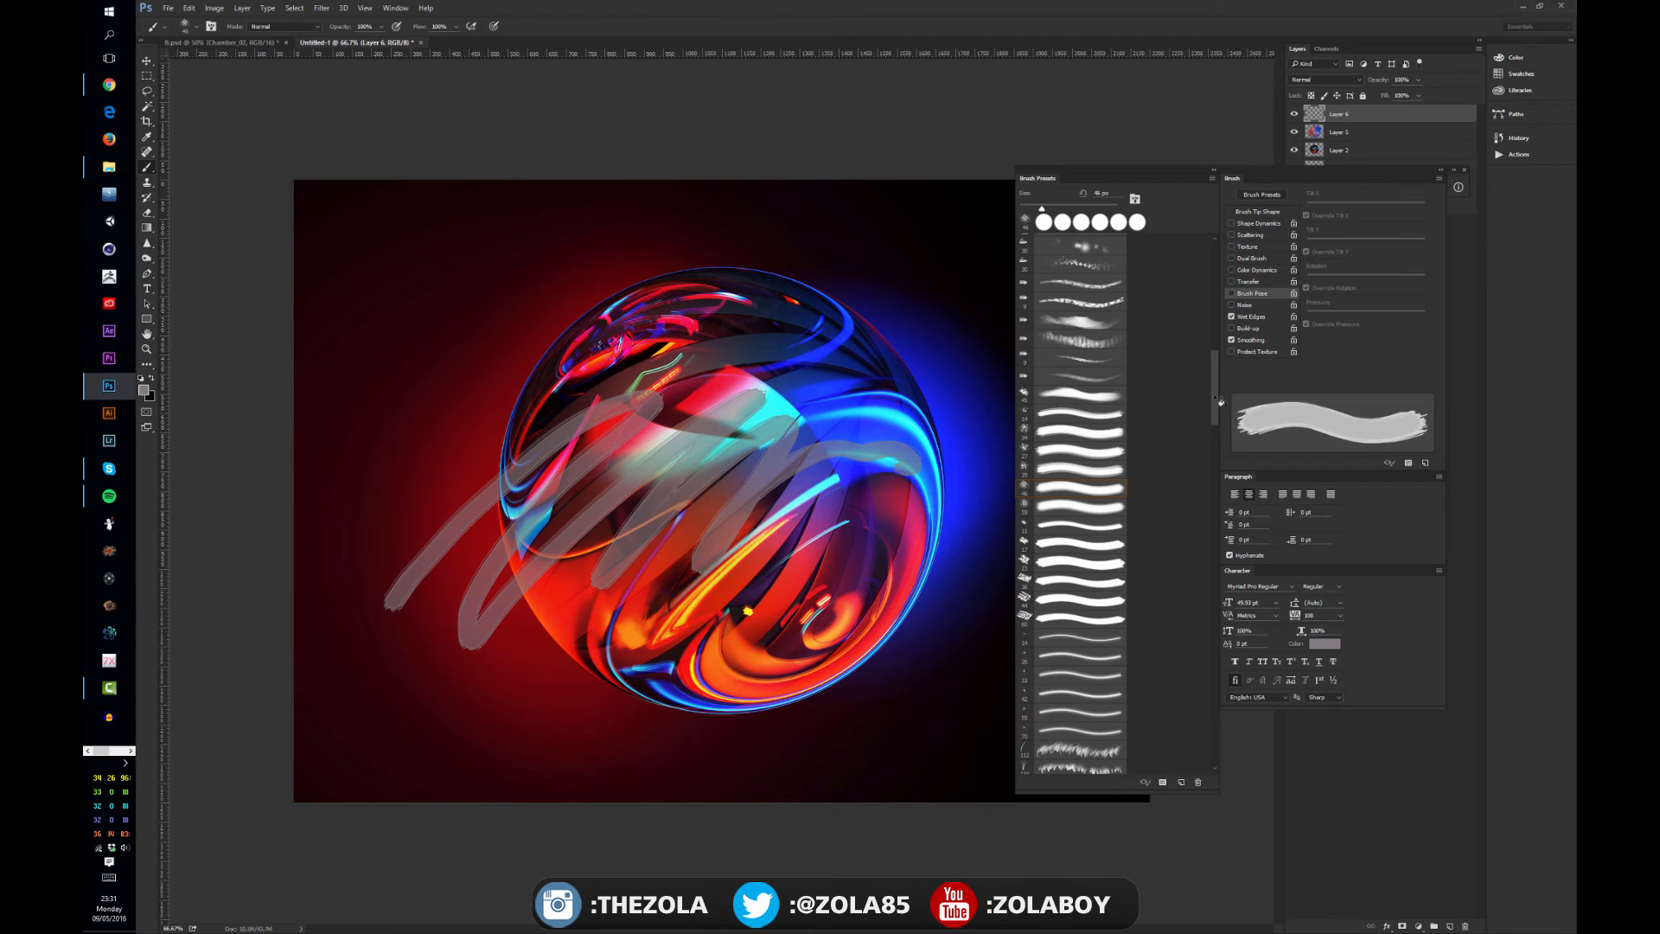
- Turn off Wet Edges, paint a comparison zigzag stroke above the first one, and undo both strokes
{"action": "left_click", "coordinate": [1232, 317]}
{"action": "mouse_move", "coordinate": [380, 424]}
{"action": "left_mouse_down"}
{"action": "mouse_move", "coordinate": [504, 390]}
{"action": "mouse_move", "coordinate": [601, 329]}
{"action": "mouse_move", "coordinate": [704, 333]}
{"action": "mouse_move", "coordinate": [844, 277]}
{"action": "left_mouse_up"}
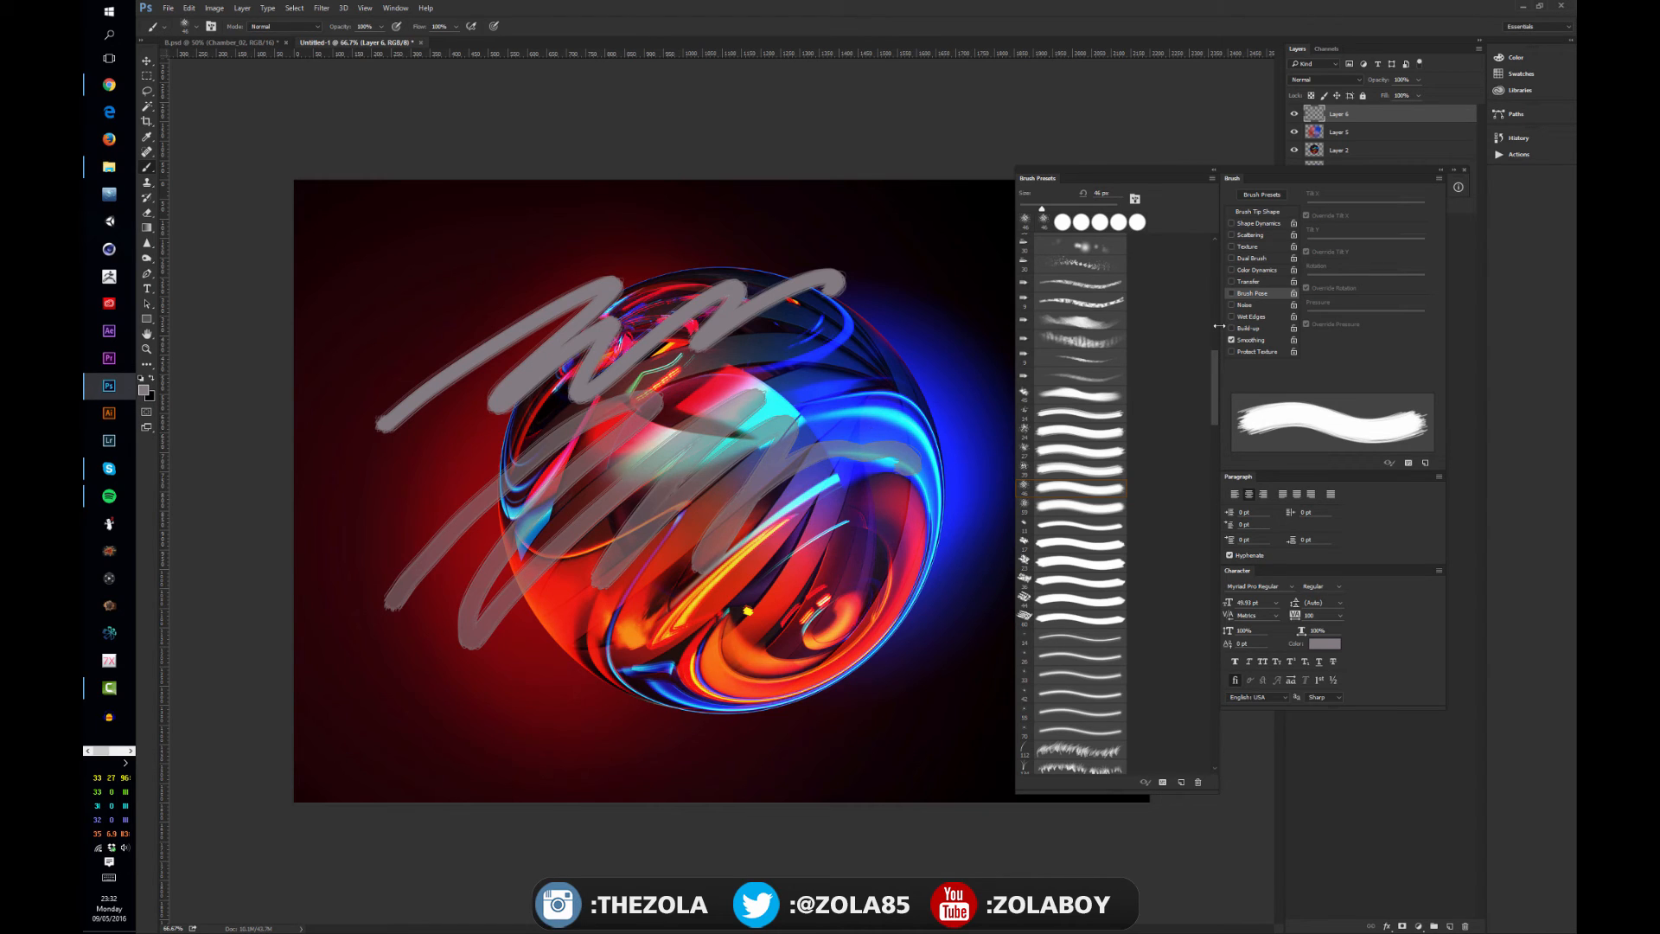
{"action": "key", "text": "ctrl+z"}
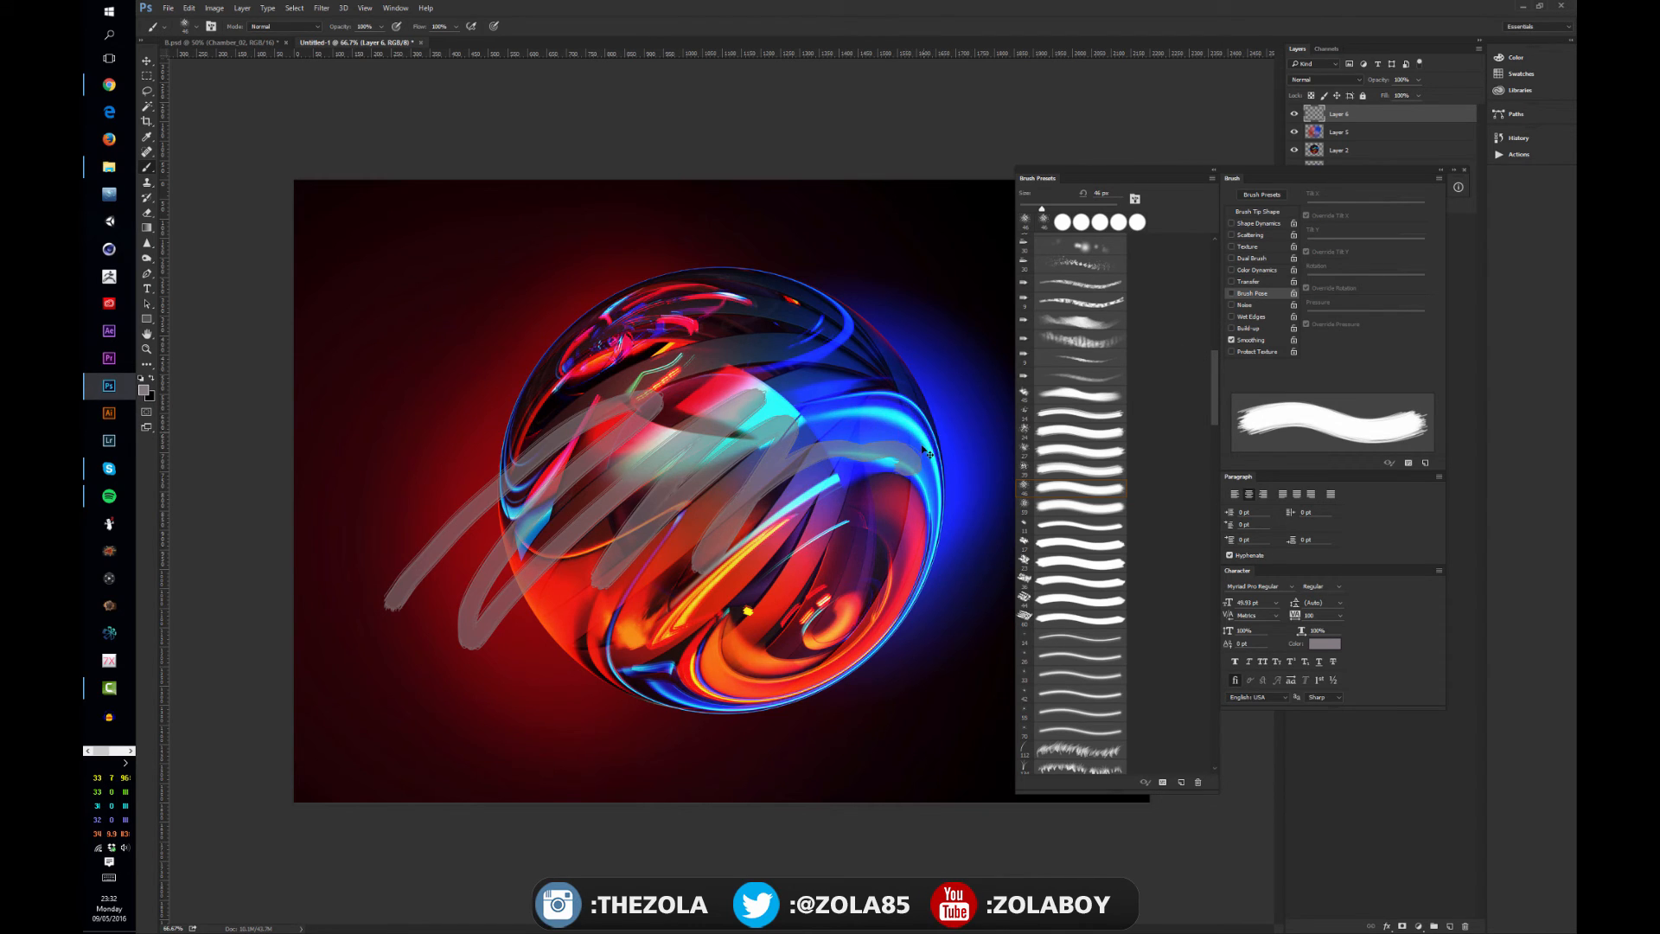
{"action": "key", "text": "ctrl+shift+z"}
{"action": "key", "text": "ctrl+alt+z"}
{"action": "key", "text": "ctrl+alt+z"}
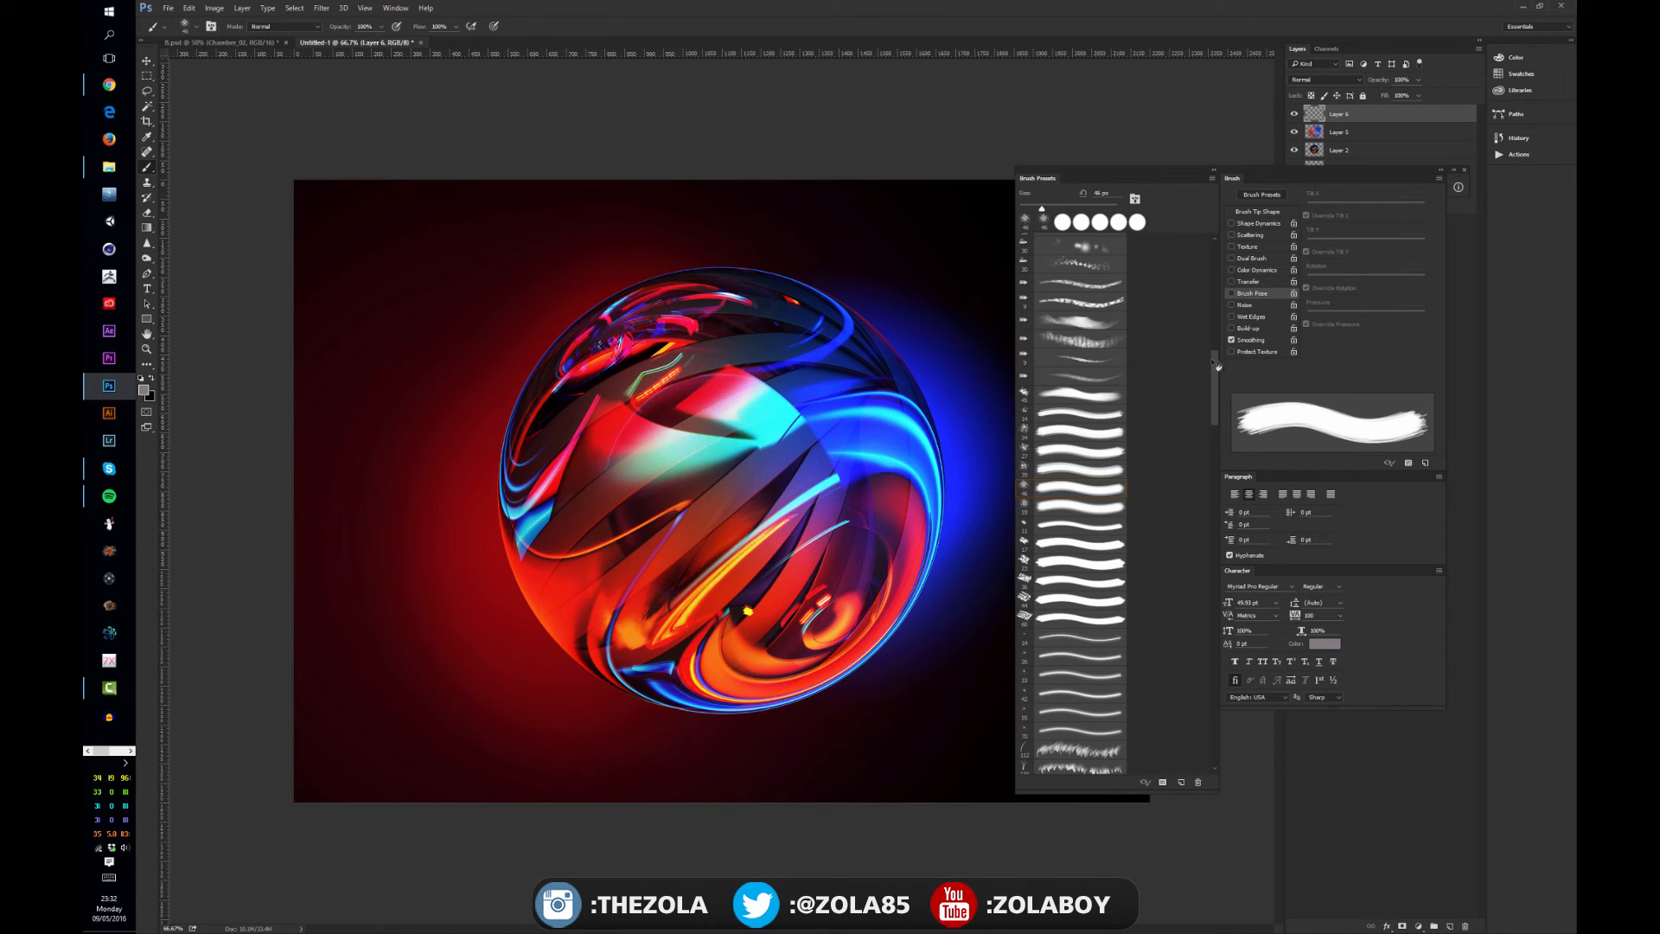
- Enable Color Dynamics for the bristle brush
{"action": "left_click", "coordinate": [1266, 353]}
{"action": "left_click", "coordinate": [1233, 271]}
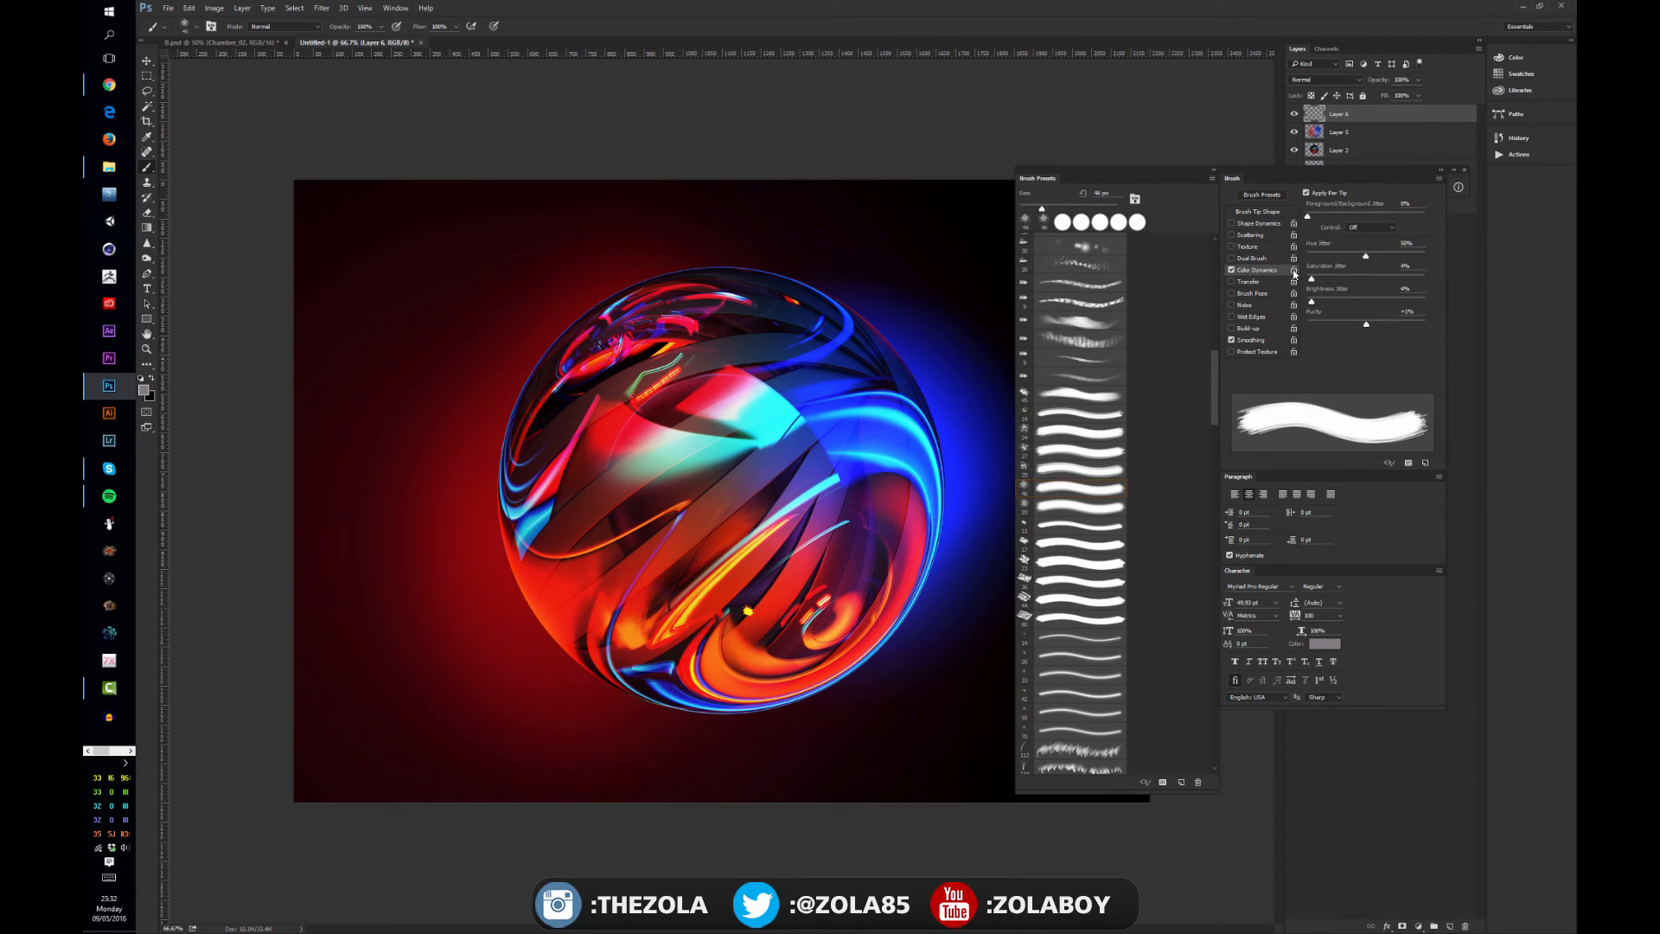
- Try a Saturation Jitter of 24% on the bristle brush and switch Color Dynamics off
{"action": "left_click_drag", "start_coordinate": [1311, 278], "coordinate": [1338, 282]}
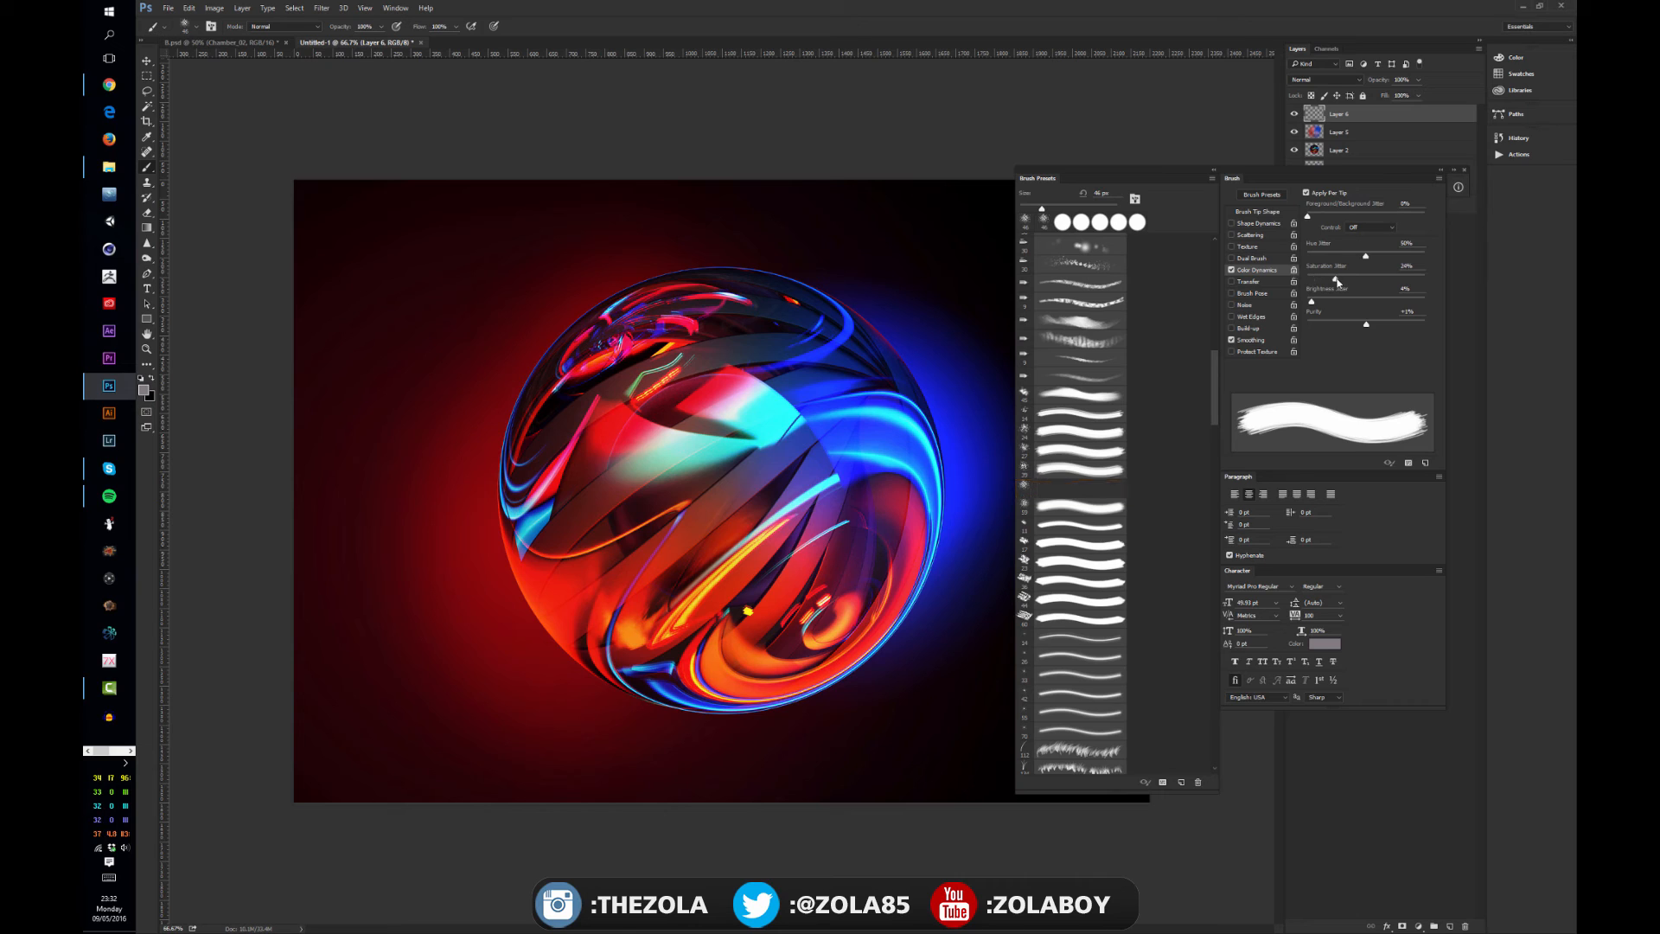
{"action": "left_click", "coordinate": [1231, 270]}
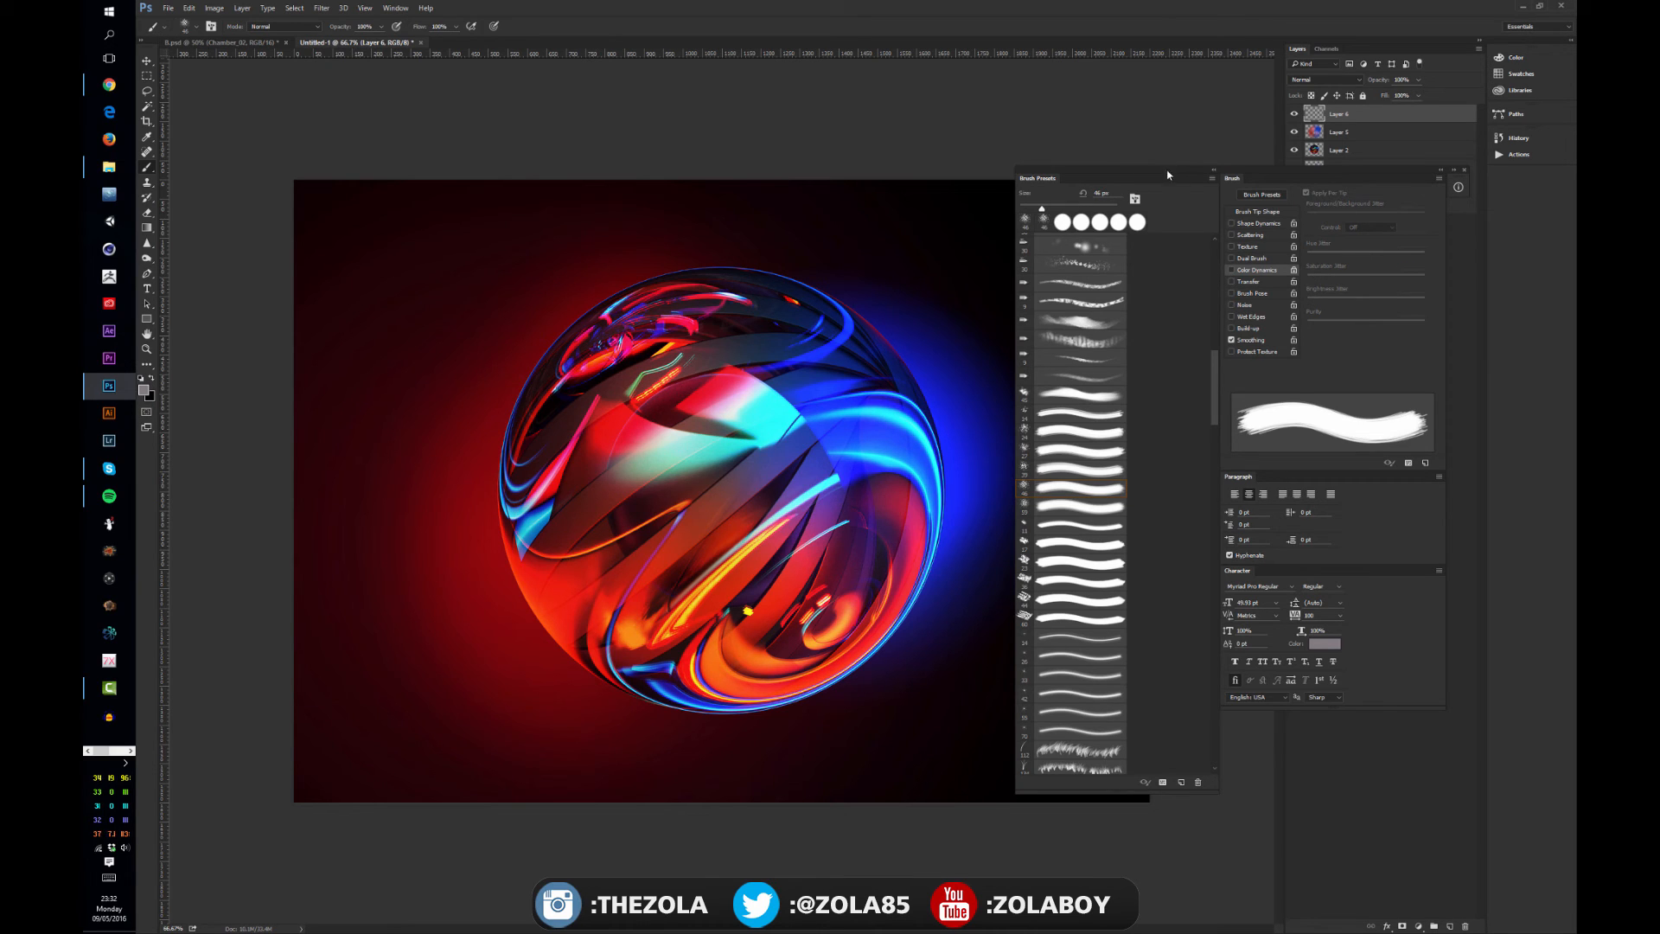
- Reposition the floating brush panels and choose the soft round preset at the start of the preset list
{"action": "left_click_drag", "start_coordinate": [1167, 175], "coordinate": [1055, 156]}
{"action": "left_click_drag", "start_coordinate": [1105, 370], "coordinate": [1098, 220]}
{"action": "left_click", "coordinate": [956, 242]}
{"action": "left_click", "coordinate": [967, 222]}
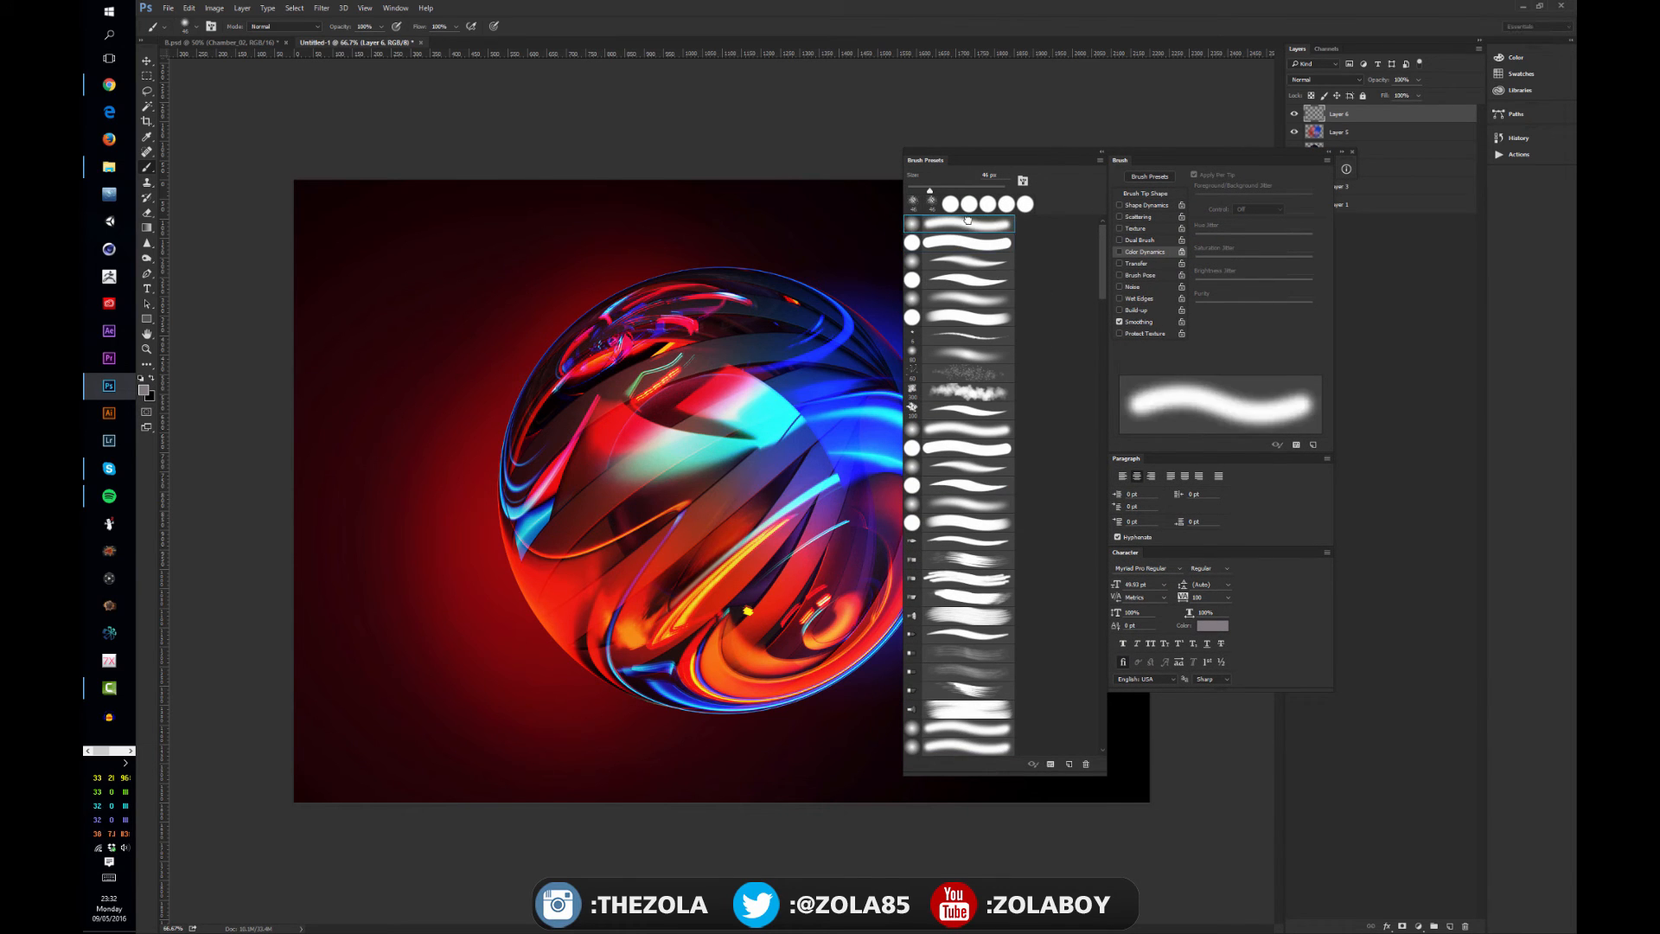
{"action": "left_click_drag", "start_coordinate": [1045, 158], "coordinate": [1141, 155]}
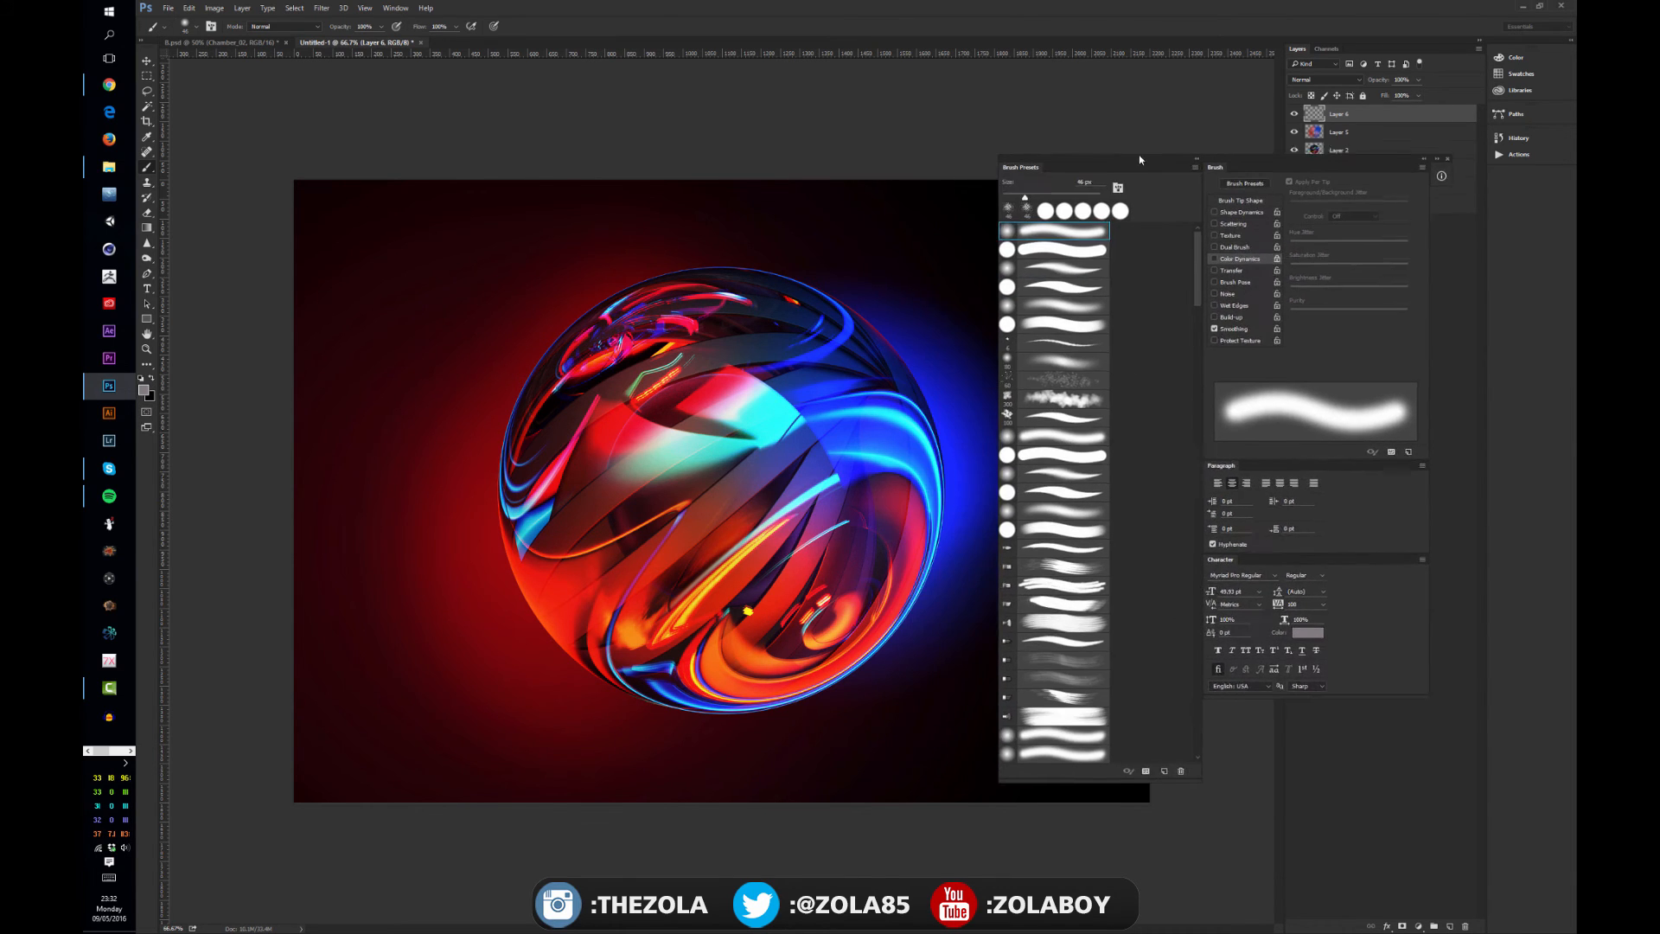
- Enable Shape Dynamics with size controlled by Pen Pressure, paint a looping test stroke over the sphere, and undo it
{"action": "left_click", "coordinate": [1216, 205]}
{"action": "left_click", "coordinate": [1235, 208]}
{"action": "left_click", "coordinate": [1343, 202]}
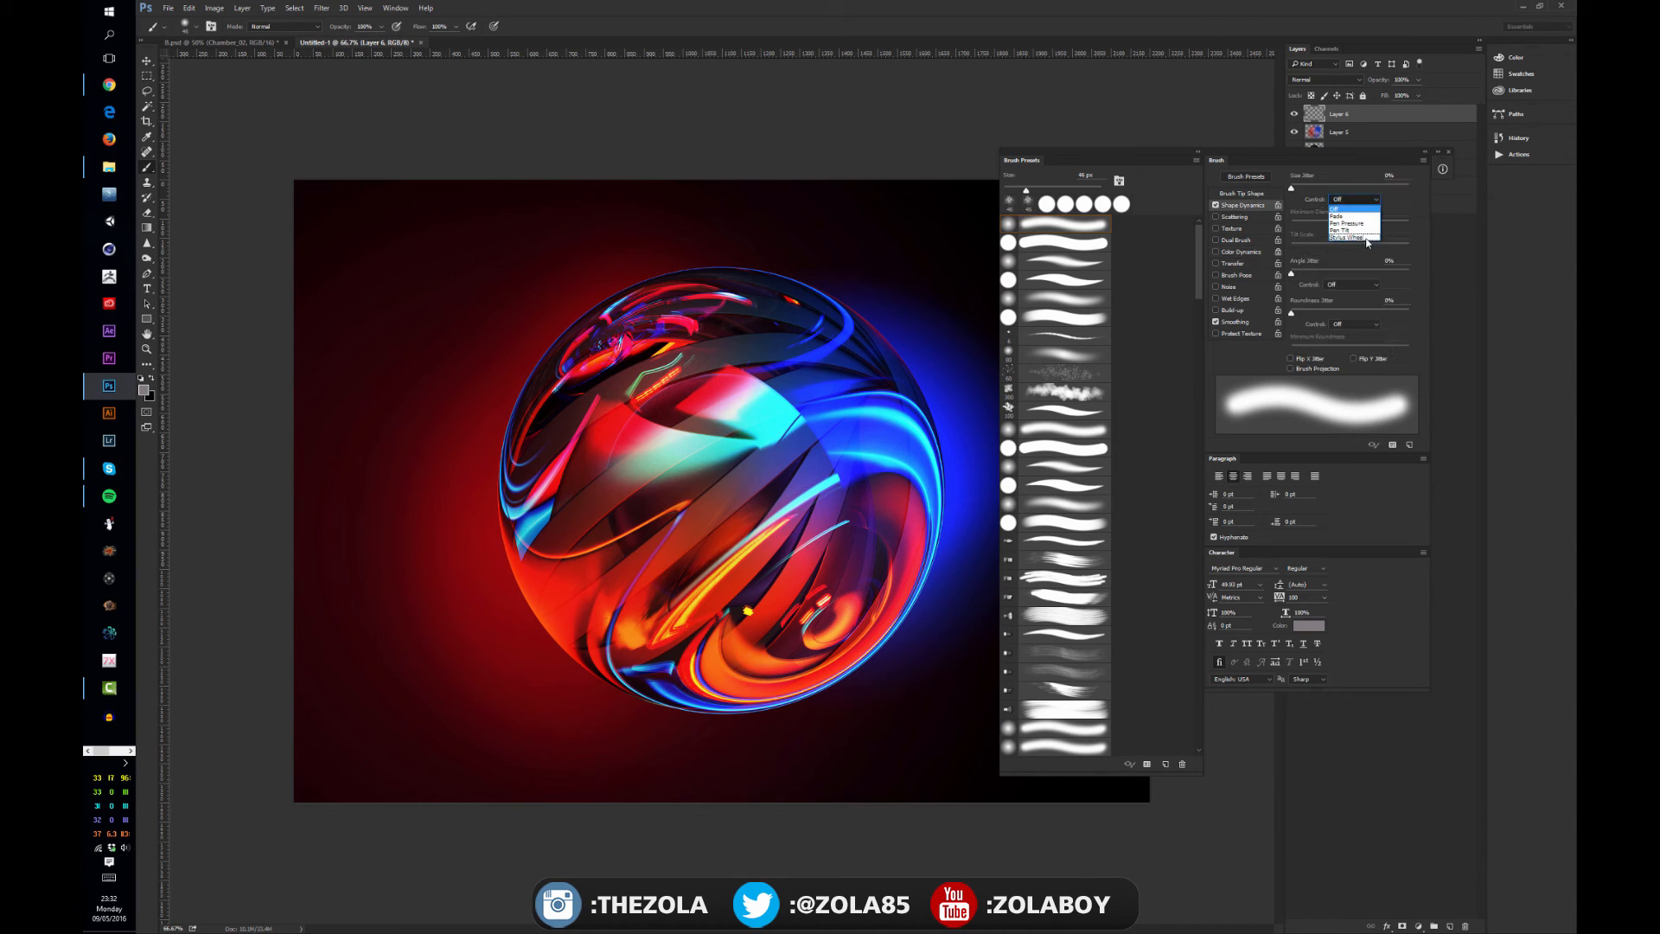
{"action": "left_click", "coordinate": [1352, 223]}
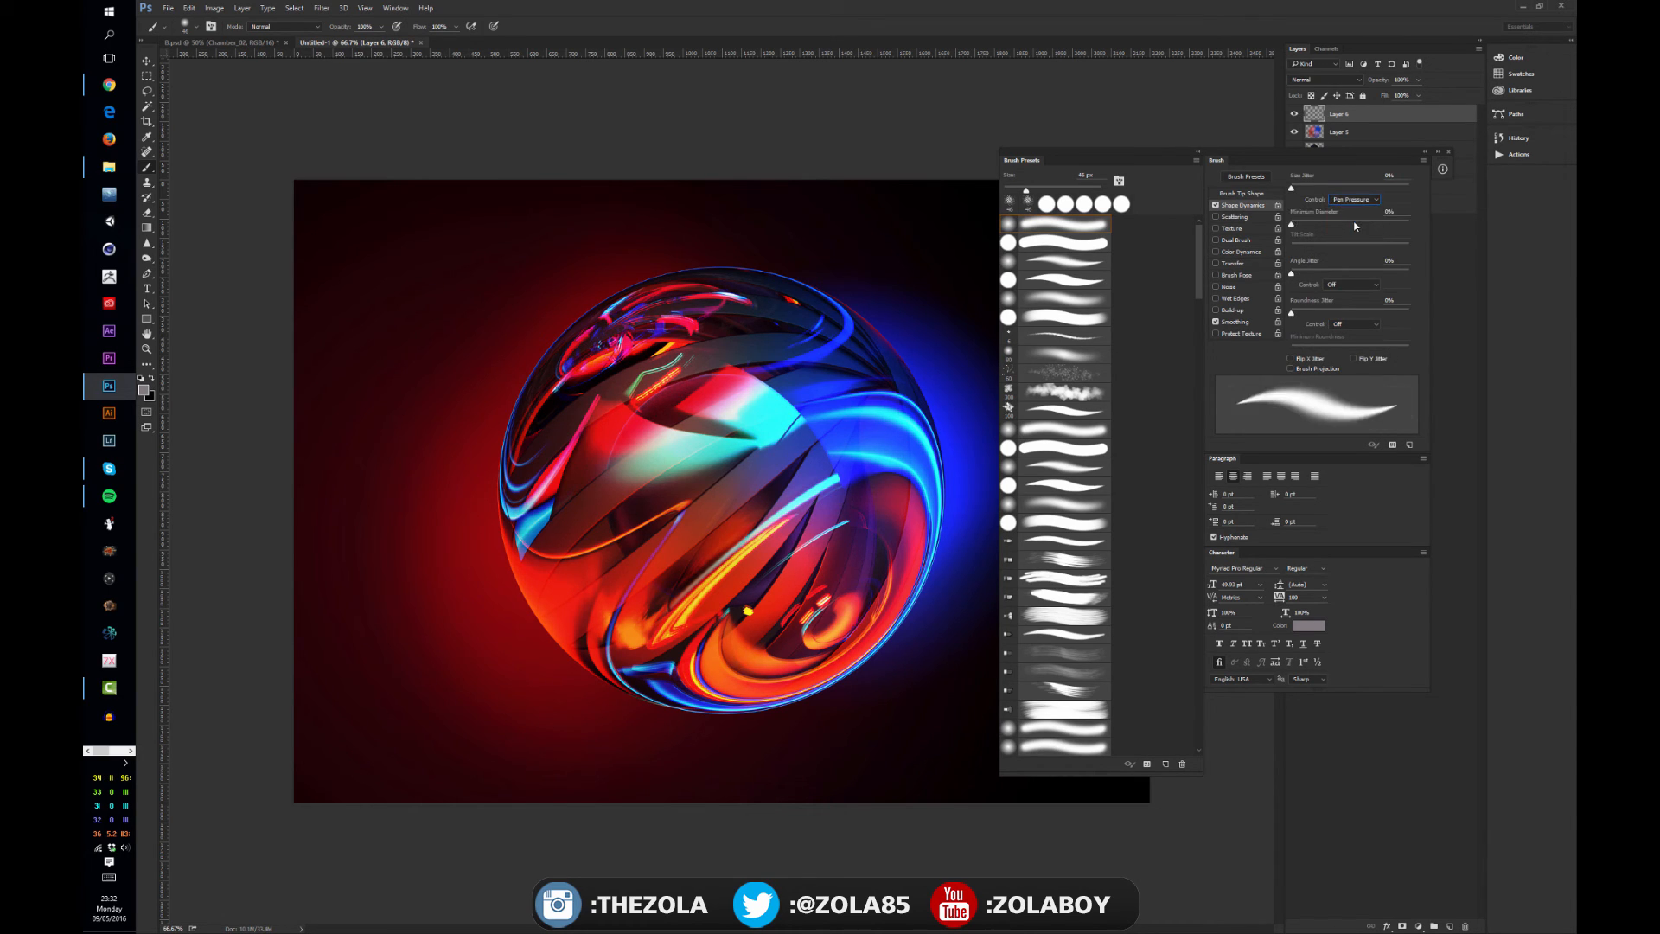
{"action": "mouse_move", "coordinate": [389, 538]}
{"action": "left_mouse_down"}
{"action": "mouse_move", "coordinate": [542, 400]}
{"action": "mouse_move", "coordinate": [704, 337]}
{"action": "mouse_move", "coordinate": [579, 579]}
{"action": "mouse_move", "coordinate": [909, 350]}
{"action": "mouse_move", "coordinate": [693, 627]}
{"action": "mouse_move", "coordinate": [980, 521]}
{"action": "left_mouse_up"}
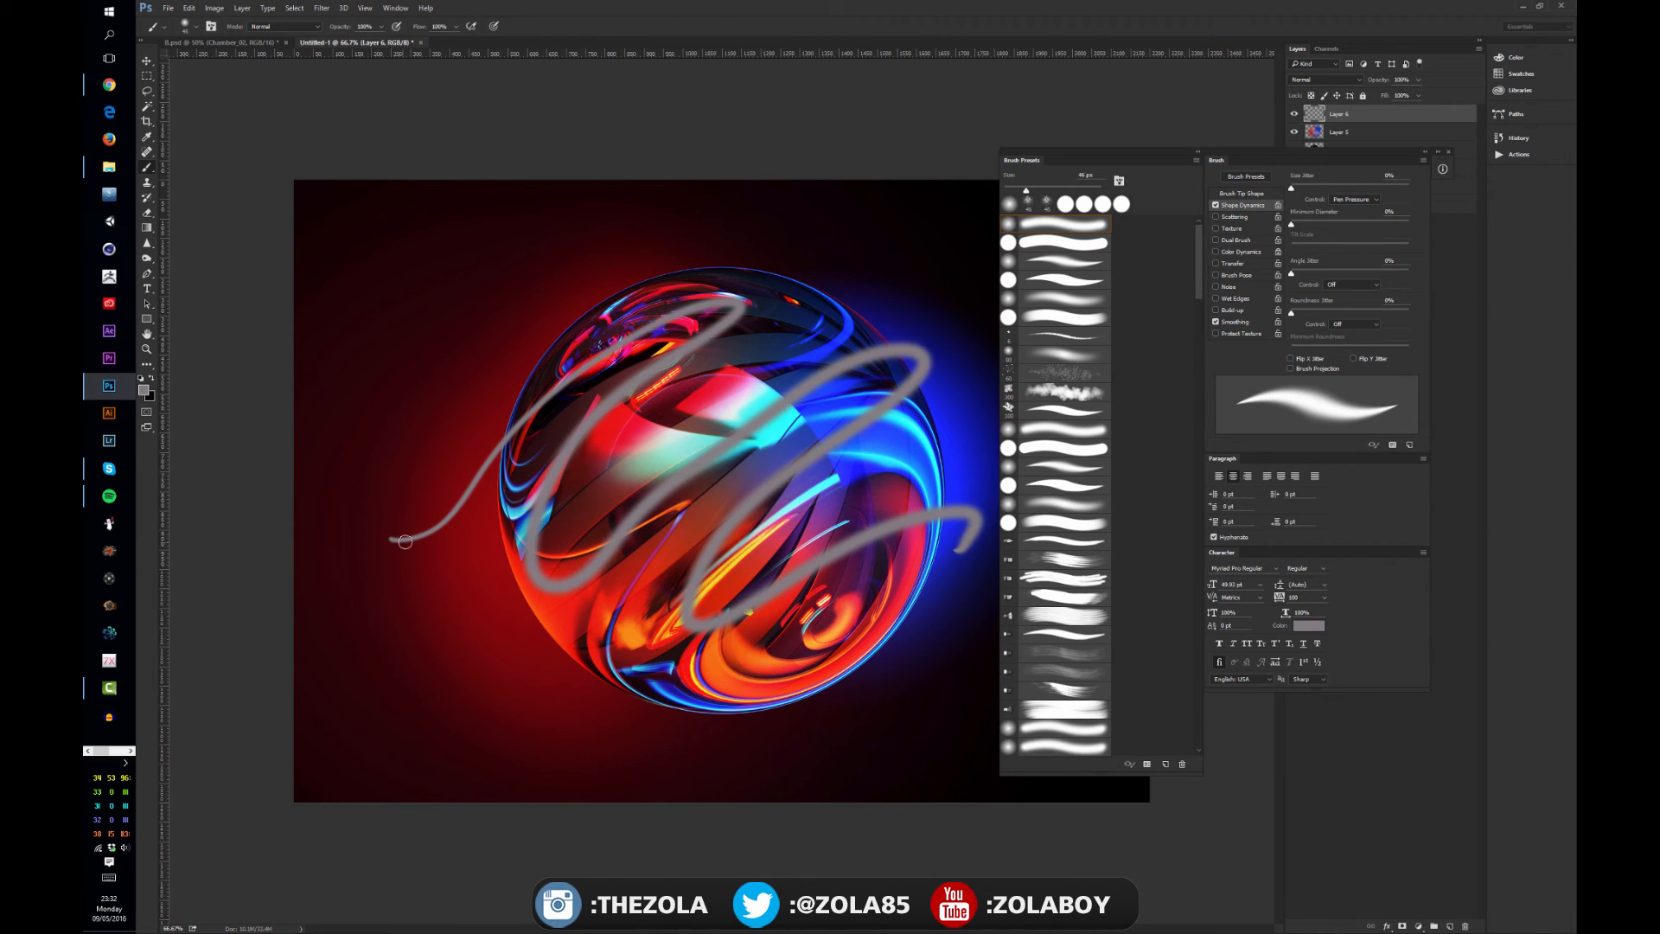
{"action": "key", "text": "ctrl+z"}
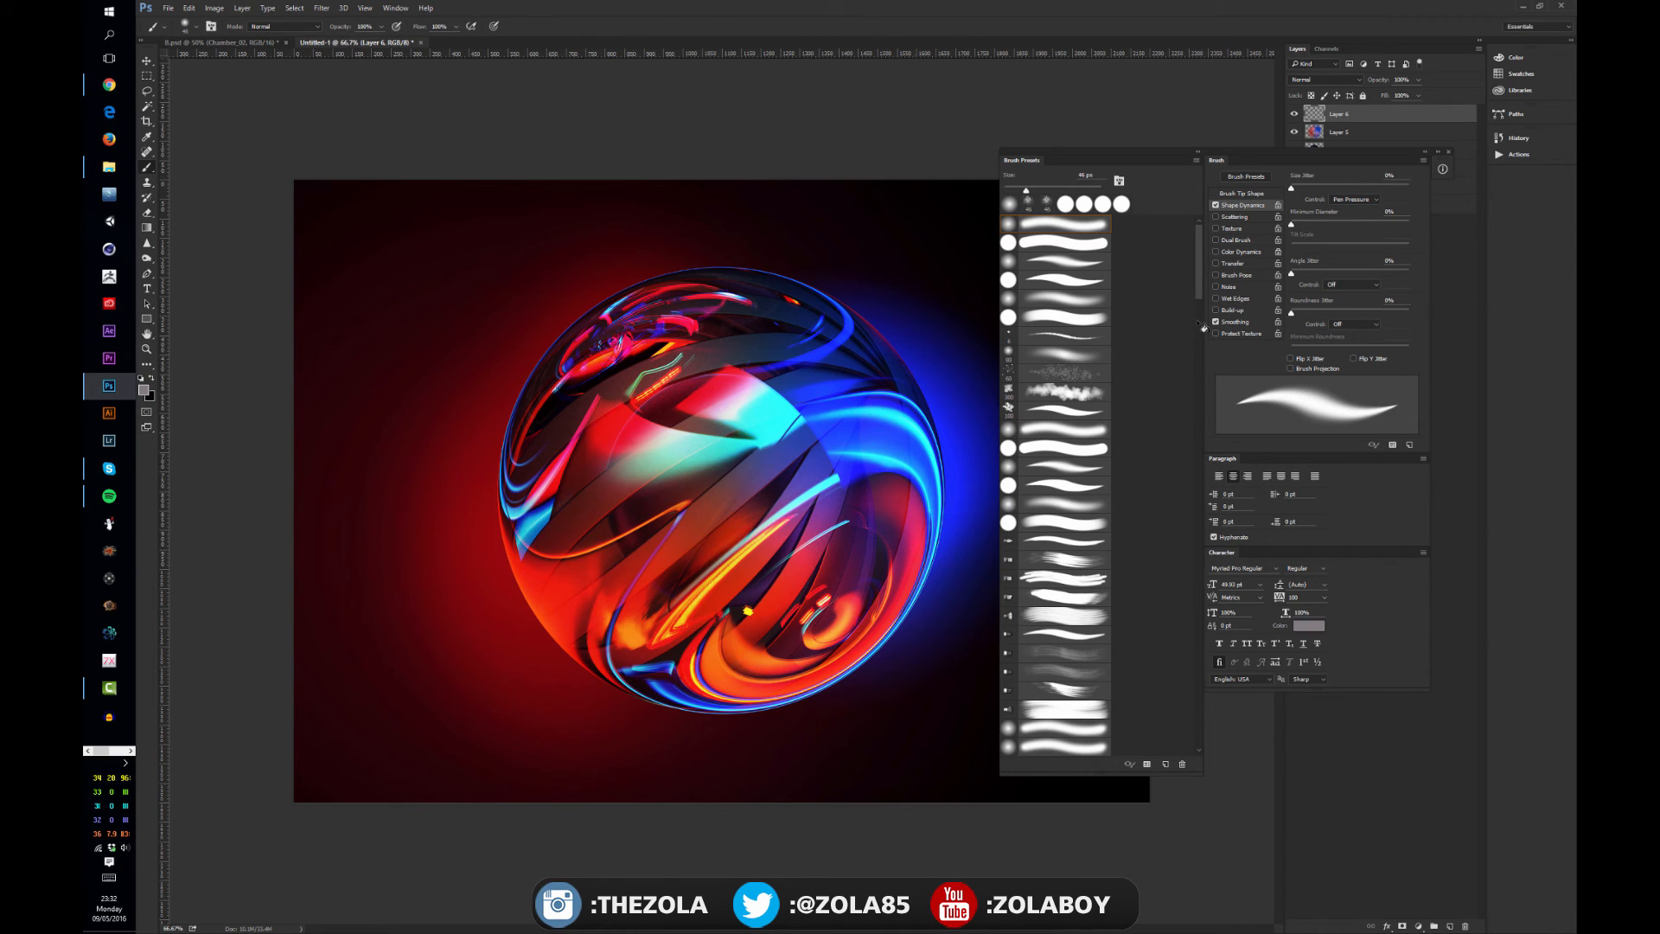
- Enable Transfer for the soft brush, scribble two pressure-sensitive test strokes across the sphere, and undo both
{"action": "left_click", "coordinate": [1233, 264]}
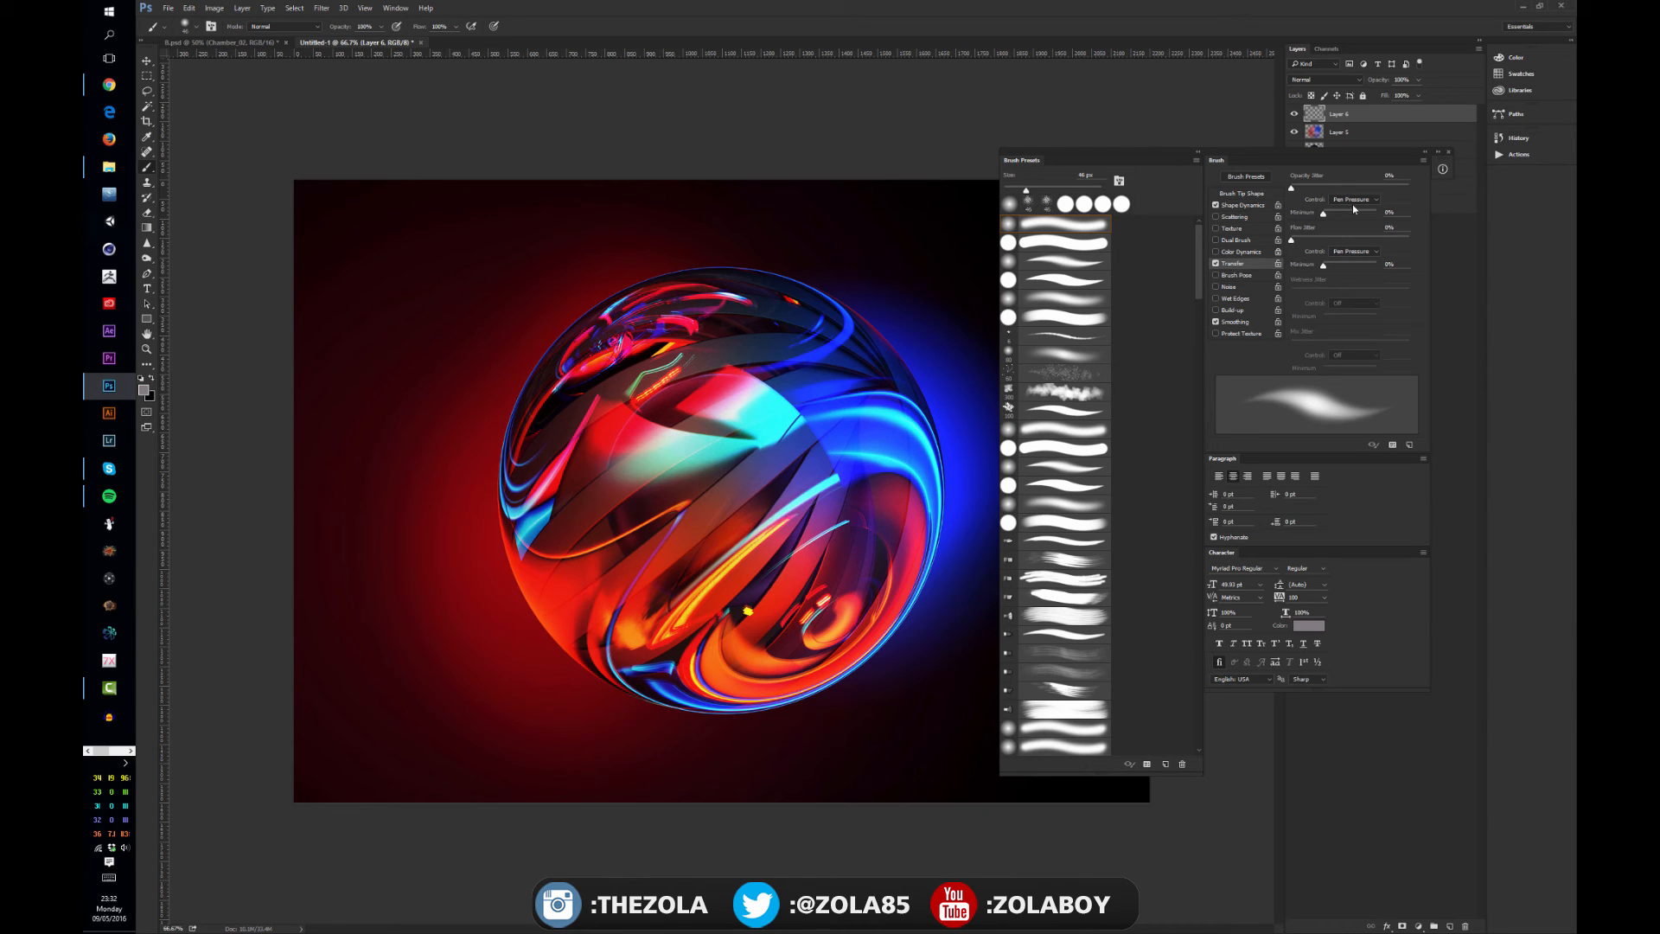
{"action": "mouse_move", "coordinate": [388, 509]}
{"action": "left_mouse_down"}
{"action": "mouse_move", "coordinate": [592, 329]}
{"action": "mouse_move", "coordinate": [433, 486]}
{"action": "mouse_move", "coordinate": [576, 389]}
{"action": "mouse_move", "coordinate": [742, 327]}
{"action": "mouse_move", "coordinate": [516, 595]}
{"action": "mouse_move", "coordinate": [797, 331]}
{"action": "mouse_move", "coordinate": [661, 448]}
{"action": "mouse_move", "coordinate": [716, 486]}
{"action": "mouse_move", "coordinate": [652, 642]}
{"action": "mouse_move", "coordinate": [825, 614]}
{"action": "mouse_move", "coordinate": [900, 555]}
{"action": "left_mouse_up"}
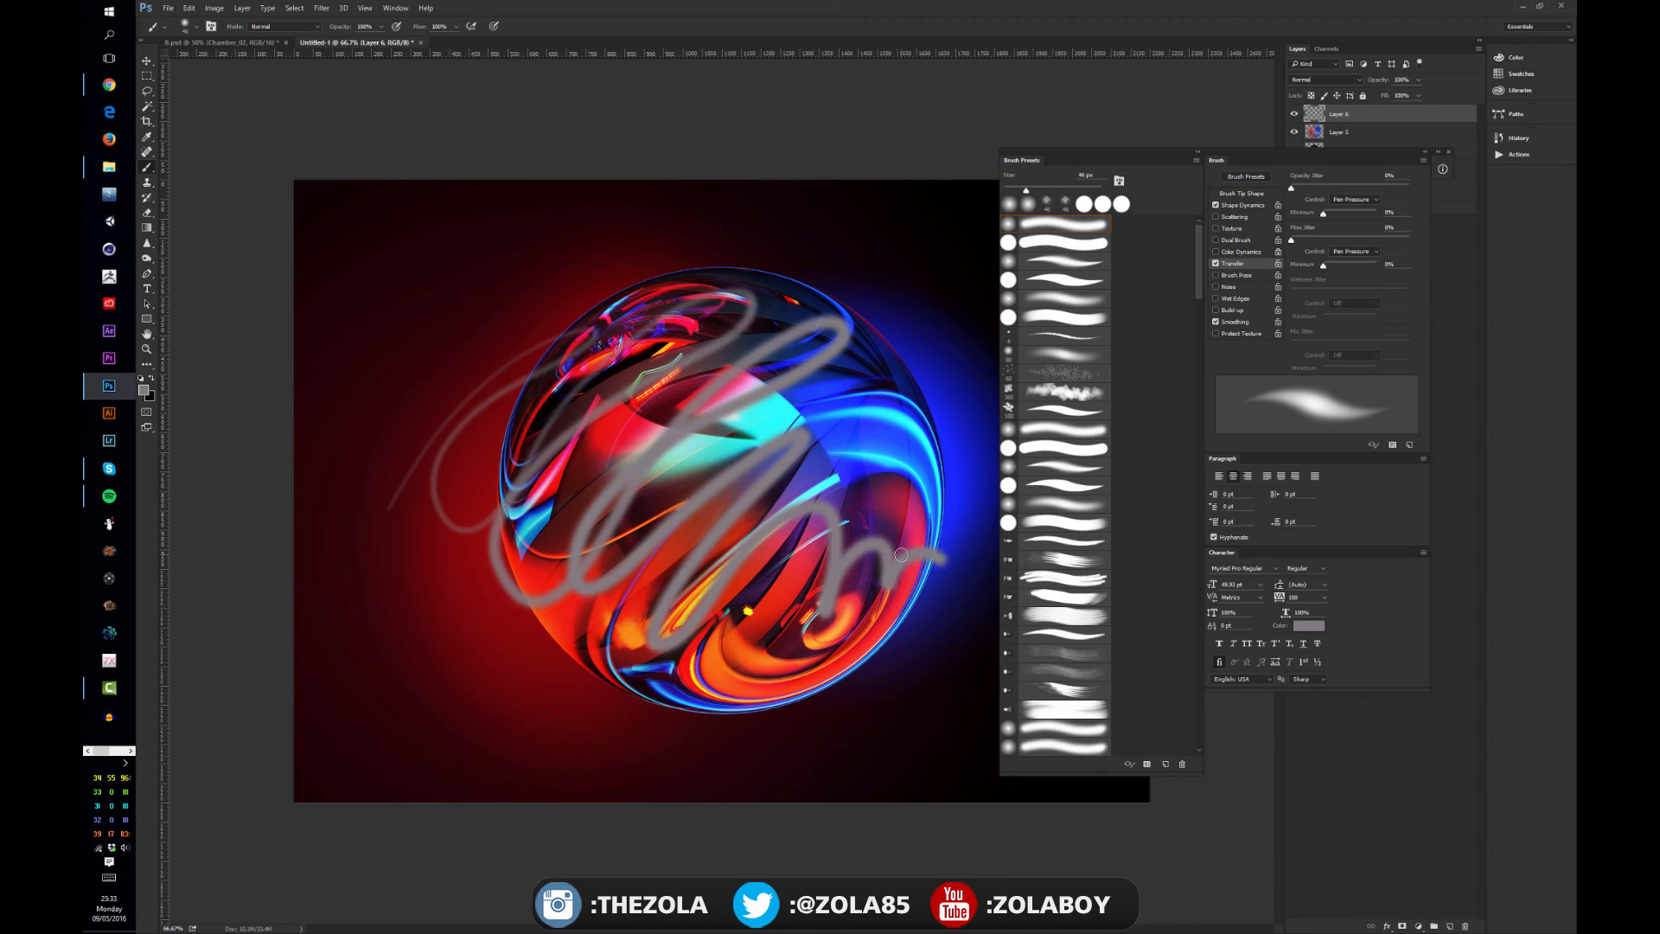
{"action": "key", "text": "ctrl+z"}
{"action": "mouse_move", "coordinate": [448, 458]}
{"action": "left_mouse_down"}
{"action": "mouse_move", "coordinate": [698, 297]}
{"action": "mouse_move", "coordinate": [633, 461]}
{"action": "mouse_move", "coordinate": [789, 385]}
{"action": "mouse_move", "coordinate": [827, 484]}
{"action": "mouse_move", "coordinate": [902, 472]}
{"action": "mouse_move", "coordinate": [903, 510]}
{"action": "left_mouse_up"}
{"action": "key", "text": "ctrl+z"}
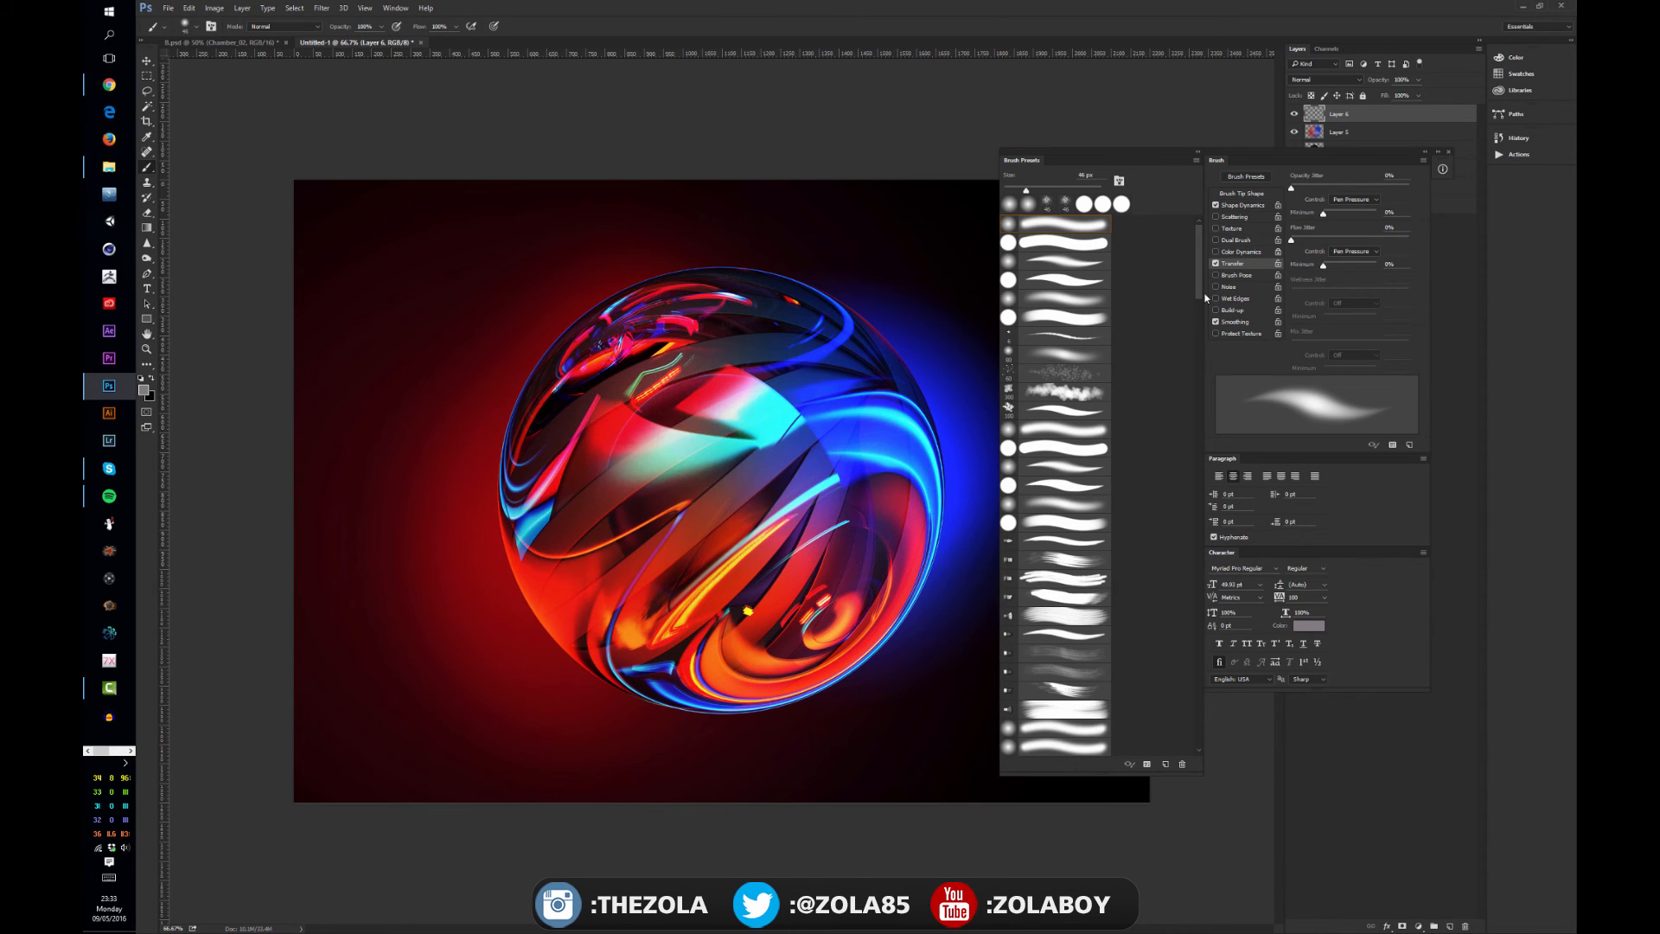
- Choose the cloud brush preset and paint dense grey smoke over the middle and upper part of the sphere
{"action": "left_click", "coordinate": [1060, 392]}
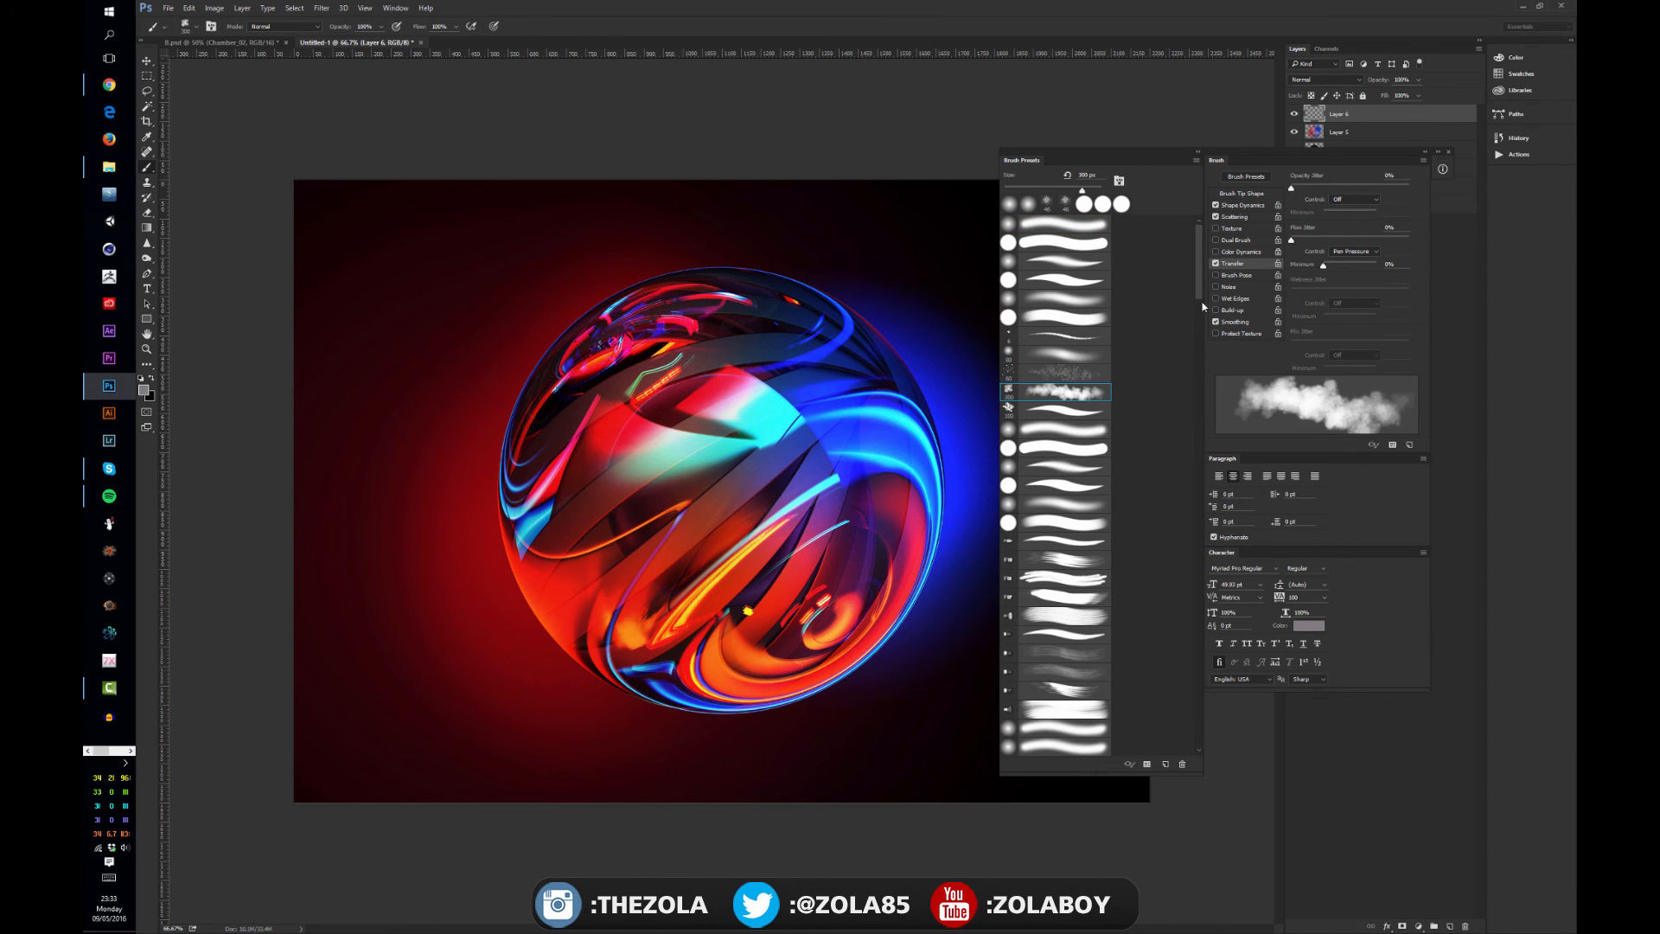
{"action": "mouse_move", "coordinate": [579, 403]}
{"action": "left_mouse_down"}
{"action": "mouse_move", "coordinate": [674, 346]}
{"action": "mouse_move", "coordinate": [605, 476]}
{"action": "mouse_move", "coordinate": [828, 443]}
{"action": "mouse_move", "coordinate": [779, 588]}
{"action": "mouse_move", "coordinate": [830, 562]}
{"action": "mouse_move", "coordinate": [701, 562]}
{"action": "left_mouse_up"}
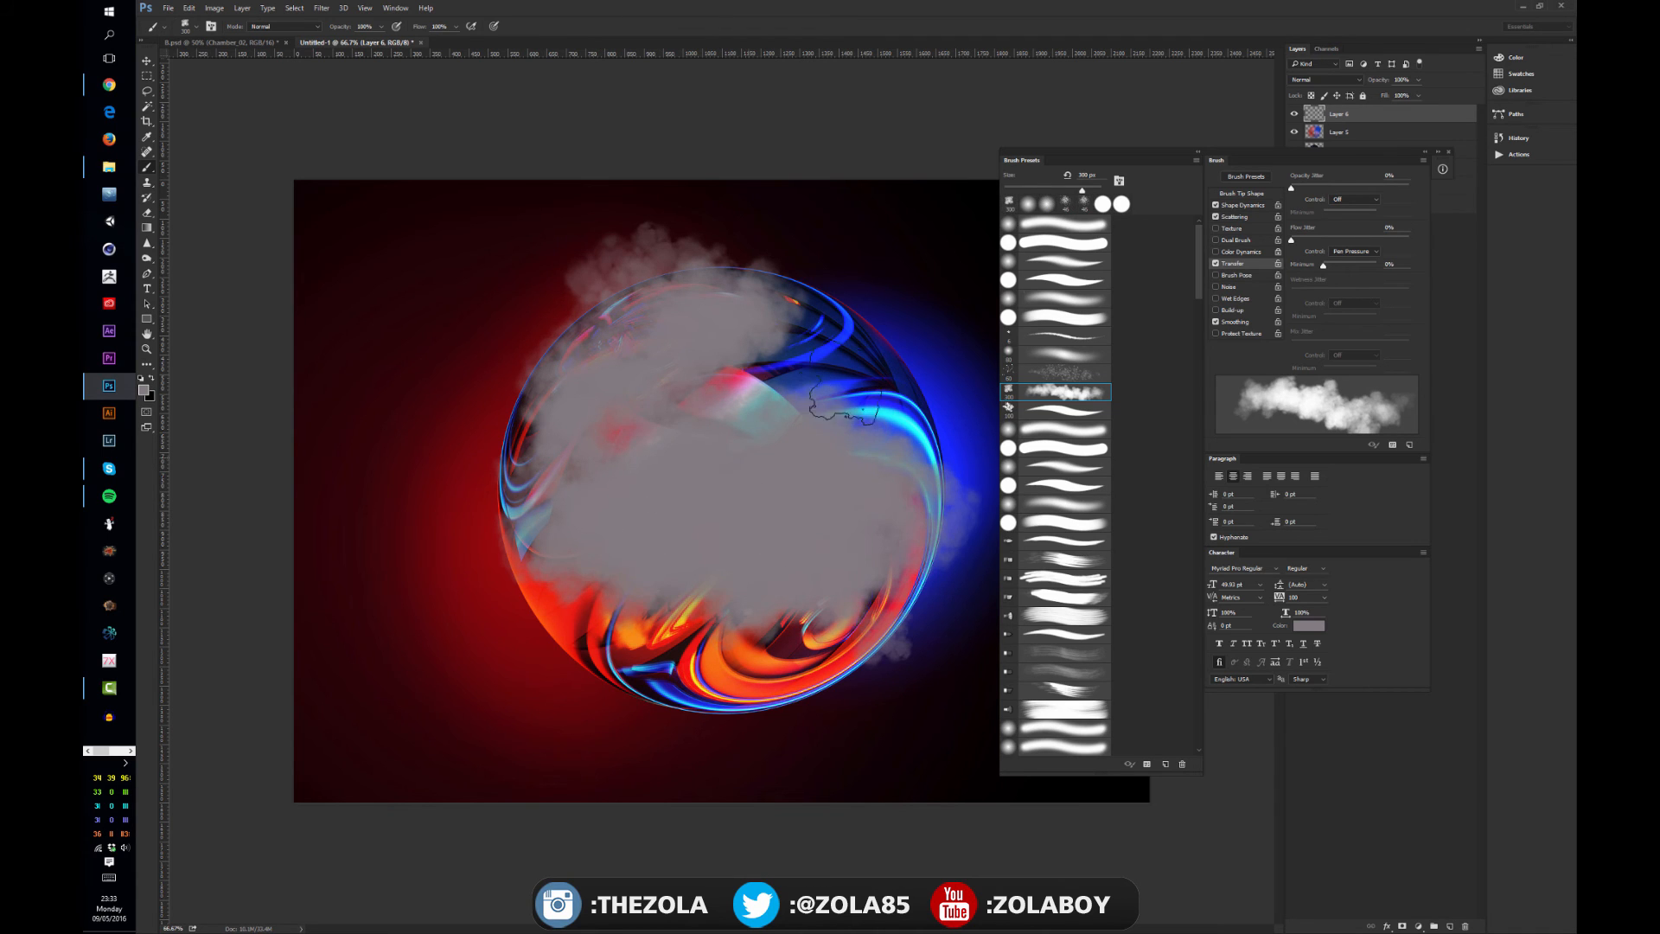
- Try Overlay on the smoke layer, Layer 6, and settle on the Color Dodge blend mode
{"action": "left_click", "coordinate": [1323, 79]}
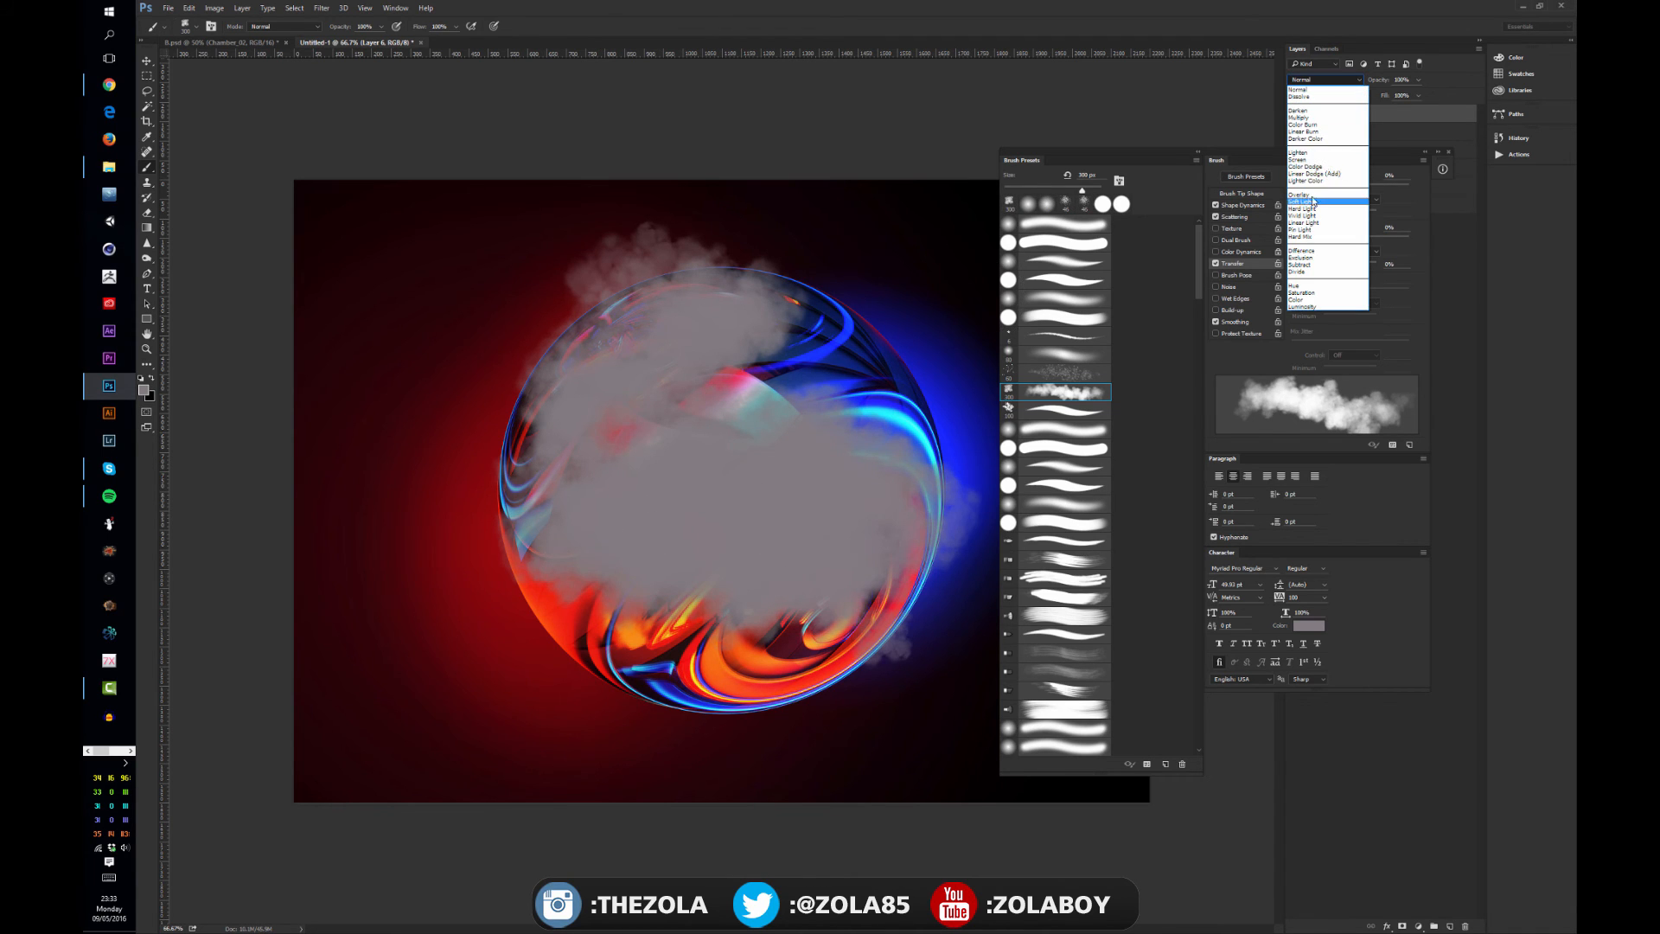
{"action": "left_click", "coordinate": [1311, 198]}
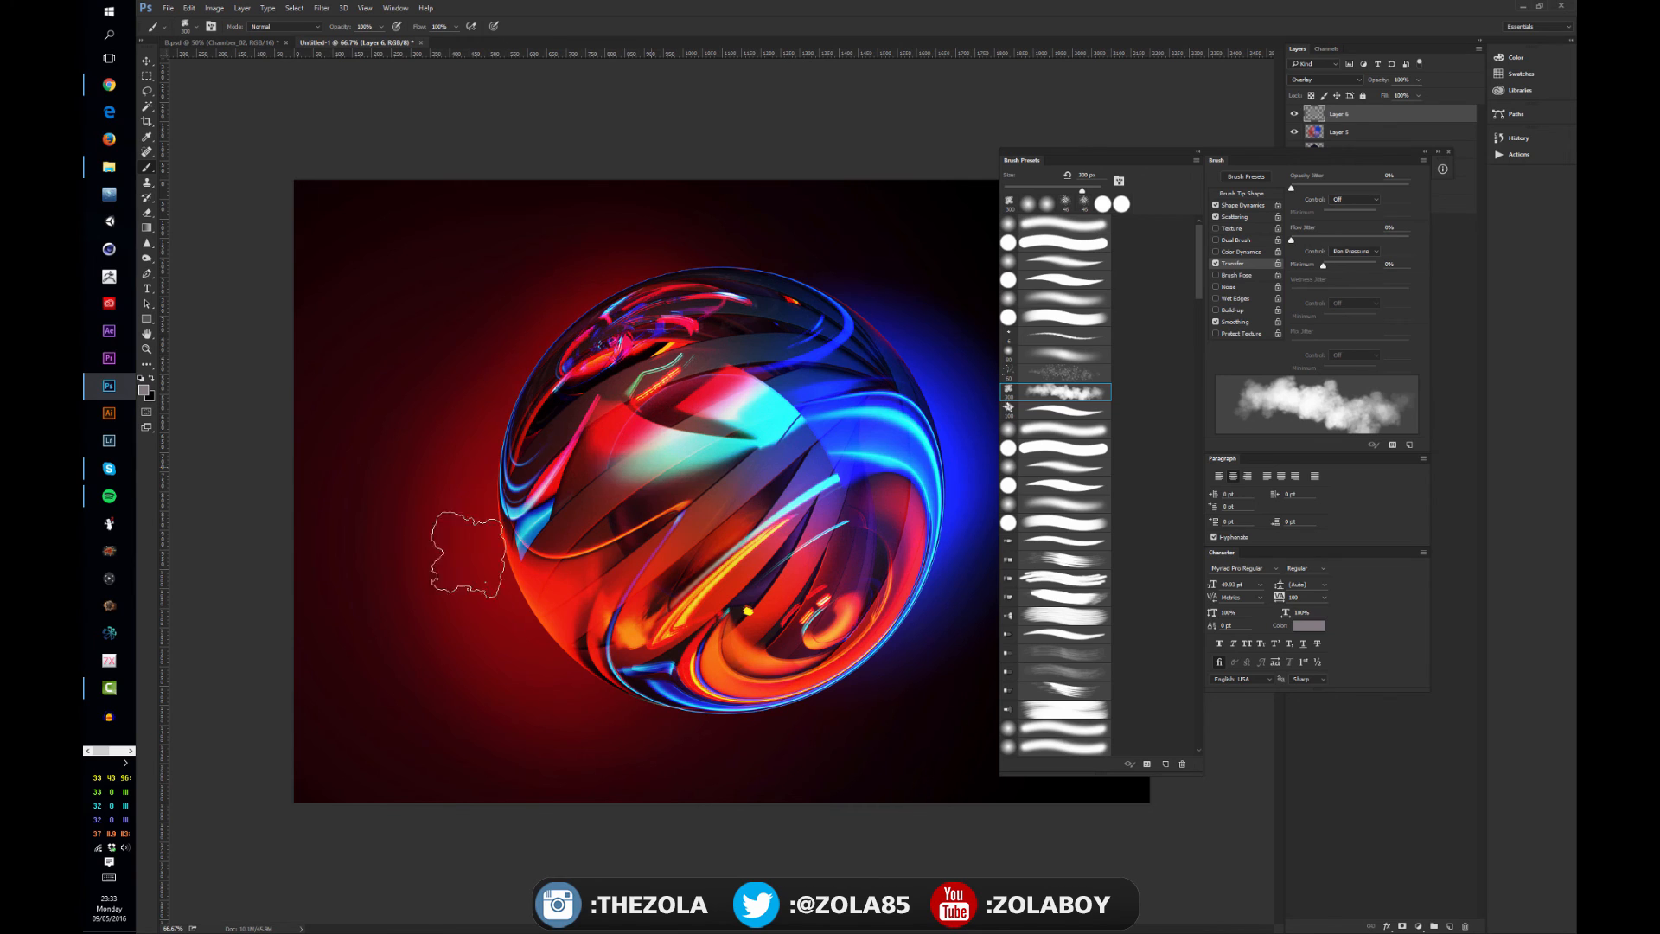
{"action": "left_click", "coordinate": [1323, 80]}
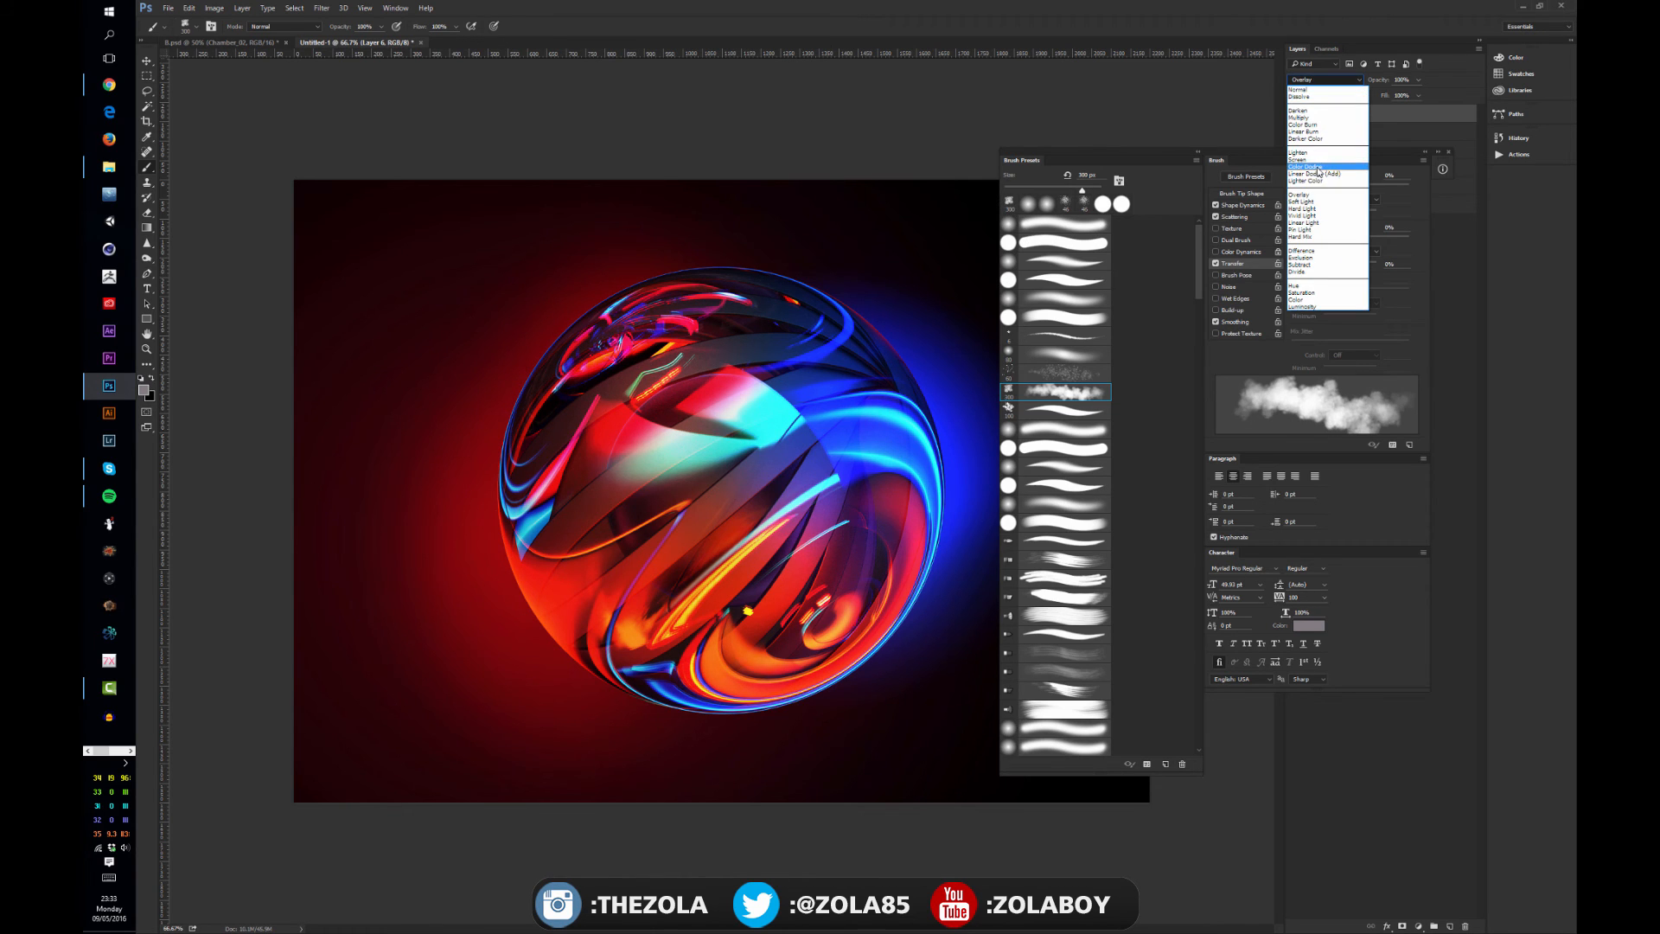
{"action": "left_click", "coordinate": [1321, 169]}
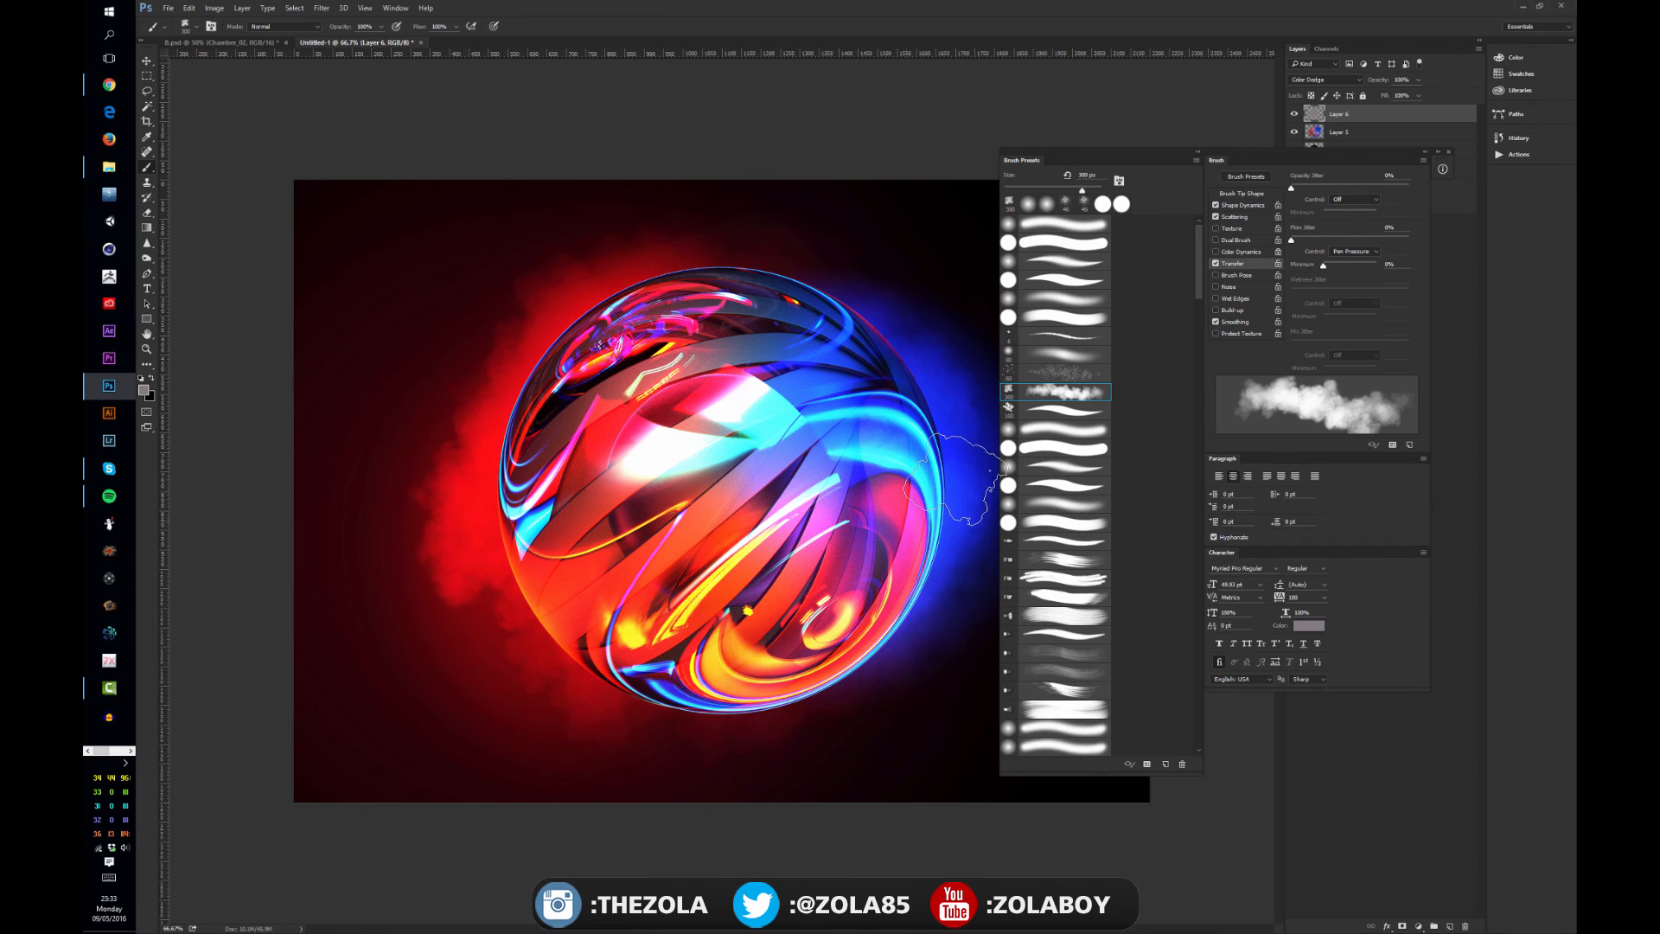
- Add a layer mask to Layer 6 and paint it black around the sphere to hide the outer smoke glow
{"action": "left_click", "coordinate": [1403, 926]}
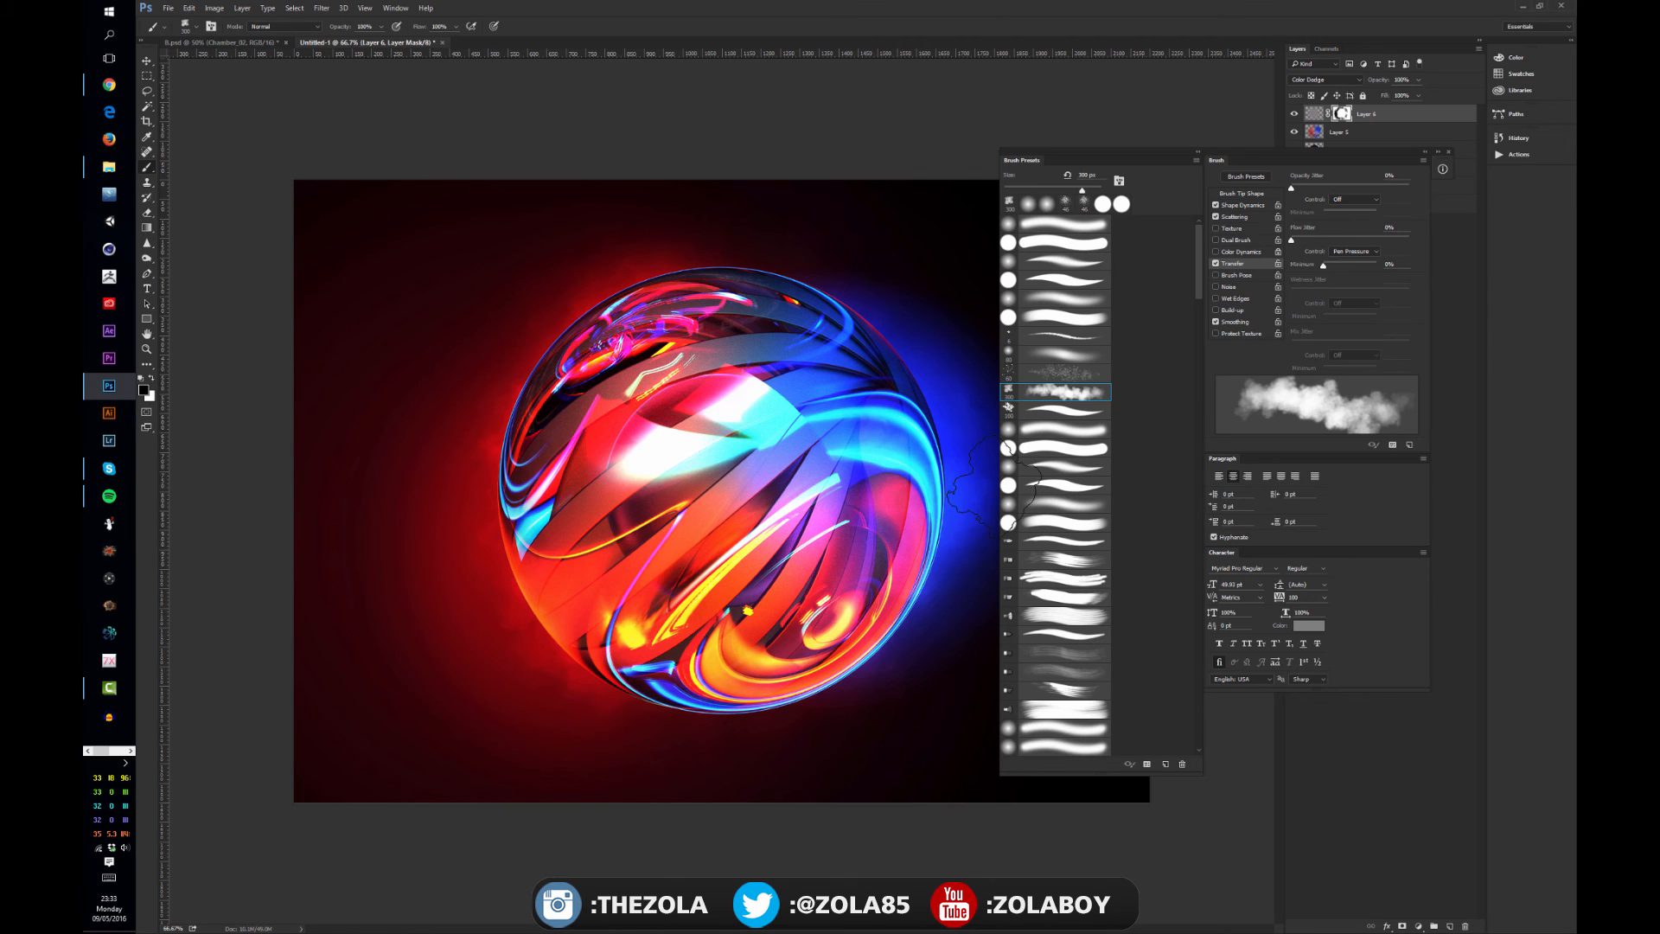
{"action": "mouse_move", "coordinate": [1213, 342]}
{"action": "left_mouse_down"}
{"action": "mouse_move", "coordinate": [1206, 257]}
{"action": "mouse_move", "coordinate": [1220, 348]}
{"action": "mouse_move", "coordinate": [1182, 674]}
{"action": "mouse_move", "coordinate": [1200, 729]}
{"action": "mouse_move", "coordinate": [1168, 264]}
{"action": "left_mouse_up"}
{"action": "left_click", "coordinate": [1425, 162]}
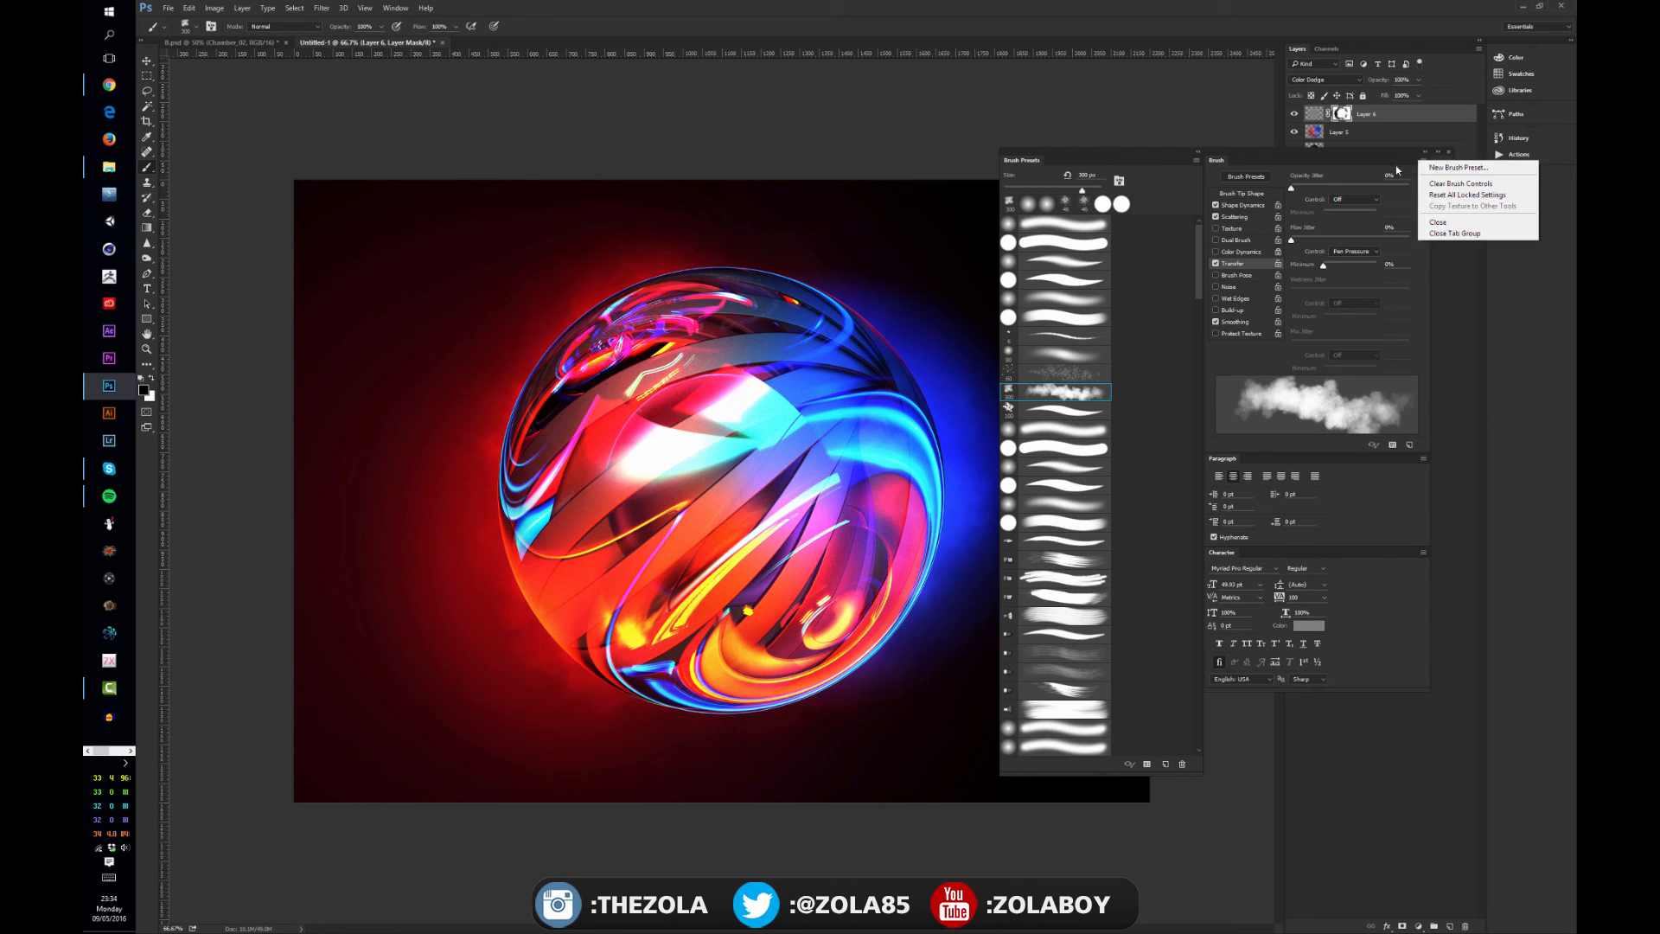
{"action": "left_click", "coordinate": [1441, 169]}
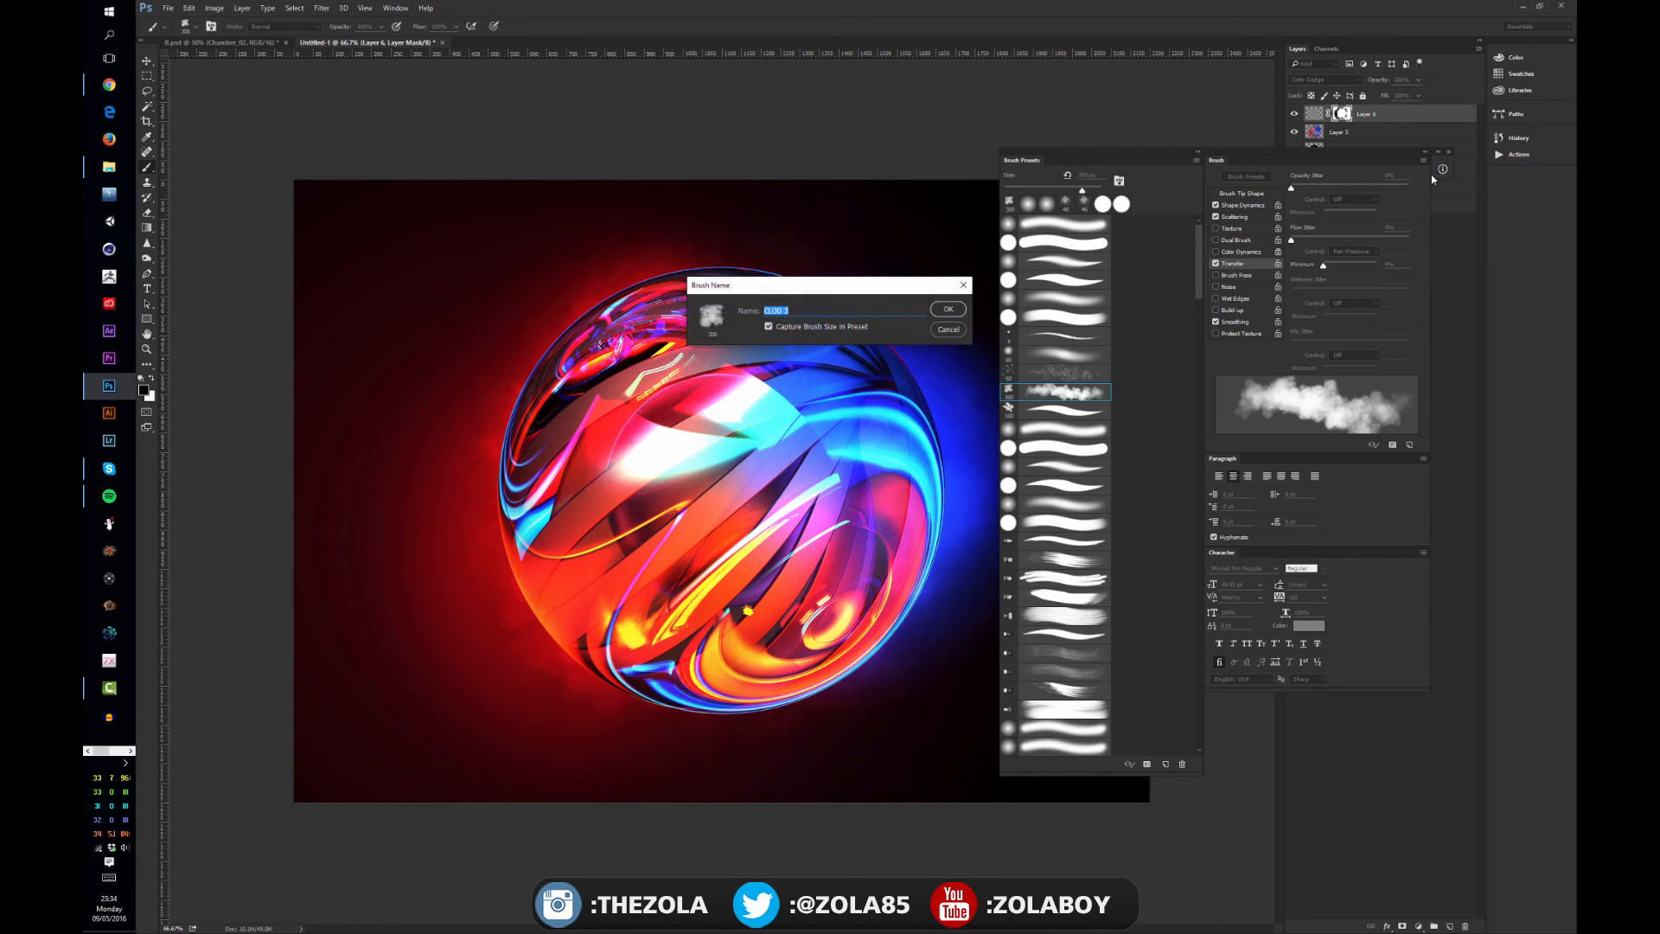
{"action": "left_click", "coordinate": [959, 332]}
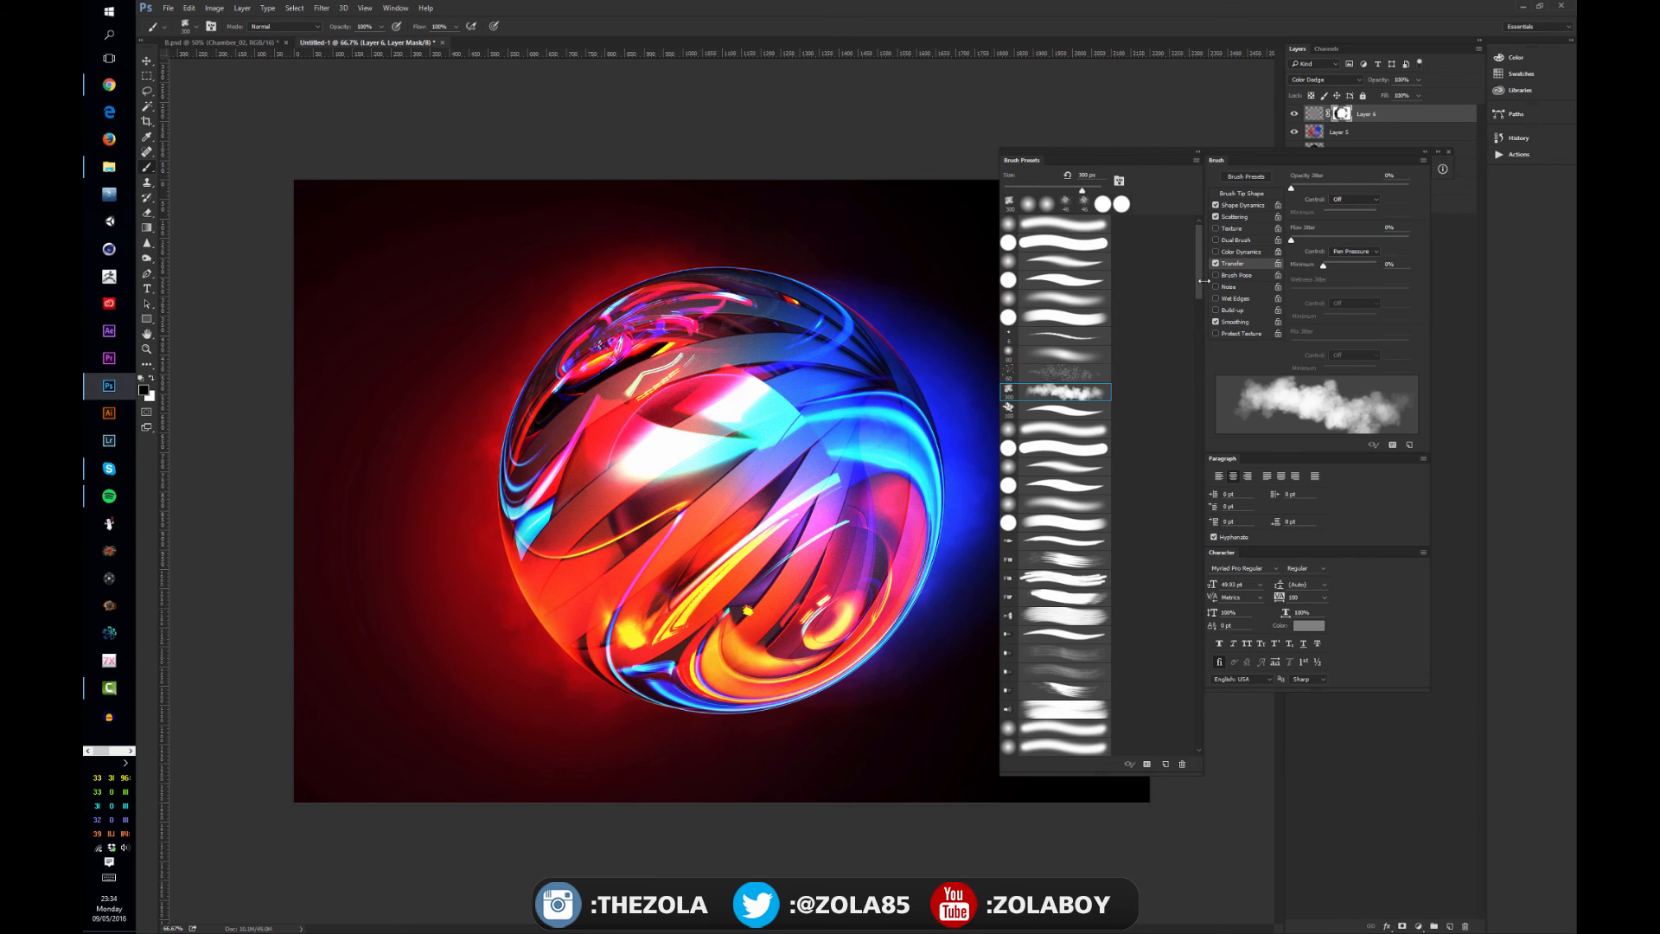
- Widen the Brush Presets panel to two columns, choose the hexagon brush, and paint hexagons into Layer 6's mask near the sphere's upper edge
{"action": "mouse_move", "coordinate": [1206, 545]}
{"action": "left_mouse_down"}
{"action": "mouse_move", "coordinate": [1235, 546]}
{"action": "mouse_move", "coordinate": [1229, 382]}
{"action": "left_mouse_up"}
{"action": "left_click_drag", "start_coordinate": [1240, 310], "coordinate": [1258, 702]}
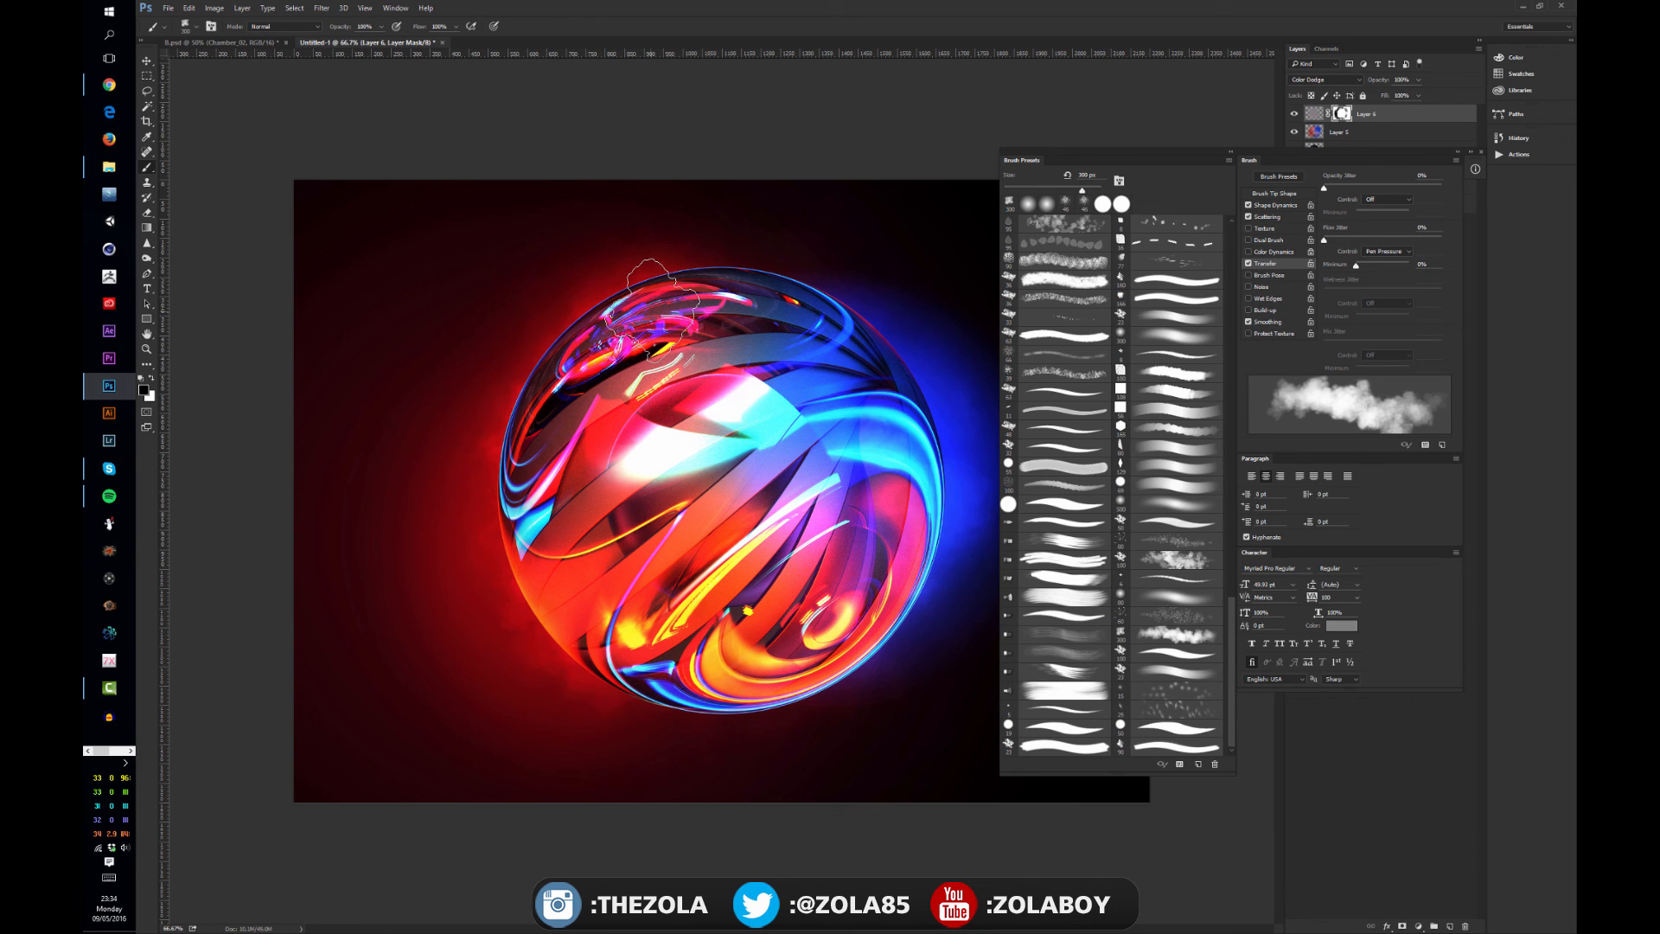
{"action": "key", "text": "ctrl+plus"}
{"action": "left_click_drag", "start_coordinate": [617, 383], "coordinate": [745, 642]}
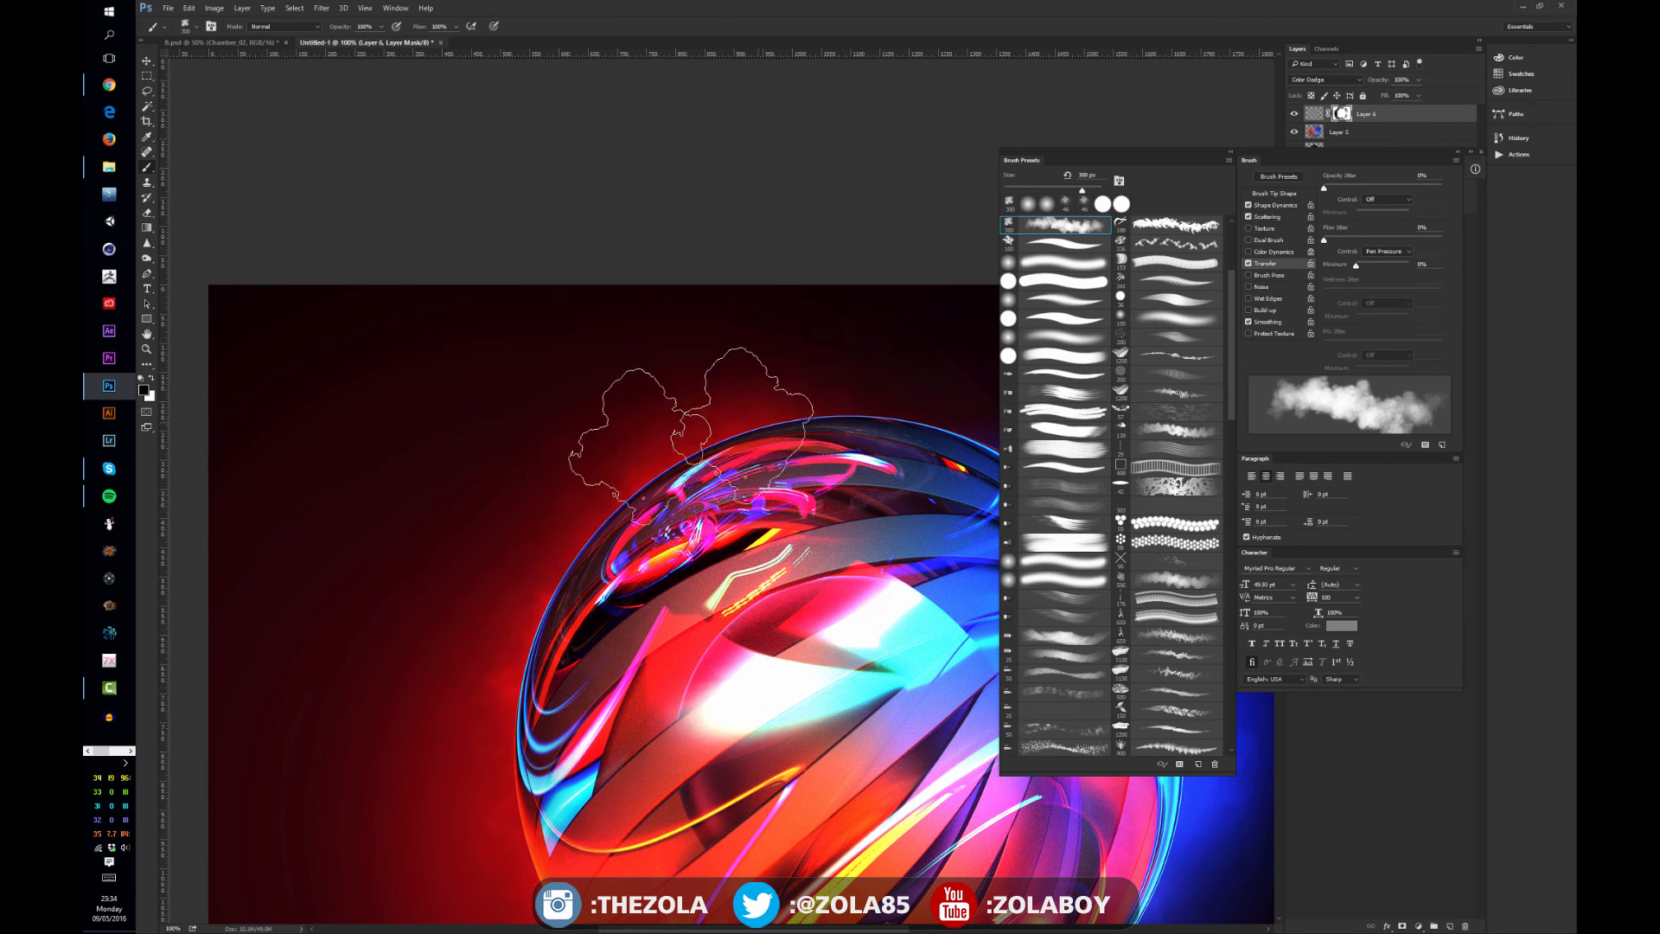
{"action": "left_click_drag", "start_coordinate": [727, 533], "coordinate": [671, 511]}
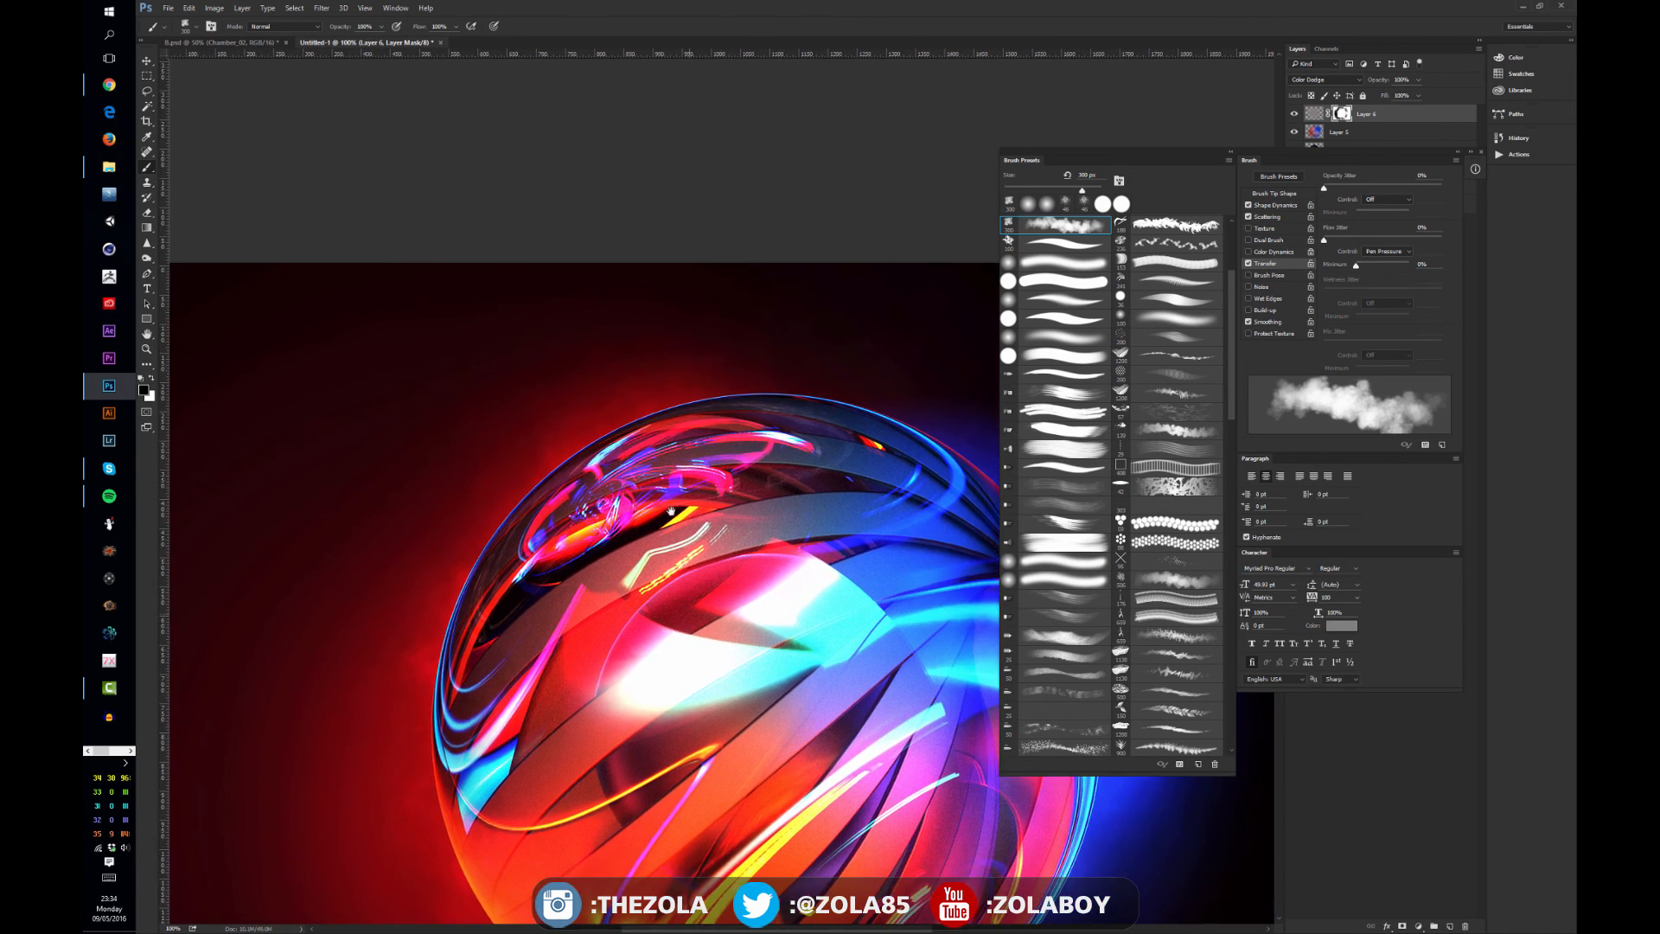
{"action": "left_click", "coordinate": [1176, 523]}
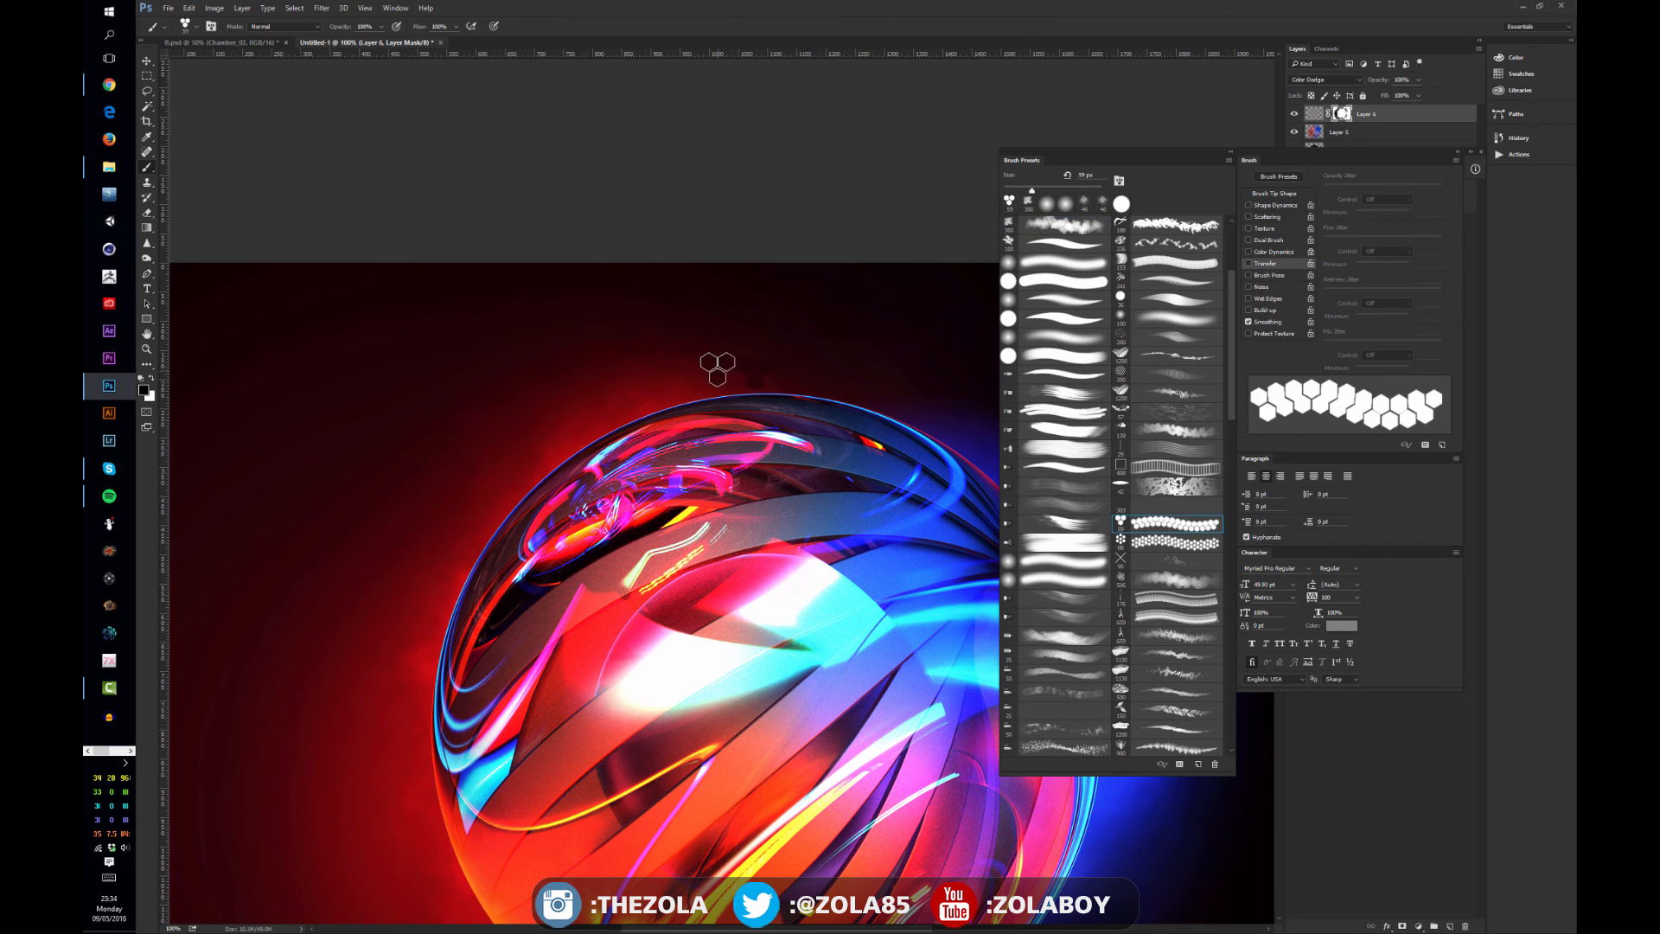
{"action": "mouse_move", "coordinate": [681, 372]}
{"action": "left_mouse_down"}
{"action": "mouse_move", "coordinate": [641, 394]}
{"action": "mouse_move", "coordinate": [653, 383]}
{"action": "left_mouse_up"}
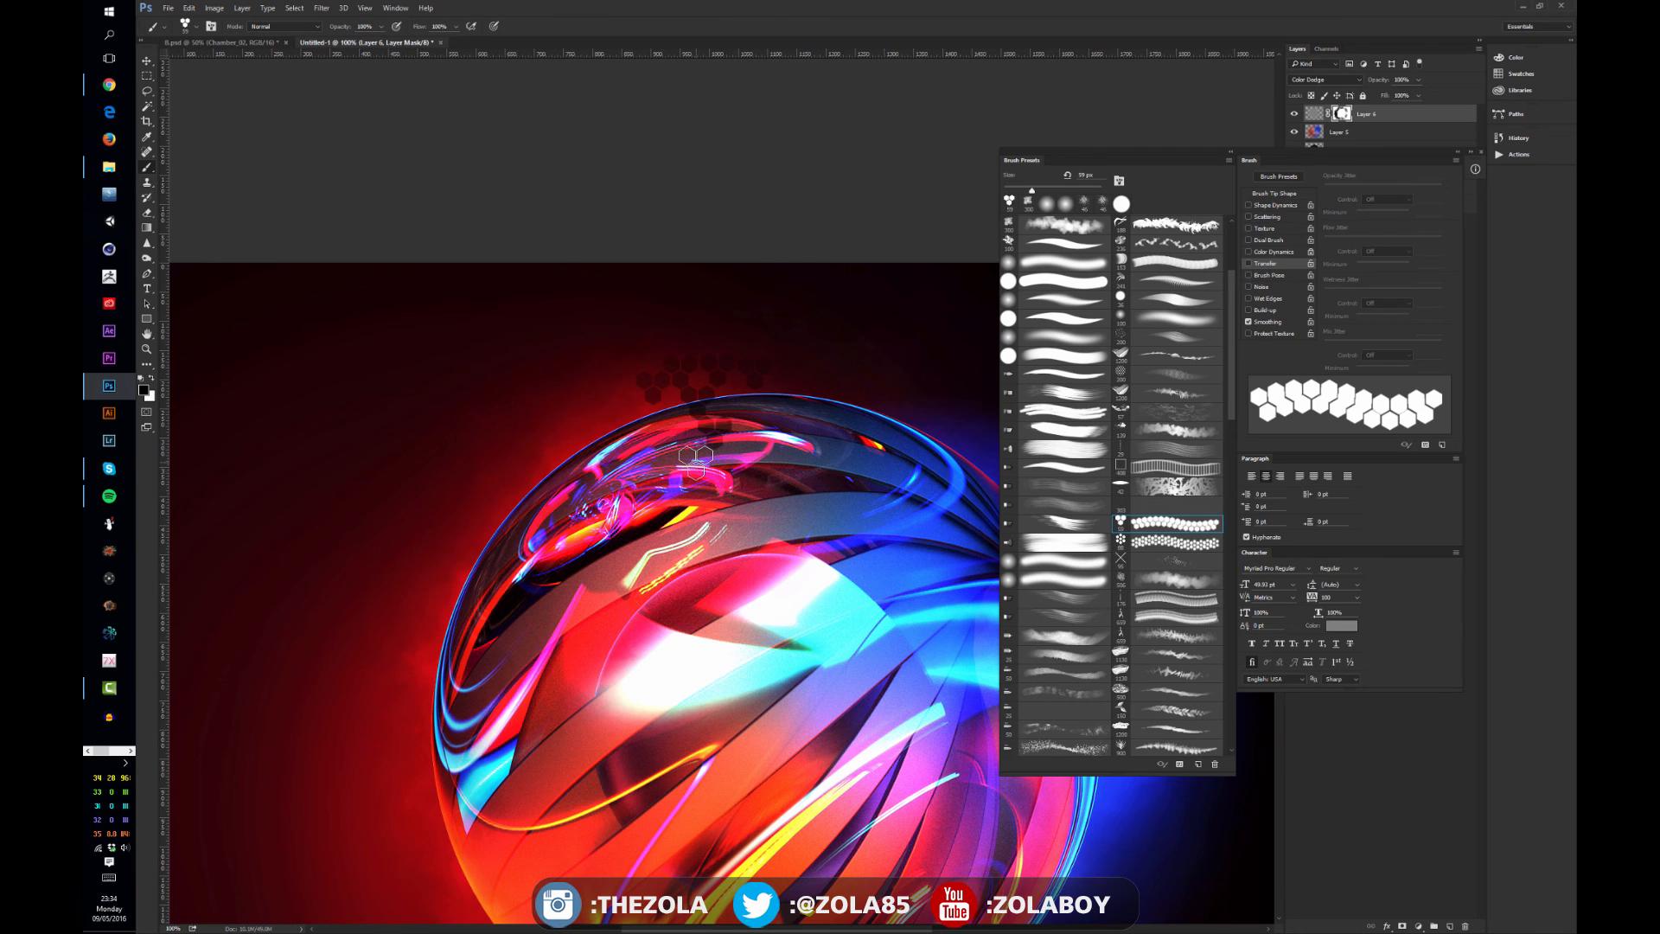
- Move Layer 6 with its mask so the hexagon pattern sits over the red glow beside the sphere's upper-left edge
{"action": "key", "text": "v"}
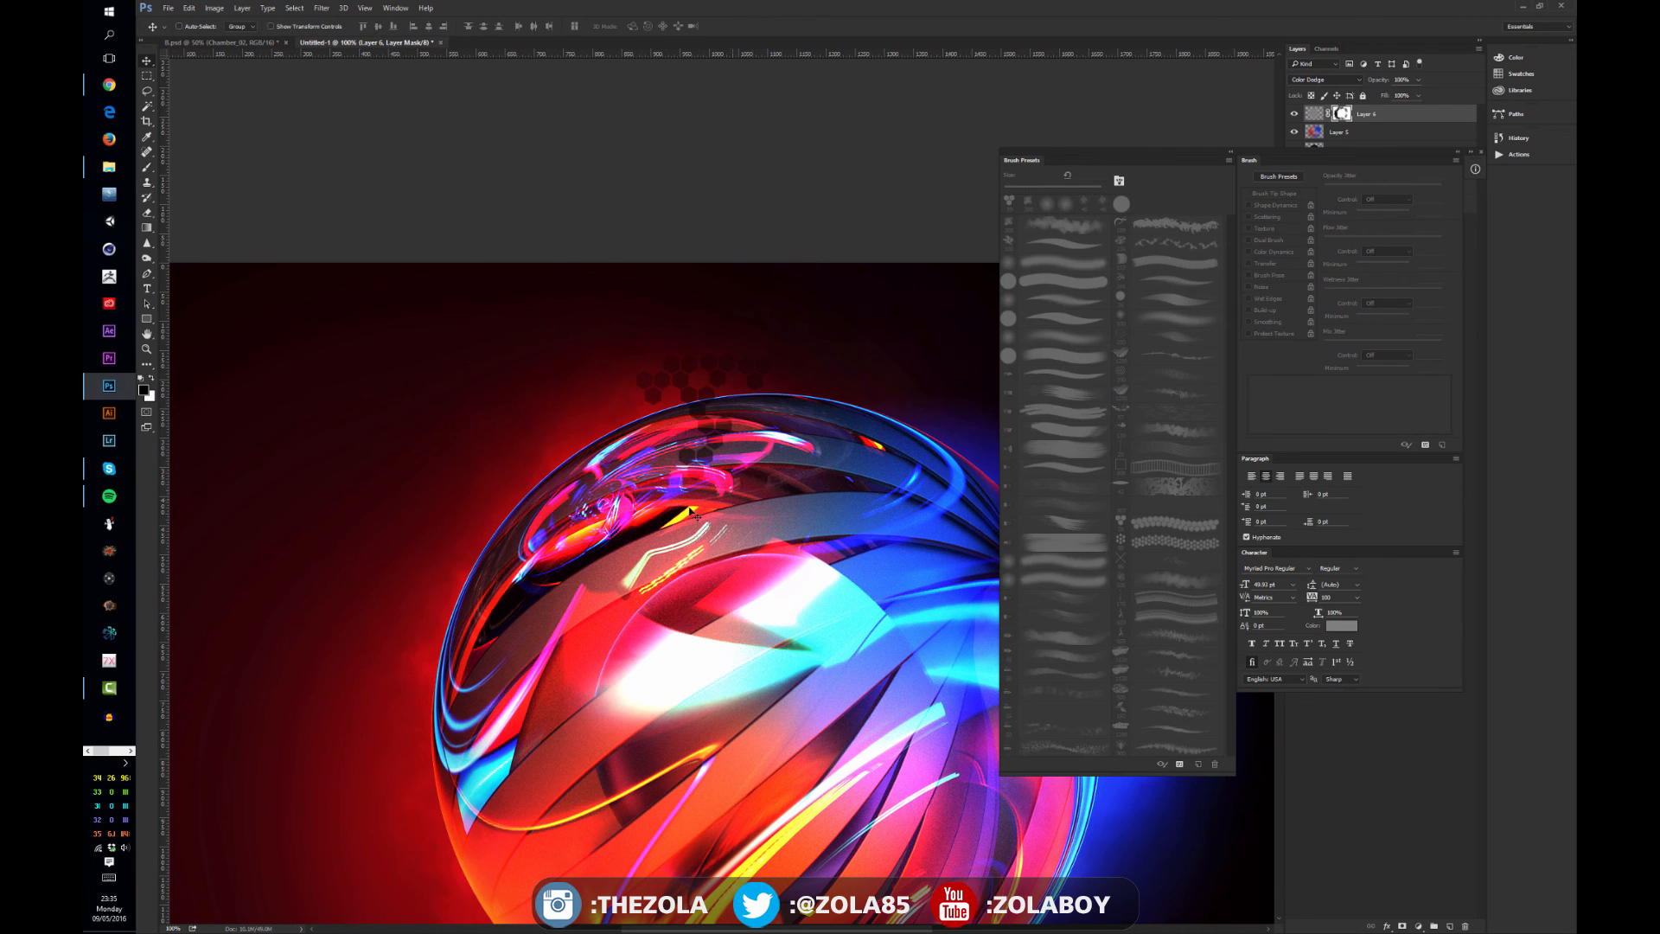
{"action": "left_click_drag", "start_coordinate": [694, 515], "coordinate": [452, 601]}
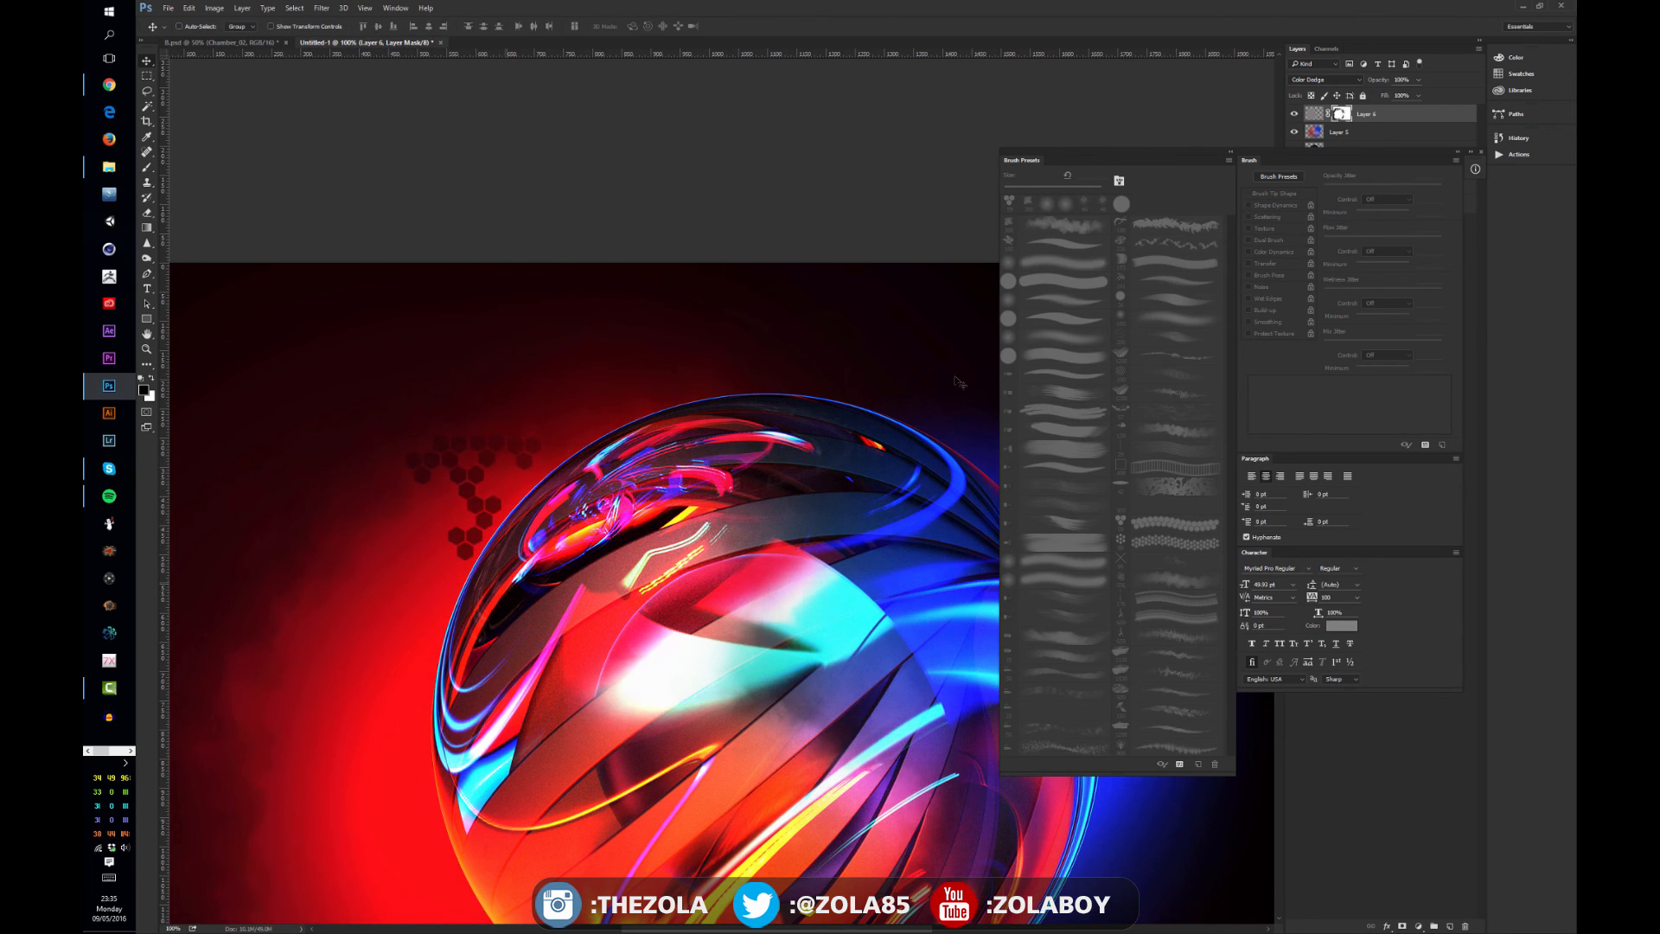
- Choose the standing-people brush preset, try a stamp in the red glow beside the sphere, and undo it
{"action": "key", "text": "b"}
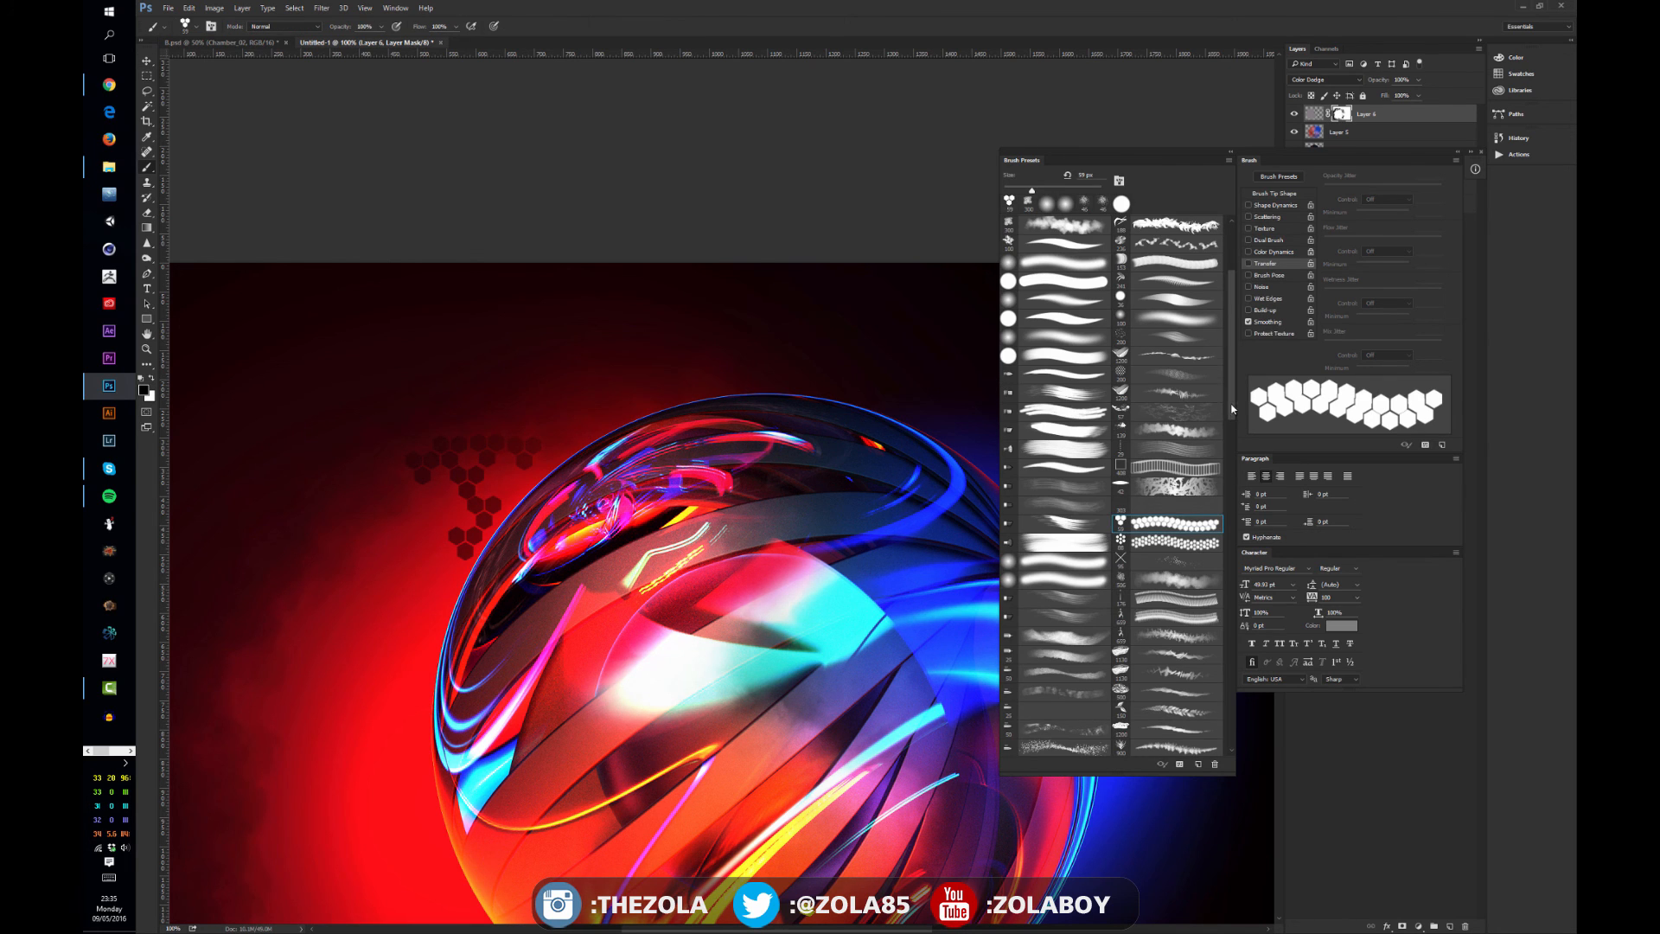
{"action": "left_click_drag", "start_coordinate": [1232, 408], "coordinate": [1258, 662]}
{"action": "left_click", "coordinate": [1176, 433]}
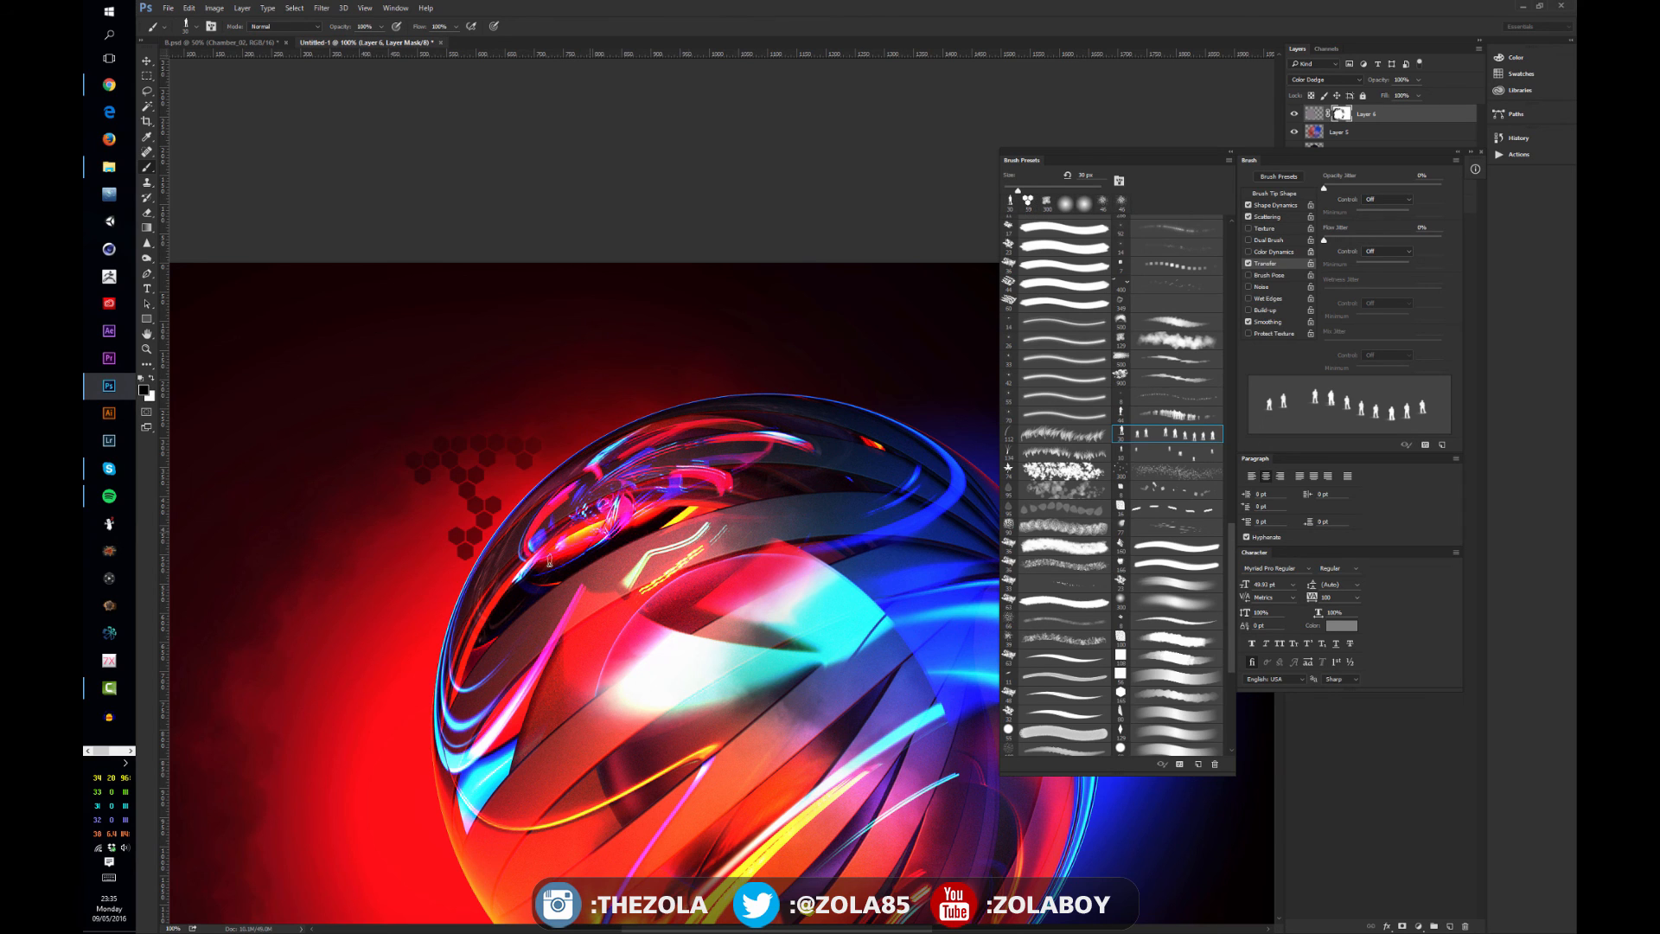
{"action": "left_click", "coordinate": [424, 597]}
{"action": "key", "text": "ctrl+z"}
- Create a new layer above Layer 6 and set the foreground colour to white
{"action": "left_click_drag", "start_coordinate": [652, 741], "coordinate": [539, 407]}
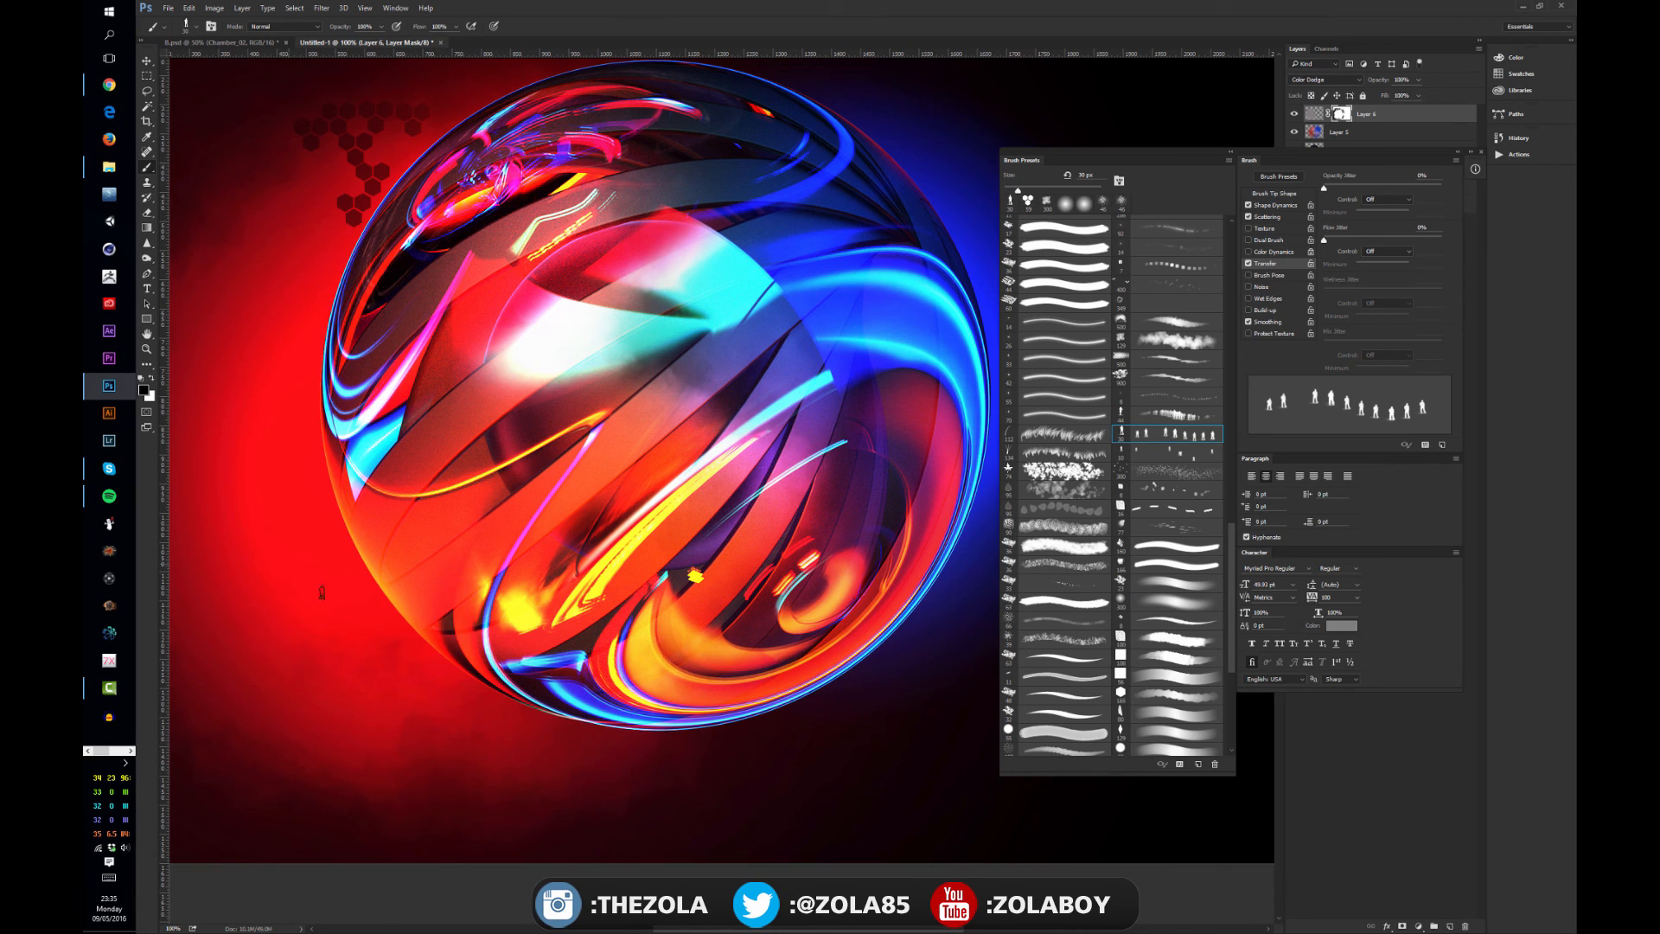
{"action": "key", "text": "x"}
{"action": "left_click", "coordinate": [1450, 926]}
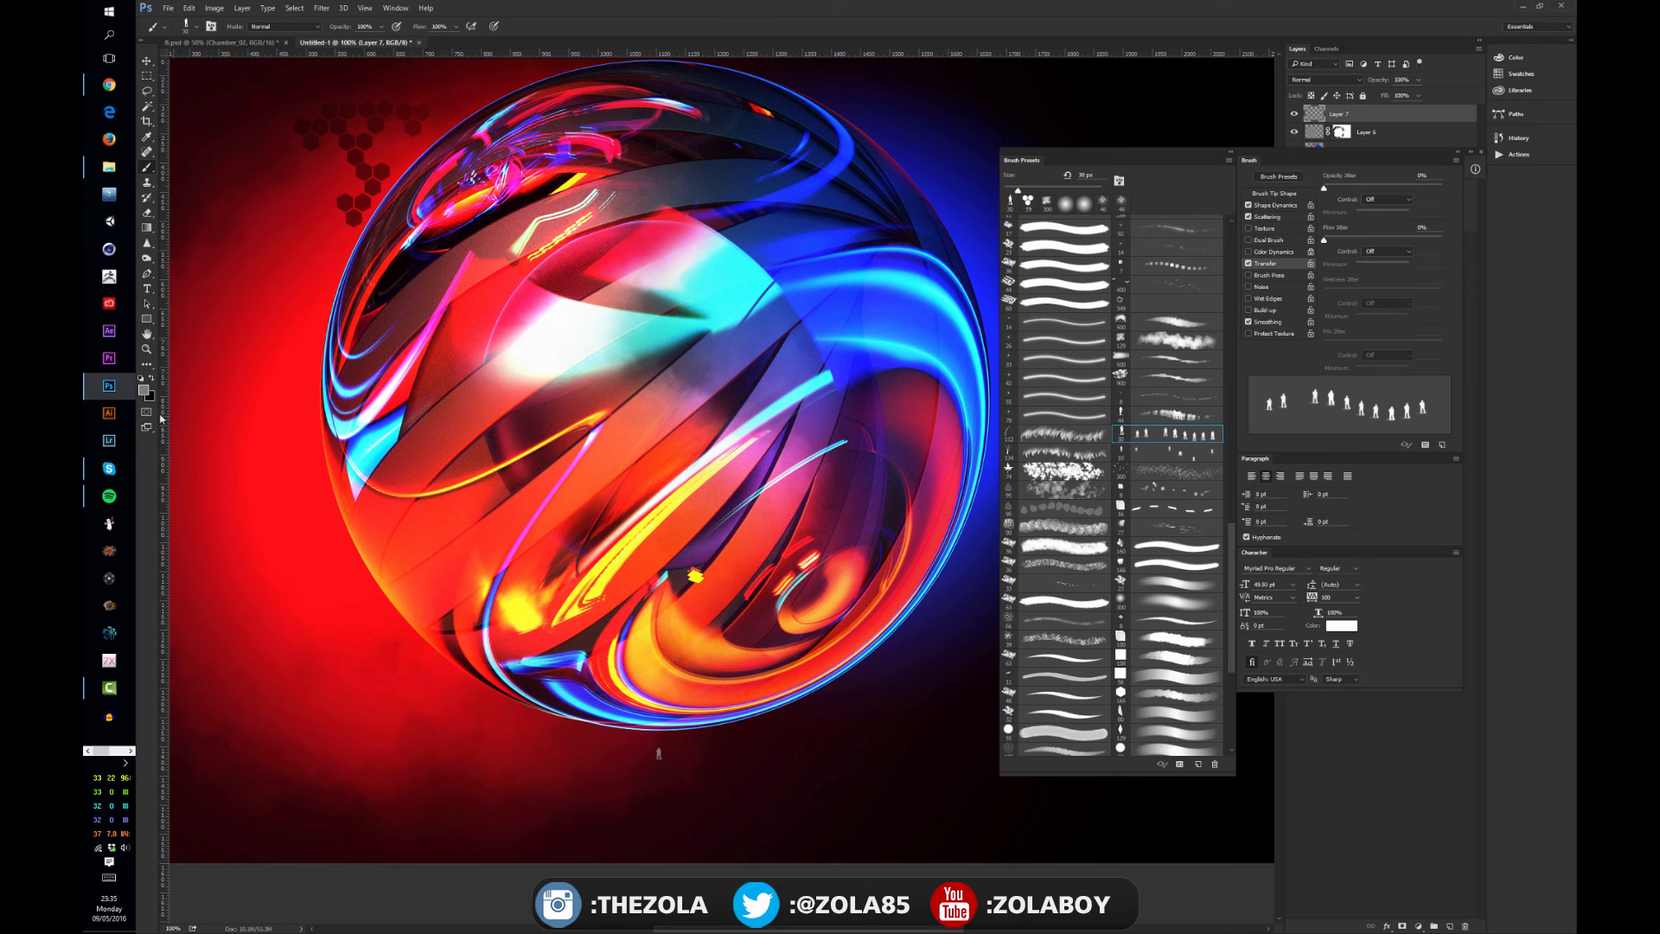
{"action": "left_click", "coordinate": [146, 391]}
{"action": "left_click", "coordinate": [939, 514]}
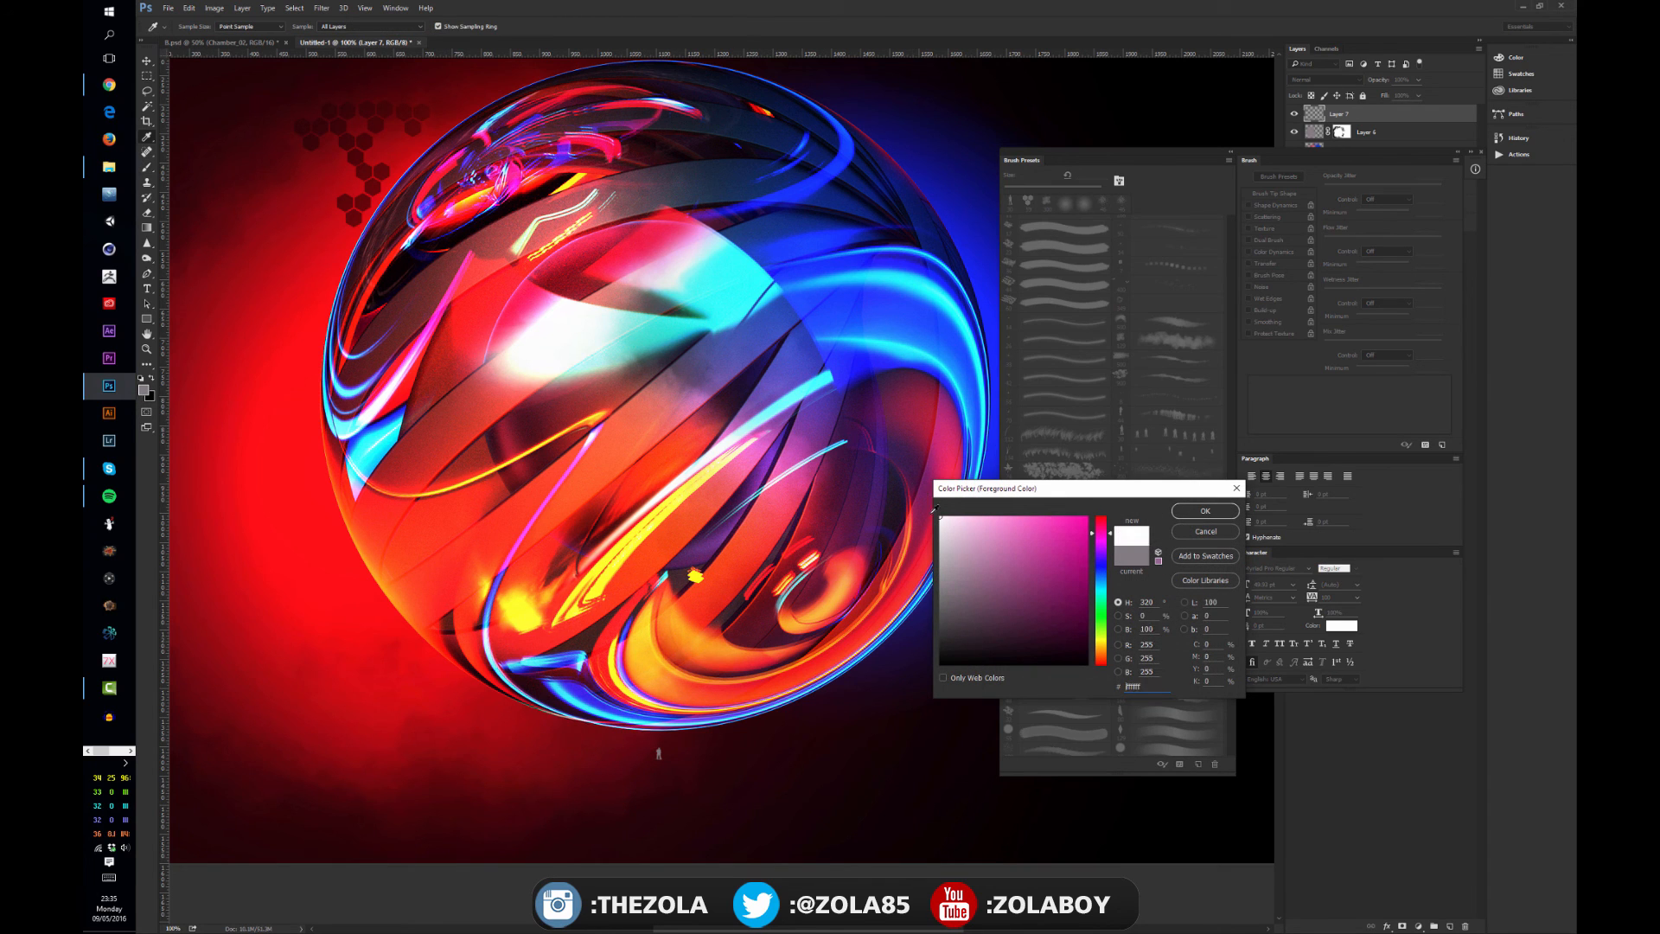
{"action": "left_click", "coordinate": [1205, 510]}
- Paint a straight horizontal row of white human figures just below the sphere
{"action": "left_click", "coordinate": [667, 753]}
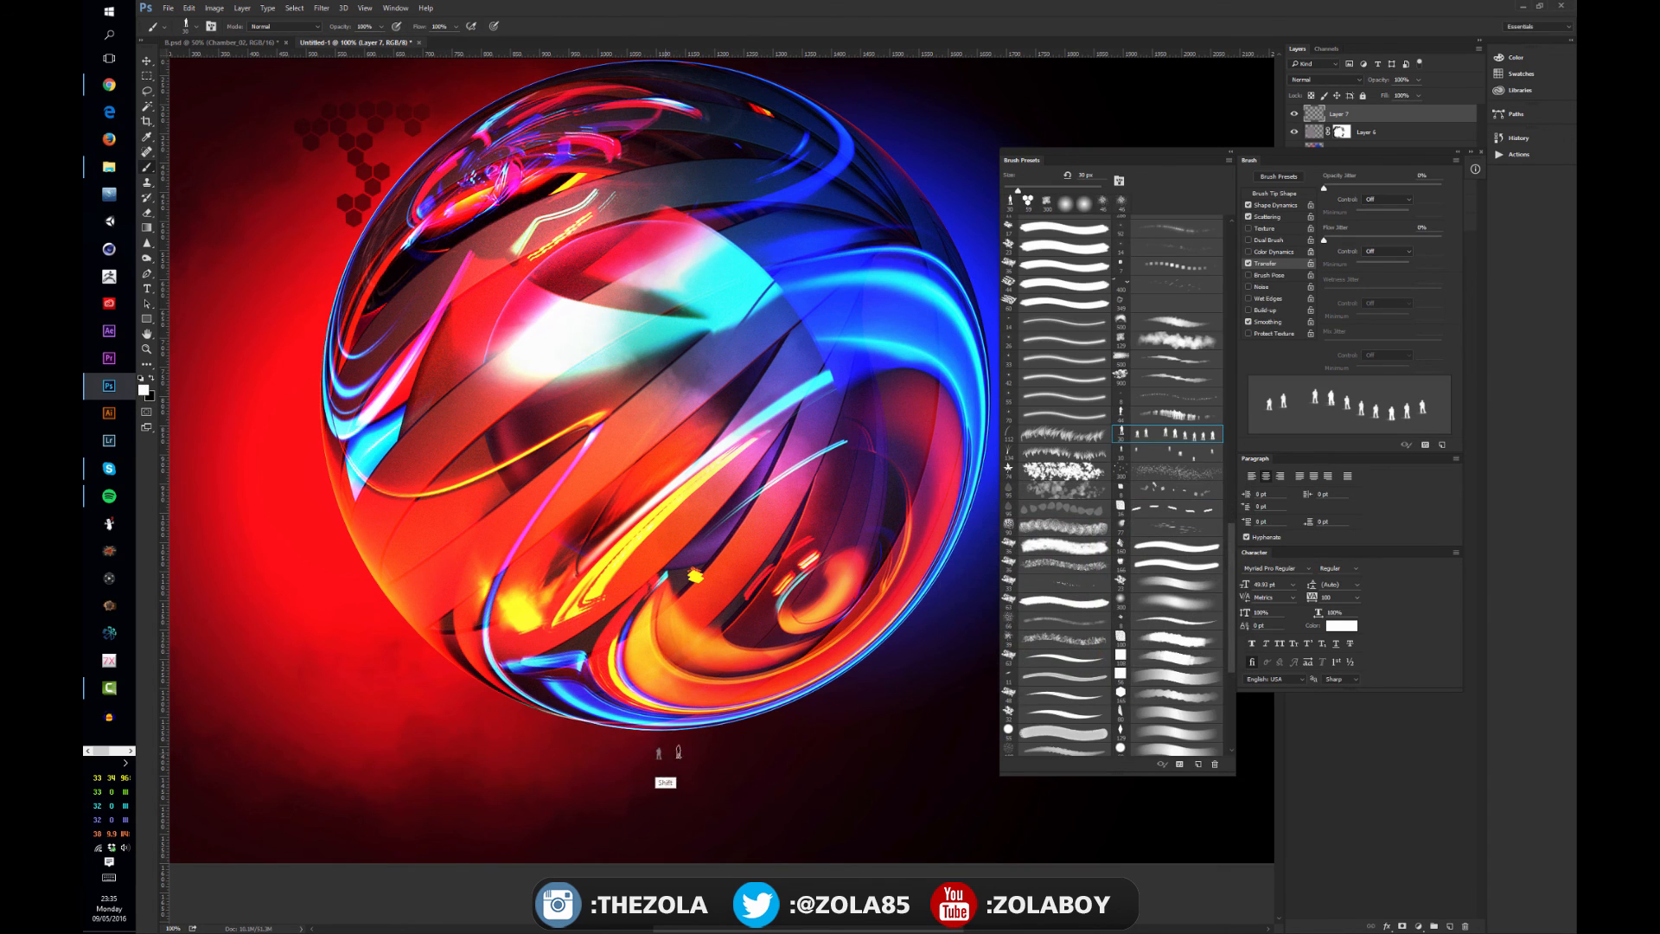
{"action": "mouse_move", "coordinate": [689, 753]}
{"action": "left_mouse_down"}
{"action": "mouse_move", "coordinate": [752, 758]}
{"action": "mouse_move", "coordinate": [807, 804]}
{"action": "mouse_move", "coordinate": [696, 722]}
{"action": "mouse_move", "coordinate": [794, 758]}
{"action": "mouse_move", "coordinate": [606, 741]}
{"action": "mouse_move", "coordinate": [658, 754]}
{"action": "mouse_move", "coordinate": [578, 755]}
{"action": "left_mouse_up"}
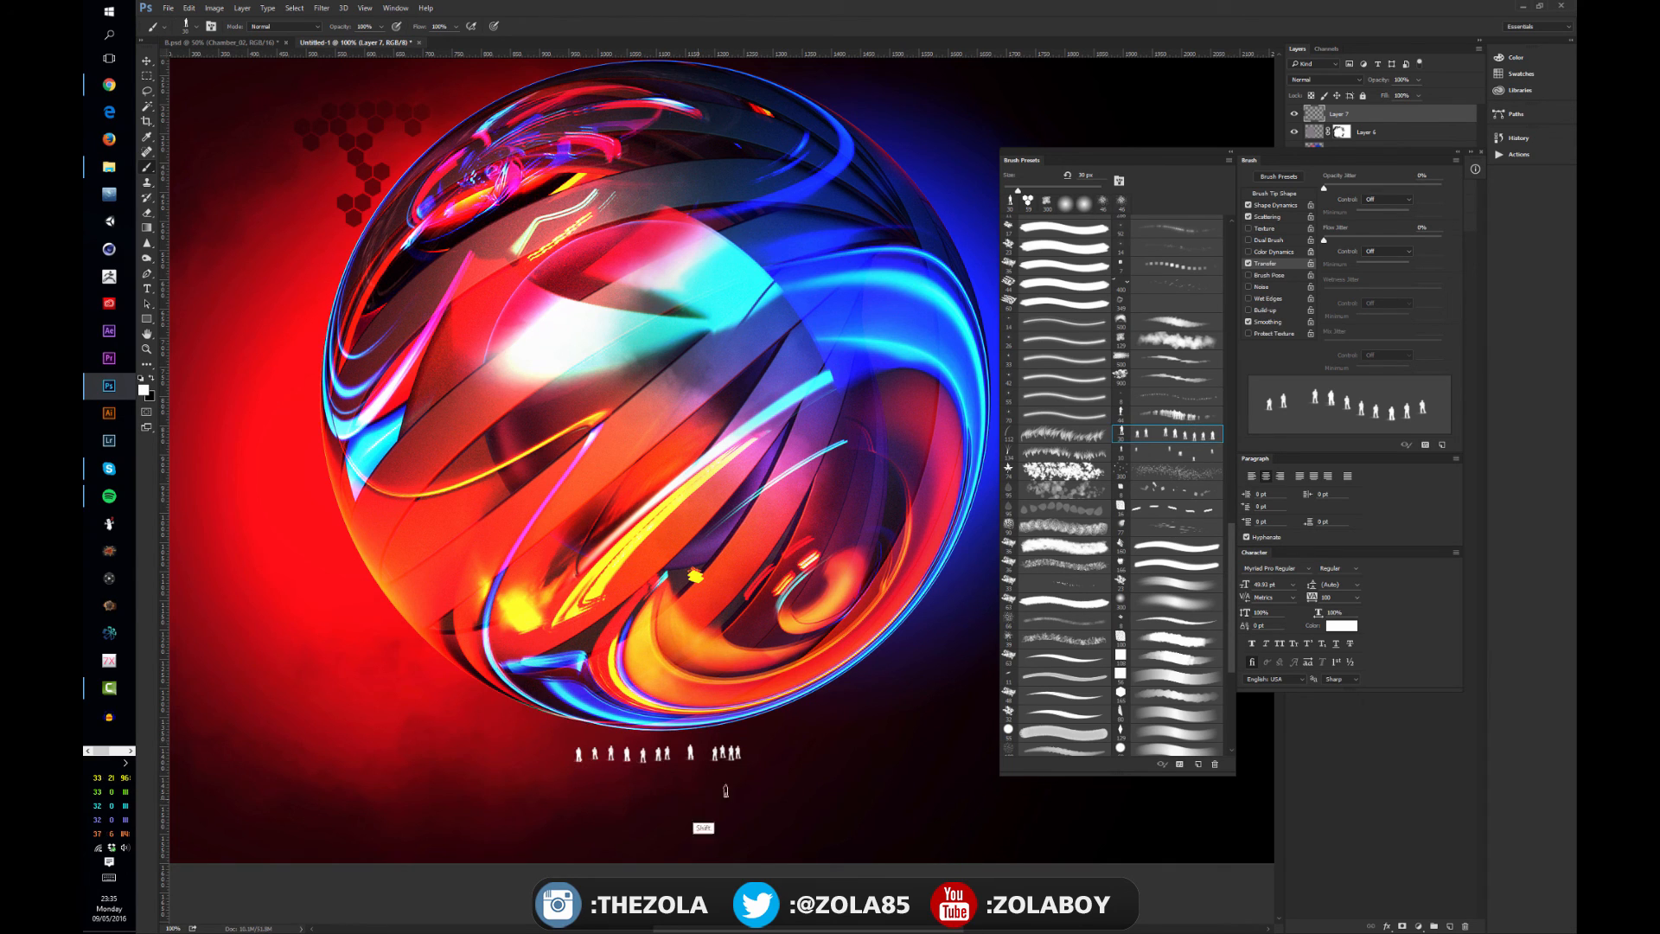
- Choose the smaller people brush preset and extend the row below the sphere with tiny white figures at both ends
{"action": "left_click", "coordinate": [1172, 446]}
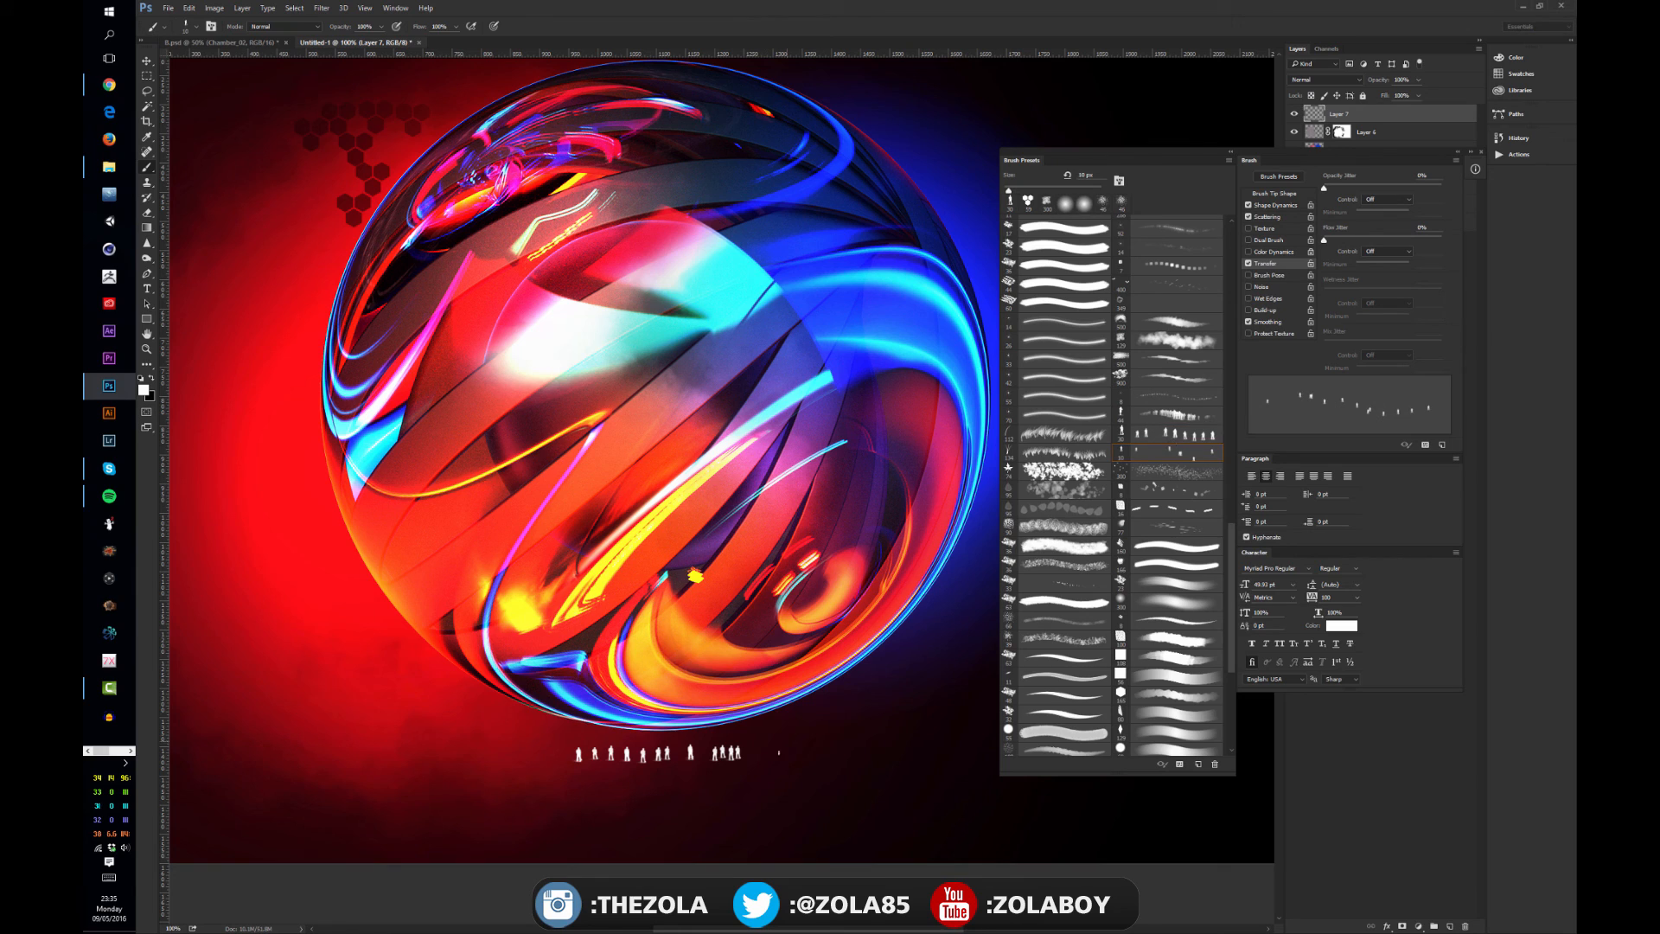
{"action": "mouse_move", "coordinate": [779, 753]}
{"action": "left_mouse_down"}
{"action": "mouse_move", "coordinate": [818, 753]}
{"action": "mouse_move", "coordinate": [486, 755]}
{"action": "left_mouse_up"}
{"action": "key", "text": "ctrl+z"}
{"action": "key", "text": "ctrl+z"}
{"action": "key", "text": "ctrl+minus"}
{"action": "key", "text": "ctrl+minus"}
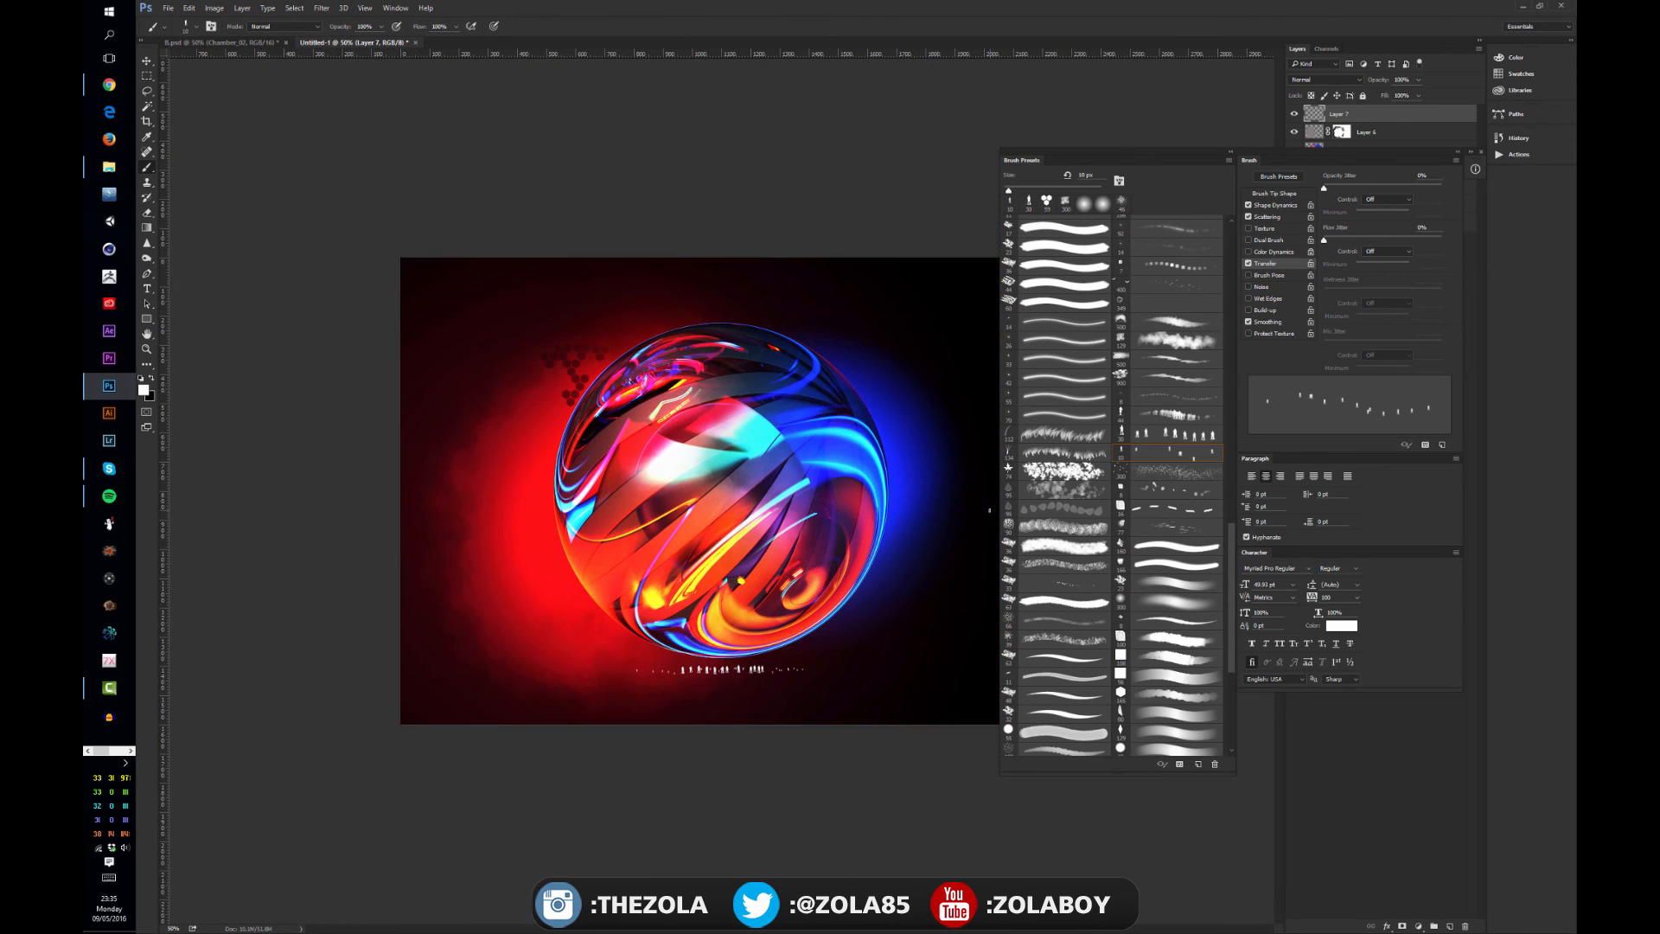